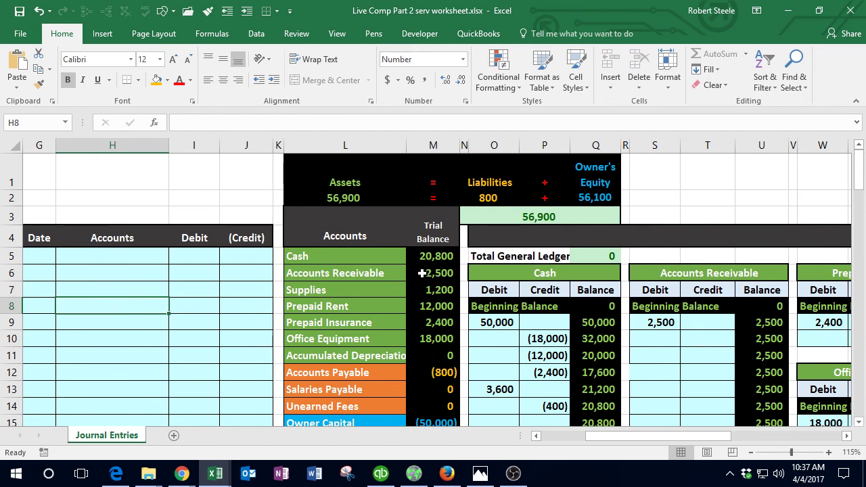
# Step: Compare the Cash account with the Google Sheets copy, then show QuickBooks' May 31, 2017 Balance Sheet
pyautogui.click(367, 257)
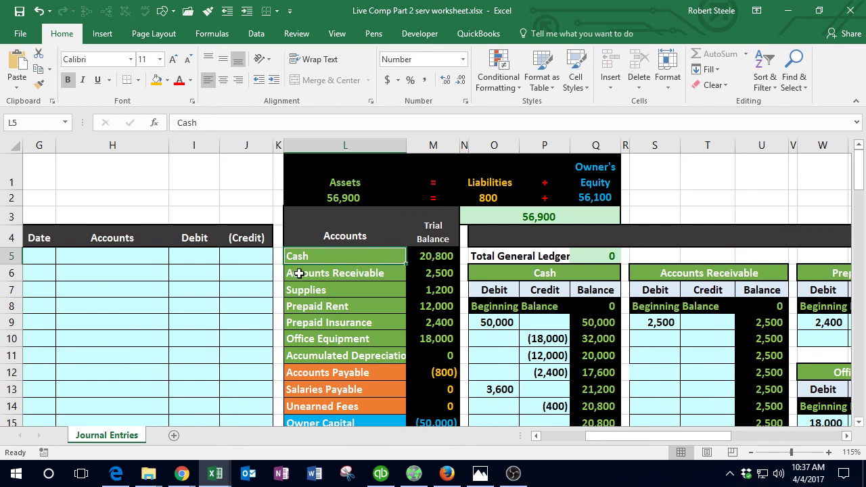
pyautogui.click(216, 278)
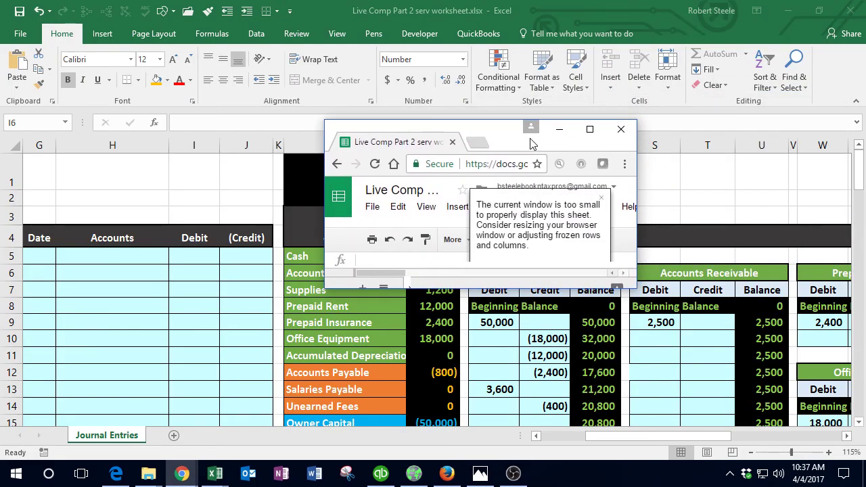
pyautogui.click(587, 129)
pyautogui.click(188, 304)
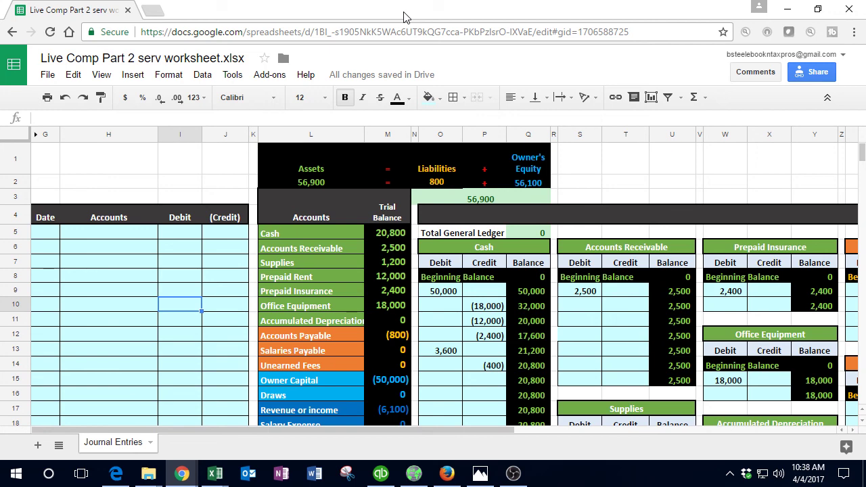
pyautogui.press('super+Down')
pyautogui.press('super+Down')
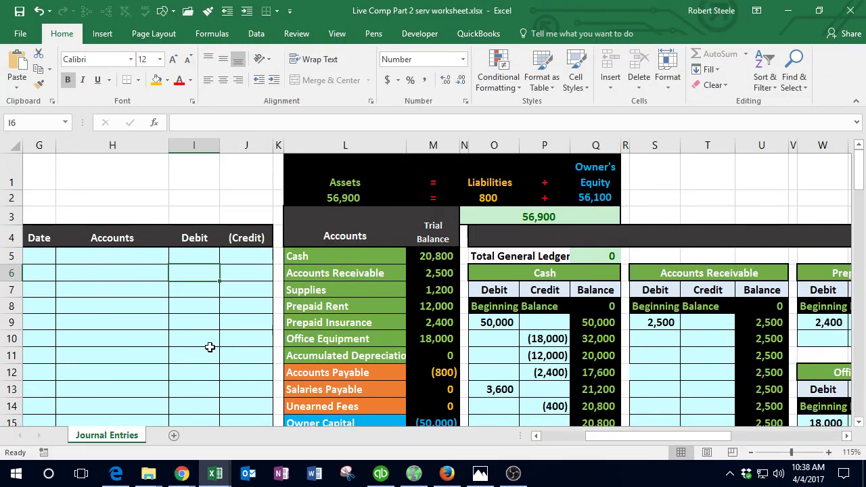
pyautogui.click(383, 475)
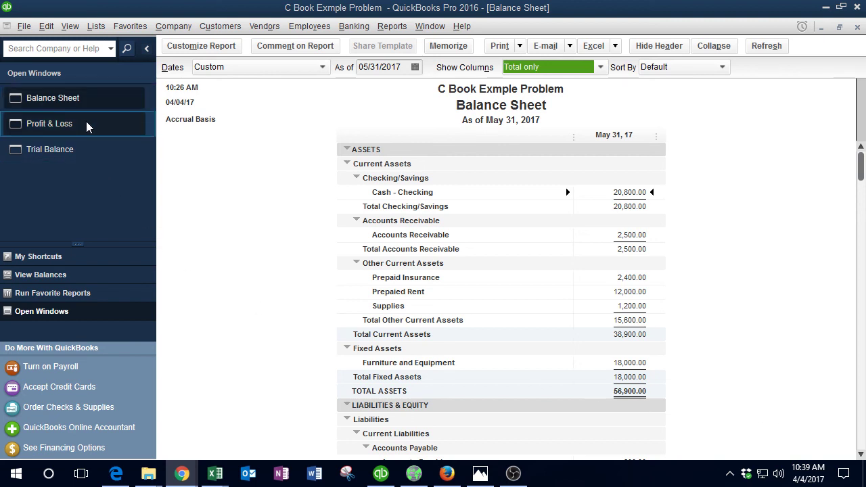
# Step: Review QuickBooks' Trial Balance rows down to Supplies, then return to the Live Comp Part 2 workbook
pyautogui.click(78, 150)
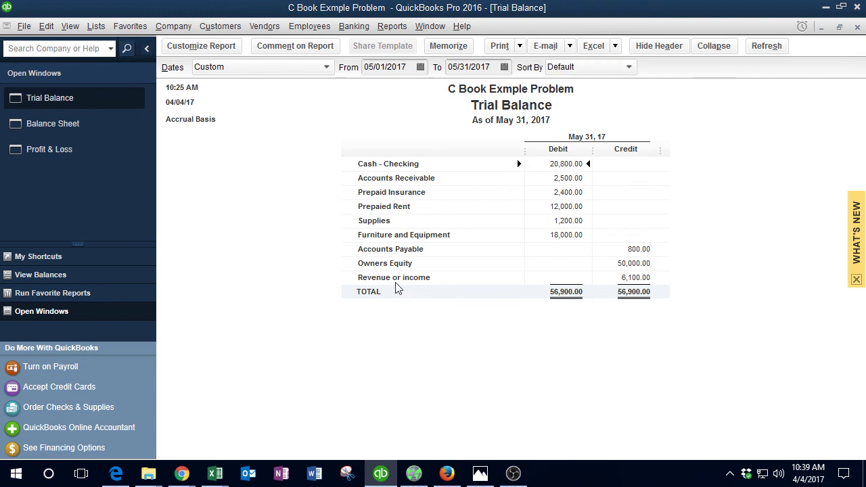
pyautogui.press('Down')
pyautogui.press('Down')
pyautogui.press('Down')
pyautogui.press('Down')
pyautogui.press('Down')
pyautogui.moveTo(216, 474)
pyautogui.click(254, 440)
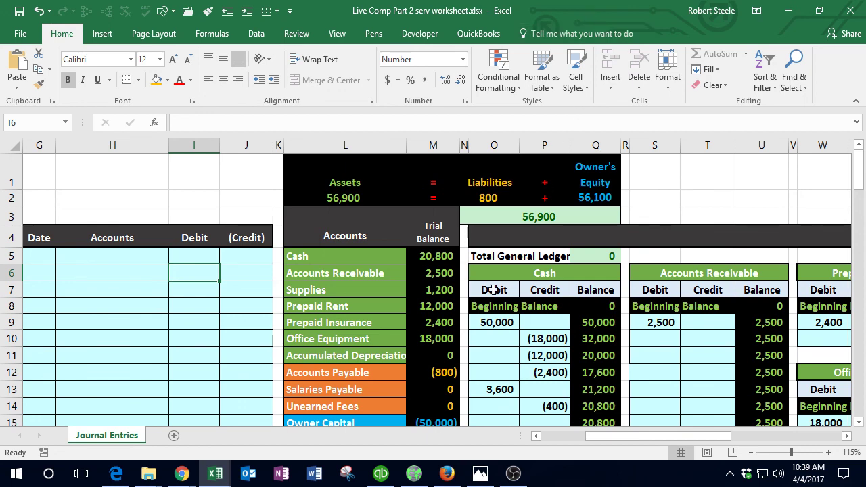
# Step: Glance at the Data.xlsx transaction list, return to Live Comp, then view cartoon 1.png in Photos
pyautogui.click(214, 475)
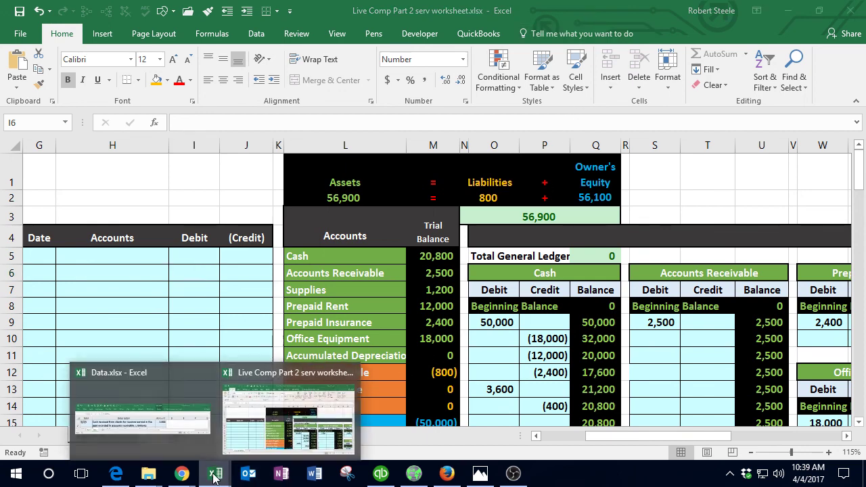
pyautogui.click(171, 422)
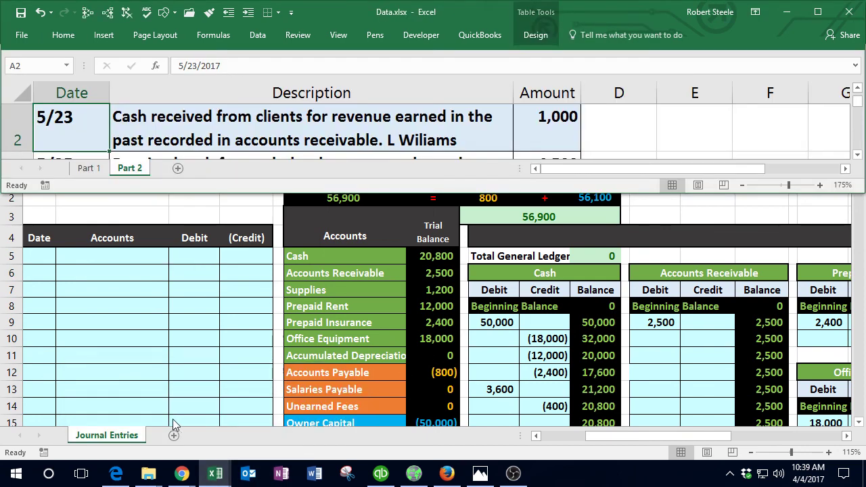
pyautogui.click(231, 380)
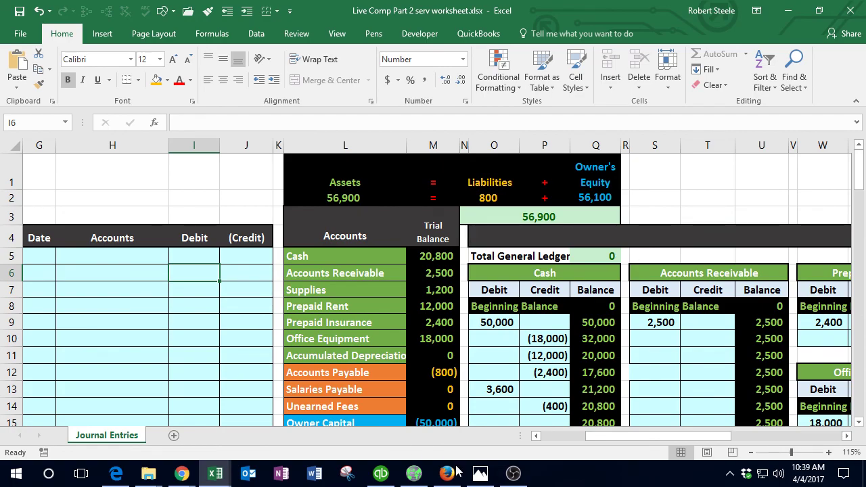
pyautogui.click(483, 481)
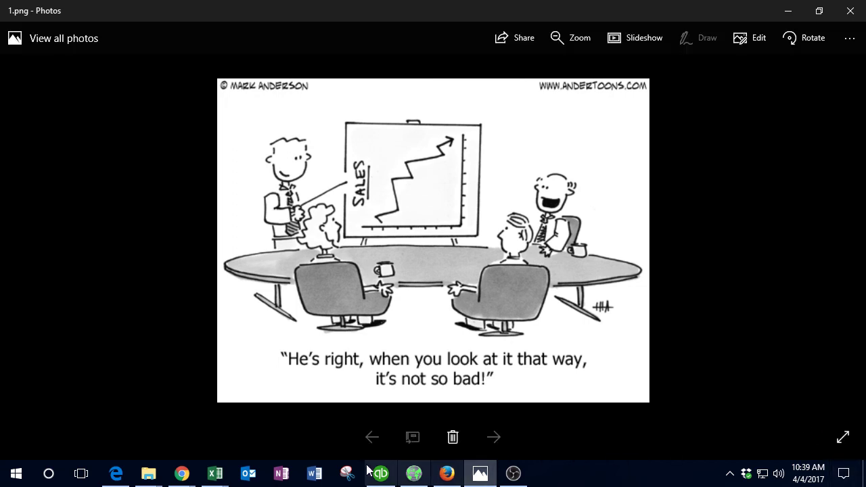
# Step: Bring Live Comp Part 2 forward, move its window off this screen, and briefly show the desktop
pyautogui.moveTo(210, 479)
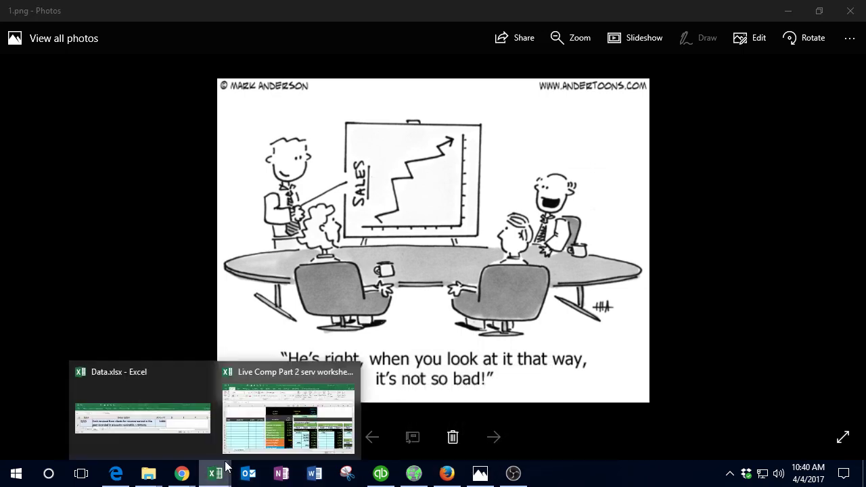
pyautogui.click(254, 416)
pyautogui.moveTo(543, 12); pyautogui.dragTo(865, 122)
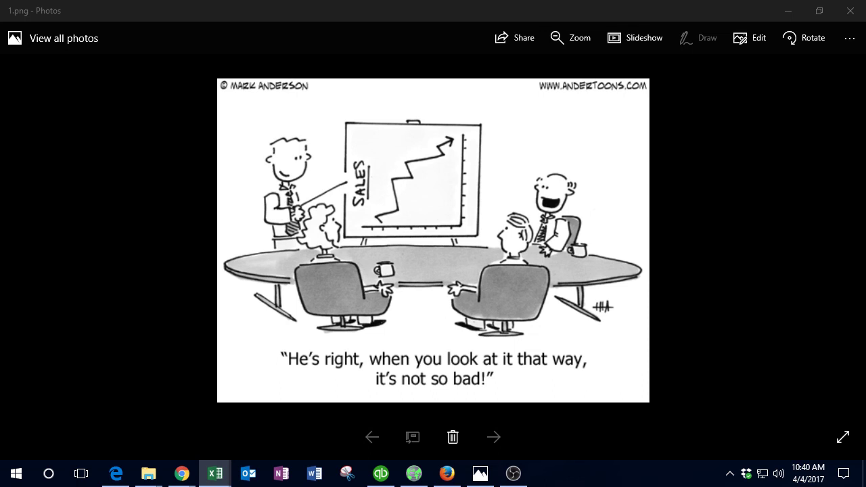
pyautogui.hotkey('alt', 'Tab')
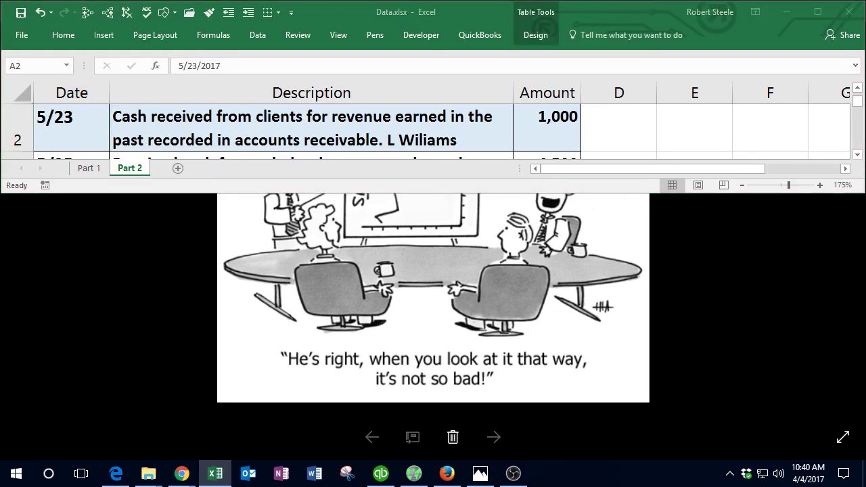
pyautogui.press('super+d')
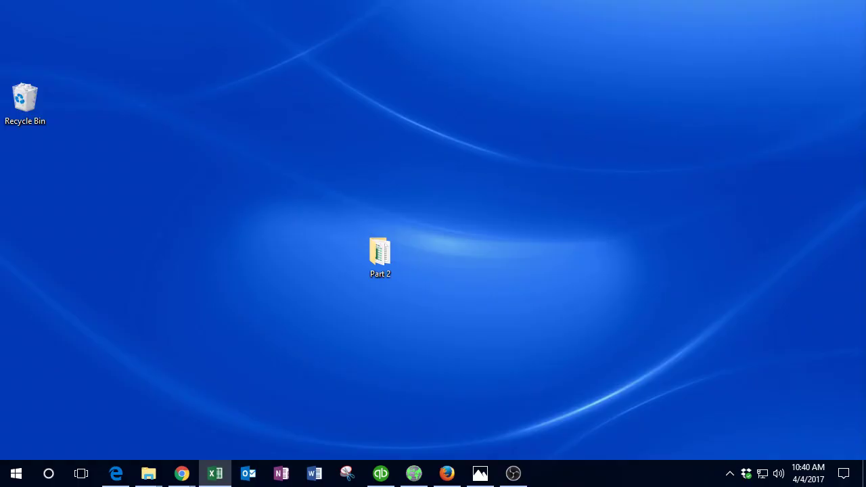
pyautogui.press('super+d')
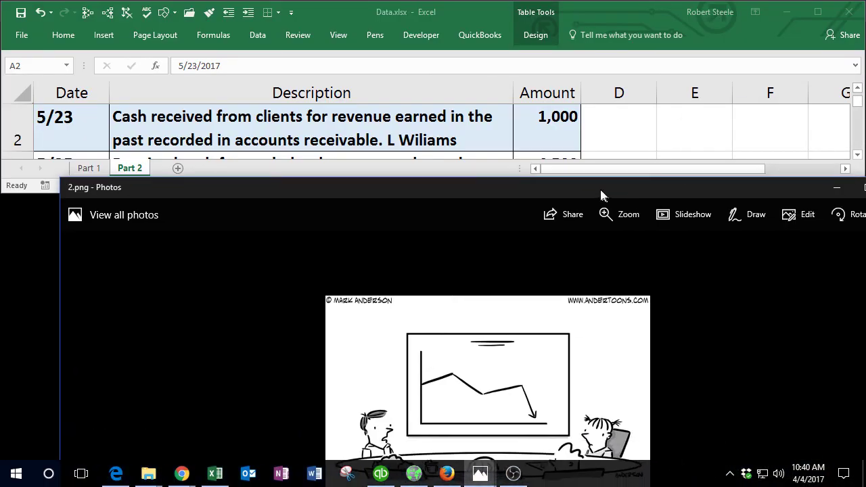
# Step: Maximize the 2.png photo viewer, then bring the Excel workbook back in front
pyautogui.moveTo(600, 186); pyautogui.dragTo(533, 178)
pyautogui.click(799, 175)
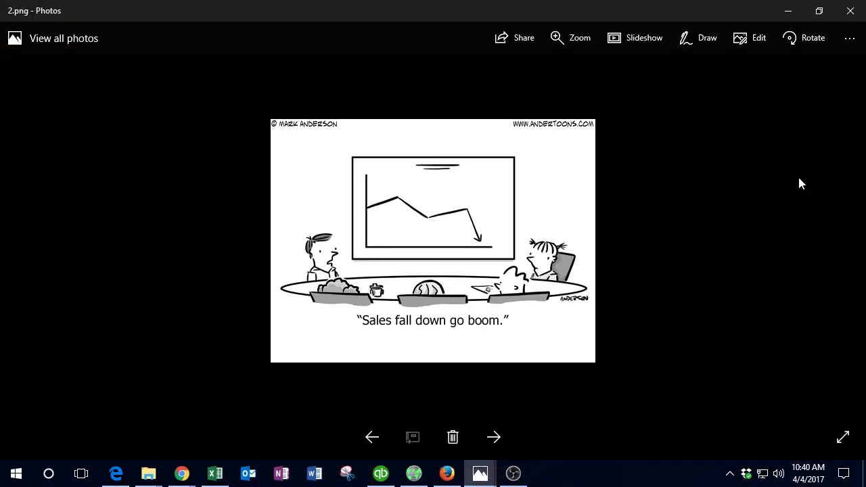
pyautogui.hotkey('alt', 'Tab')
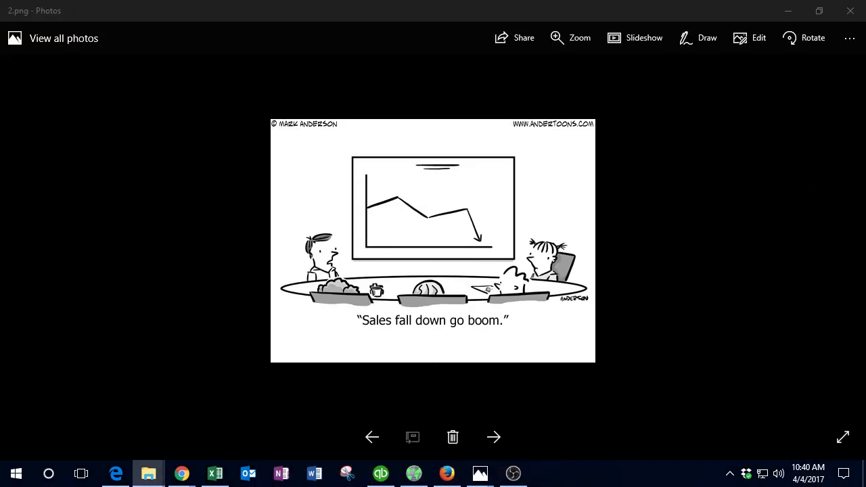
pyautogui.hotkey('alt', 'Tab')
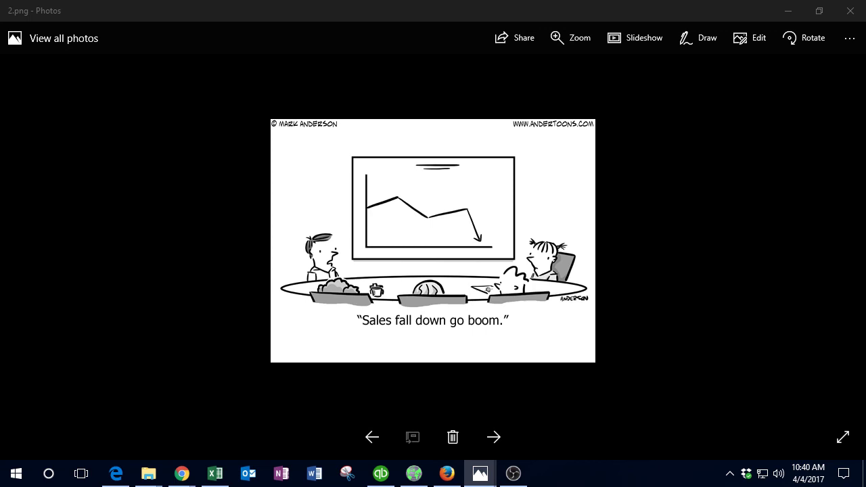
pyautogui.hotkey('alt', 'Tab')
pyautogui.hotkey('alt', 'Tab')
pyautogui.hotkey('alt', 'Tab')
pyautogui.hotkey('alt', 'Tab')
pyautogui.hotkey('alt', 'Tab')
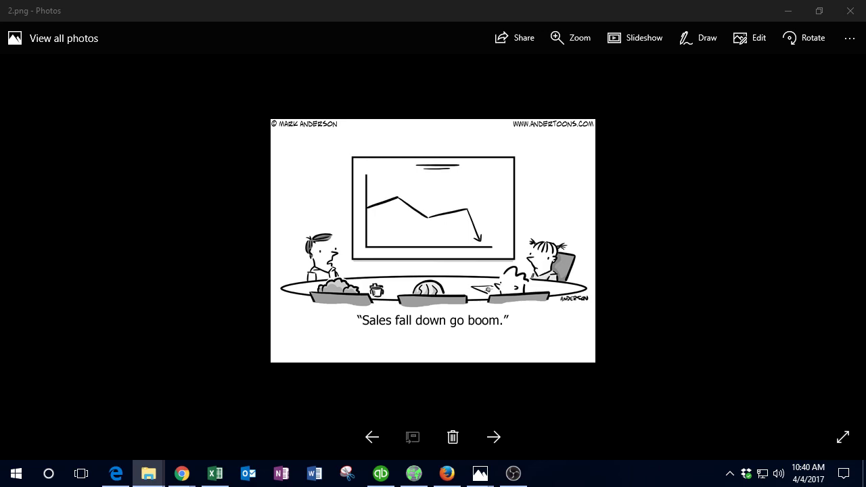
pyautogui.click(215, 474)
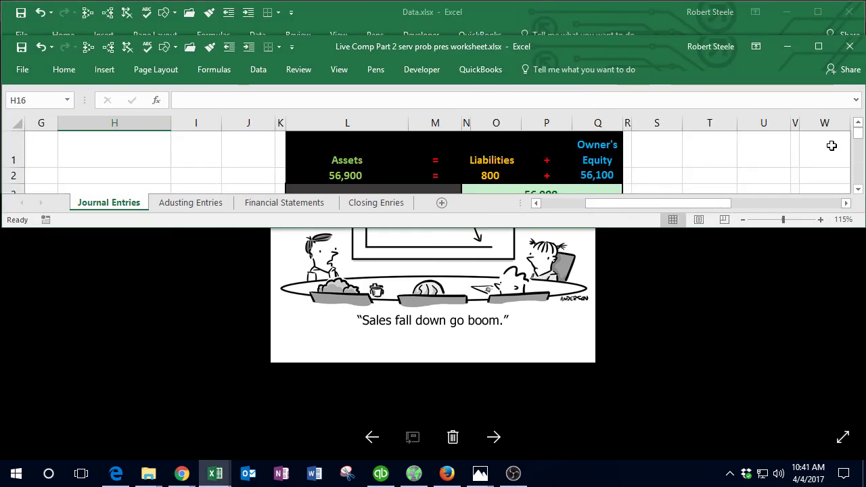
# Step: Maximize the Live Comp Part 2 window and compare it with the Data.xlsx transaction list
pyautogui.click(826, 46)
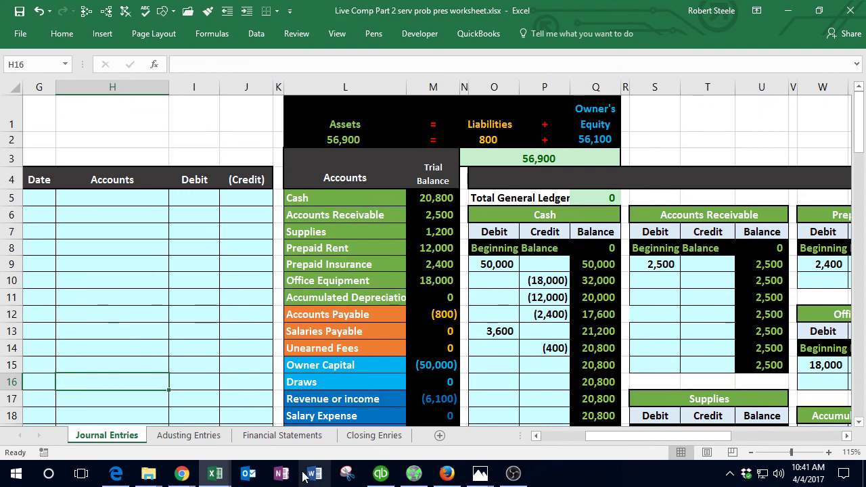
pyautogui.click(362, 370)
pyautogui.moveTo(215, 473)
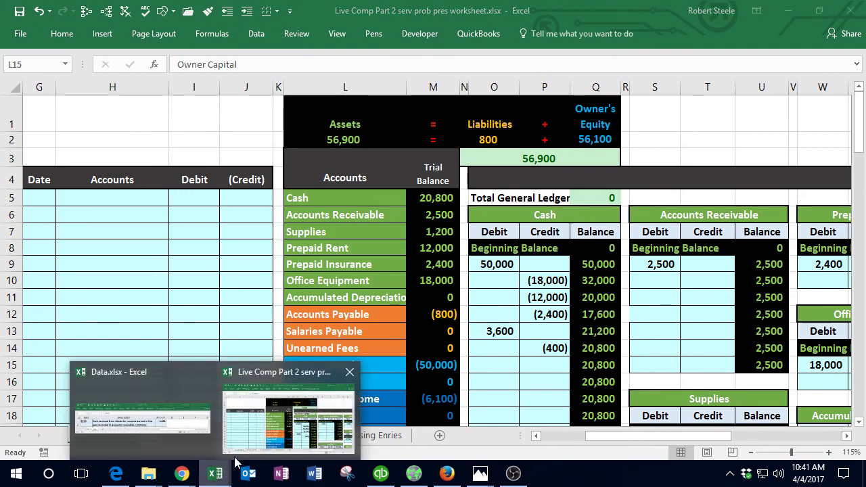
pyautogui.click(167, 410)
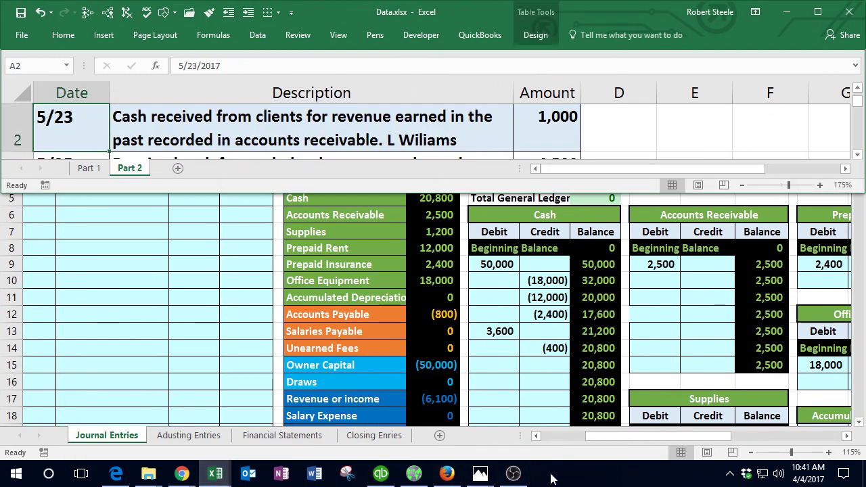
pyautogui.moveTo(459, 476)
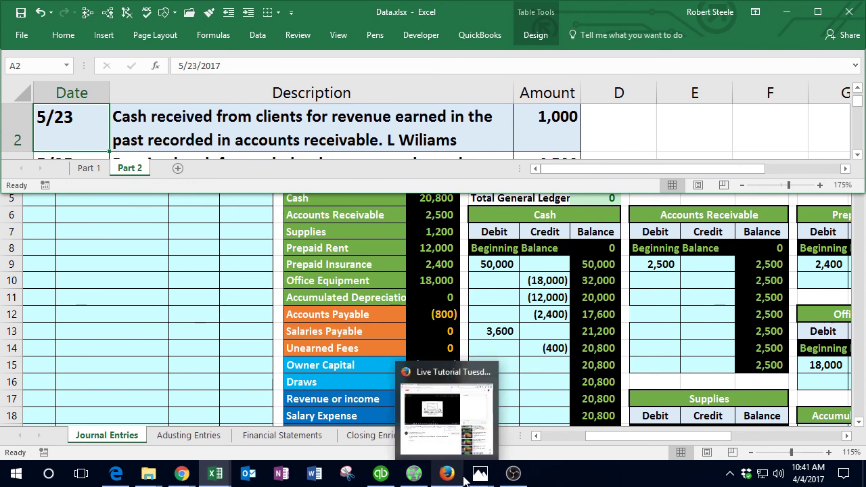
pyautogui.click(155, 334)
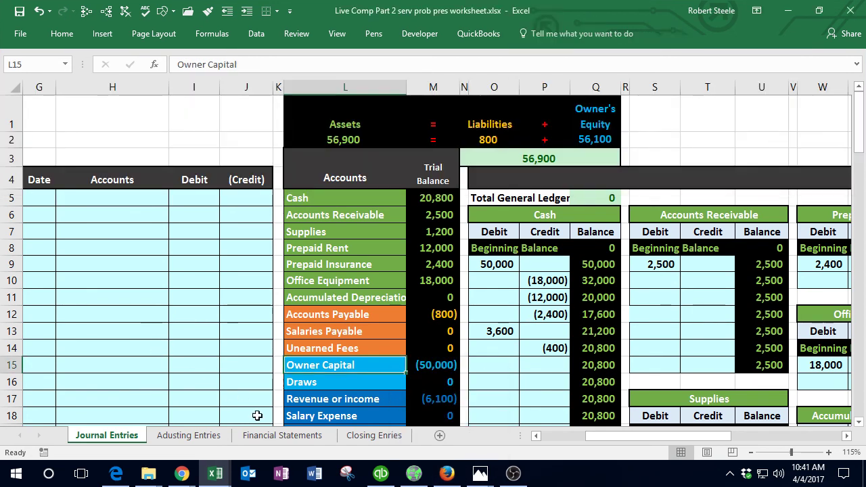
# Step: Review Data.xlsx's 5/23 1,000 receivable collection again, then select cell G5 in Live Comp
pyautogui.moveTo(215, 473)
pyautogui.click(203, 427)
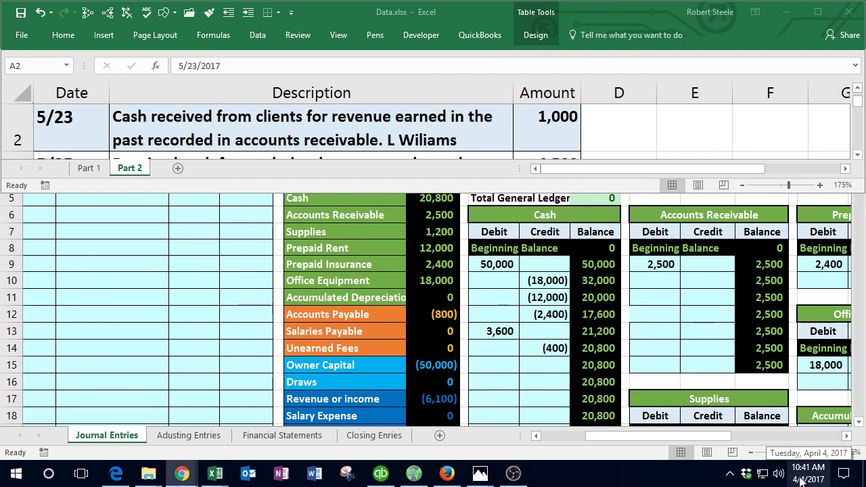
pyautogui.click(344, 360)
pyautogui.click(80, 228)
pyautogui.click(43, 198)
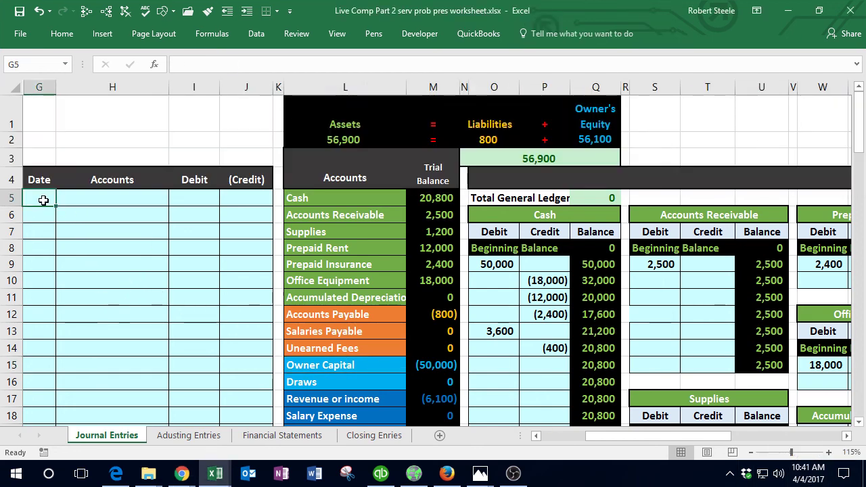
# Step: Enter the date 5/23 in G5 and try typing Cash as the account, then clear it
pyautogui.write('5/23')
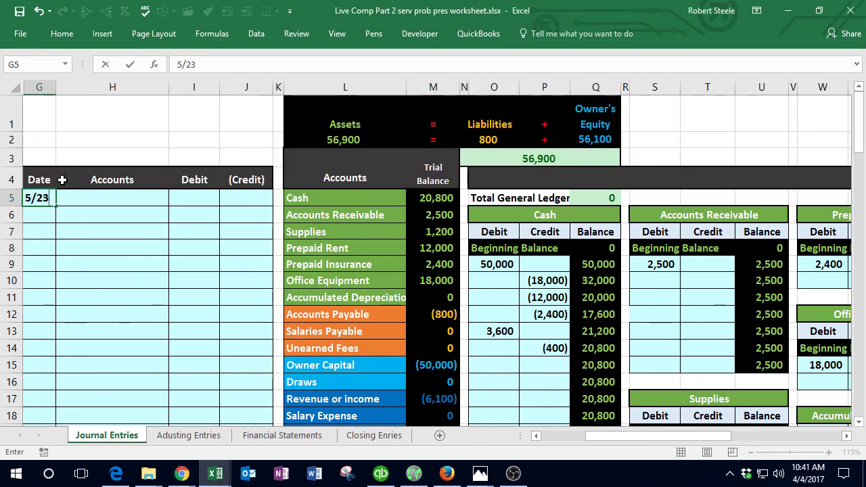
pyautogui.press('Tab')
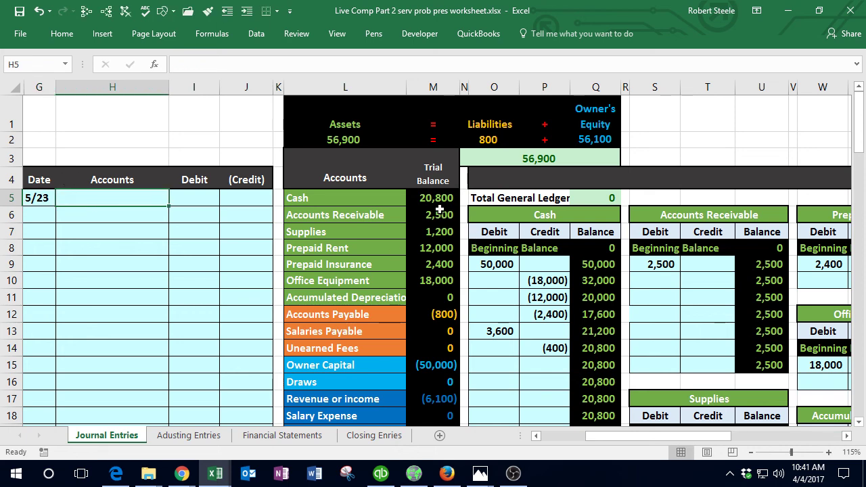
pyautogui.click(436, 201)
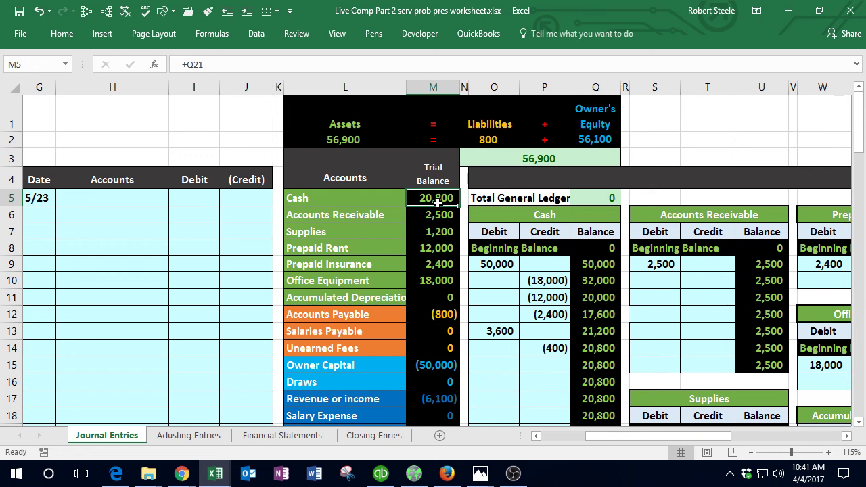
pyautogui.click(350, 197)
pyautogui.click(94, 202)
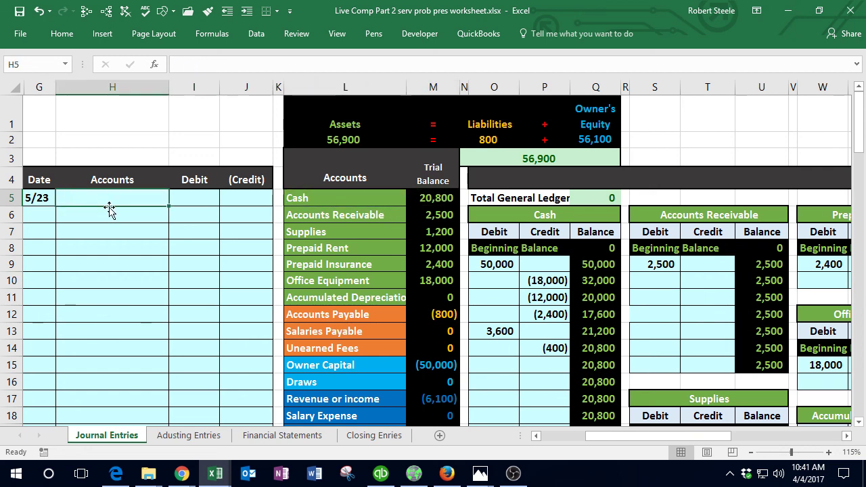
pyautogui.write('Cash')
pyautogui.press('Return')
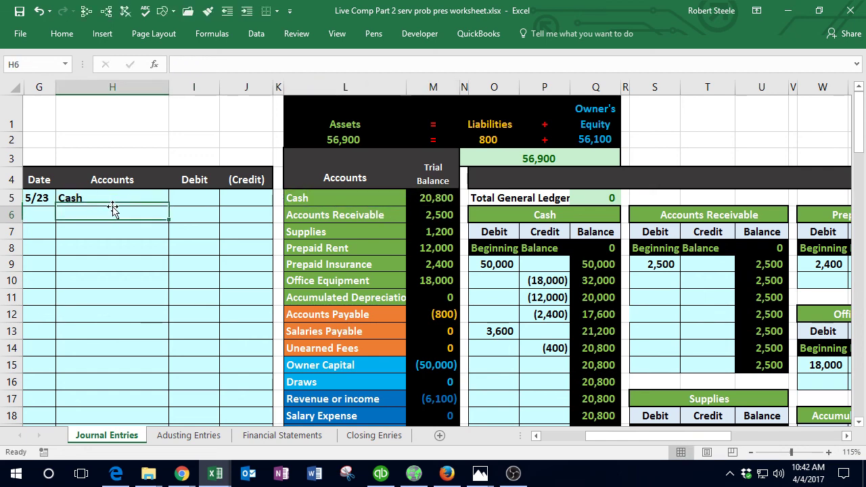
pyautogui.click(112, 205)
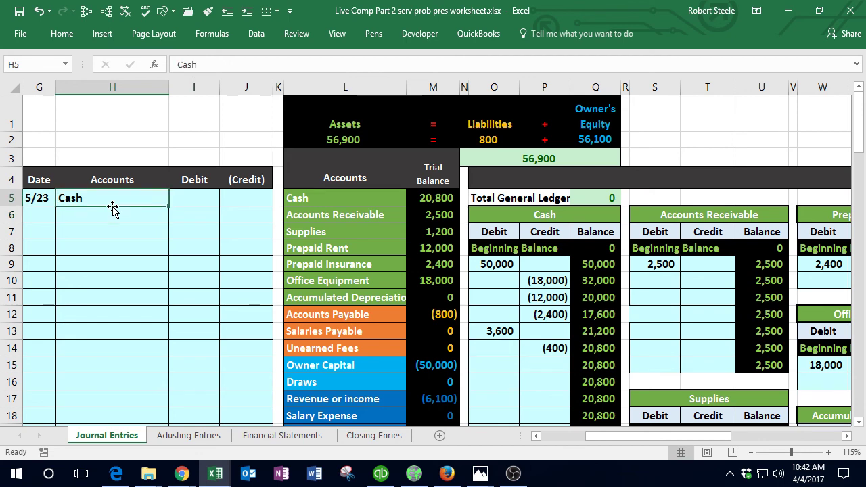
pyautogui.press('Delete')
# Step: Copy the trial-balance Cash label and paste it as a value into H5
pyautogui.rightClick(318, 198)
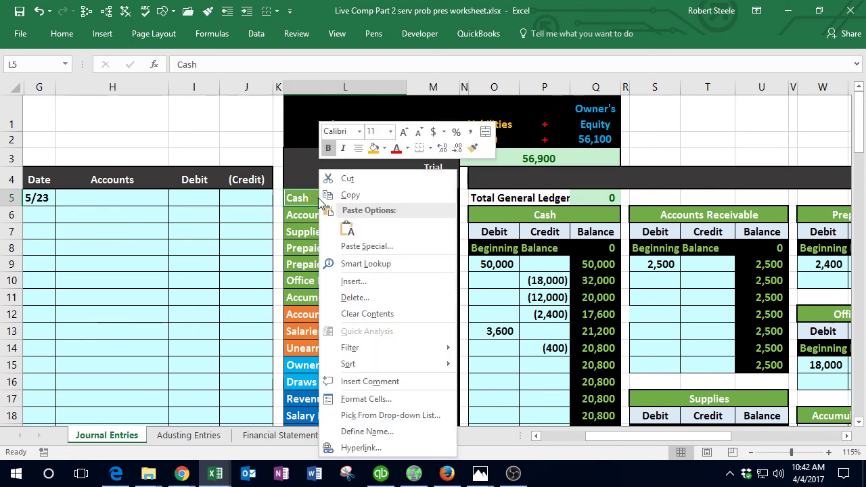
pyautogui.click(339, 223)
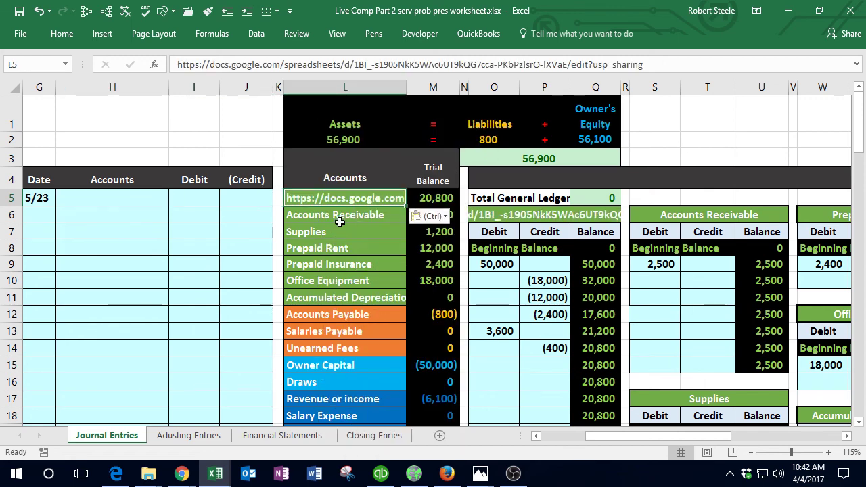
pyautogui.click(38, 11)
pyautogui.rightClick(330, 196)
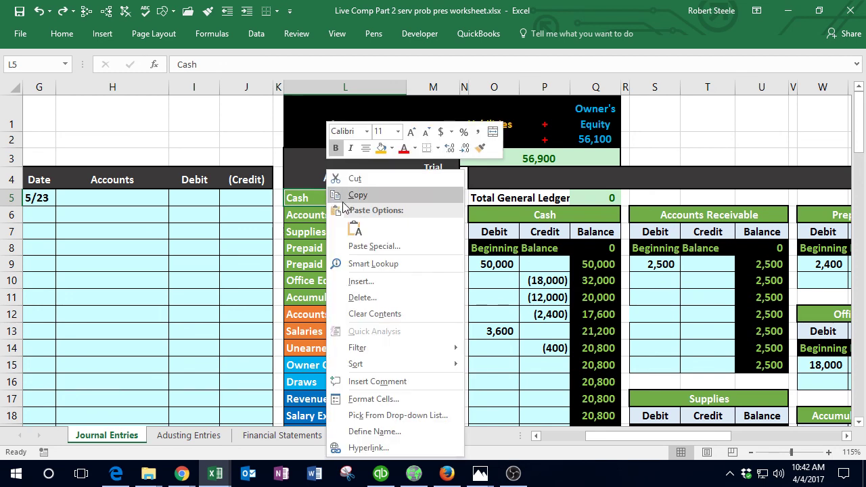
pyautogui.click(355, 195)
pyautogui.click(117, 197)
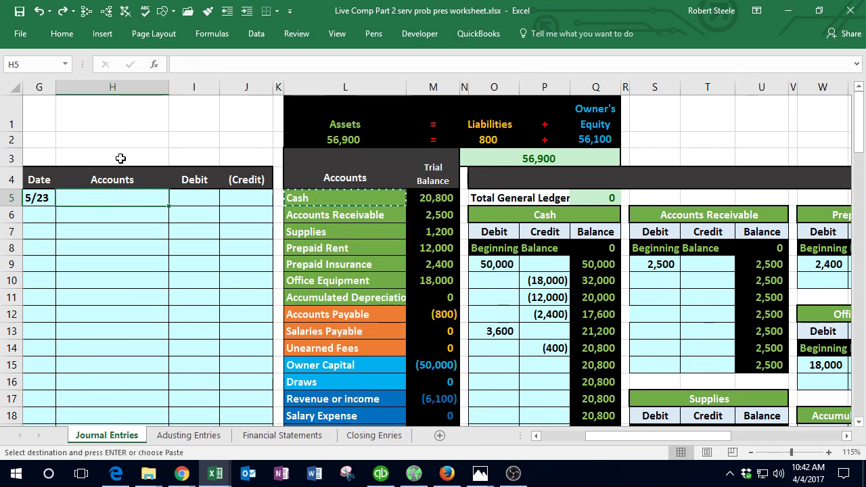
pyautogui.rightClick(107, 197)
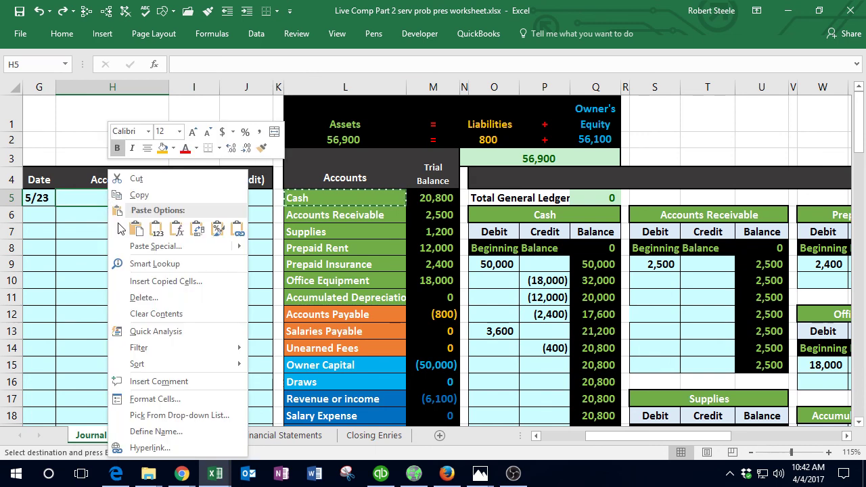
pyautogui.click(156, 230)
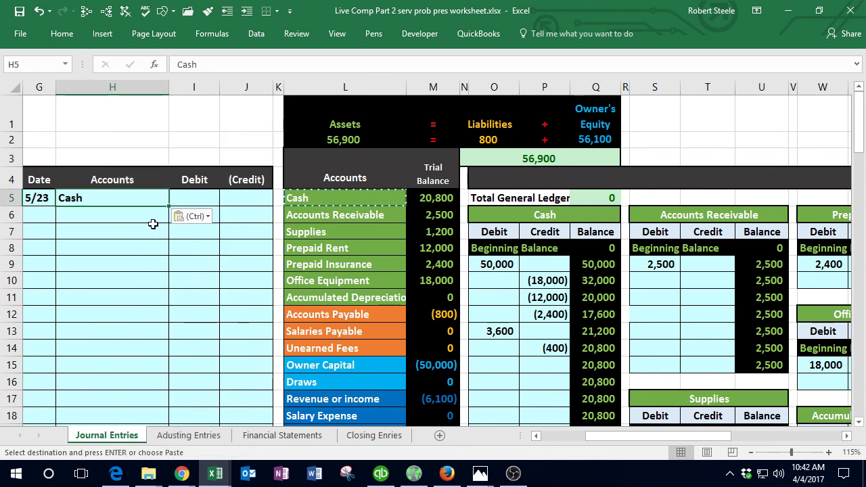
# Step: Enter a 1,000 Cash debit in I5 after checking the Data workbook's transaction
pyautogui.moveTo(215, 474)
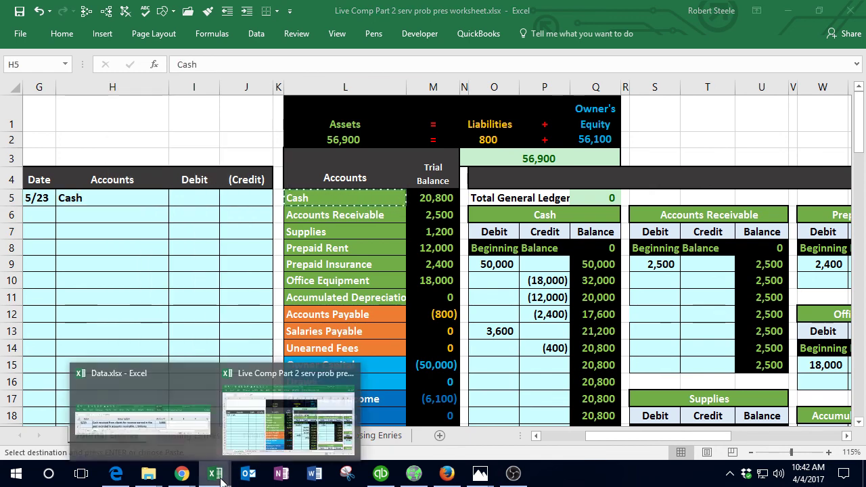
pyautogui.click(202, 424)
pyautogui.hotkey('alt', 'Tab')
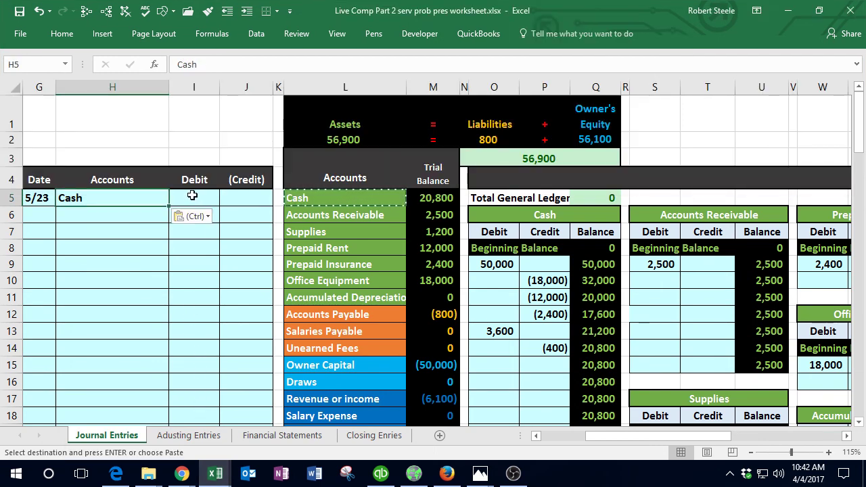
pyautogui.click(193, 196)
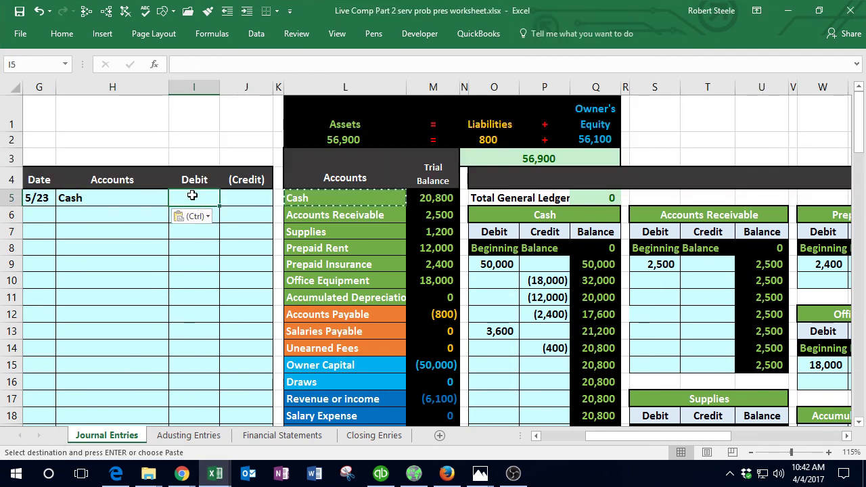
pyautogui.write('1000')
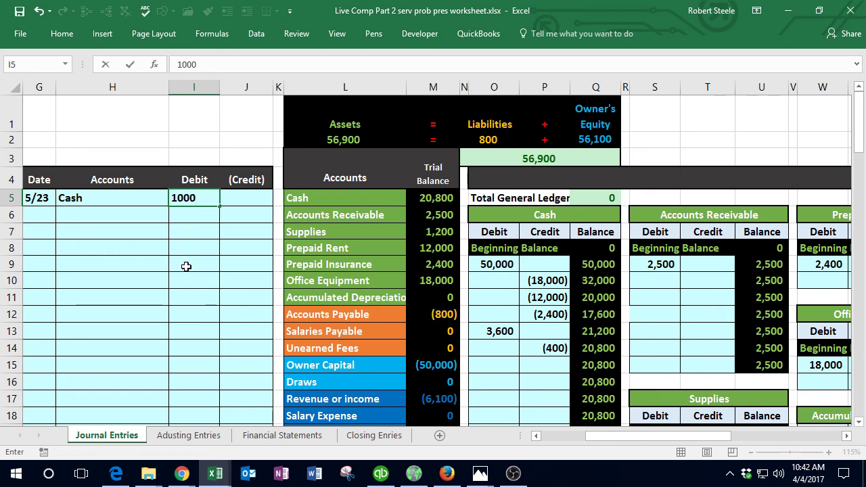
pyautogui.press('Return')
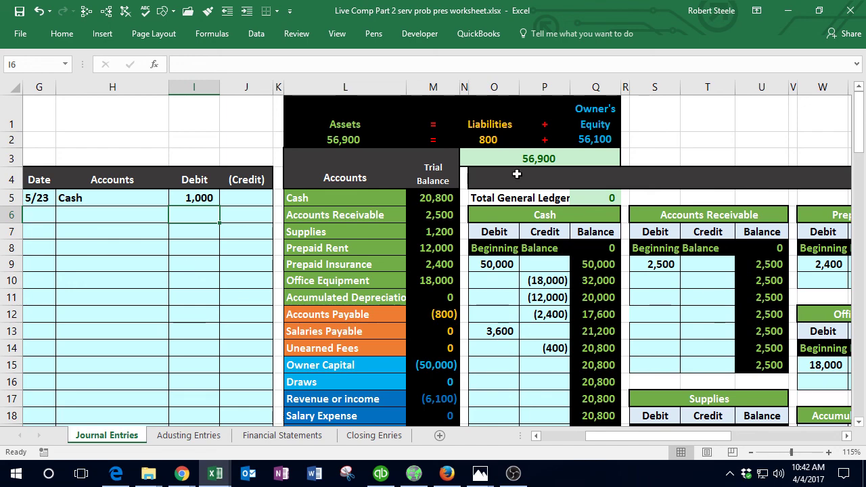
# Step: Set the ribbon to Show Tabs and Commands and enter the (1,000) credit as =-1000 in J6
pyautogui.click(756, 11)
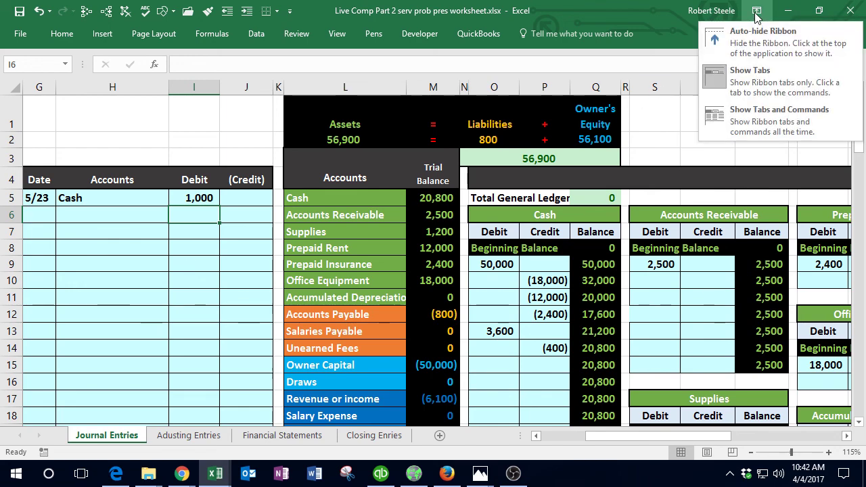
pyautogui.click(746, 112)
pyautogui.click(253, 274)
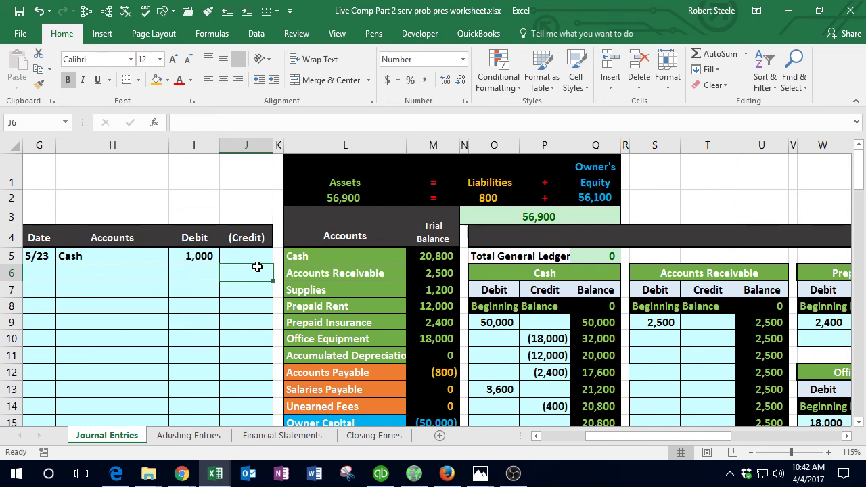
pyautogui.write('=')
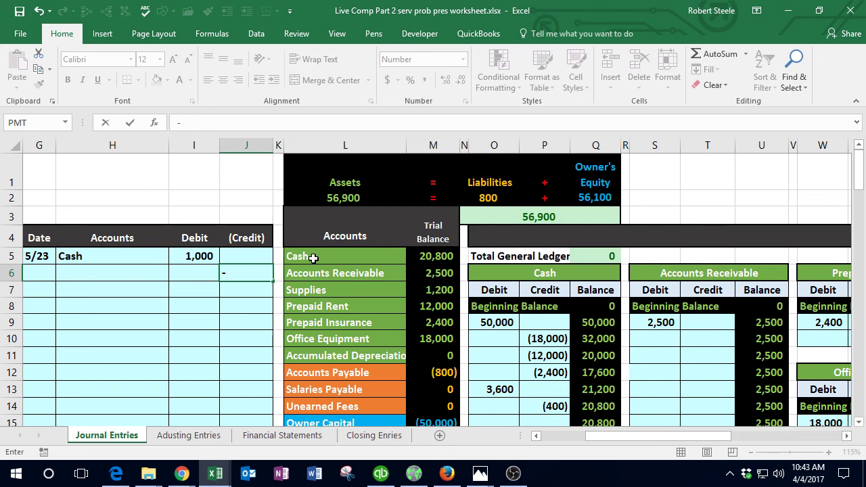
pyautogui.write('1000')
pyautogui.press('Return')
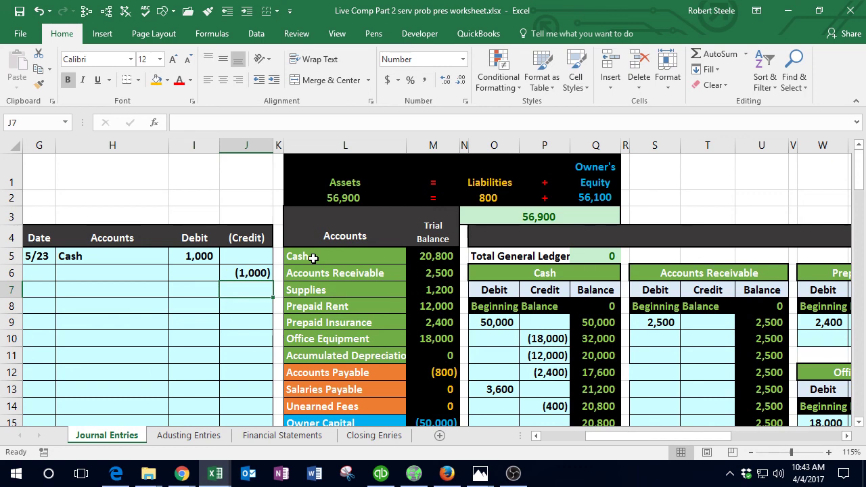
pyautogui.click(144, 278)
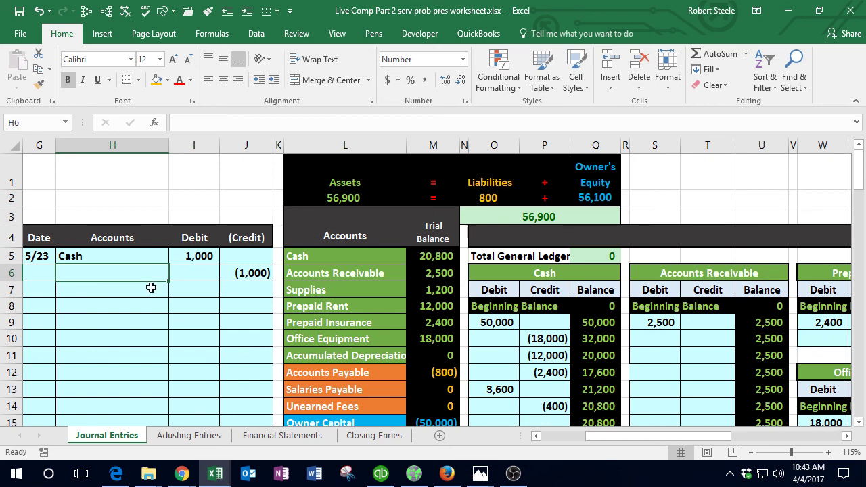
pyautogui.moveTo(217, 478)
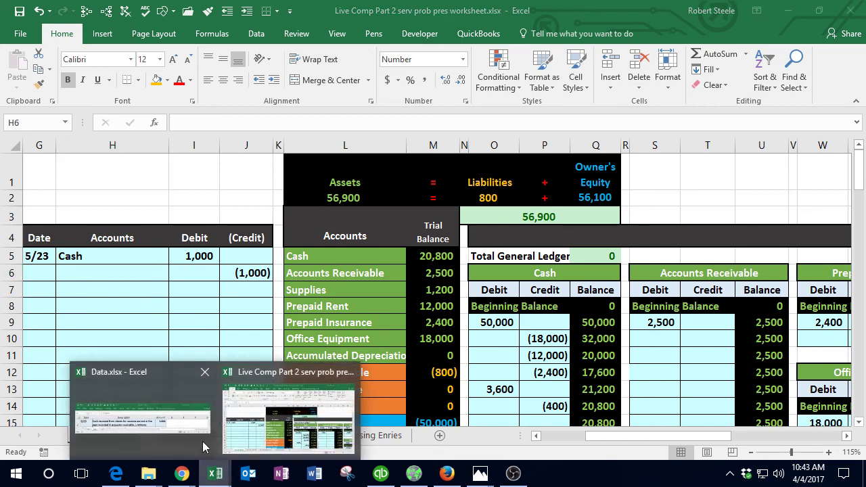
pyautogui.click(196, 424)
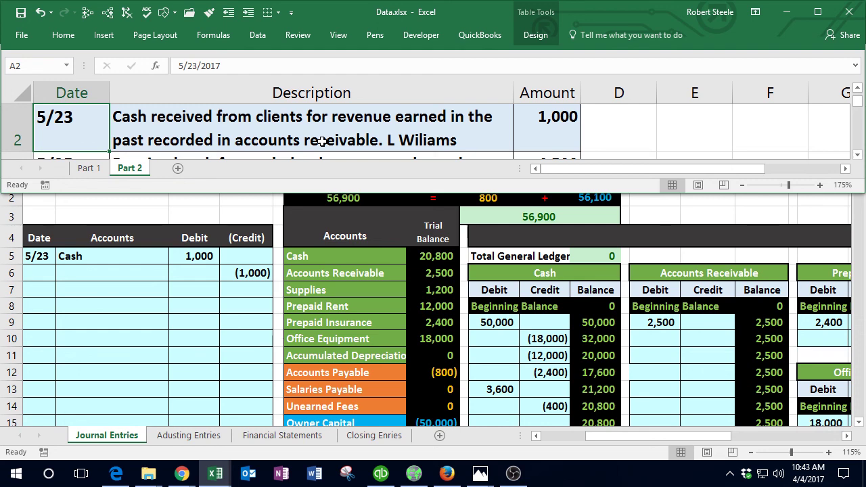
pyautogui.click(338, 272)
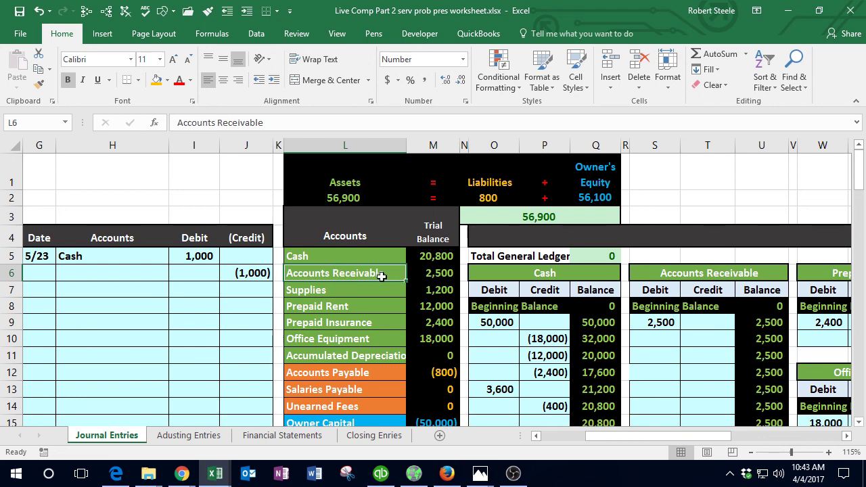
# Step: Copy the Accounts Receivable name from the trial balance and paste it as a value into H6
pyautogui.click(418, 273)
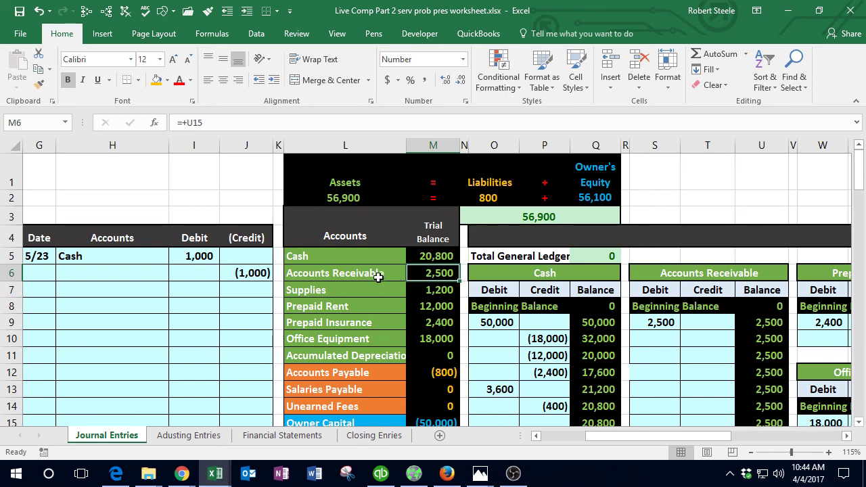
pyautogui.click(369, 272)
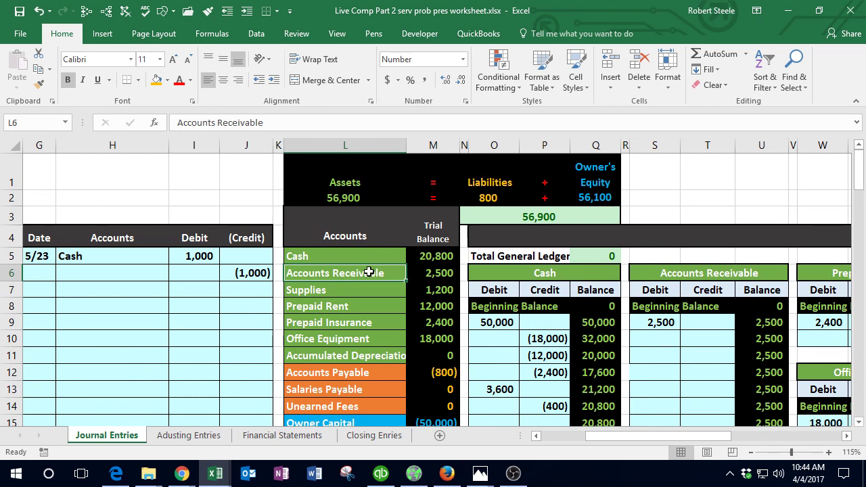
pyautogui.rightClick(369, 272)
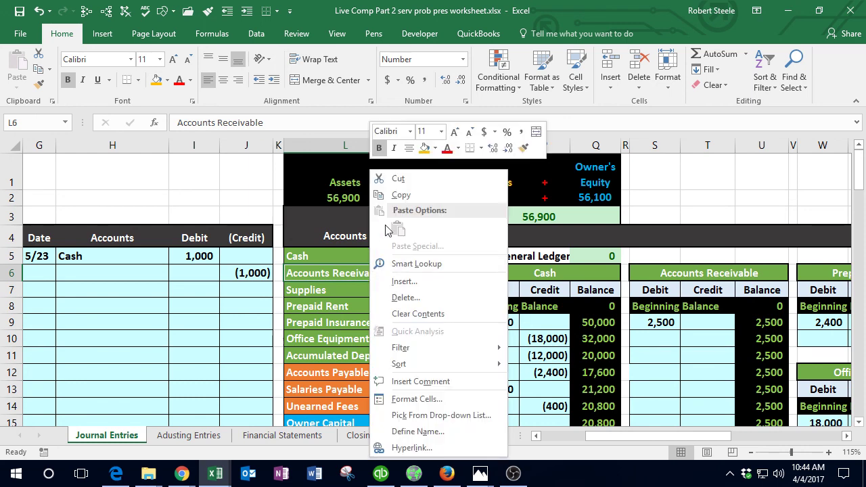
pyautogui.click(395, 193)
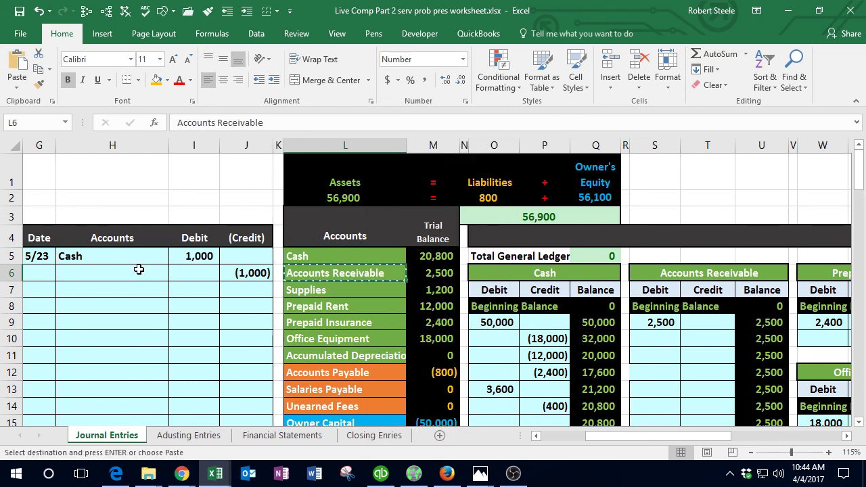
pyautogui.click(137, 268)
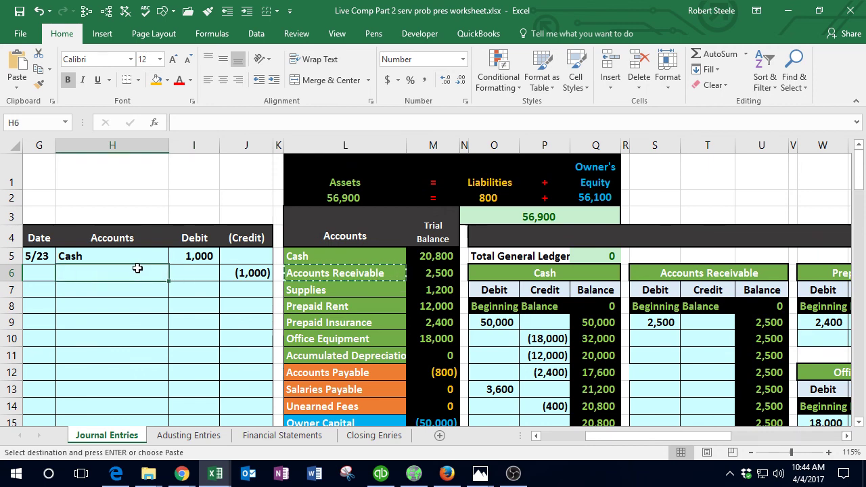
pyautogui.rightClick(137, 269)
pyautogui.click(188, 230)
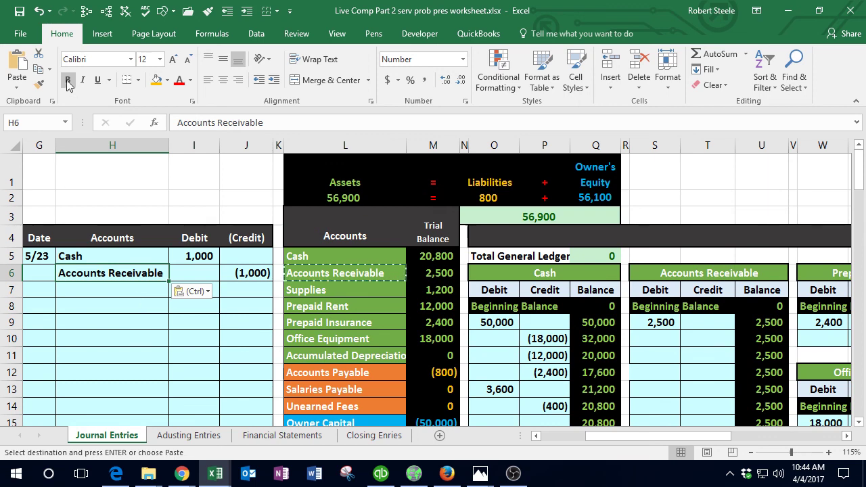
# Step: Indent Accounts Receivable in H6 under Cash to complete the credit line
pyautogui.click(274, 82)
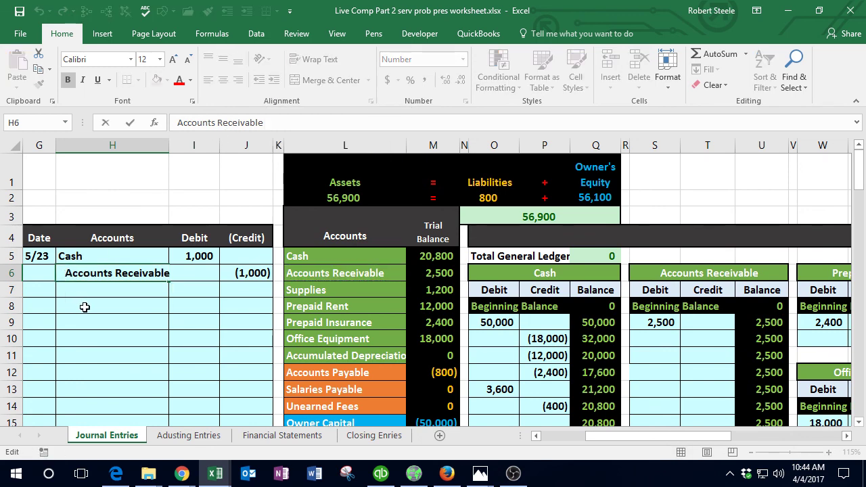
pyautogui.press('Return')
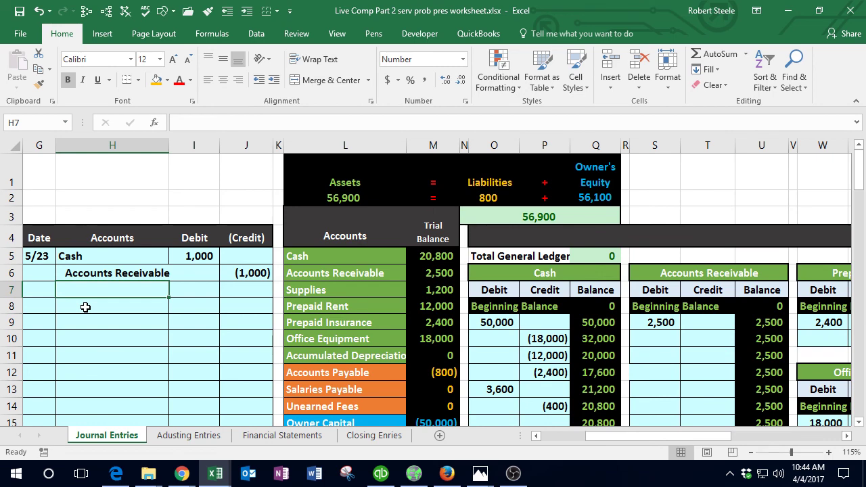
pyautogui.doubleClick(114, 273)
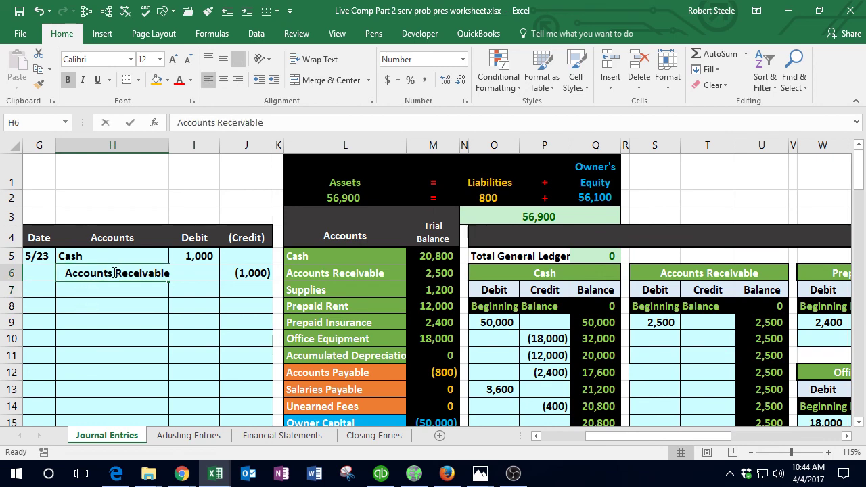
pyautogui.press('Return')
pyautogui.click(114, 273)
pyautogui.doubleClick(114, 272)
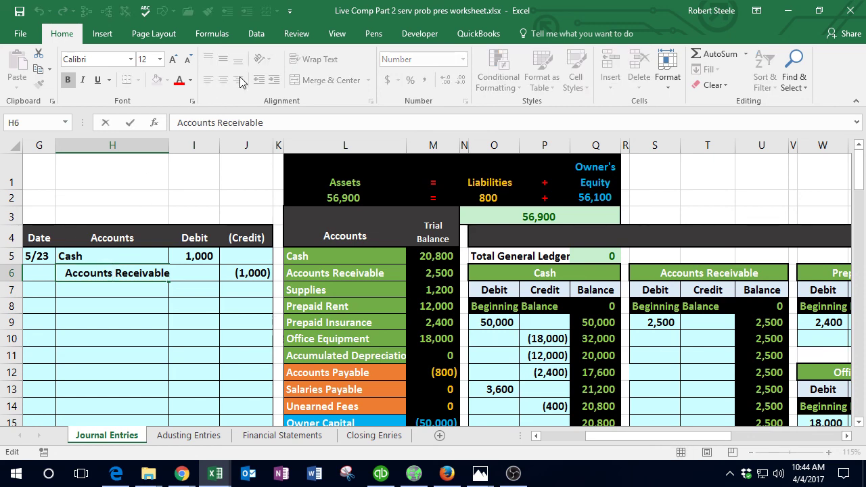
pyautogui.press('Return')
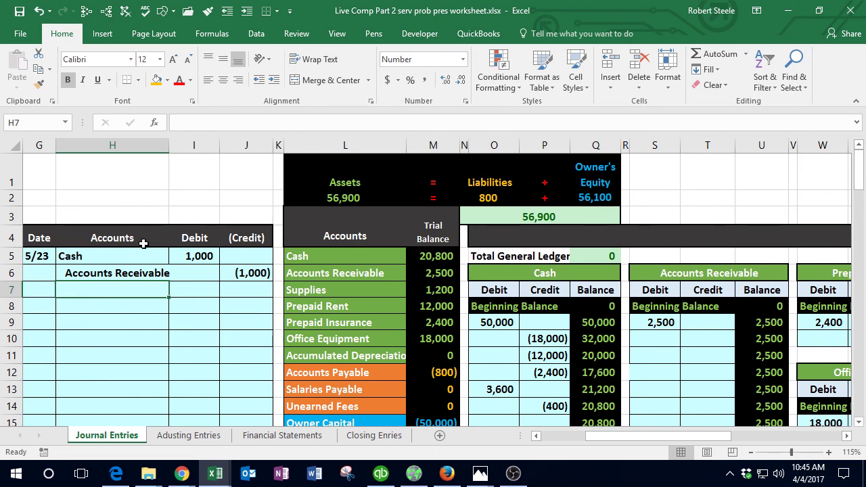
pyautogui.click(176, 324)
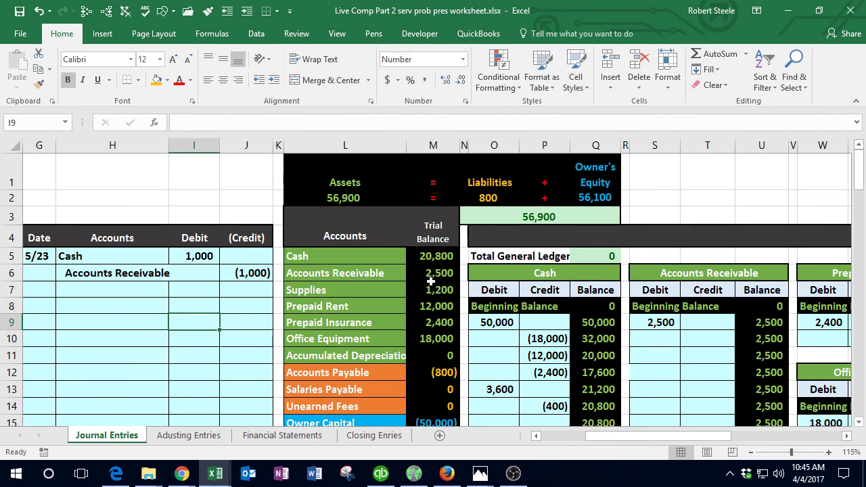
pyautogui.moveTo(369, 256); pyautogui.dragTo(360, 342)
pyautogui.scroll(-2, 361, 340)
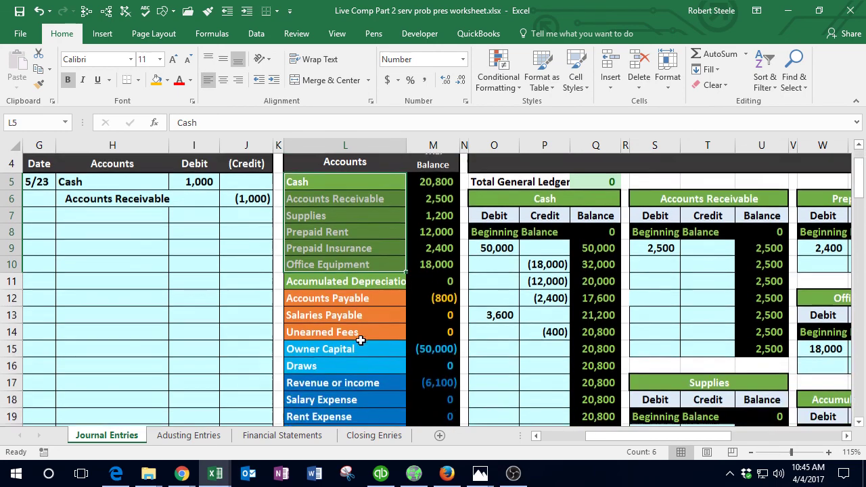
pyautogui.scroll(2, 359, 338)
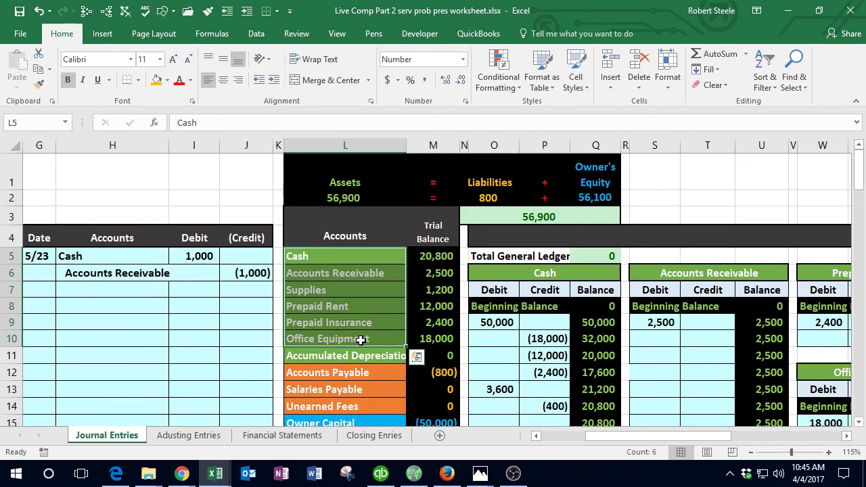
pyautogui.moveTo(131, 247); pyautogui.dragTo(202, 257)
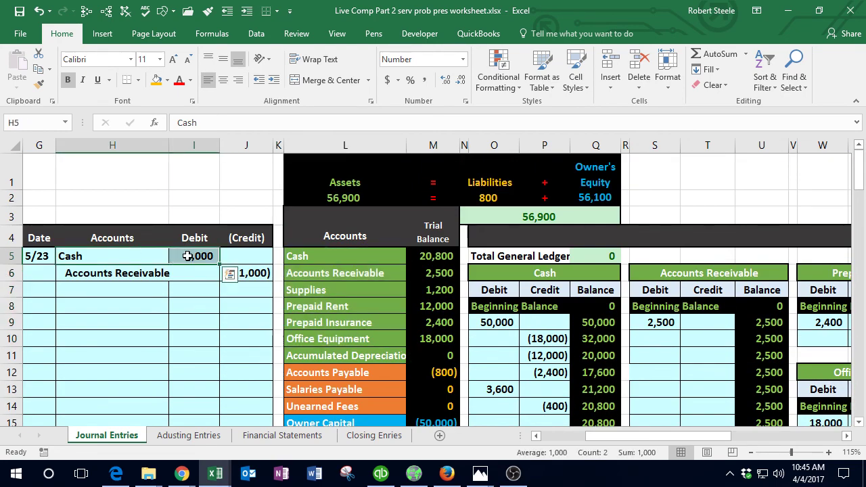
pyautogui.moveTo(310, 263); pyautogui.dragTo(426, 258)
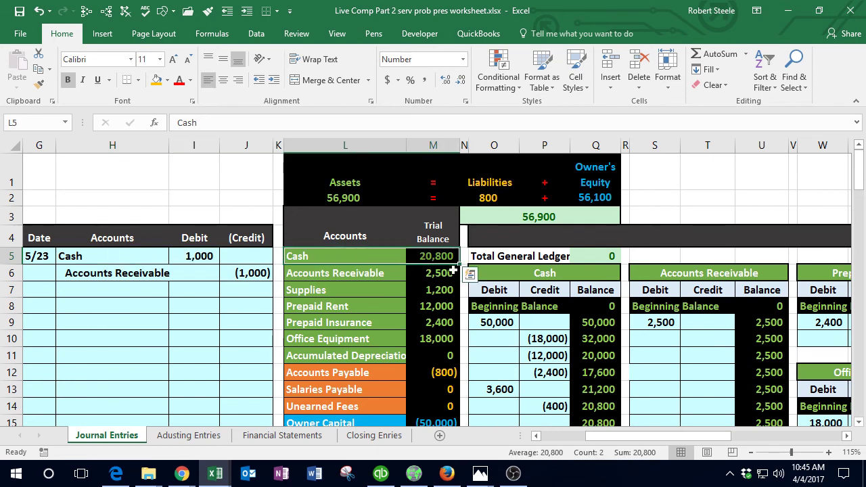
pyautogui.click(511, 272)
pyautogui.scroll(-1, 511, 272)
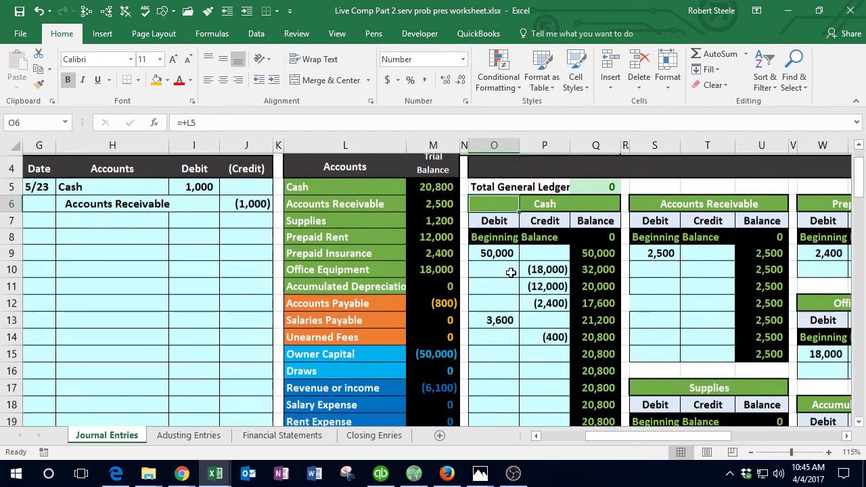
pyautogui.moveTo(495, 250); pyautogui.dragTo(549, 333)
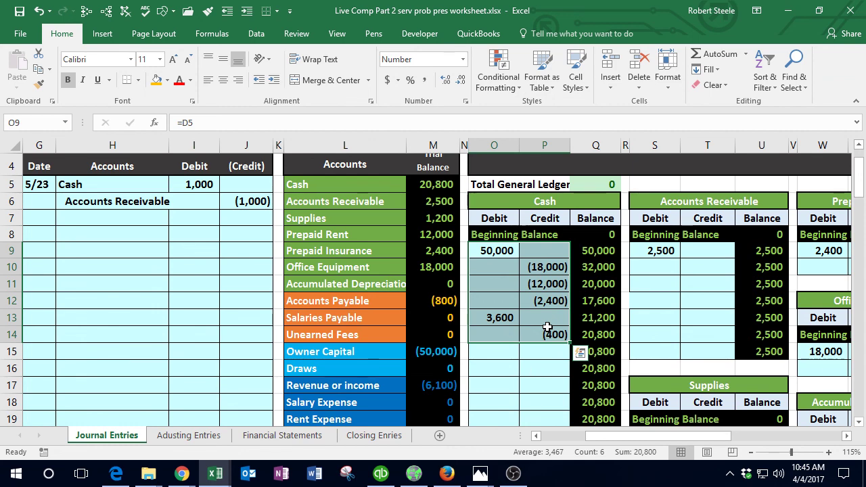
pyautogui.click(507, 355)
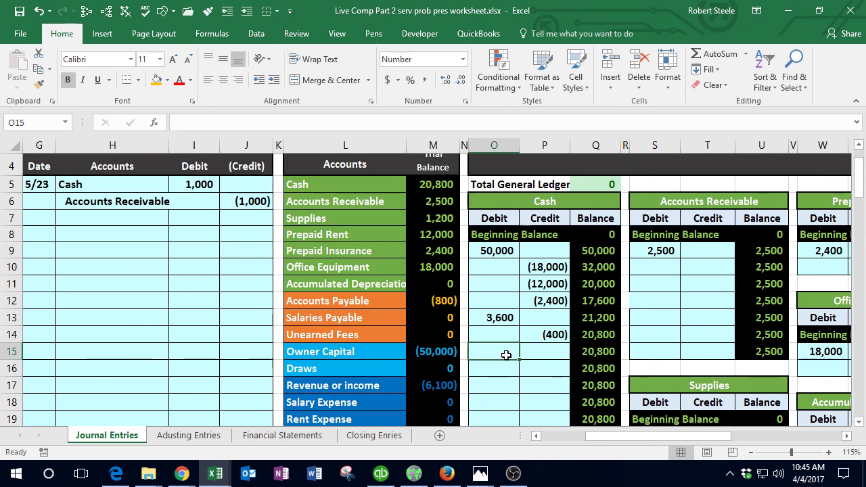
# Step: Link the Cash ledger cell O15 to the 1,000 debit in I5 and verify Cash reads 21,800
pyautogui.write('=')
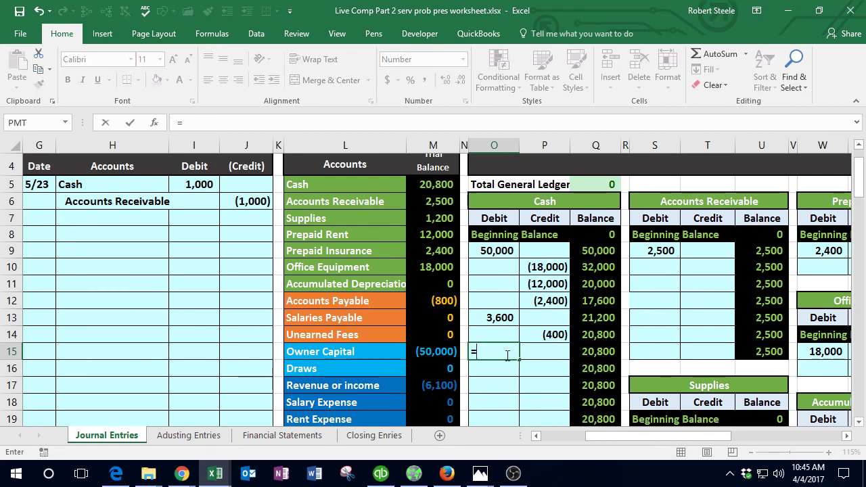
pyautogui.click(203, 187)
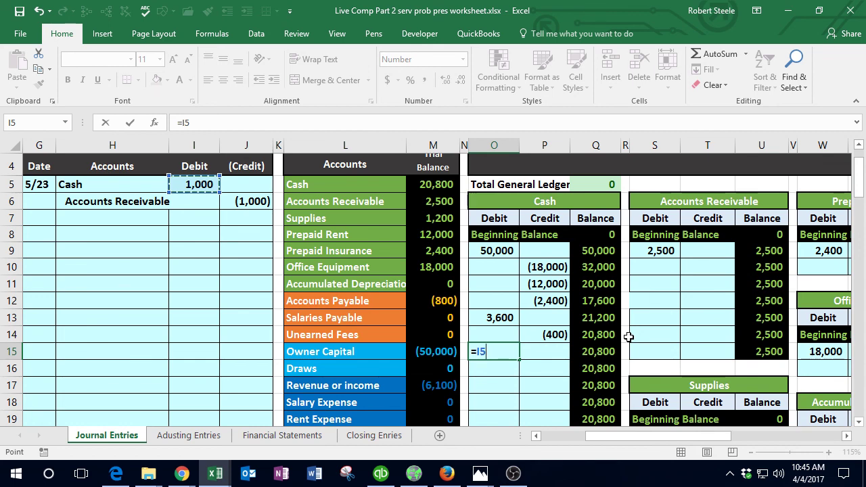
pyautogui.press('Return')
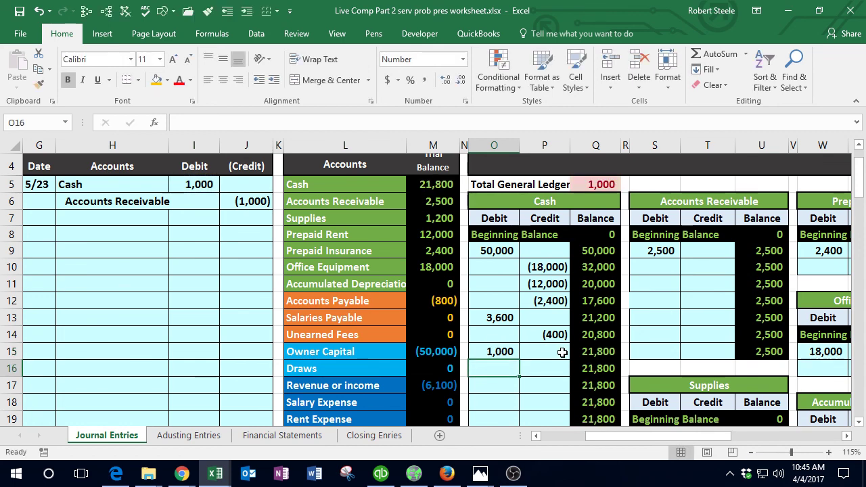
pyautogui.click(599, 352)
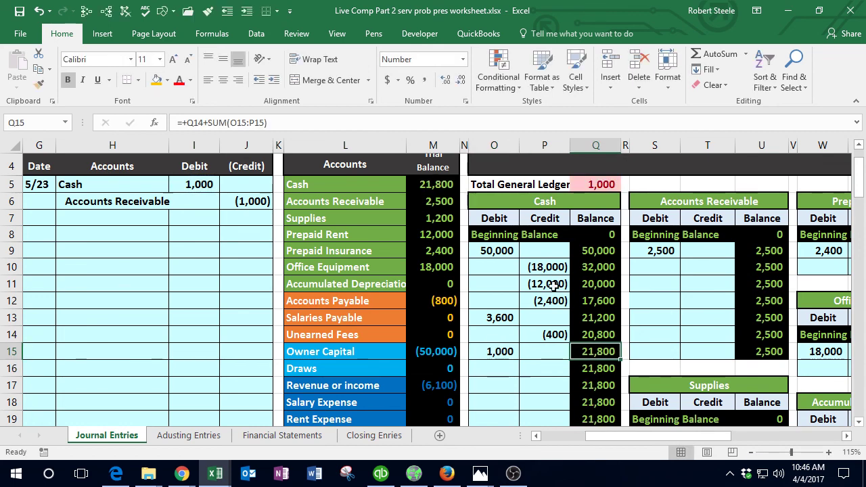
pyautogui.click(440, 189)
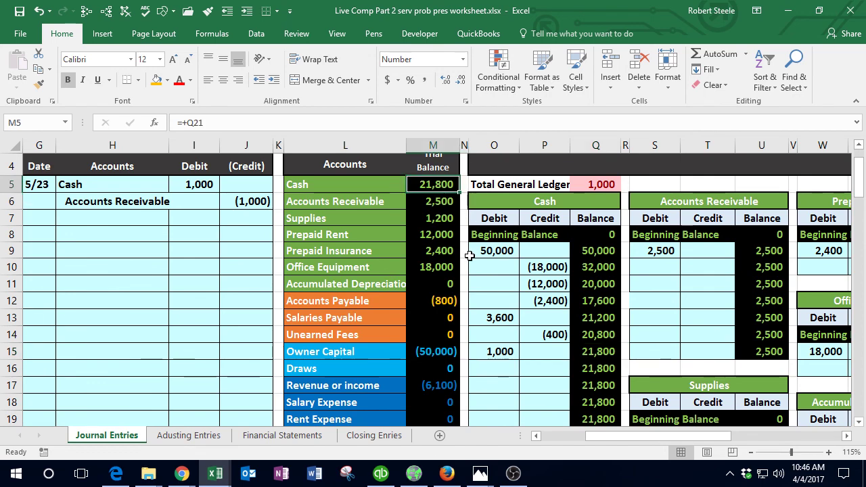
pyautogui.scroll(-3, 469, 254)
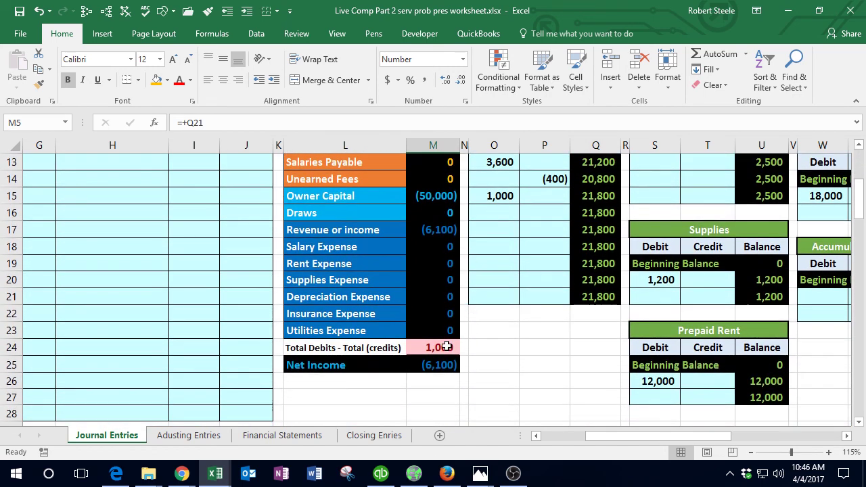
pyautogui.doubleClick(446, 346)
pyautogui.press('Return')
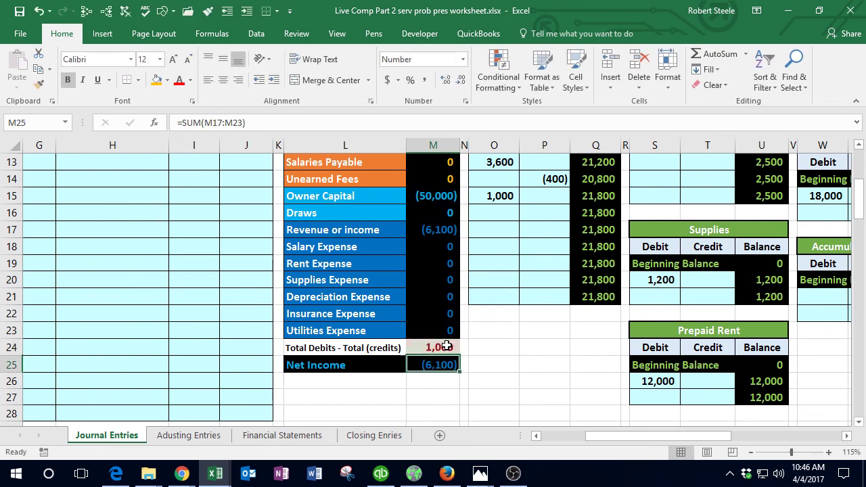
pyautogui.click(447, 347)
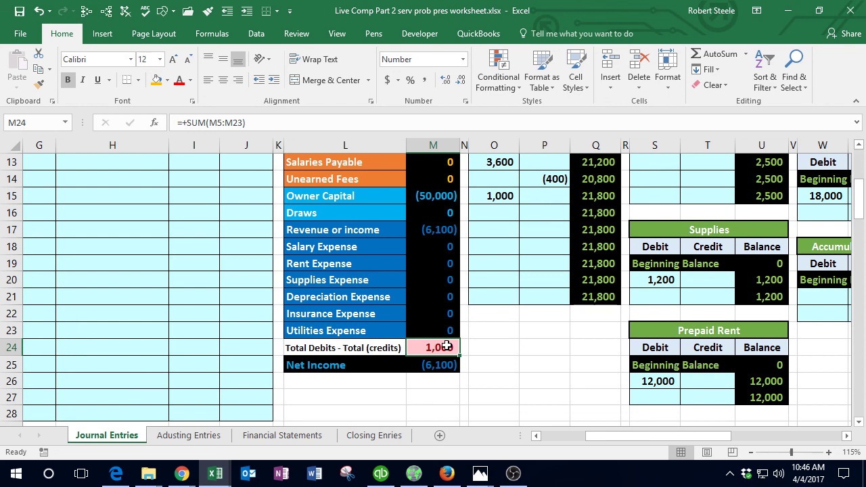
pyautogui.scroll(2, 446, 346)
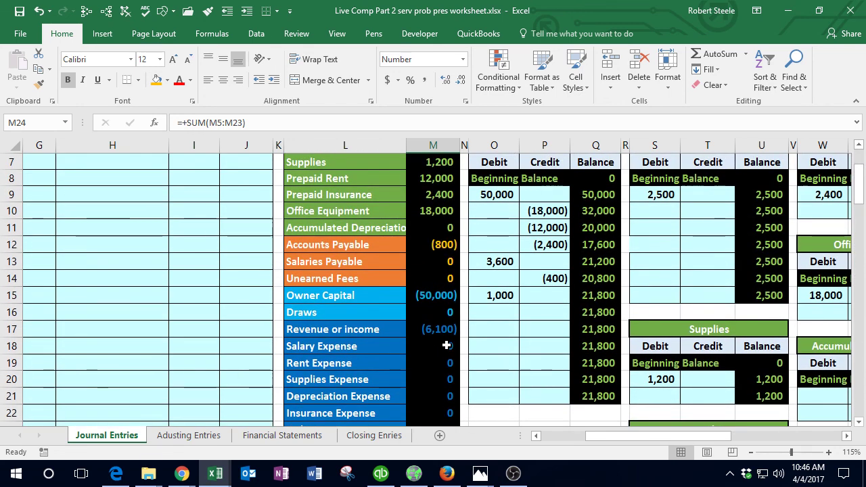
pyautogui.scroll(2, 447, 346)
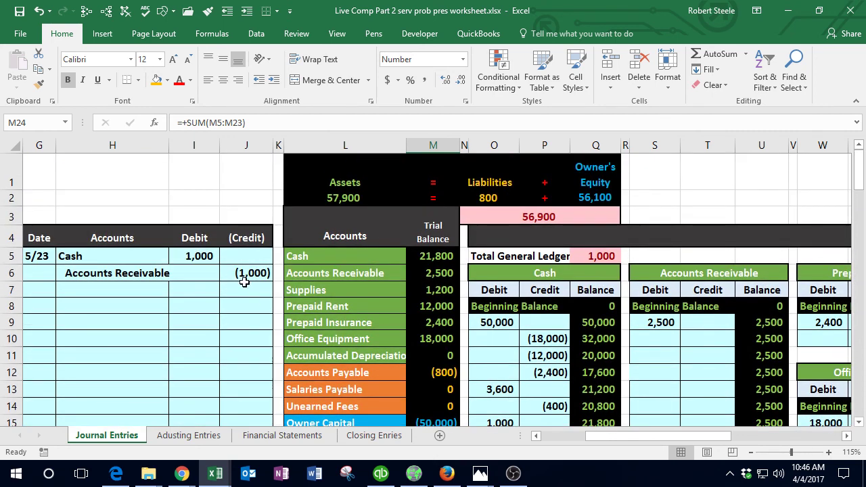
# Step: Post the (1,000) journal credit to the next empty Accounts Receivable ledger cell
pyautogui.click(246, 274)
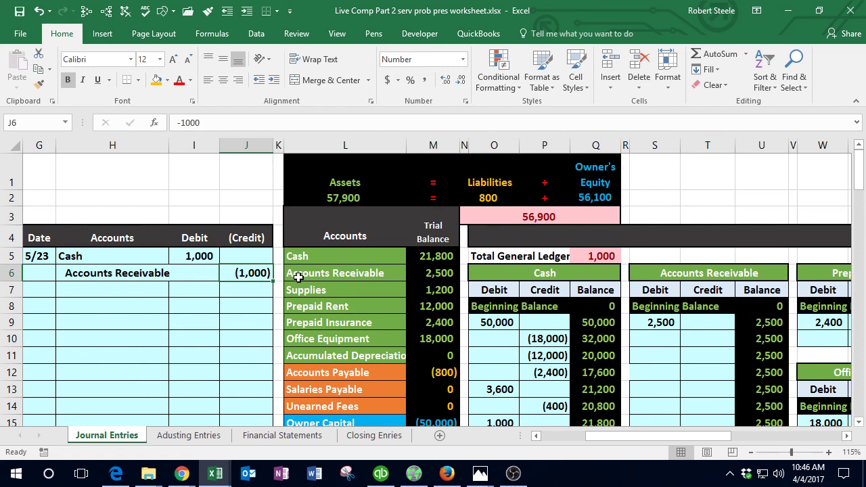
pyautogui.moveTo(298, 274); pyautogui.dragTo(428, 273)
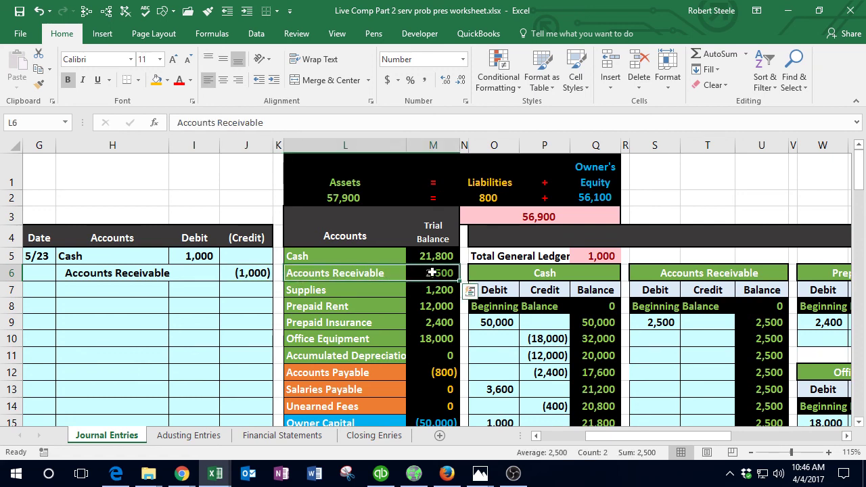
pyautogui.click(484, 274)
pyautogui.click(648, 274)
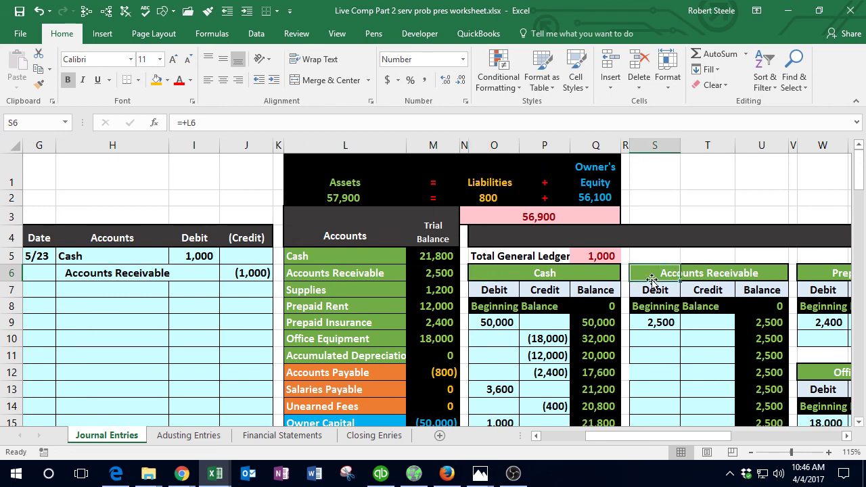
pyautogui.click(704, 339)
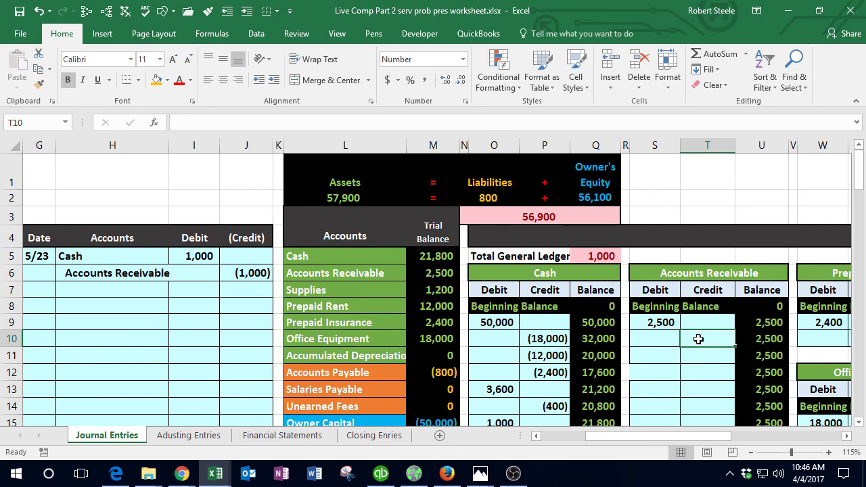
pyautogui.write('=')
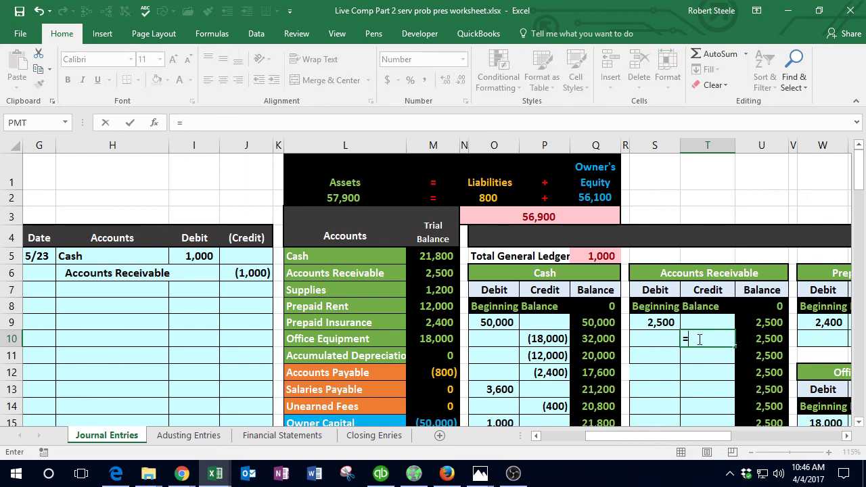
pyautogui.click(258, 271)
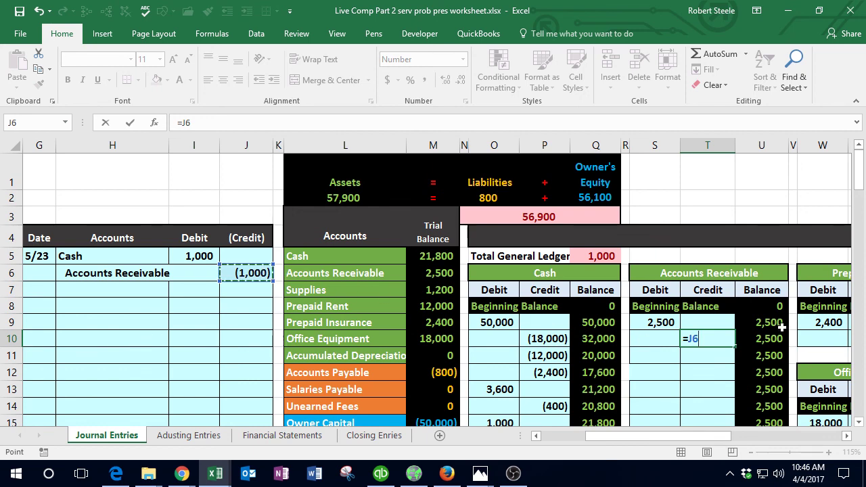
pyautogui.press('Return')
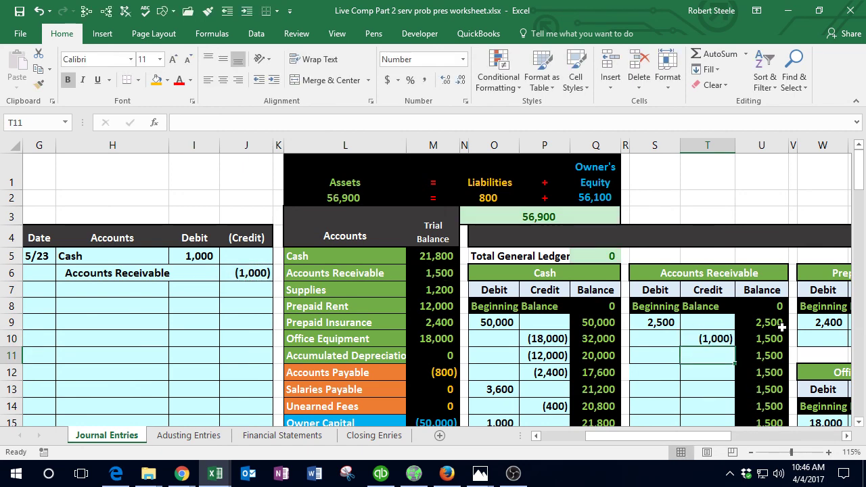
# Step: Confirm the debits-minus-credits check is back to zero, then show QuickBooks' Trial Balance report
pyautogui.scroll(-1, 781, 327)
pyautogui.click(763, 349)
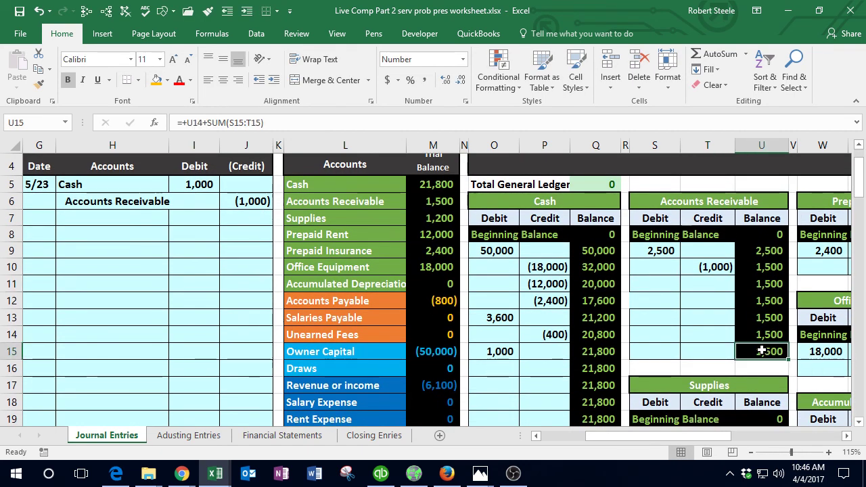
pyautogui.click(447, 203)
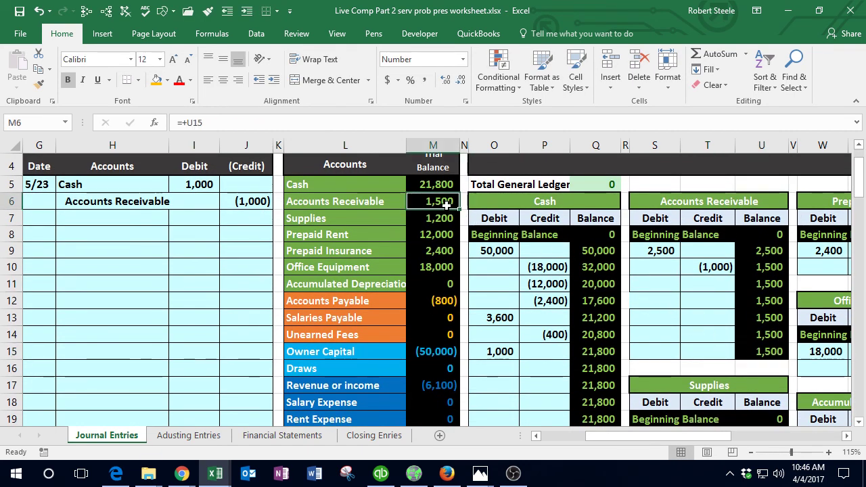
pyautogui.scroll(-2, 447, 203)
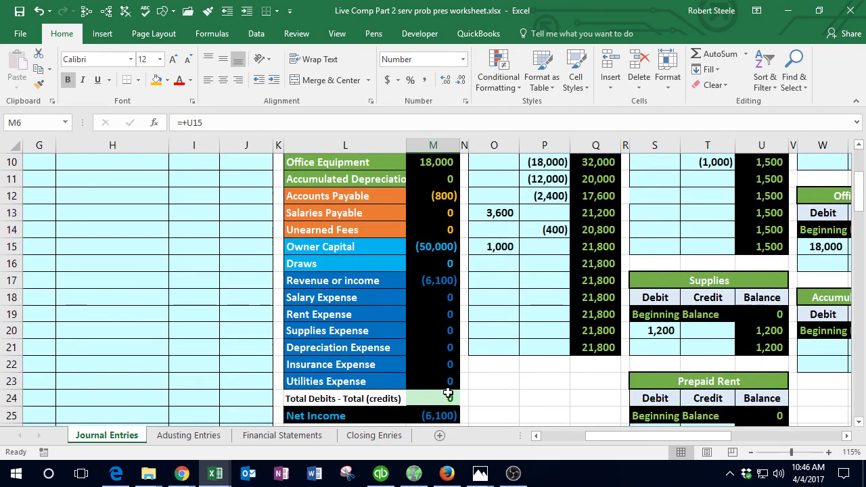
pyautogui.click(447, 395)
pyautogui.scroll(2, 189, 348)
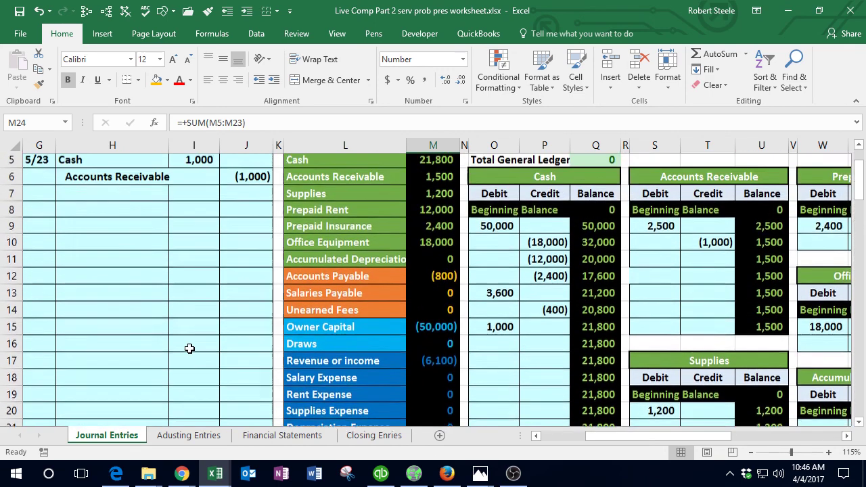
pyautogui.scroll(2, 189, 348)
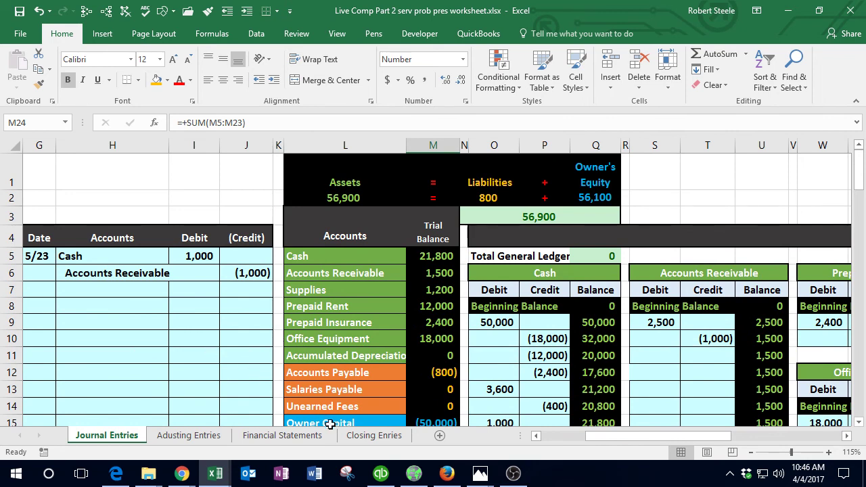
pyautogui.click(381, 474)
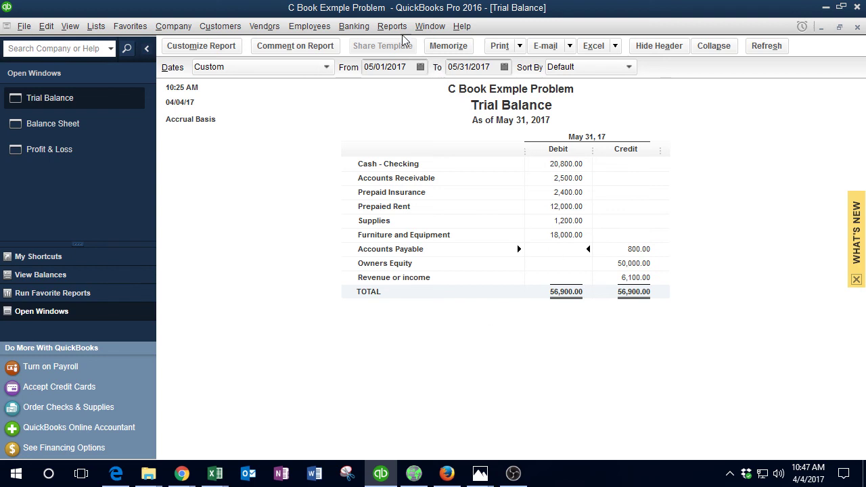
# Step: Open the Cash - Checking register via Banking > Use Register
pyautogui.click(360, 28)
pyautogui.click(380, 86)
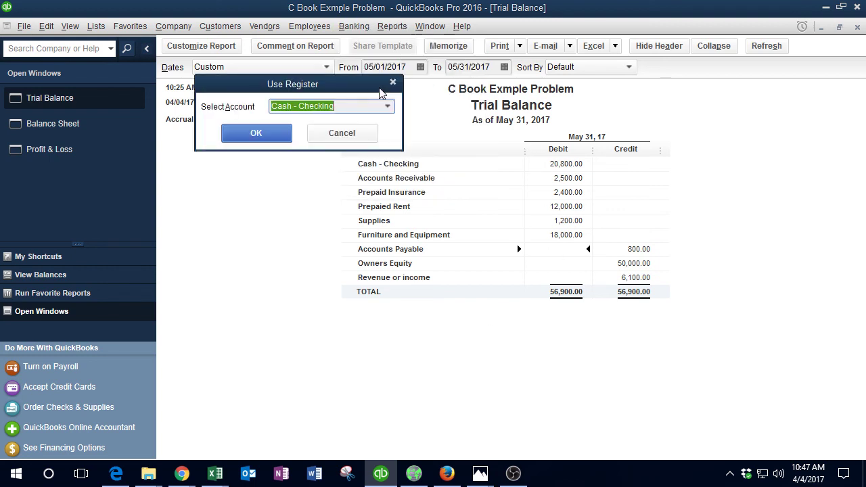
pyautogui.click(277, 138)
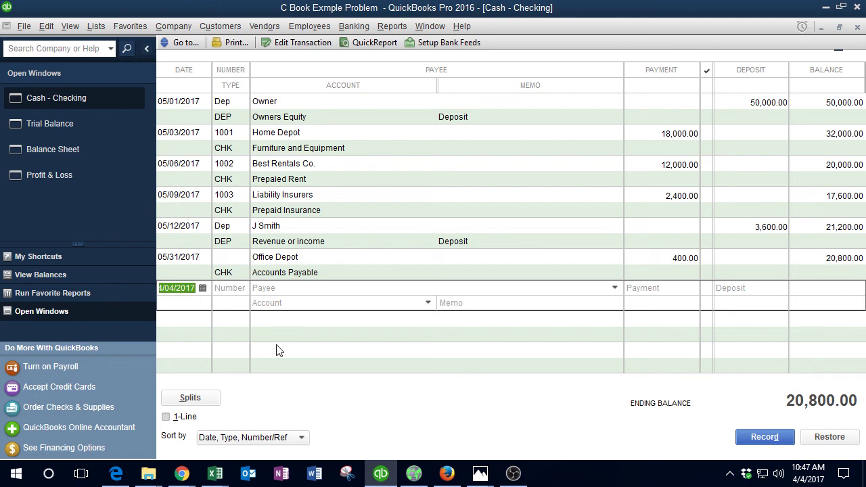
# Step: Start a 5/23 deposit line numbered Dep, then bring the Data.xlsx workbook forward
pyautogui.write('5/23')
pyautogui.press('Tab')
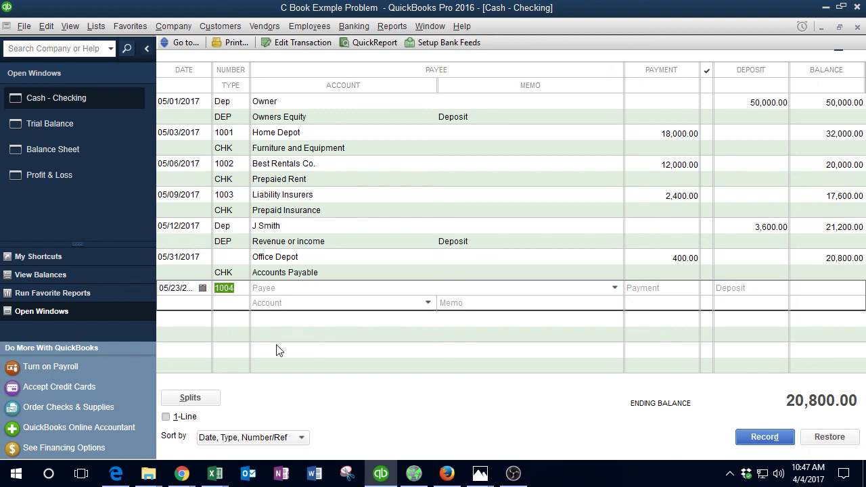
pyautogui.write('Dep')
pyautogui.press('Tab')
pyautogui.click(215, 474)
pyautogui.click(228, 402)
# Step: Copy the customer's name from the 5/23 description into the new deposit's Payee field
pyautogui.doubleClick(388, 140)
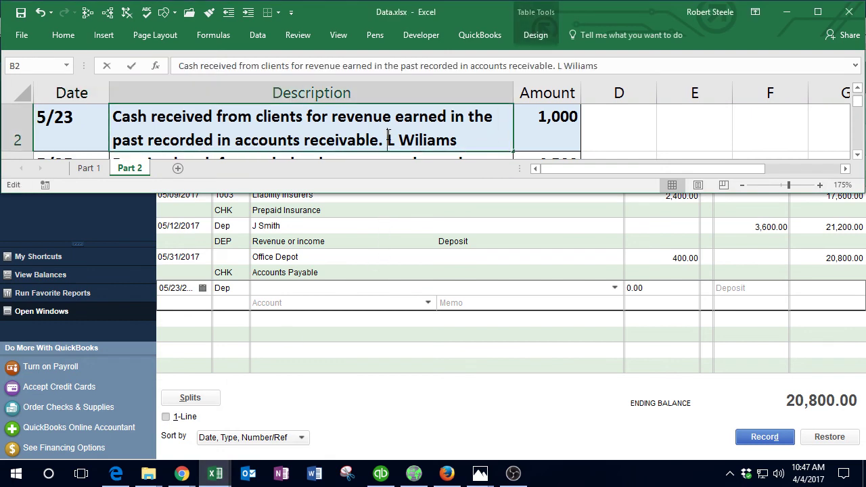
pyautogui.moveTo(386, 139); pyautogui.dragTo(485, 138)
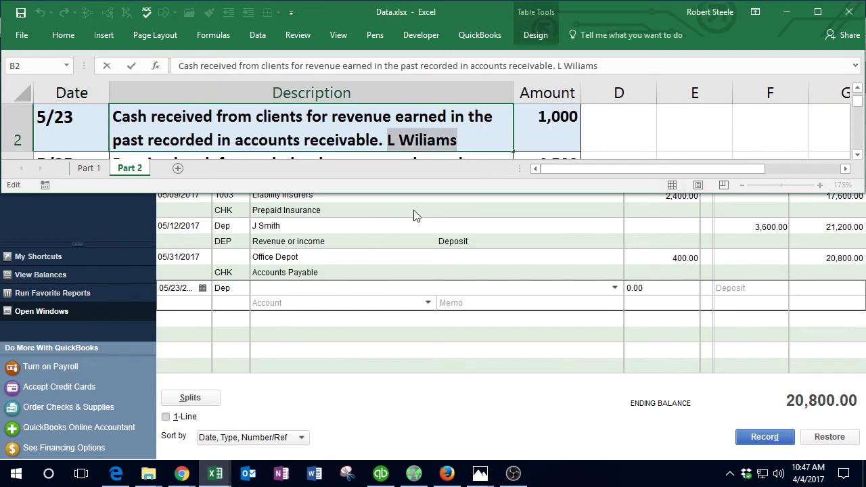
pyautogui.click(308, 287)
pyautogui.write('c')
pyautogui.hotkey('ctrl', 'v')
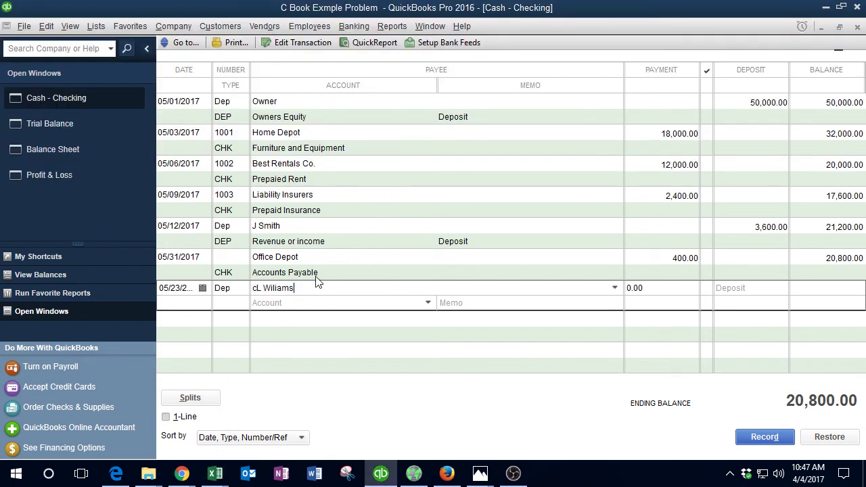
pyautogui.press('BackSpace')
pyautogui.press('BackSpace')
pyautogui.press('BackSpace')
pyautogui.press('BackSpace')
pyautogui.press('BackSpace')
pyautogui.press('BackSpace')
pyautogui.press('BackSpace')
pyautogui.press('BackSpace')
pyautogui.press('BackSpace')
pyautogui.press('BackSpace')
pyautogui.hotkey('ctrl', 'v')
# Step: Enter a 1,000.00 deposit against Accounts Receivable
pyautogui.press('Tab')
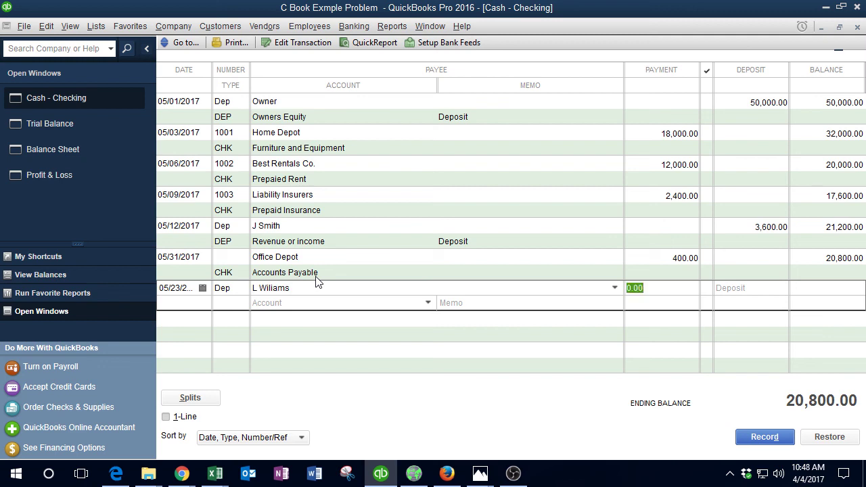
pyautogui.press('Tab')
pyautogui.press('Tab')
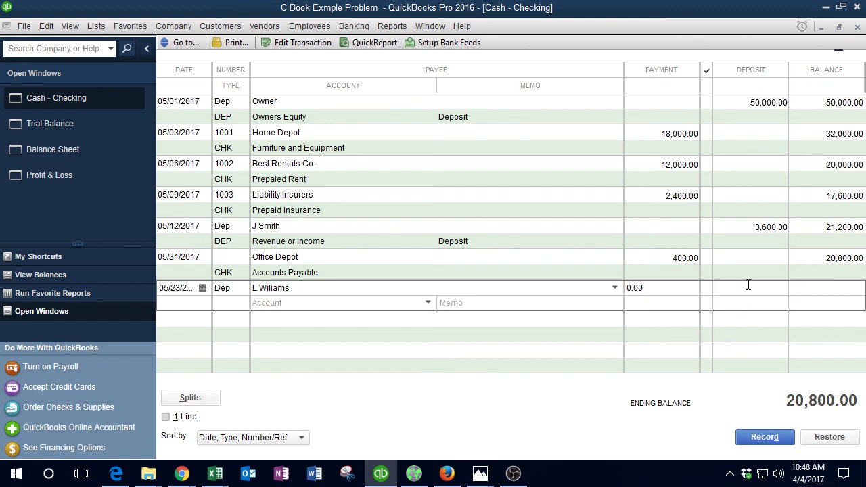
pyautogui.write('1000')
pyautogui.press('Tab')
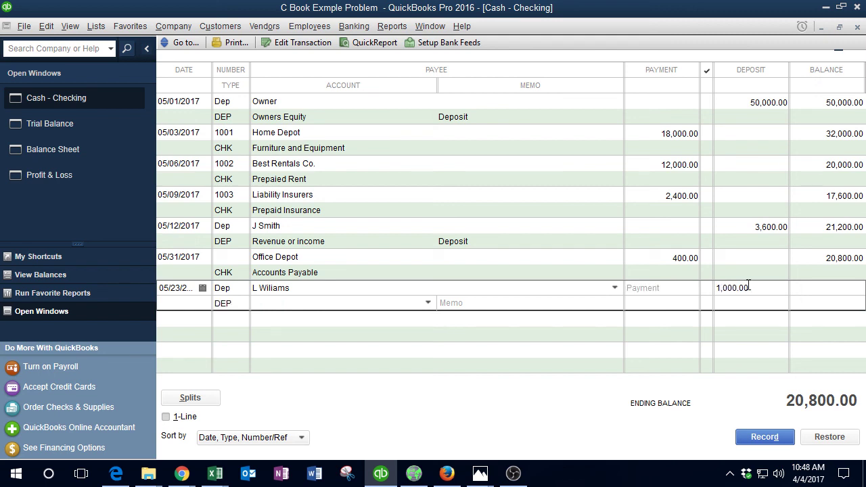
pyautogui.write('A')
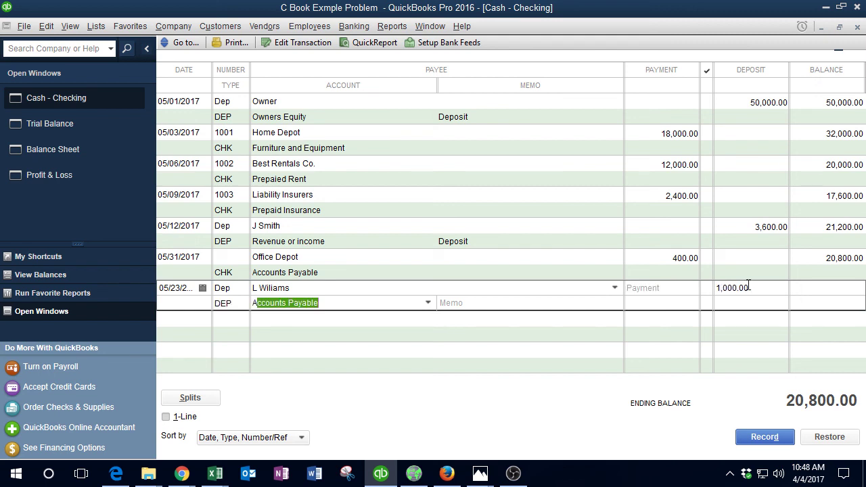
pyautogui.write('cc')
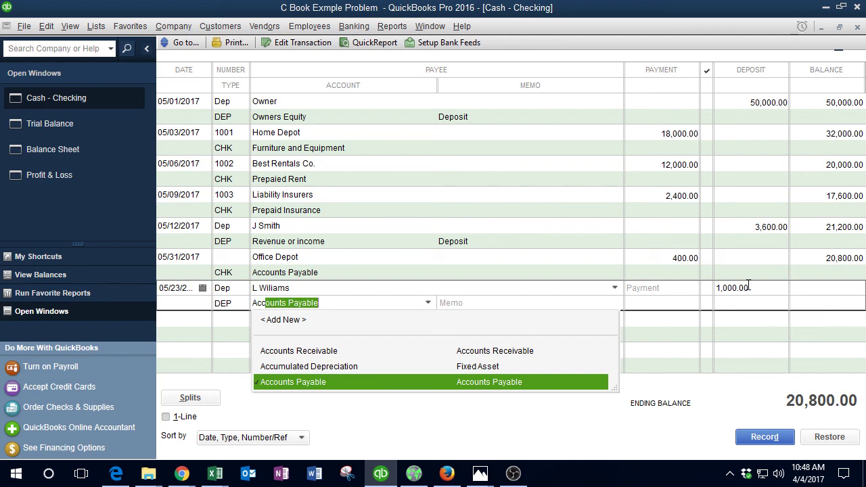
pyautogui.click(299, 352)
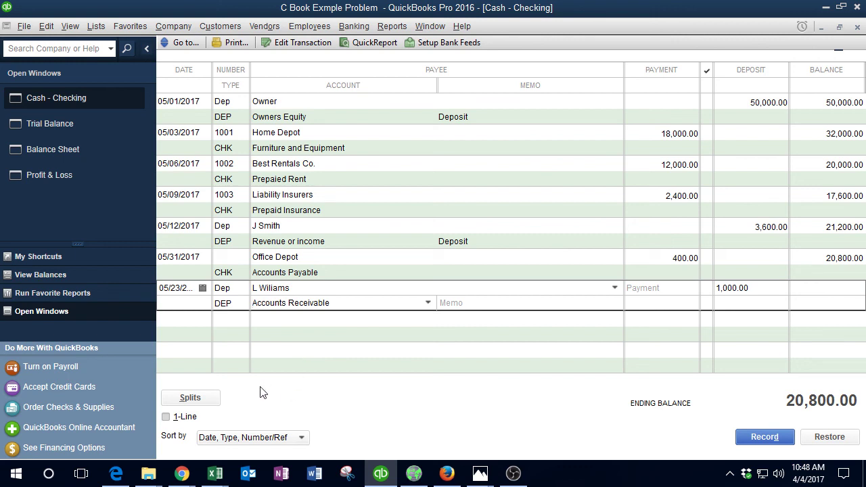
# Step: Assign the customer on the split line and record the 5/23 deposit
pyautogui.click(207, 399)
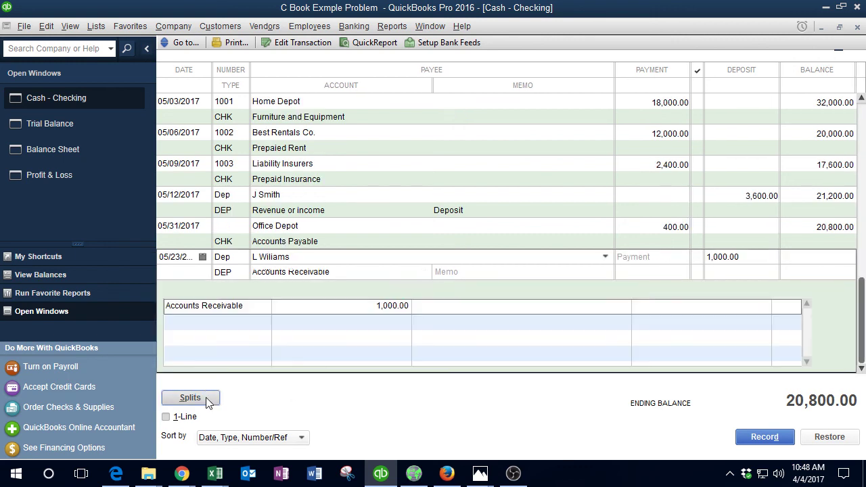
pyautogui.click(674, 308)
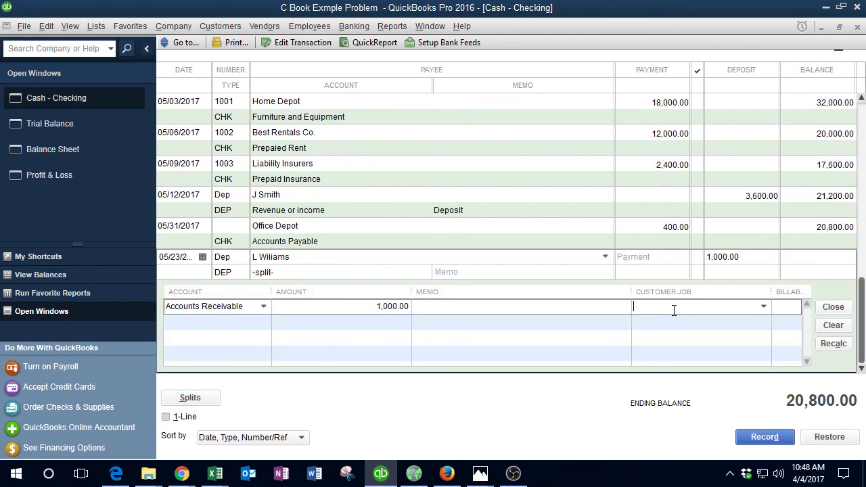
pyautogui.write('L Wiliams')
pyautogui.press('Tab')
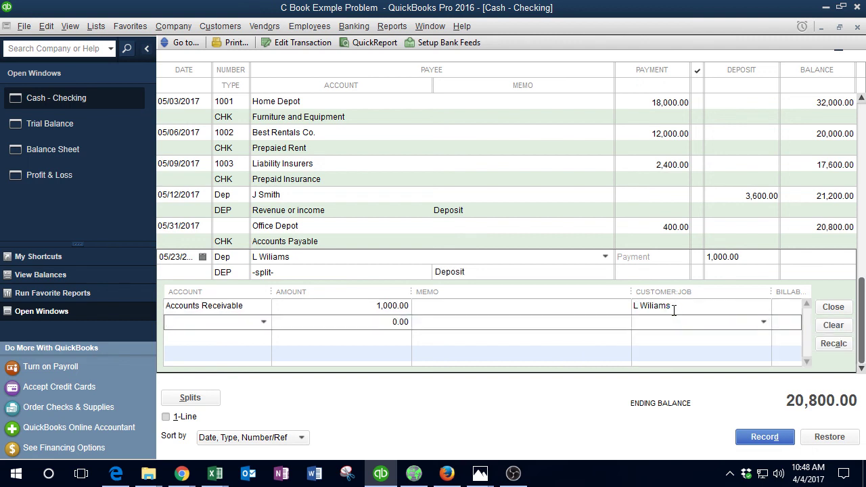
pyautogui.press('Return')
pyautogui.press('Return')
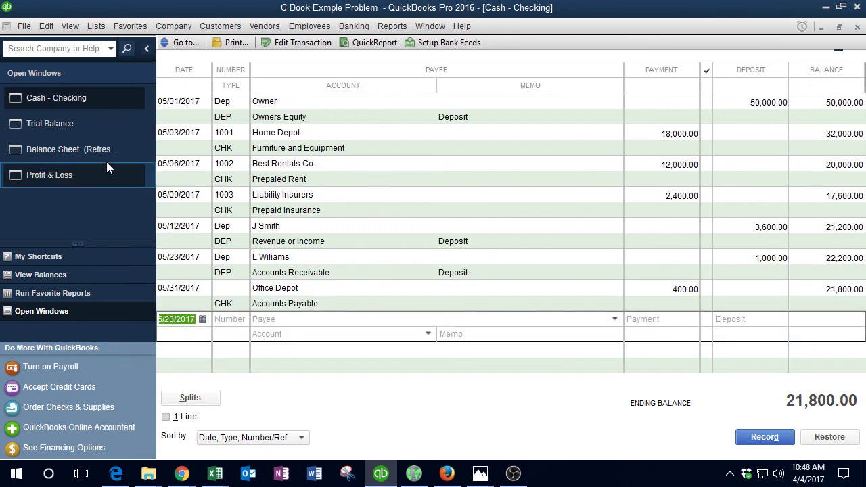
# Step: Compare the Trial Balance's Cash 21,800.00 and Accounts Receivable with the Excel ledger figures
pyautogui.click(74, 125)
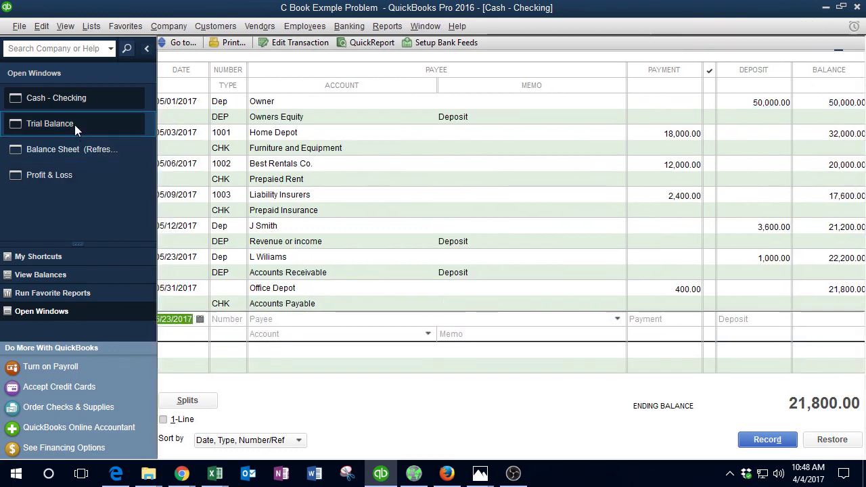
pyautogui.click(554, 164)
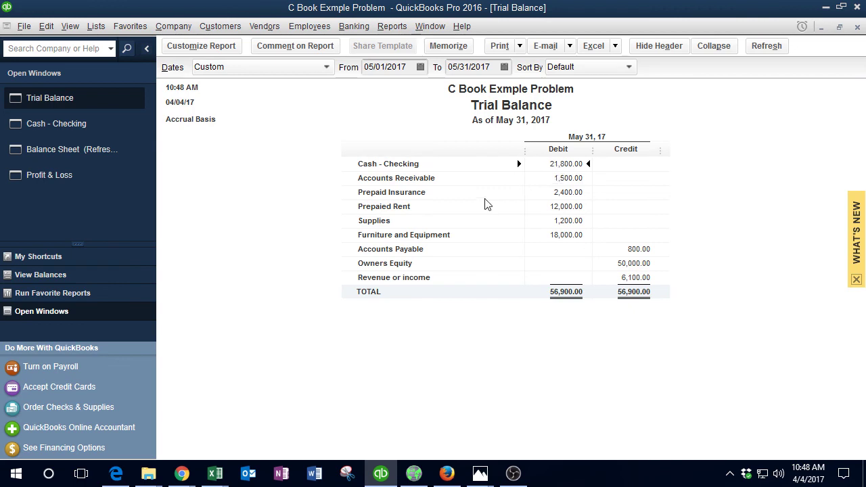
pyautogui.moveTo(227, 482)
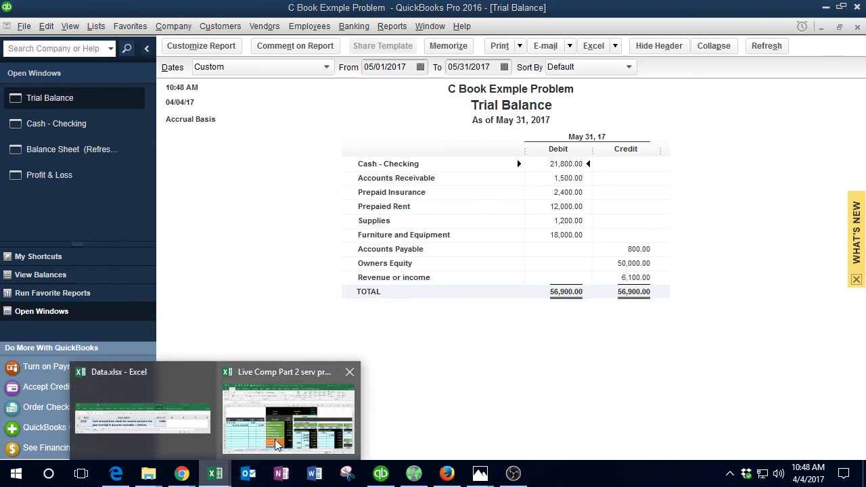
pyautogui.click(315, 411)
pyautogui.click(441, 257)
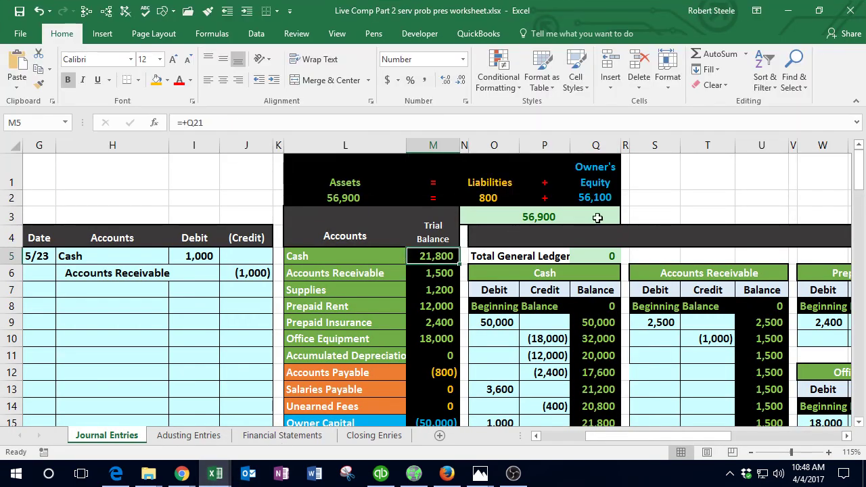
pyautogui.click(787, 11)
pyautogui.click(787, 11)
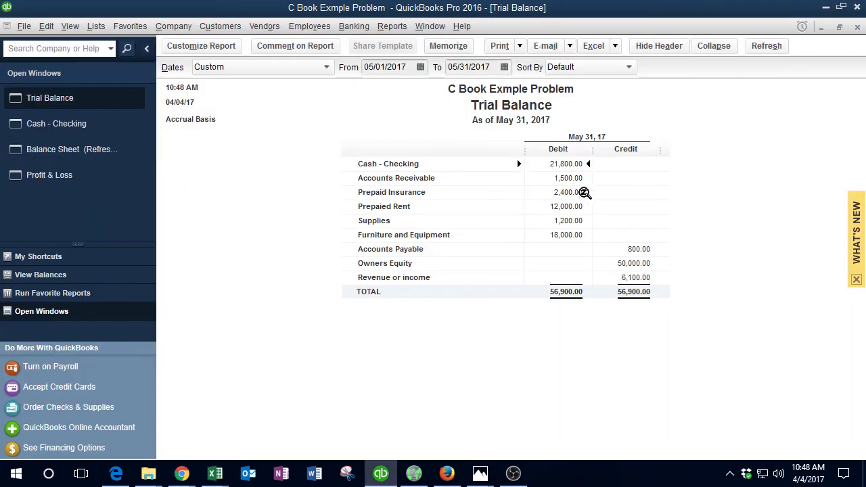
pyautogui.moveTo(220, 475)
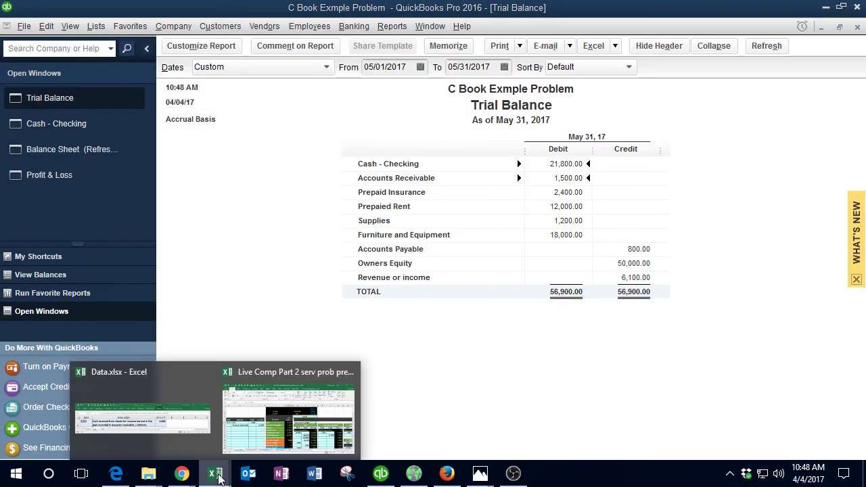
pyautogui.click(262, 442)
pyautogui.click(437, 274)
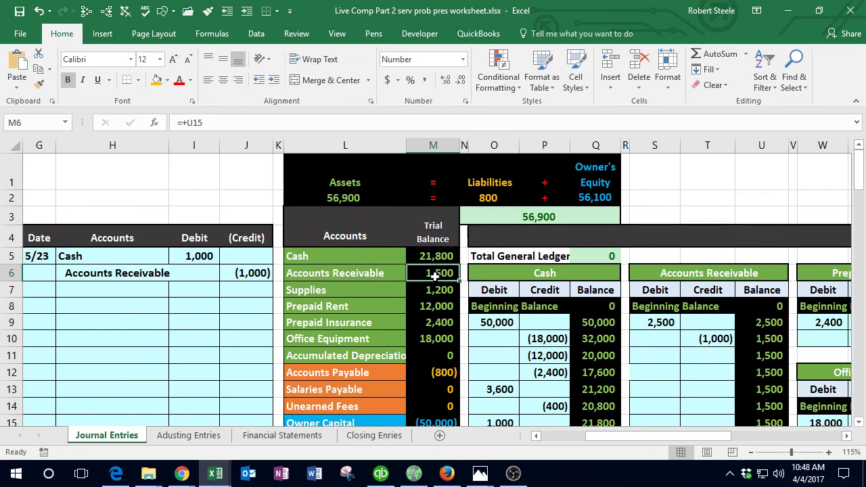
pyautogui.click(786, 12)
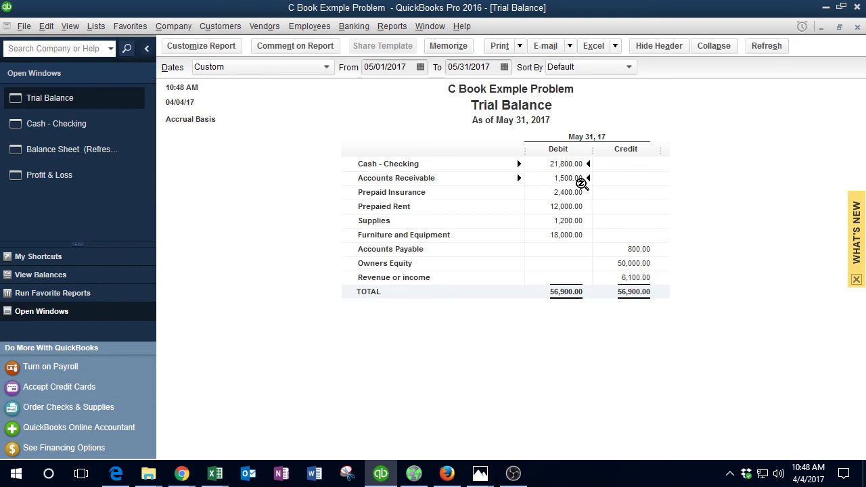
# Step: Refresh the Balance Sheet, review Profit & Loss, and return to the Trial Balance
pyautogui.click(78, 154)
pyautogui.click(330, 250)
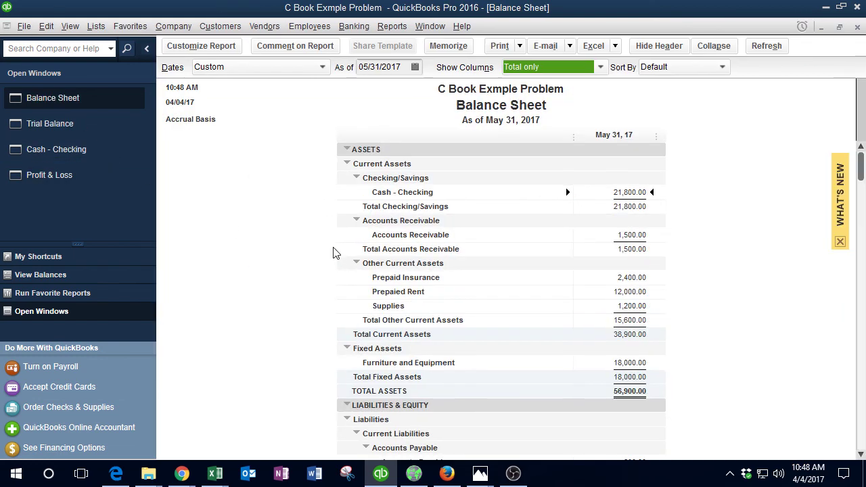
pyautogui.scroll(-2, 633, 343)
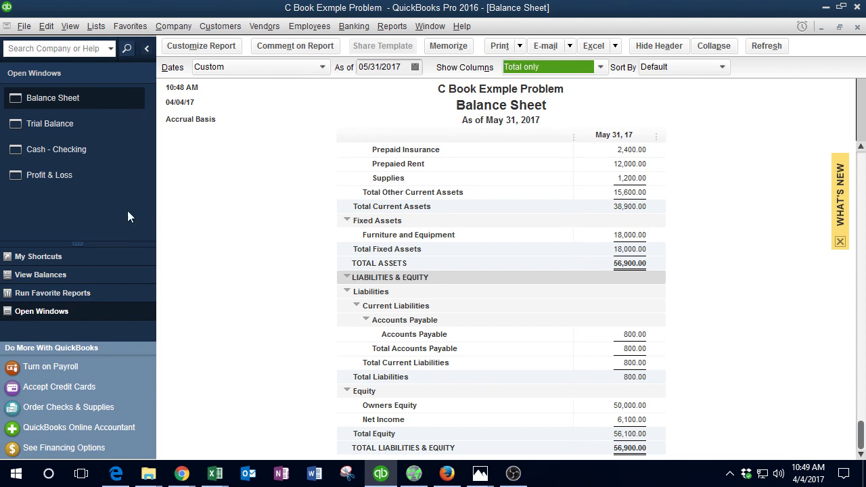
pyautogui.click(66, 174)
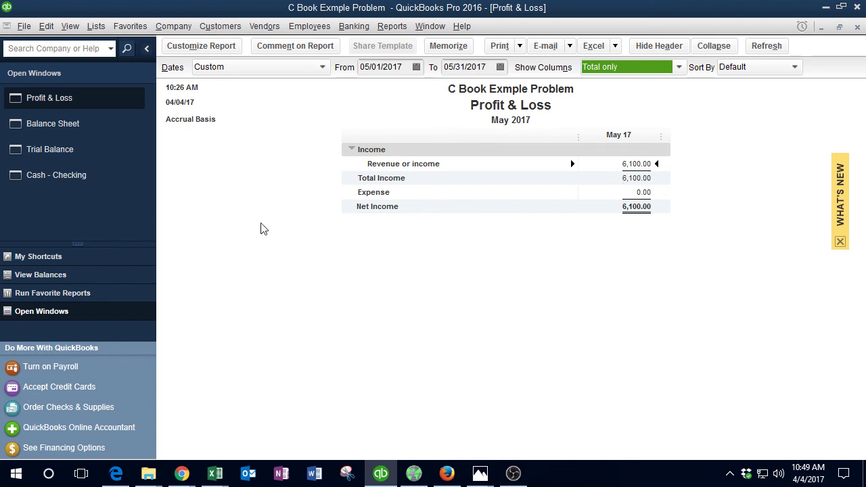
pyautogui.click(99, 152)
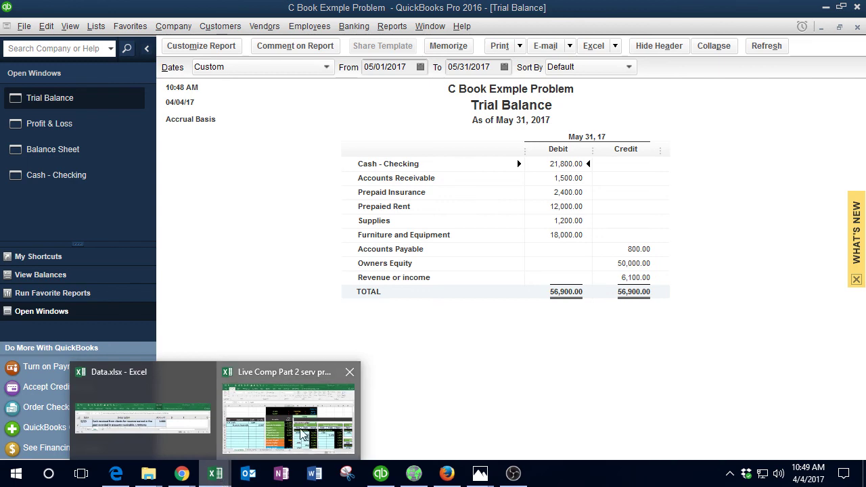
# Step: Fill the 5/23 row in Data.xlsx green and move down to the 5/25 transaction
pyautogui.click(213, 477)
pyautogui.click(155, 413)
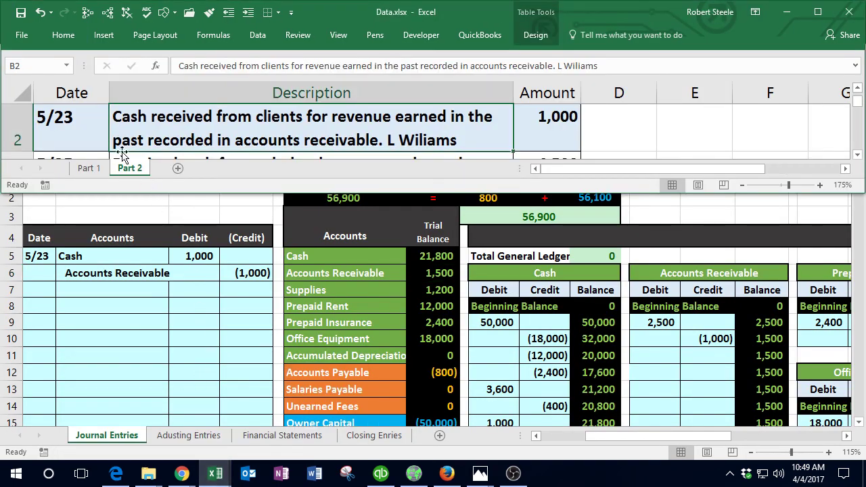
pyautogui.moveTo(73, 118); pyautogui.dragTo(545, 135)
pyautogui.rightClick(548, 136)
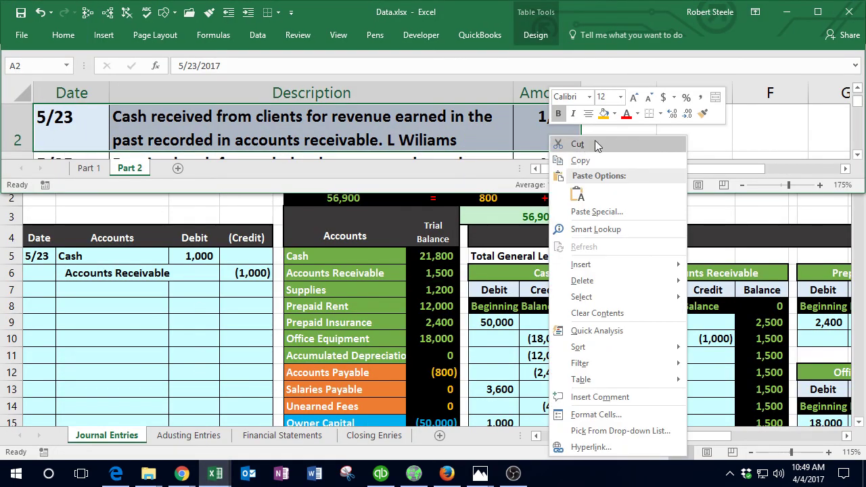
pyautogui.click(615, 113)
pyautogui.click(707, 144)
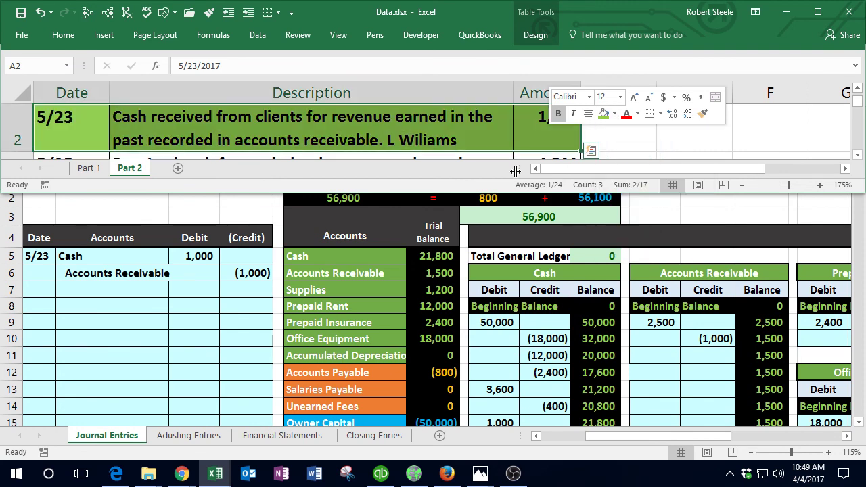
pyautogui.click(65, 124)
pyautogui.press('Down')
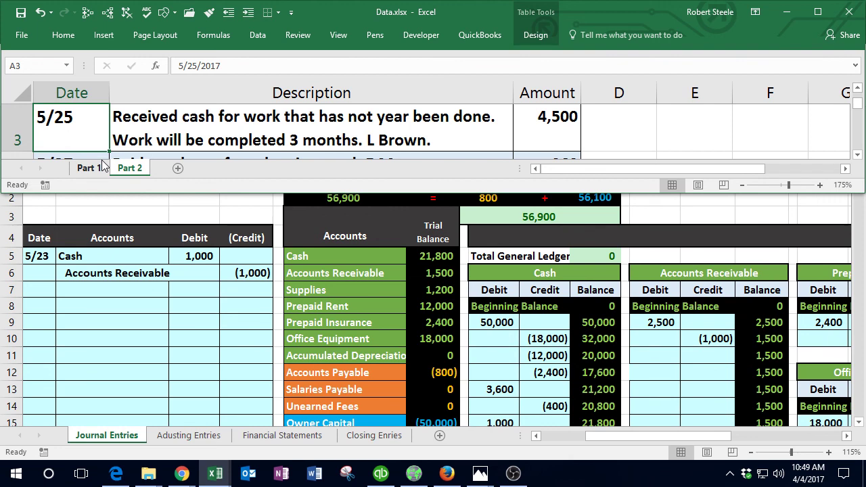
# Step: Date the entry 5/25 in G8 and copy the Cash account name from the trial balance
pyautogui.click(47, 306)
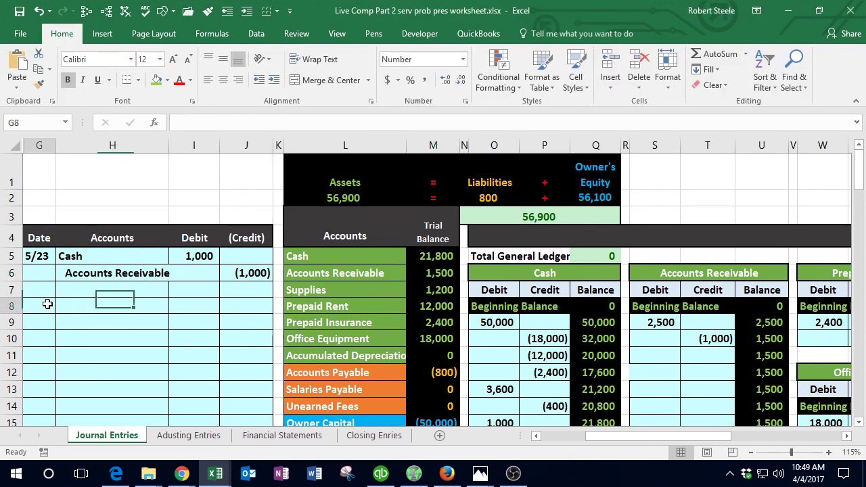
pyautogui.write('5/25')
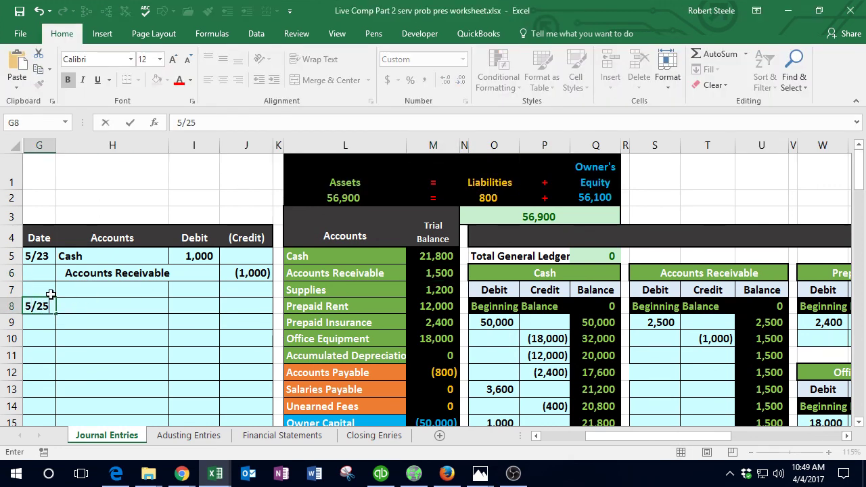
pyautogui.press('Tab')
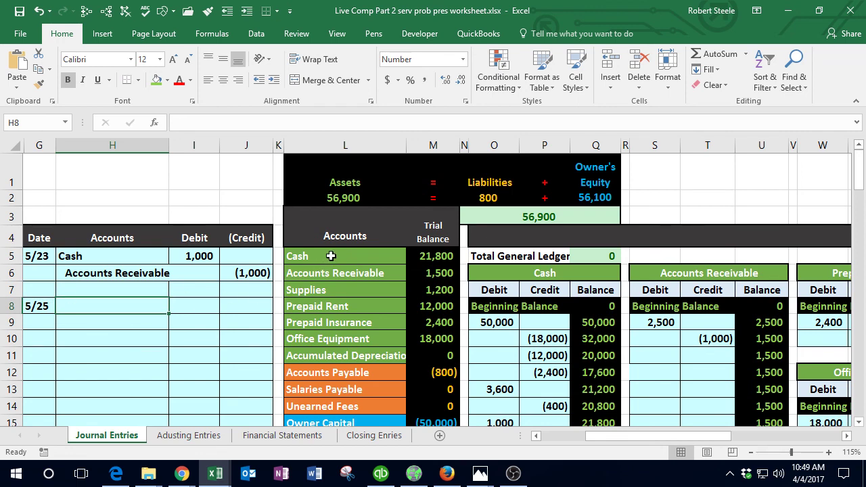
pyautogui.moveTo(330, 256); pyautogui.dragTo(429, 256)
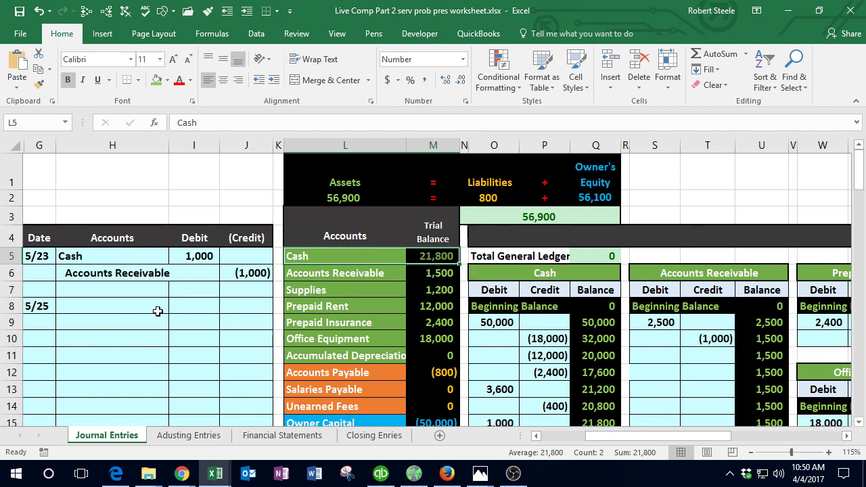
pyautogui.click(328, 256)
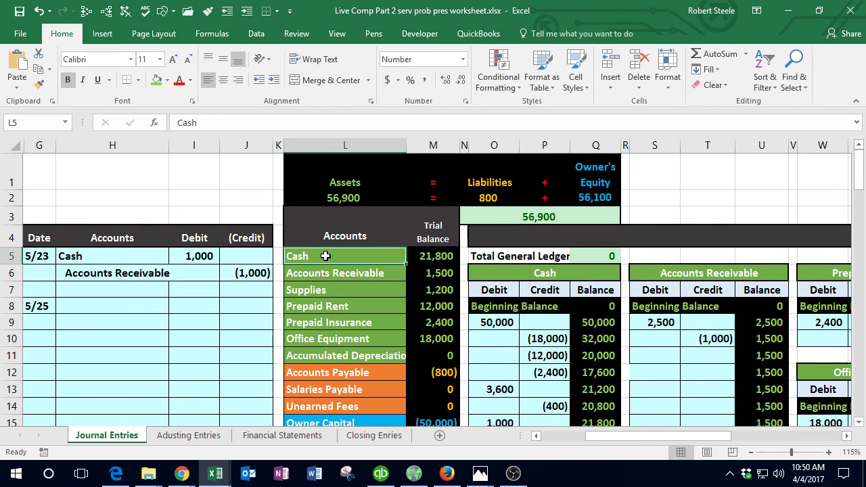
pyautogui.hotkey('ctrl', 'c')
pyautogui.write('c')
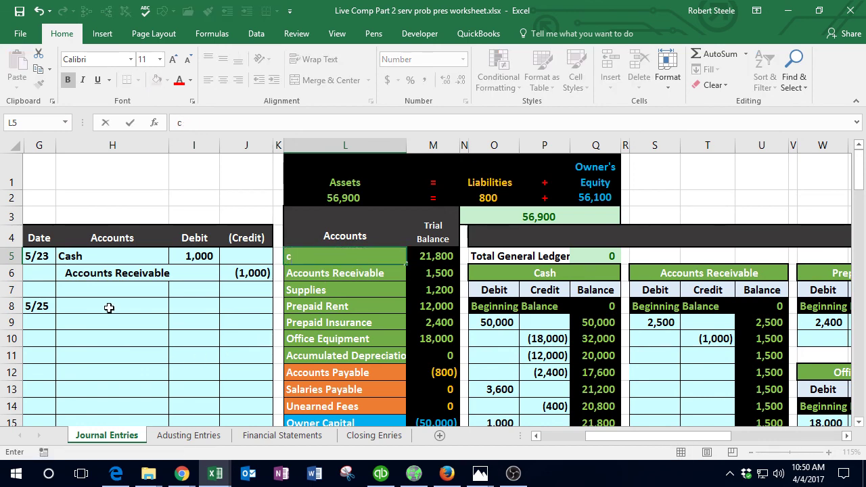
pyautogui.click(108, 308)
pyautogui.rightClick(108, 308)
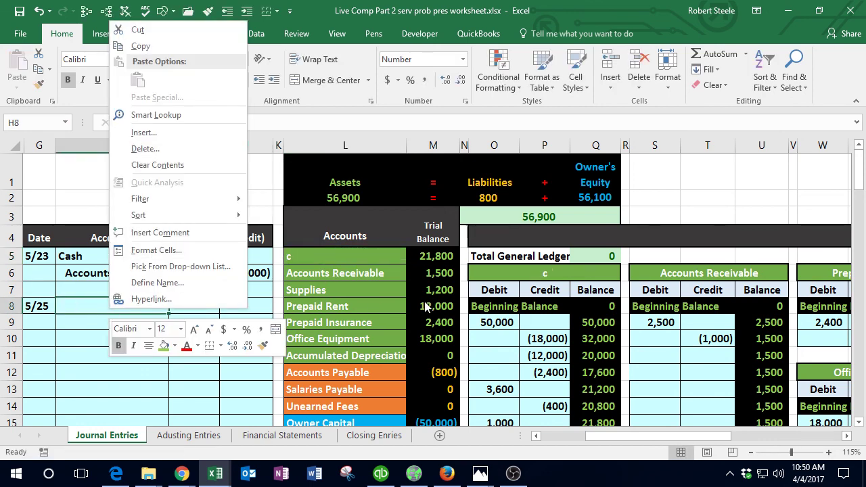
pyautogui.press('Escape')
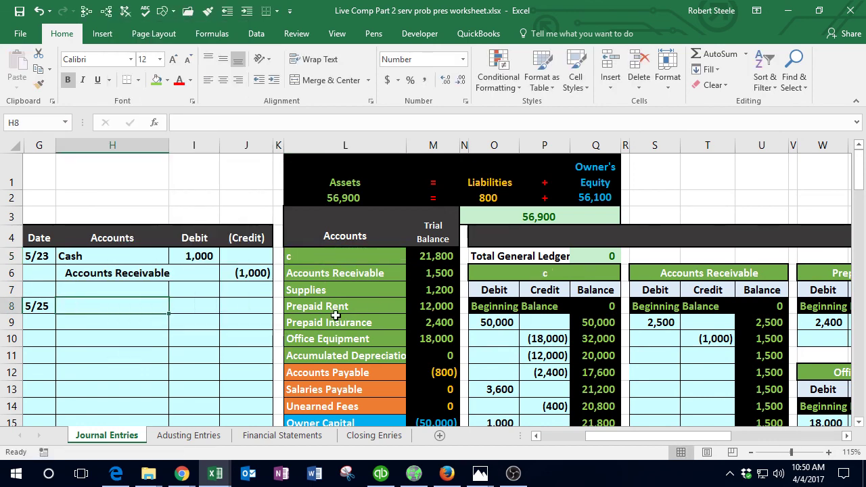
# Step: Restore the overwritten Cash name and paste Cash into H8
pyautogui.click(39, 12)
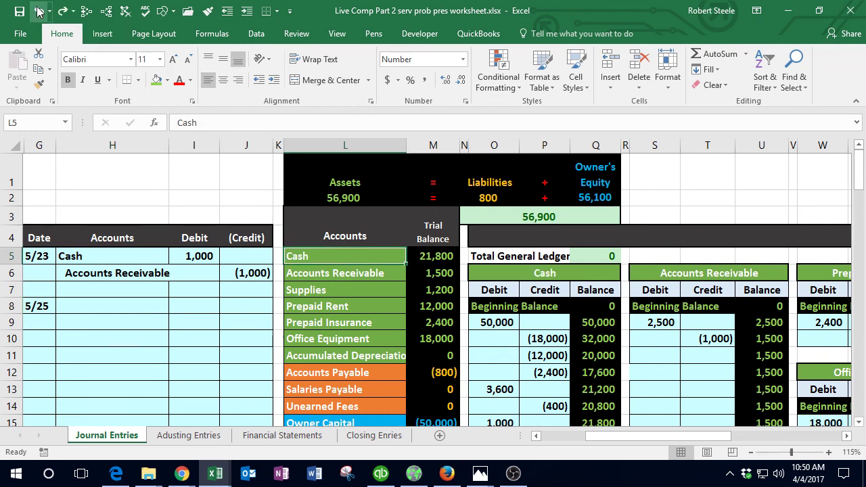
pyautogui.rightClick(332, 260)
pyautogui.click(366, 196)
pyautogui.click(94, 307)
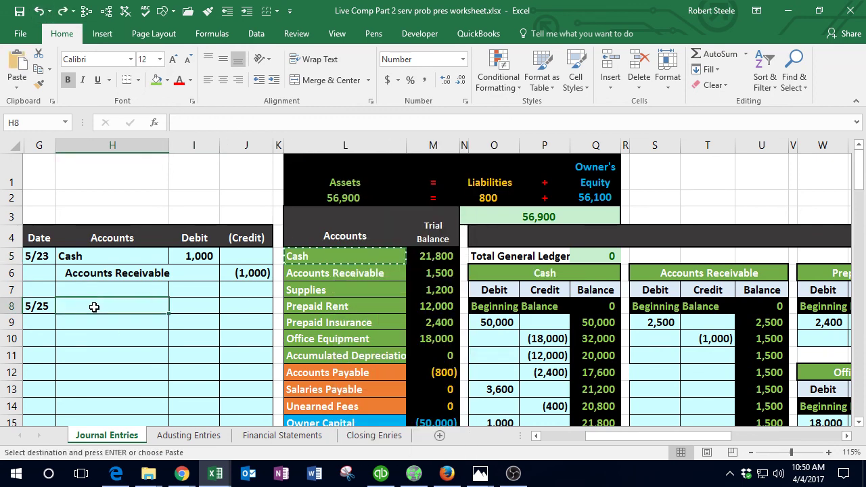
pyautogui.rightClick(95, 307)
pyautogui.click(144, 80)
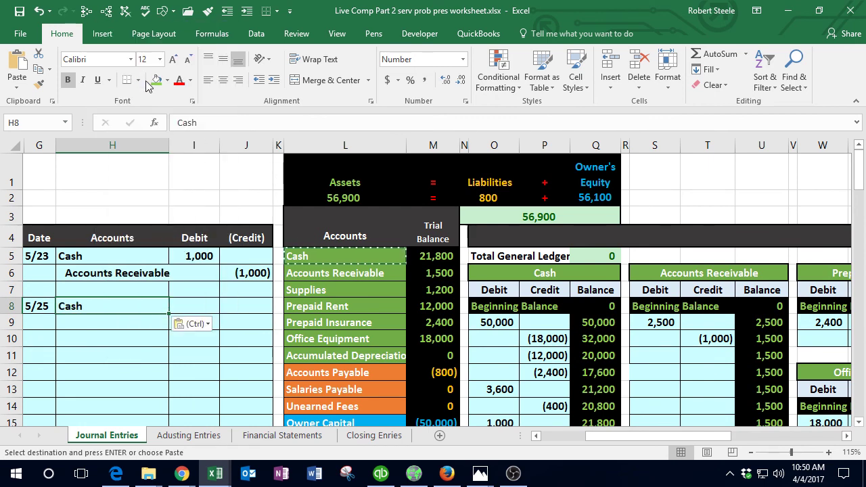
# Step: Enter the 4,500 Cash debit in I8 and a -4,500 credit in J9
pyautogui.press('Right')
pyautogui.write('4')
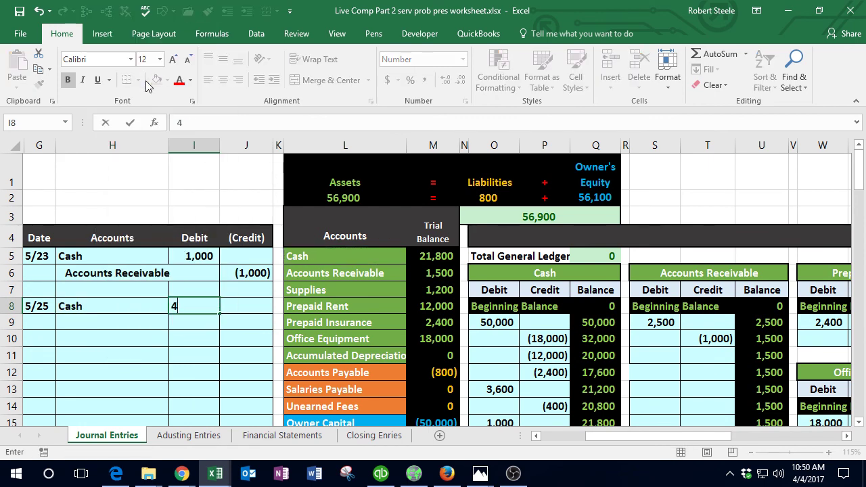
pyautogui.write(',500')
pyautogui.press('Return')
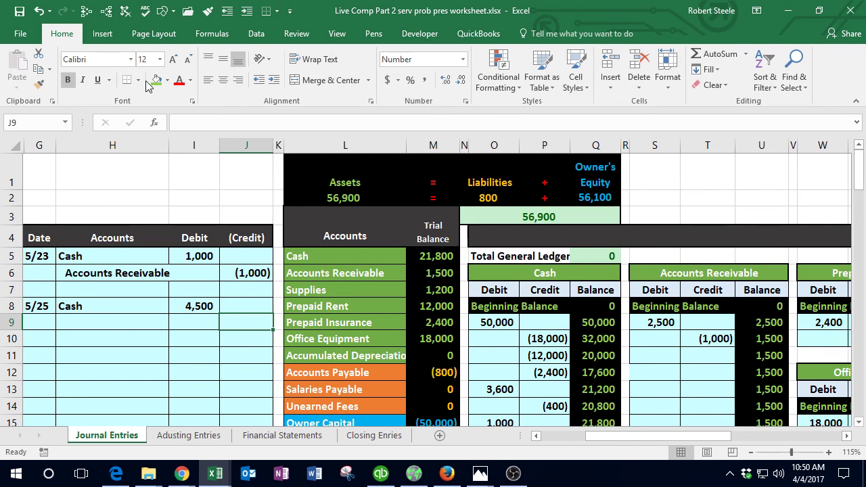
pyautogui.write('-')
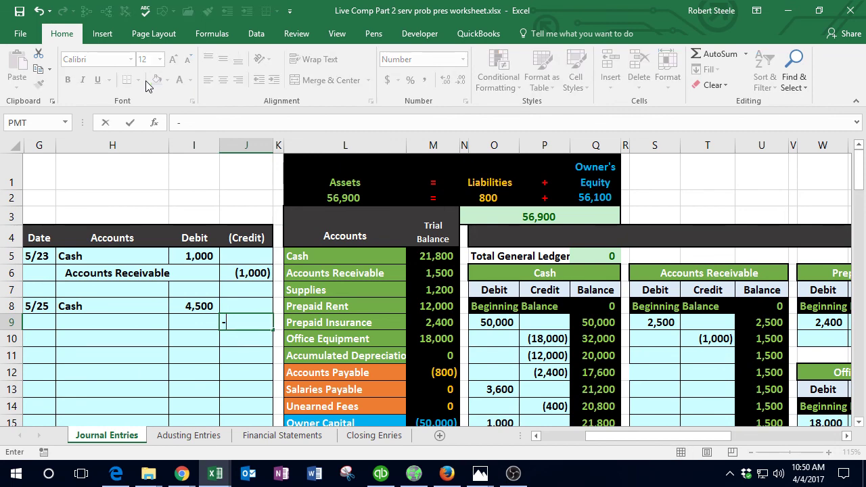
pyautogui.write('4500')
pyautogui.press('Return')
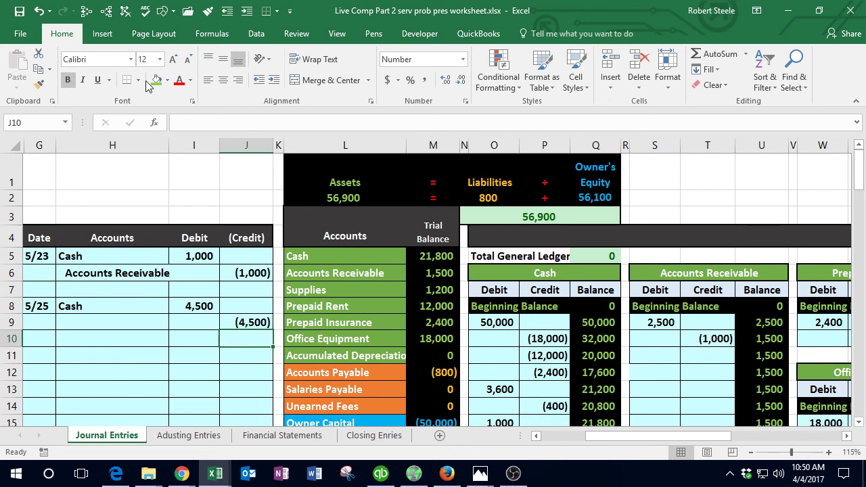
pyautogui.click(136, 325)
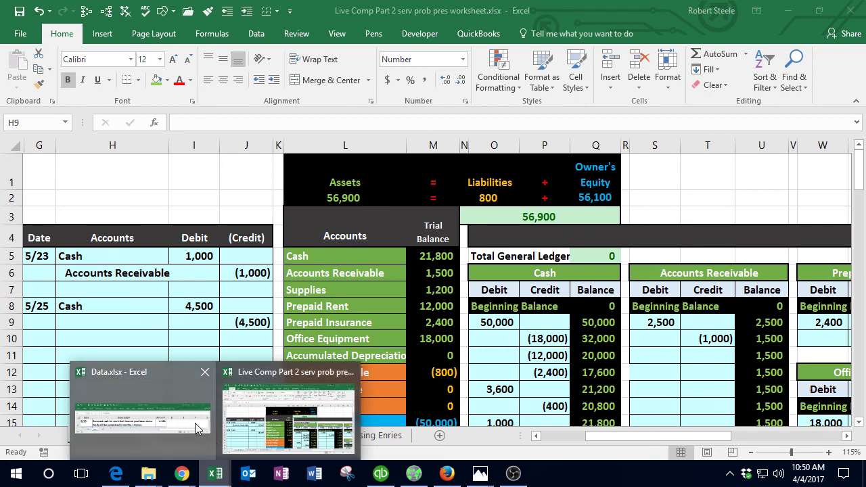
pyautogui.click(196, 440)
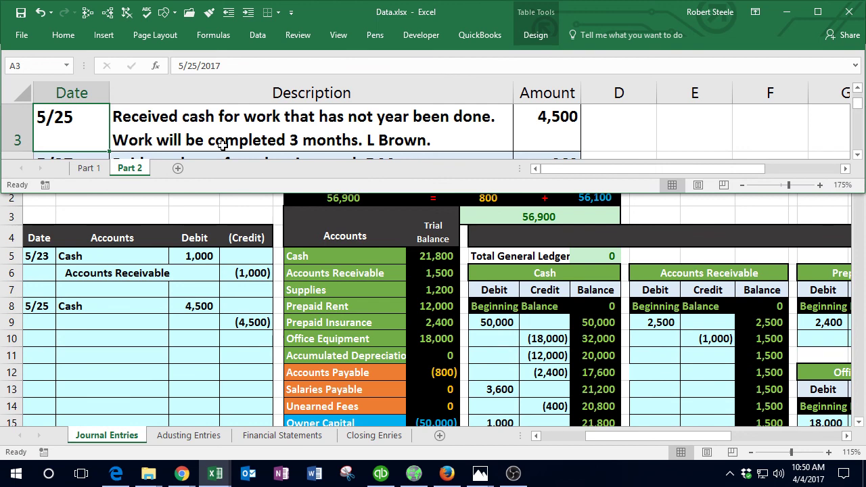
pyautogui.click(201, 358)
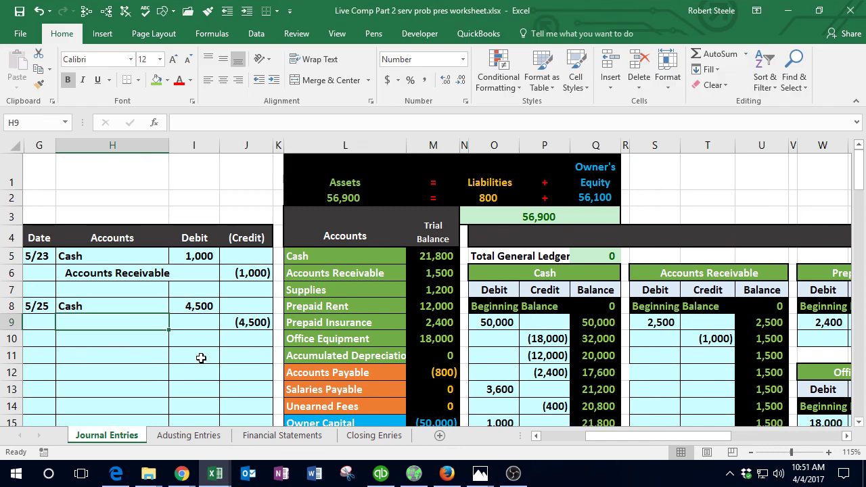
# Step: Copy Unearned Fees from L14, paste it as a value into H9, and indent it
pyautogui.click(305, 407)
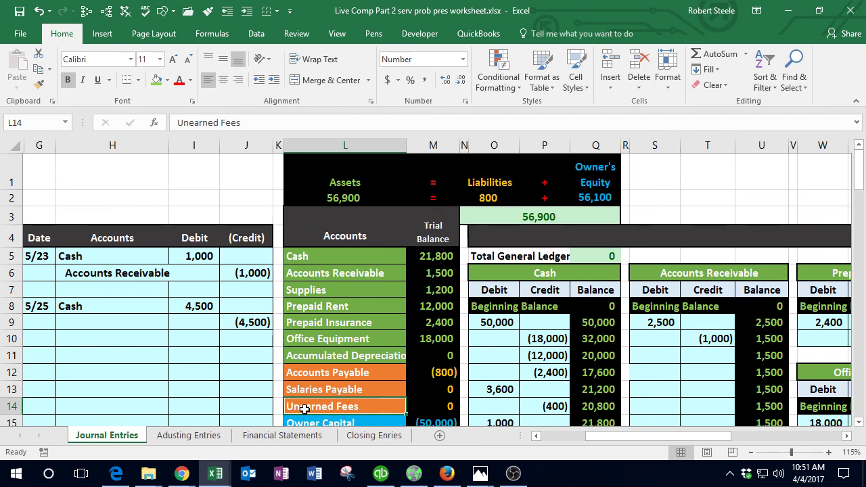
pyautogui.scroll(-1, 305, 409)
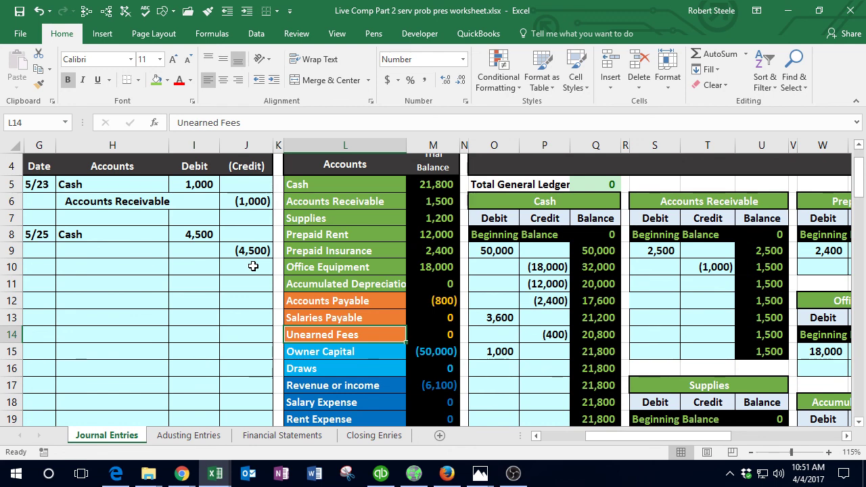
pyautogui.click(444, 302)
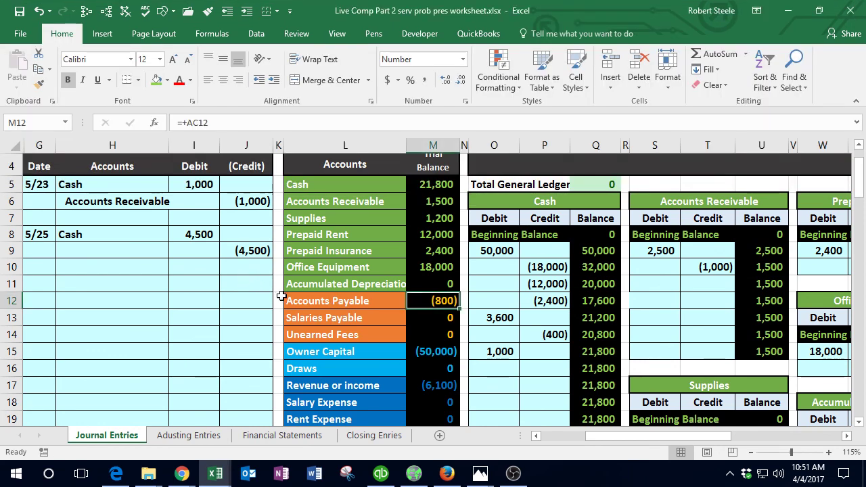
pyautogui.click(346, 334)
pyautogui.rightClick(346, 333)
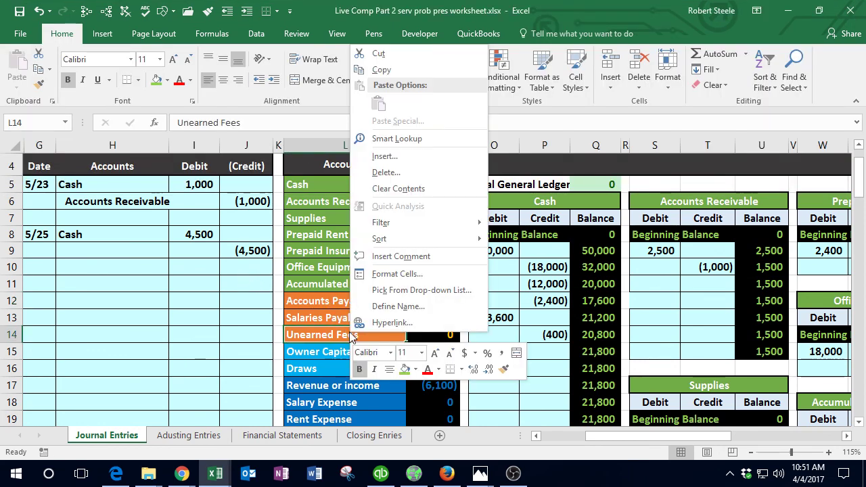
pyautogui.click(381, 69)
pyautogui.click(138, 251)
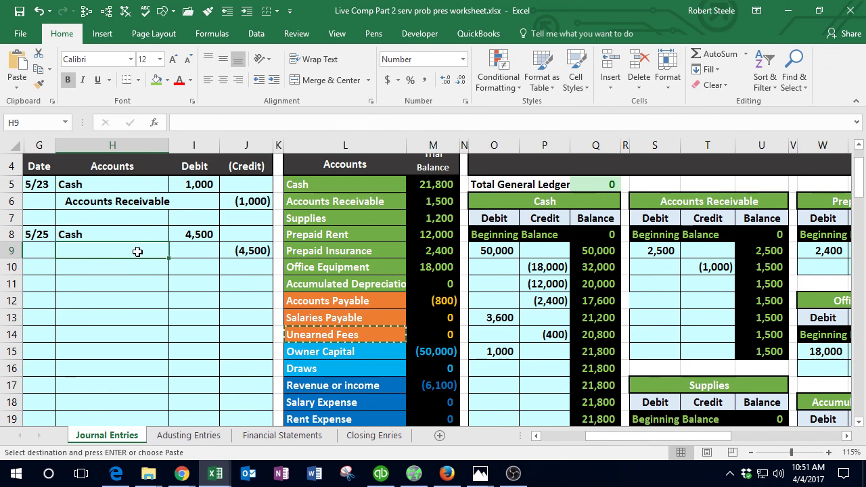
pyautogui.rightClick(138, 252)
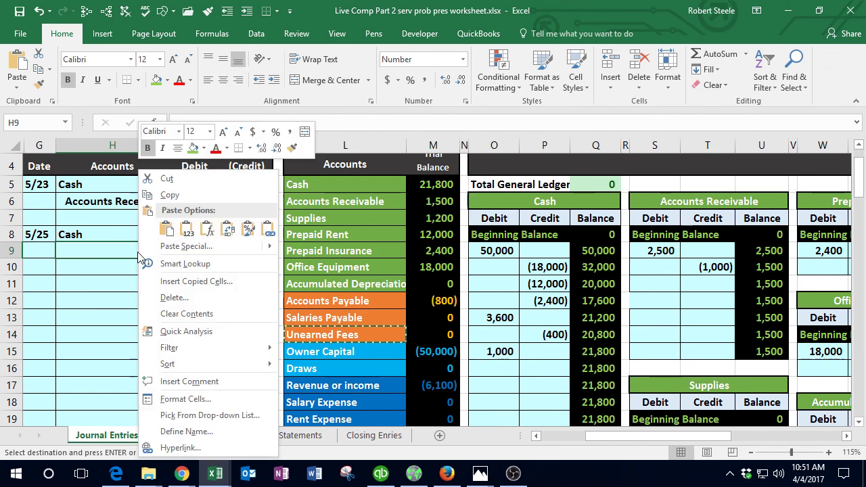
pyautogui.click(185, 230)
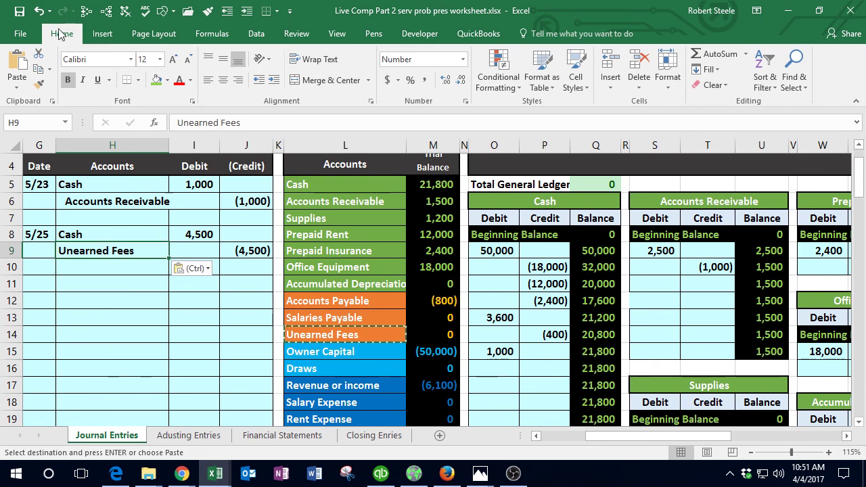
pyautogui.click(274, 80)
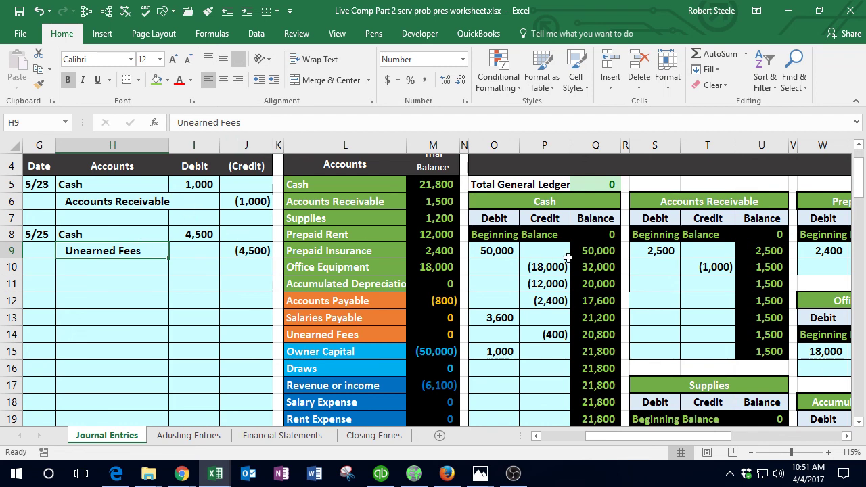
# Step: Review the trial balance amounts and the Cash running-balance formula
pyautogui.click(369, 332)
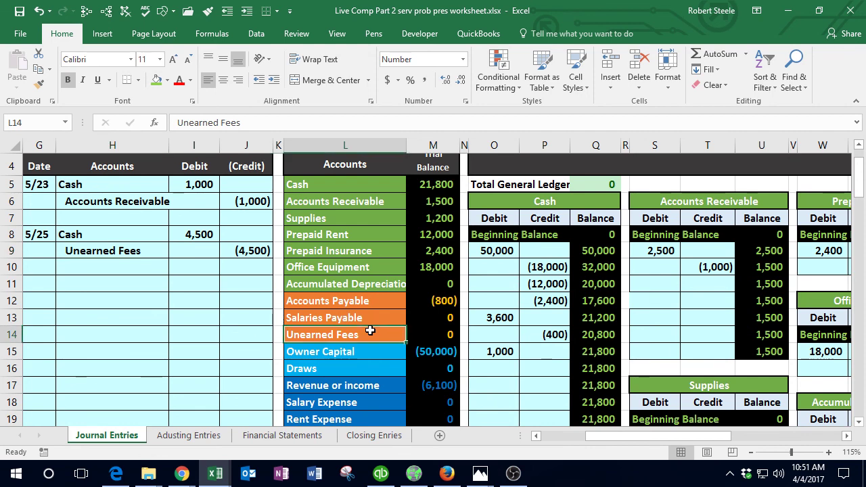
pyautogui.moveTo(438, 185); pyautogui.dragTo(451, 332)
pyautogui.click(388, 347)
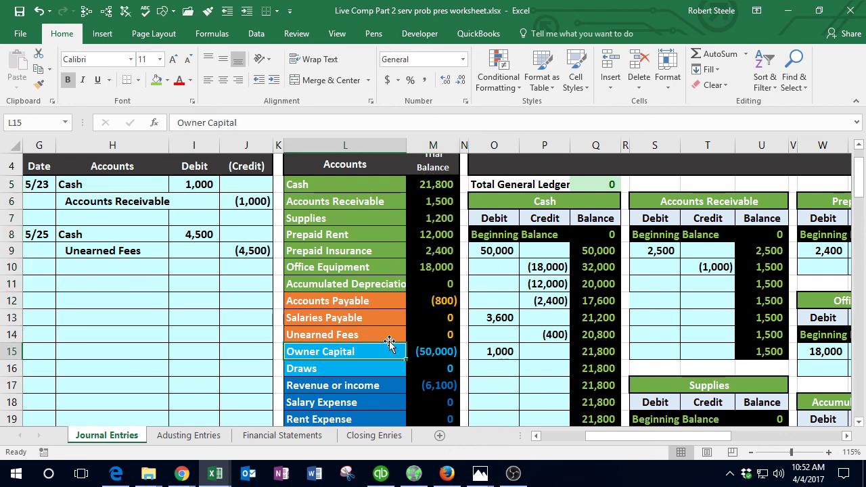
pyautogui.click(388, 333)
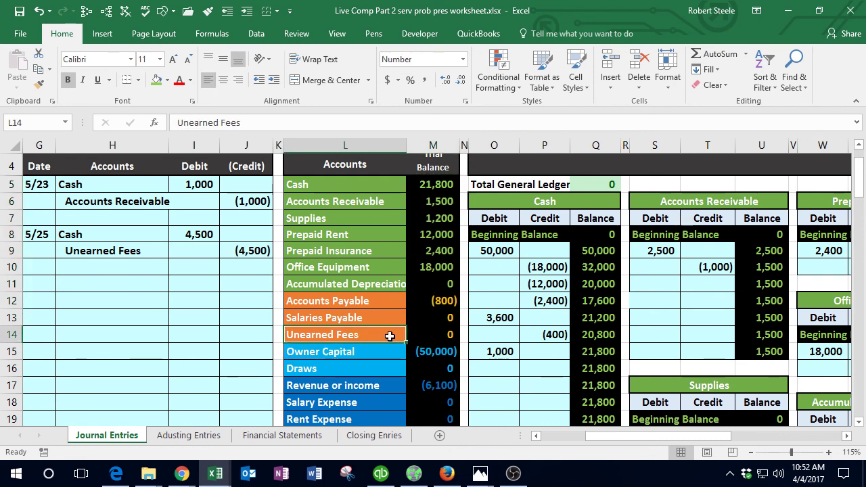
pyautogui.press('Right')
pyautogui.press('Right')
pyautogui.press('Right')
pyautogui.press('Right')
pyautogui.press('Right')
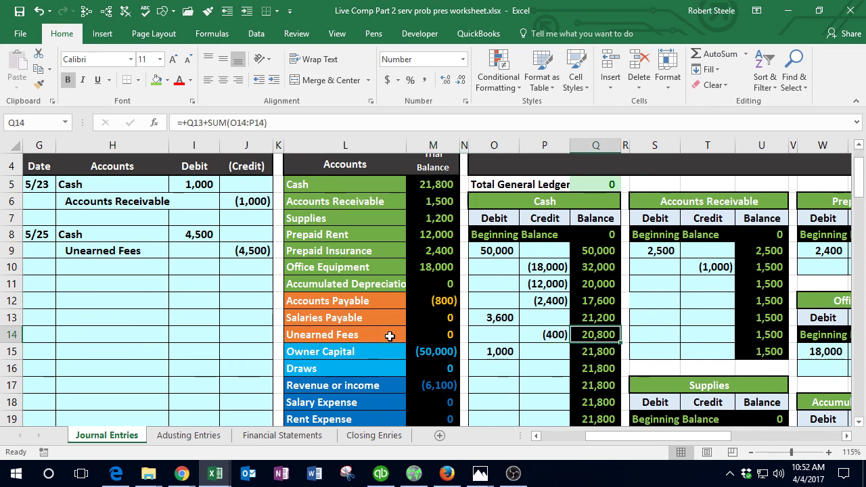
pyautogui.moveTo(152, 237); pyautogui.dragTo(172, 234)
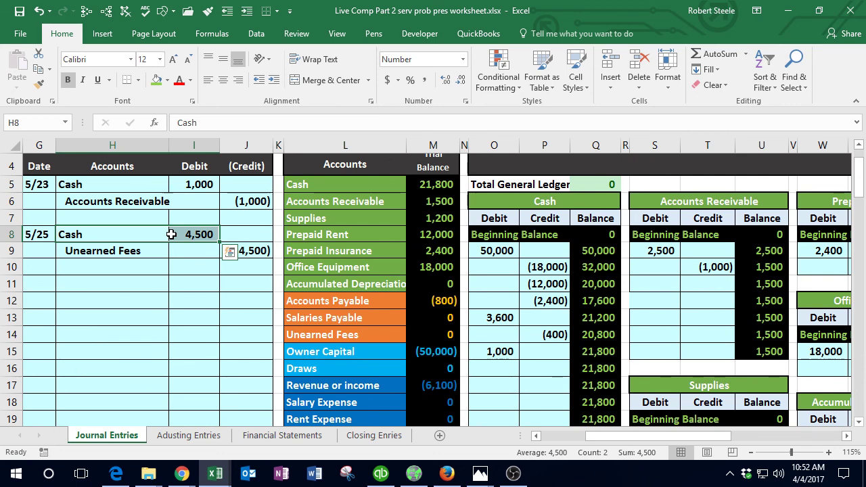
# Step: Post the 4,500 debit into the next Cash ledger row as a formula referencing I8
pyautogui.click(556, 367)
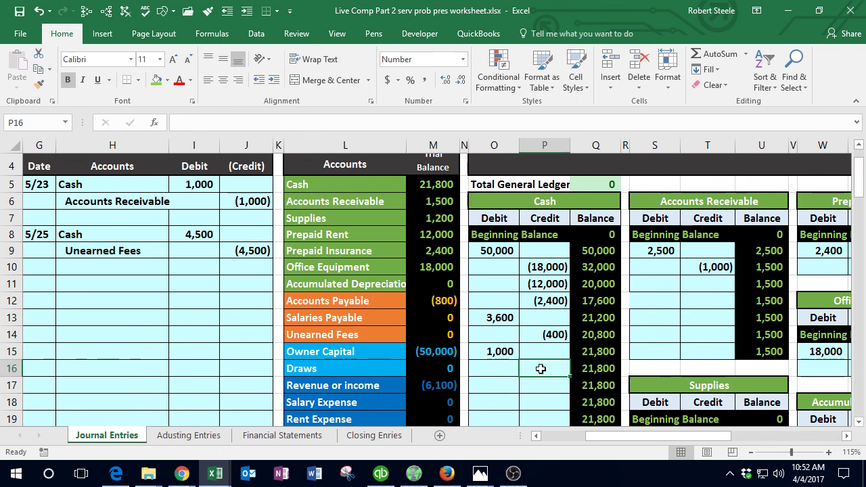
pyautogui.press('Left')
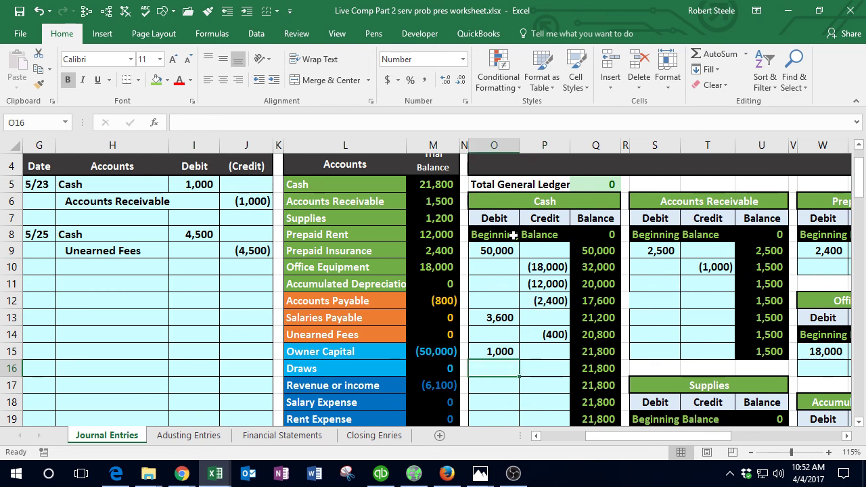
pyautogui.write('=')
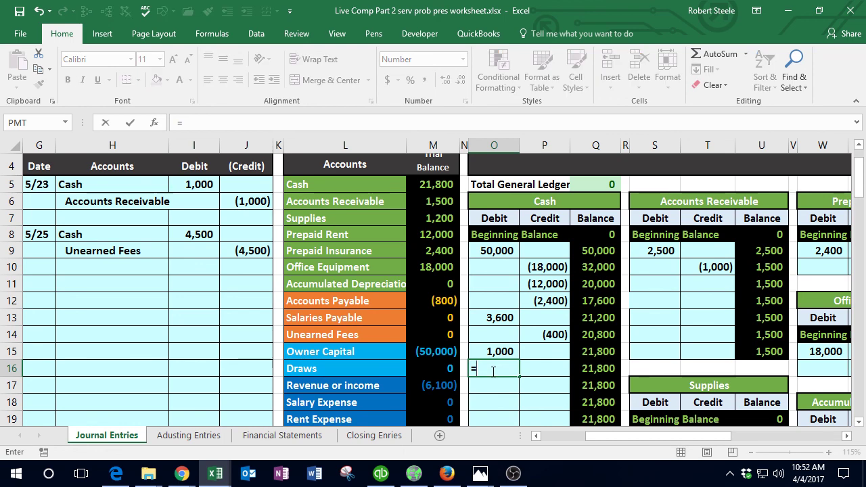
pyautogui.click(203, 235)
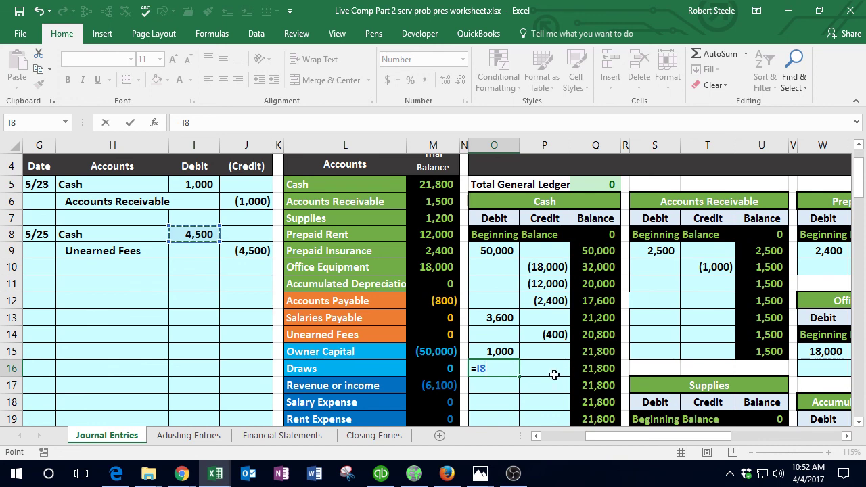
pyautogui.press('Return')
# Step: Verify Cash now shows 26,300 and the trial balance is 4,500 out of balance
pyautogui.click(596, 373)
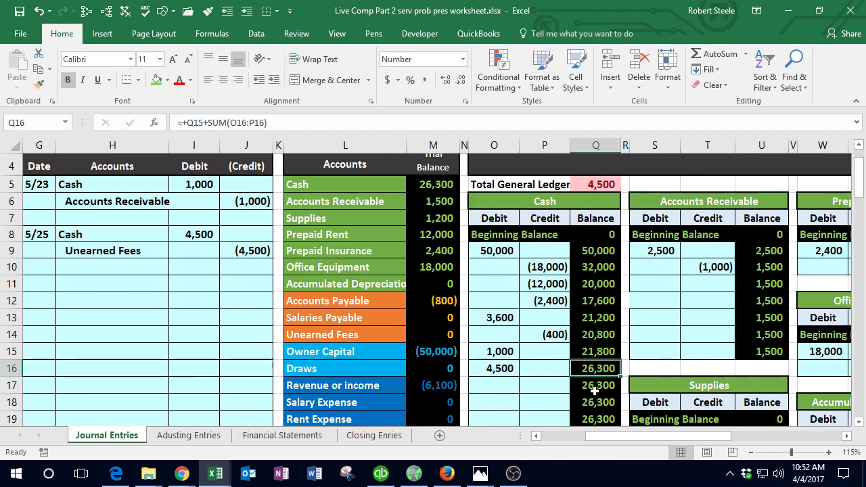
pyautogui.click(431, 190)
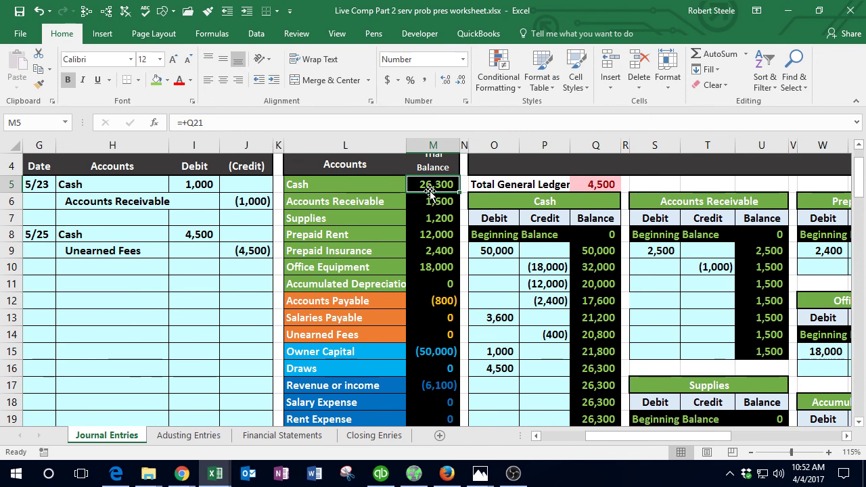
pyautogui.scroll(-2, 440, 402)
pyautogui.click(440, 399)
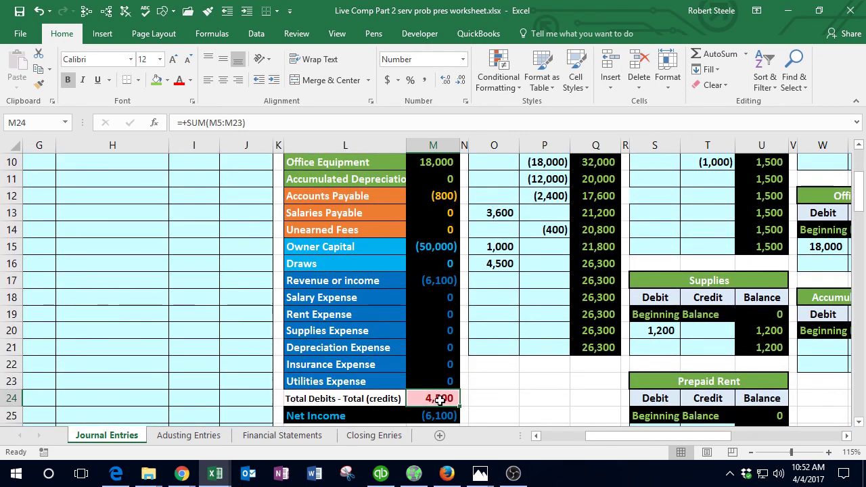
pyautogui.scroll(2, 439, 400)
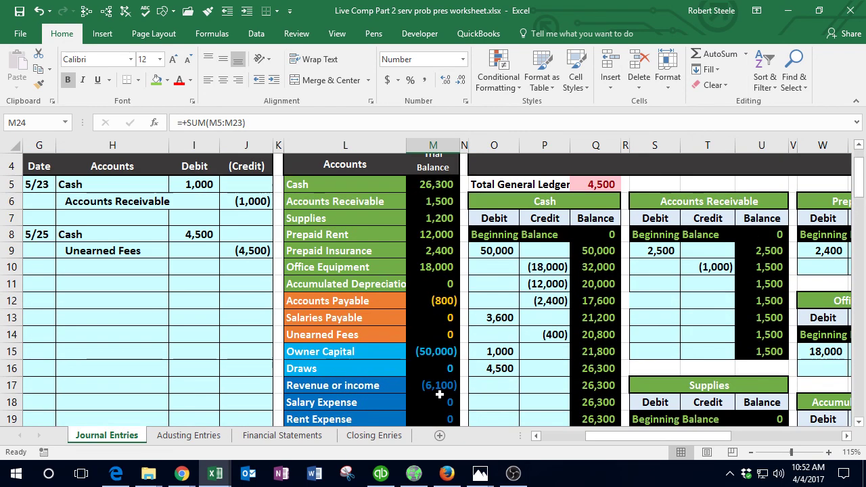
pyautogui.click(243, 256)
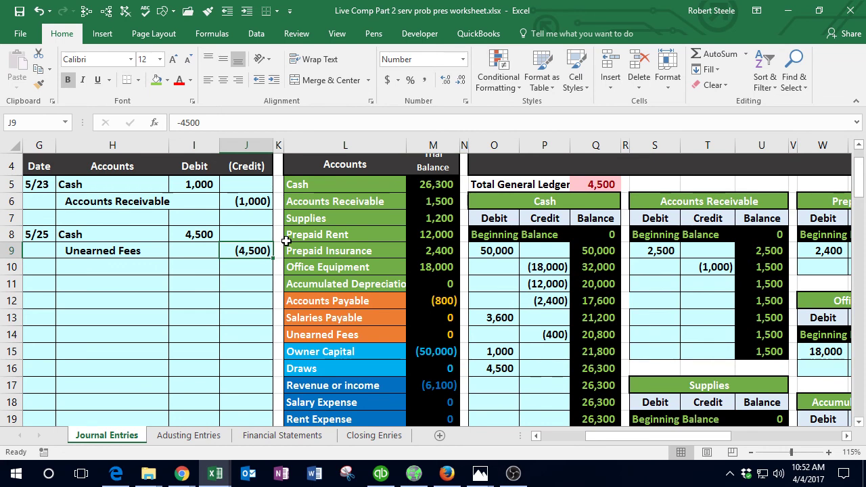
# Step: Locate the Unearned Fees ledger's credit column, zooming out to survey all ledgers and back in
pyautogui.click(322, 334)
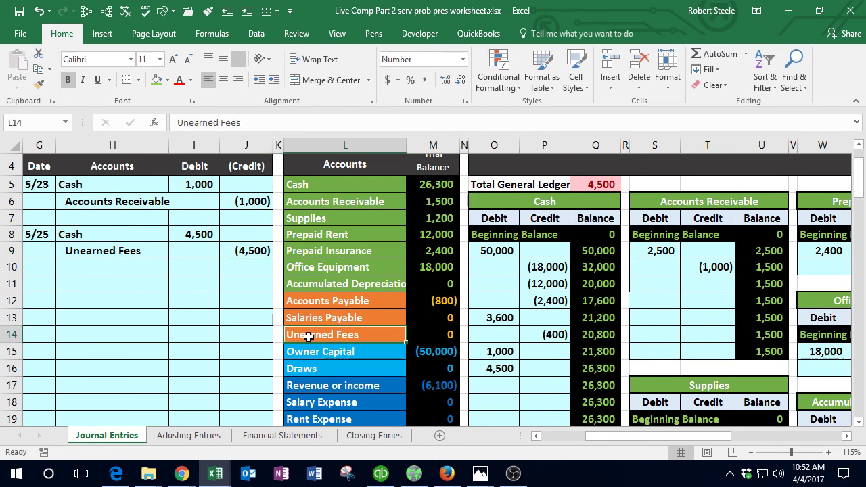
pyautogui.click(253, 254)
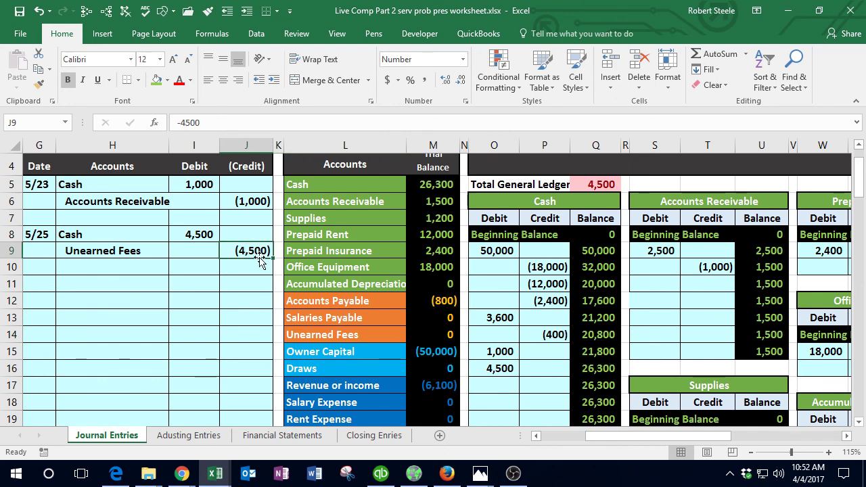
pyautogui.press('Right')
pyautogui.press('Right')
pyautogui.press('Right')
pyautogui.press('Right')
pyautogui.press('Right')
pyautogui.press('Right')
pyautogui.press('Right')
pyautogui.press('Right')
pyautogui.press('Right')
pyautogui.press('Right')
pyautogui.press('Right')
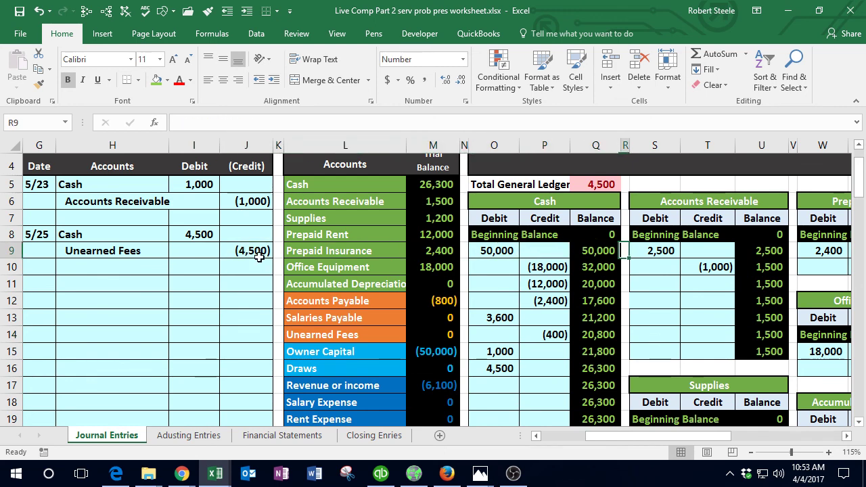
pyautogui.press('Right')
pyautogui.press('Right')
pyautogui.press('Right')
pyautogui.press('Right')
pyautogui.press('Right')
pyautogui.press('Right')
pyautogui.press('Right')
pyautogui.press('Right')
pyautogui.press('Right')
pyautogui.press('Right')
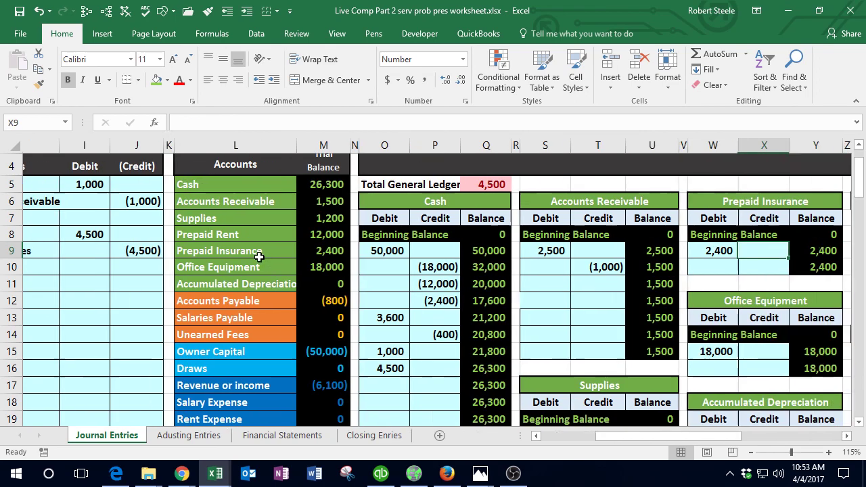
pyautogui.press('Down')
pyautogui.press('Down')
pyautogui.press('Down')
pyautogui.press('Down')
pyautogui.press('Down')
pyautogui.press('Down')
pyautogui.press('Down')
pyautogui.press('Down')
pyautogui.press('Down')
pyautogui.press('Down')
pyautogui.press('Down')
pyautogui.press('Down')
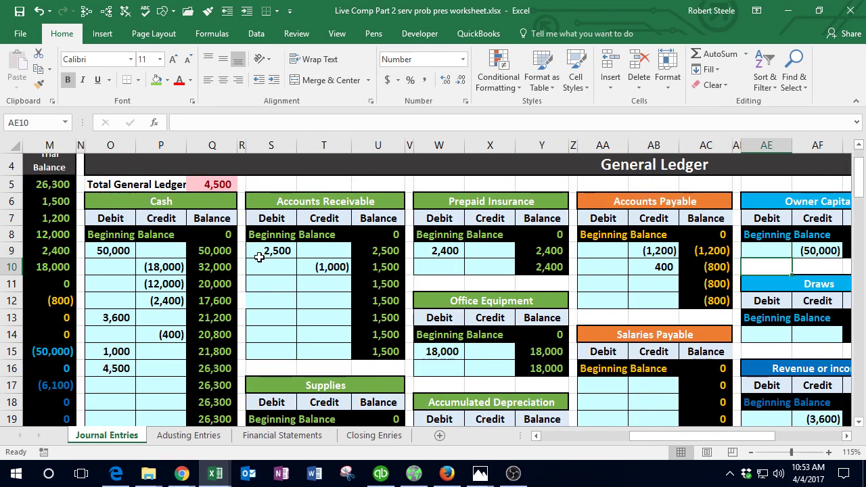
pyautogui.press('Down')
pyautogui.press('Down')
pyautogui.press('Down')
pyautogui.press('Down')
pyautogui.press('Down')
pyautogui.press('Down')
pyautogui.press('Down')
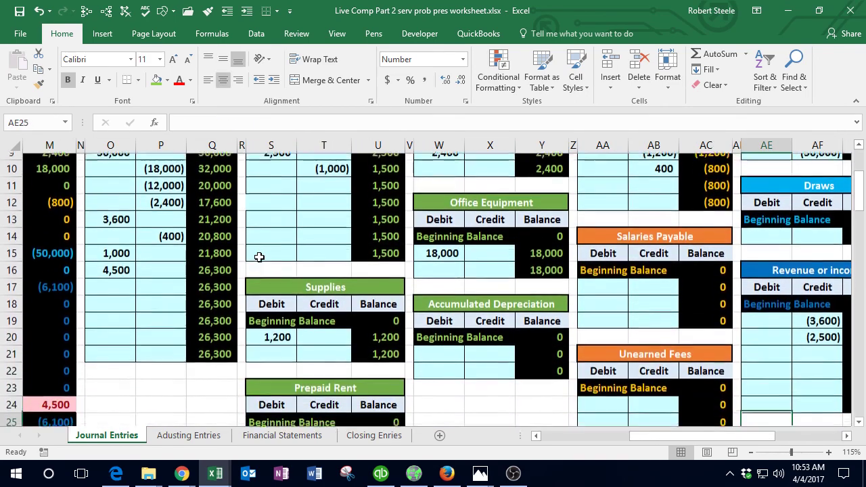
pyautogui.press('Left')
pyautogui.press('Left')
pyautogui.press('Left')
pyautogui.press('Left')
pyautogui.press('Up')
pyautogui.press('Up')
pyautogui.press('Up')
pyautogui.press('Up')
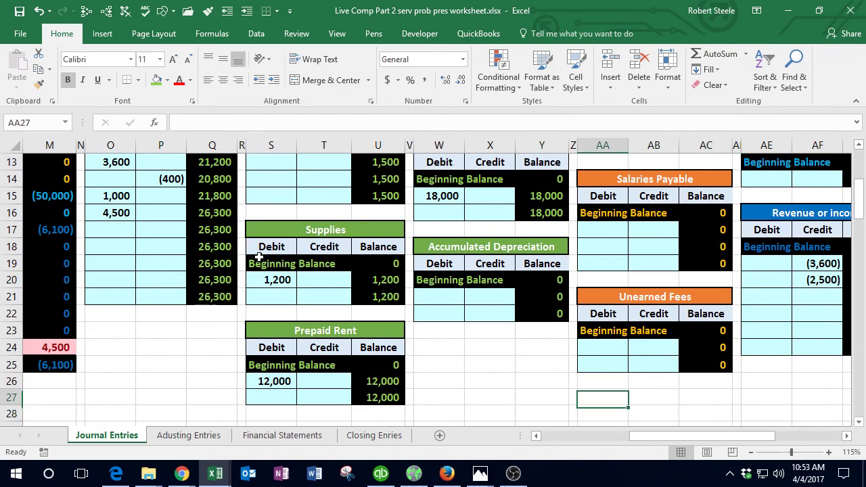
pyautogui.press('Right')
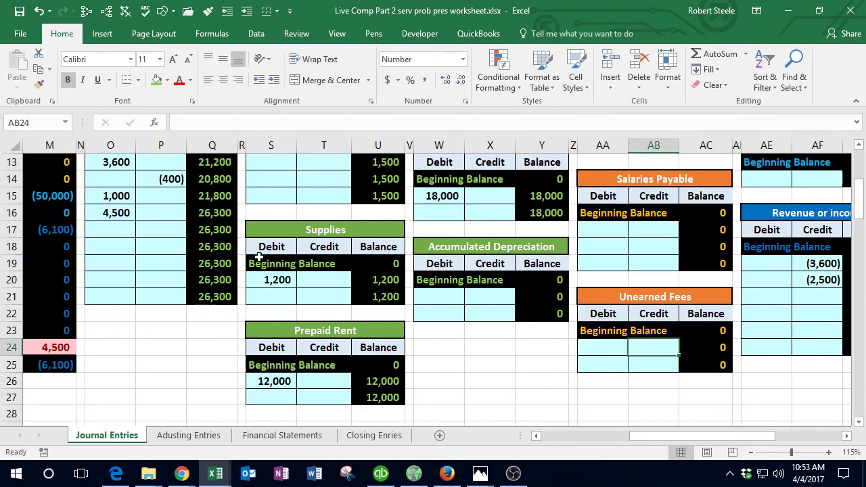
pyautogui.click(750, 452)
pyautogui.click(750, 452)
pyautogui.click(750, 452)
pyautogui.click(750, 452)
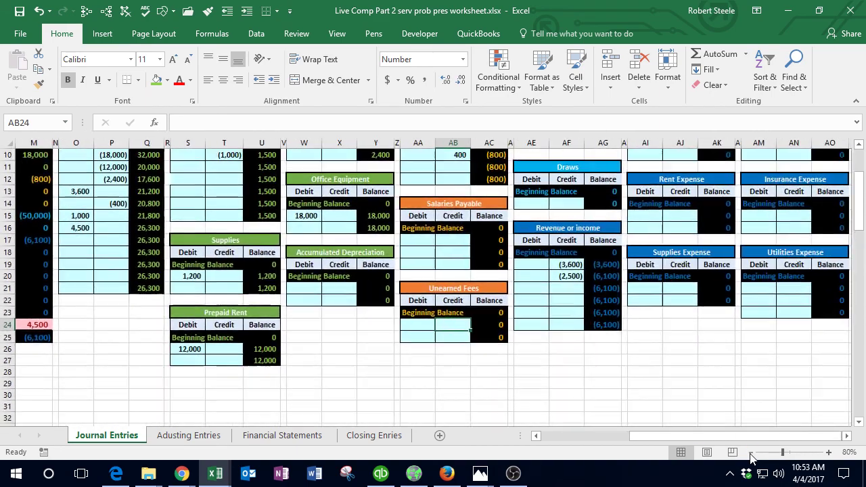
pyautogui.click(750, 452)
pyautogui.click(750, 452)
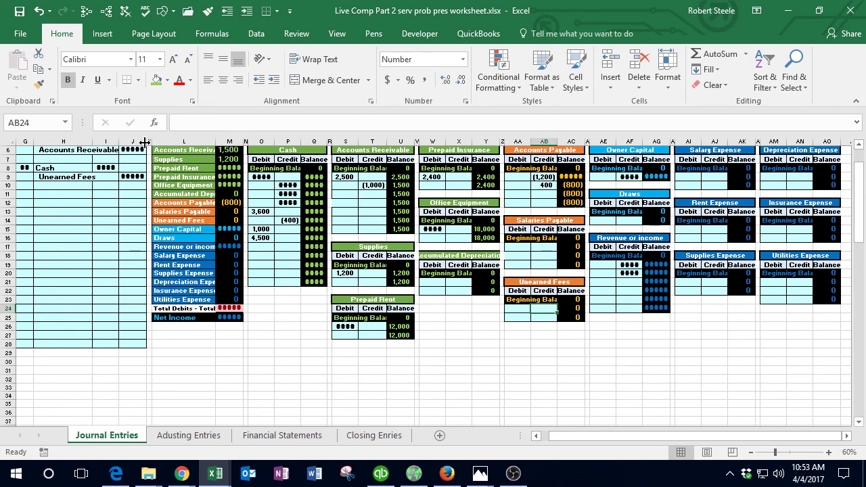
pyautogui.moveTo(149, 141); pyautogui.dragTo(157, 141)
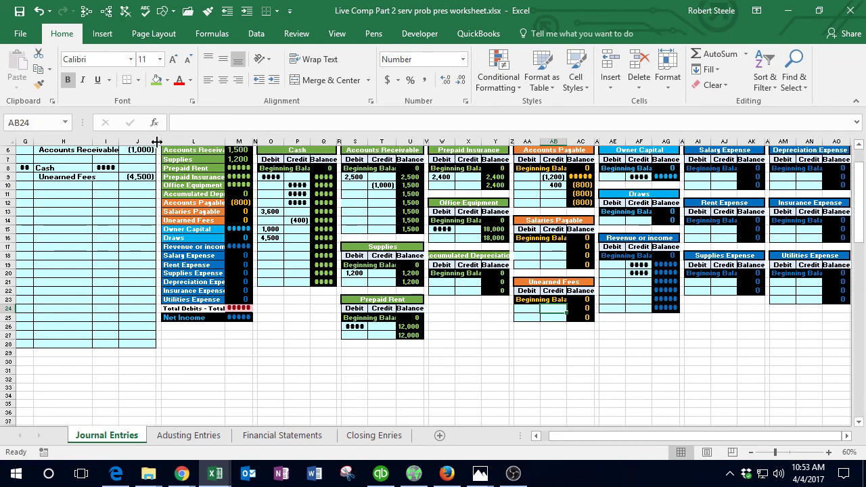
pyautogui.click(39, 11)
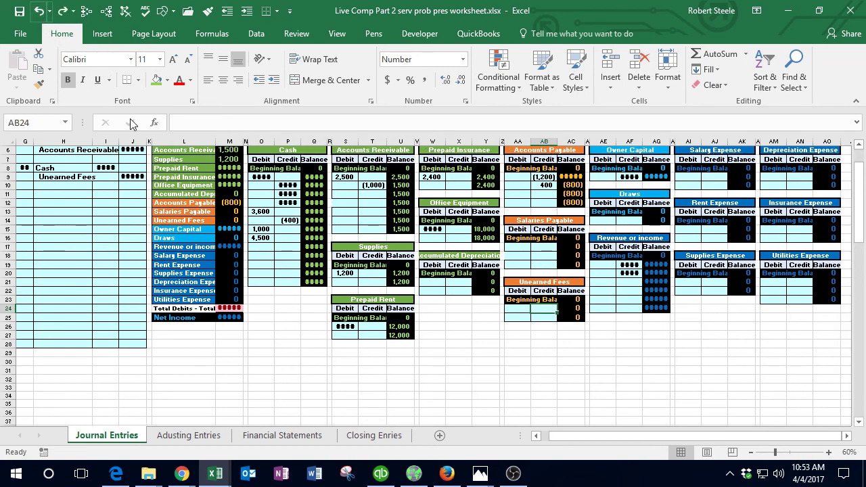
pyautogui.click(828, 452)
pyautogui.click(828, 452)
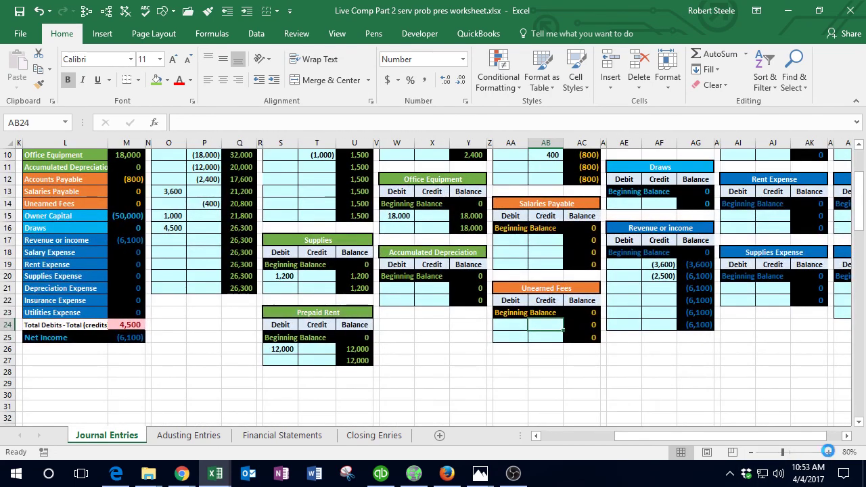
pyautogui.click(829, 451)
pyautogui.click(829, 452)
pyautogui.click(828, 452)
pyautogui.click(829, 451)
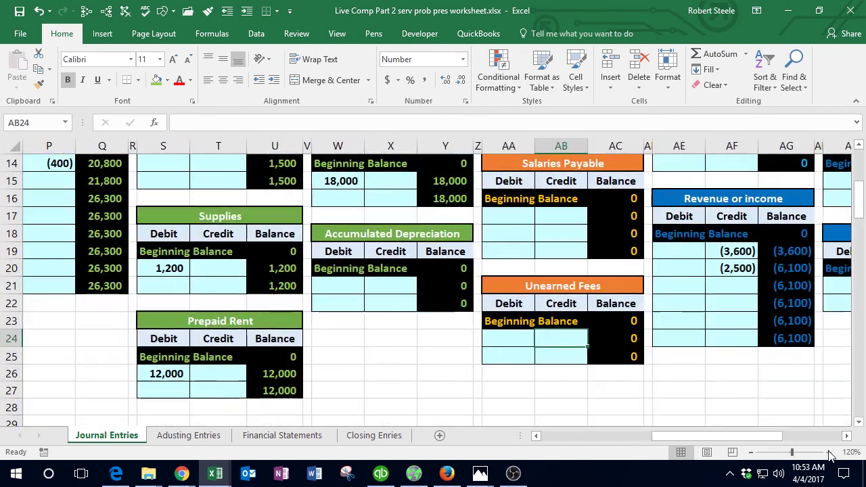
# Step: Link the Unearned Fees credit cell AB24 to the journal credit with =J9
pyautogui.click(625, 324)
pyautogui.click(566, 338)
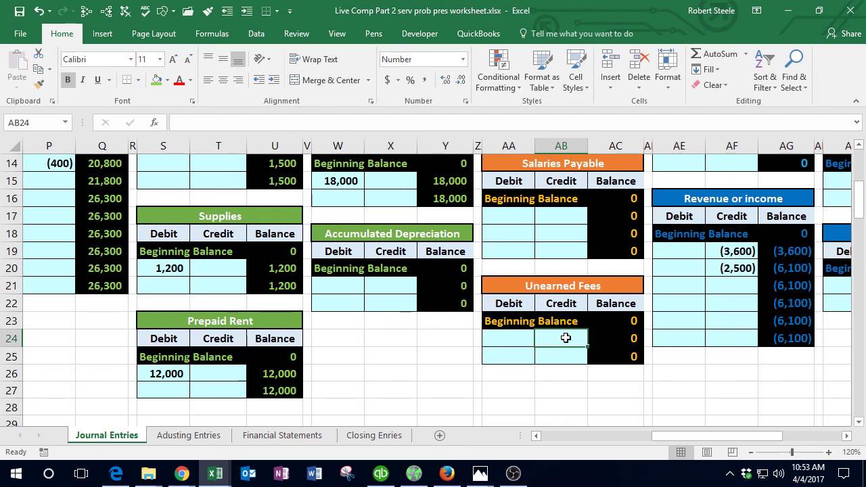
pyautogui.write('=')
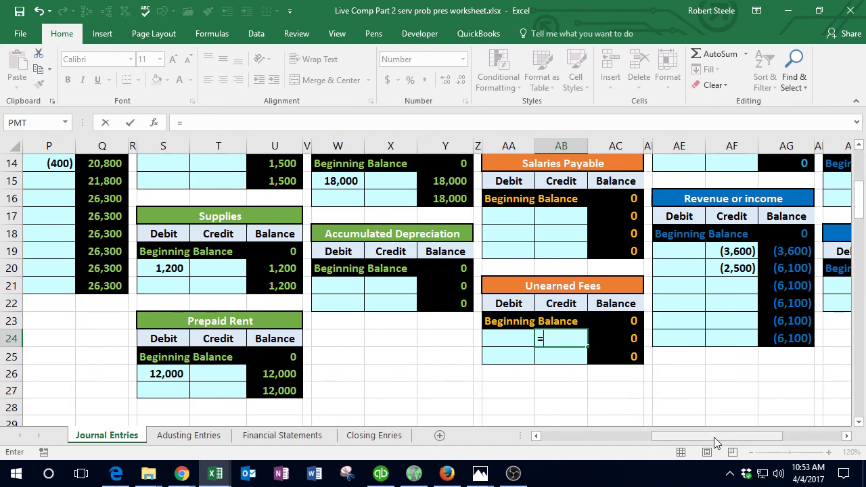
pyautogui.moveTo(713, 437); pyautogui.dragTo(588, 445)
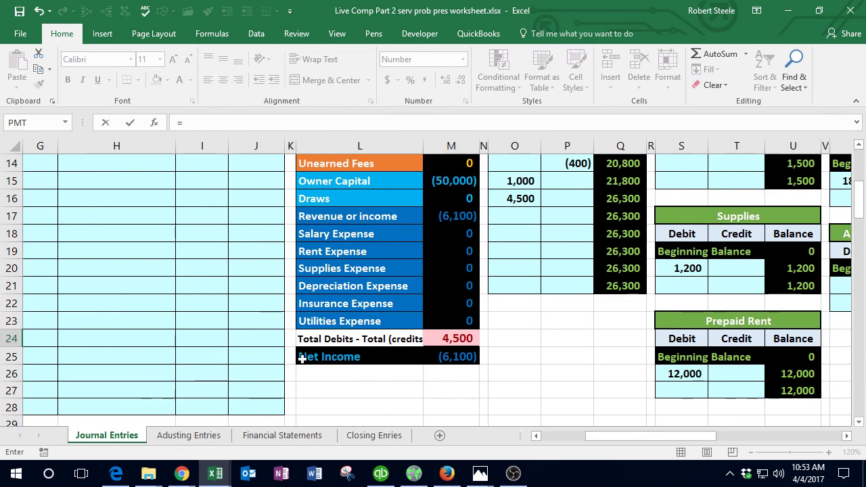
pyautogui.scroll(4, 226, 350)
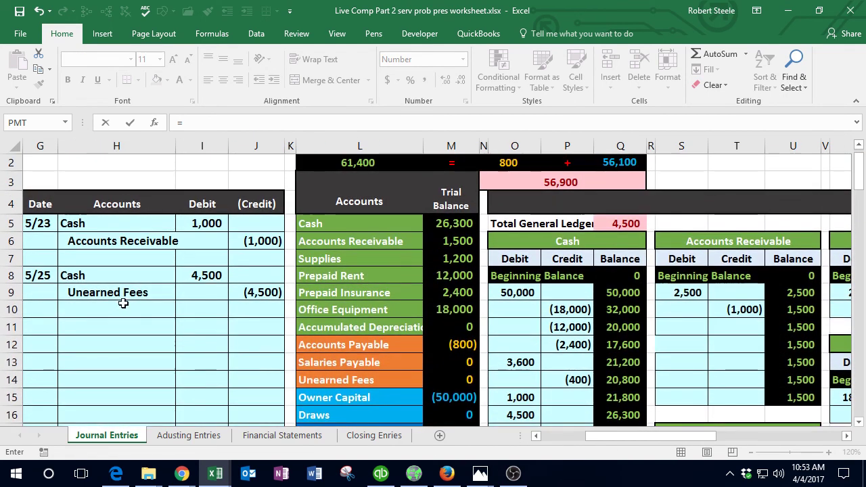
pyautogui.click(271, 291)
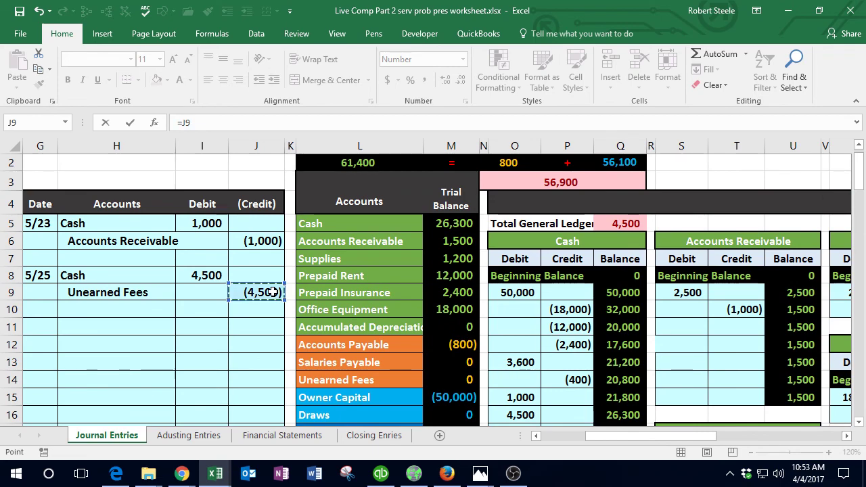
pyautogui.press('Return')
pyautogui.press('Right')
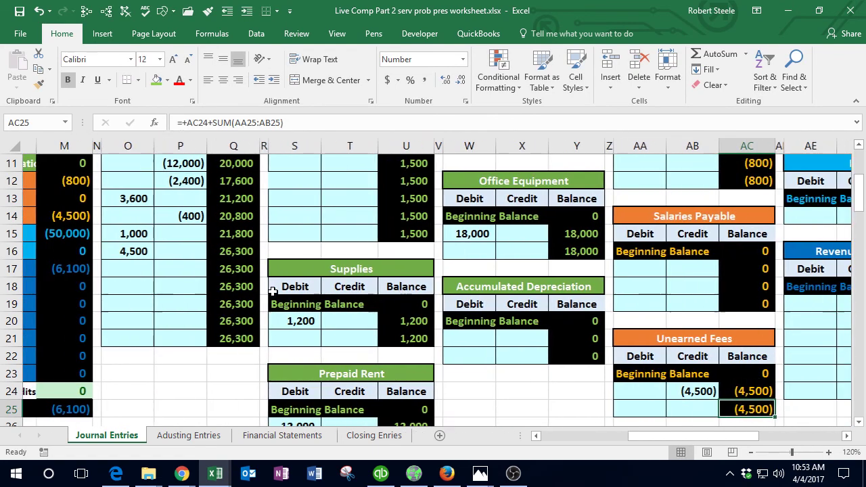
pyautogui.press('Left')
pyautogui.press('Up')
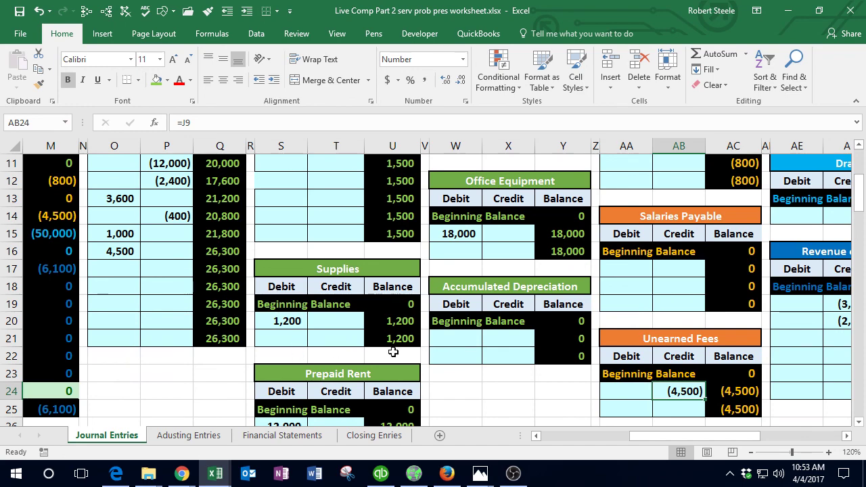
pyautogui.scroll(-2, 414, 348)
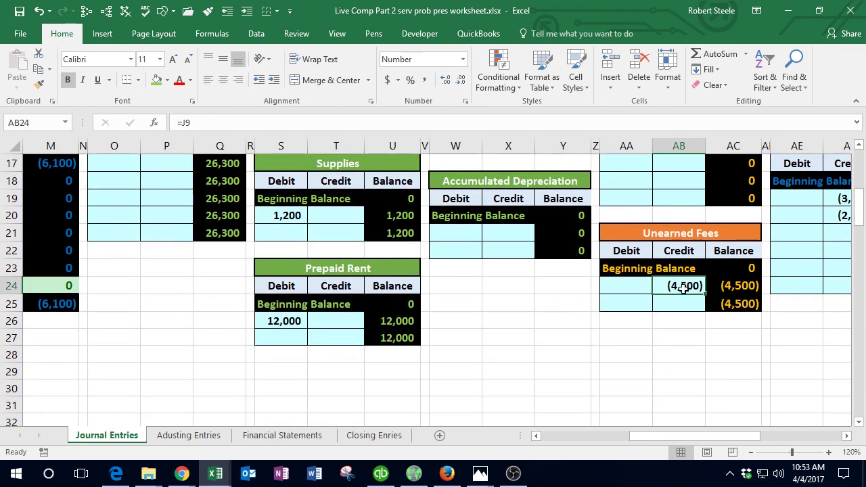
pyautogui.write('=J9')
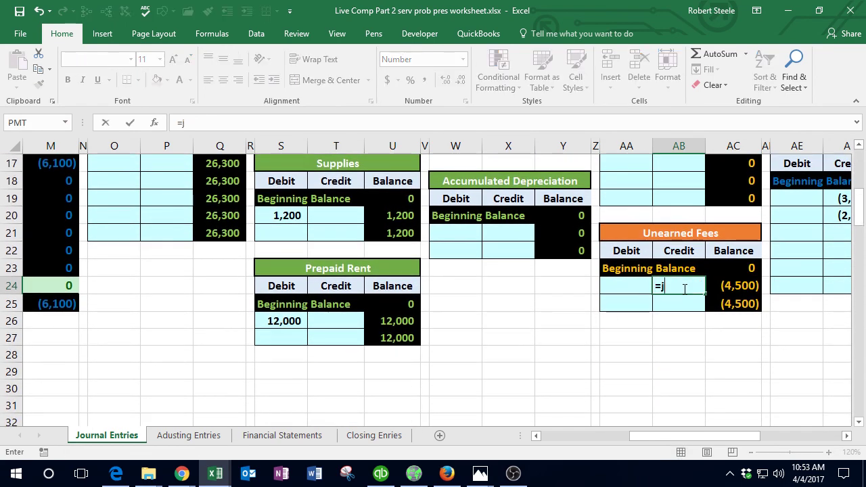
pyautogui.hotkey('ctrl', 'Return')
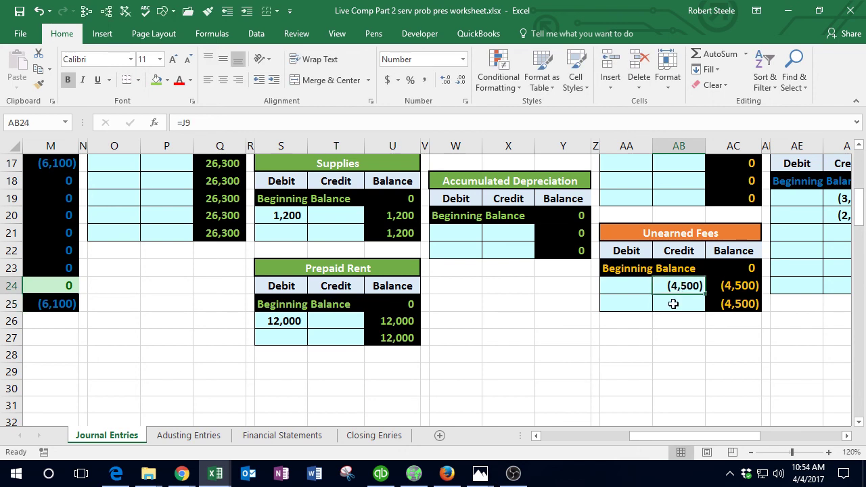
# Step: Confirm Unearned Fees shows (4,500) on the trial balance and bring up QuickBooks
pyautogui.press('Left')
pyautogui.press('Left')
pyautogui.press('Left')
pyautogui.press('Left')
pyautogui.press('Left')
pyautogui.press('Left')
pyautogui.press('Left')
pyautogui.press('Left')
pyautogui.press('Left')
pyautogui.press('Left')
pyautogui.press('Left')
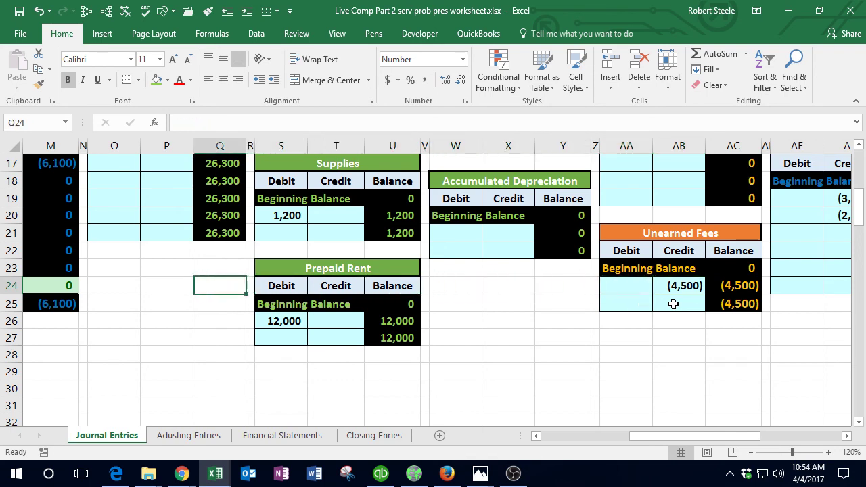
pyautogui.press('Left')
pyautogui.press('Left')
pyautogui.press('Left')
pyautogui.press('Left')
pyautogui.press('Left')
pyautogui.press('Left')
pyautogui.press('Left')
pyautogui.press('Left')
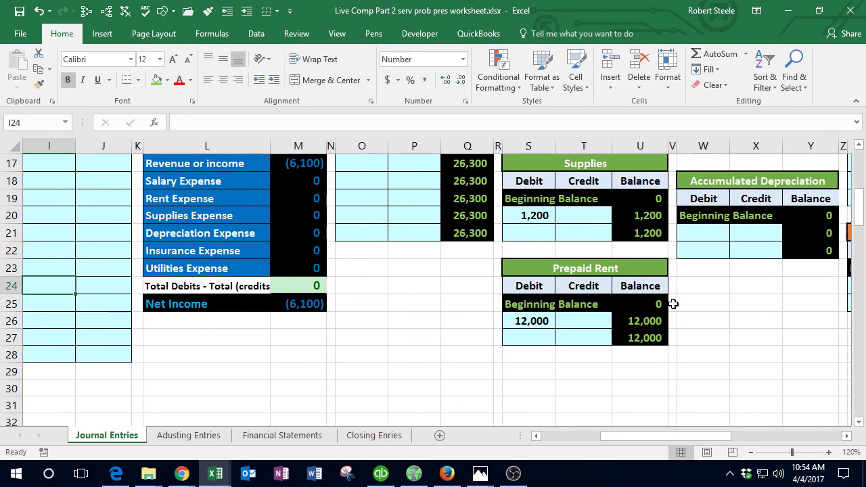
pyautogui.scroll(3, 129, 305)
pyautogui.click(319, 267)
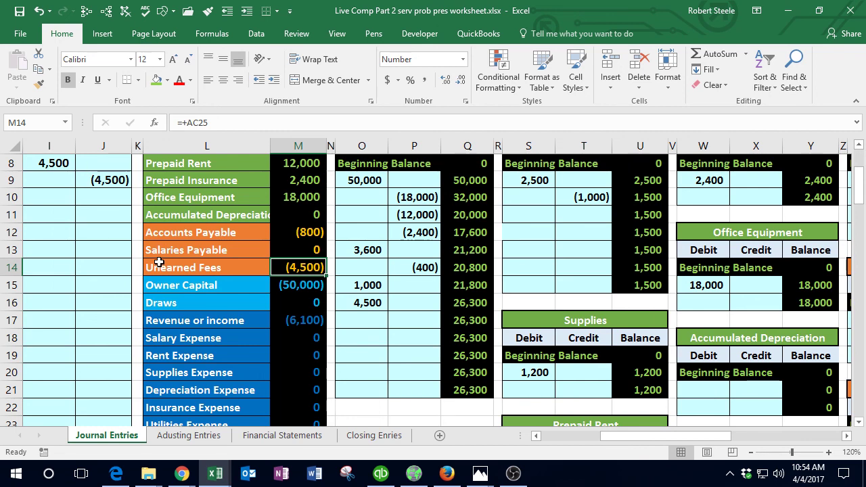
pyautogui.click(381, 477)
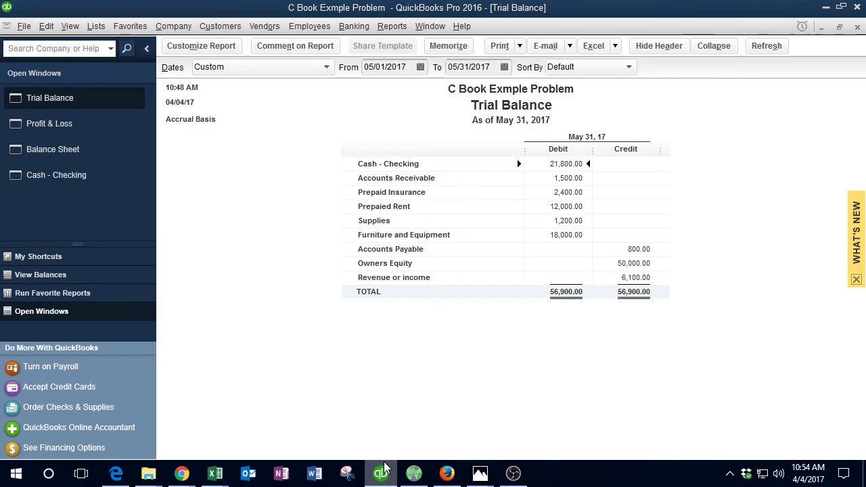
# Step: In the Cash - Checking register, start a new 05/25/2017 transaction with Dep as its number
pyautogui.click(65, 174)
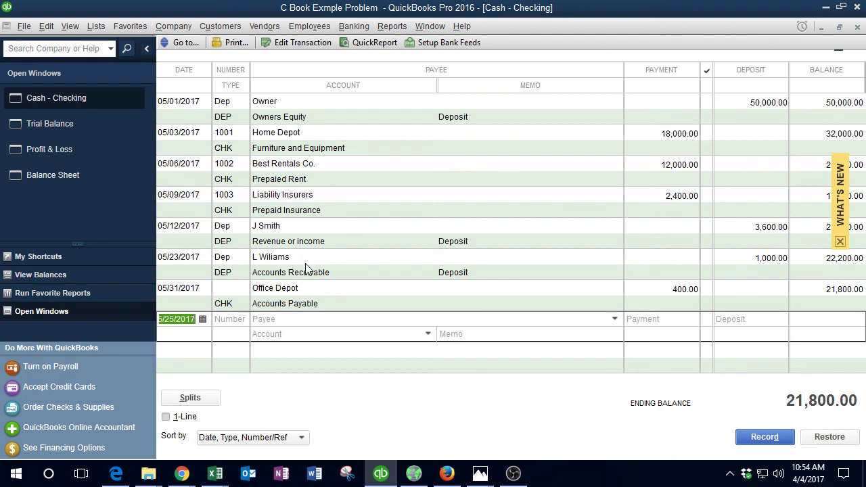
pyautogui.press('Tab')
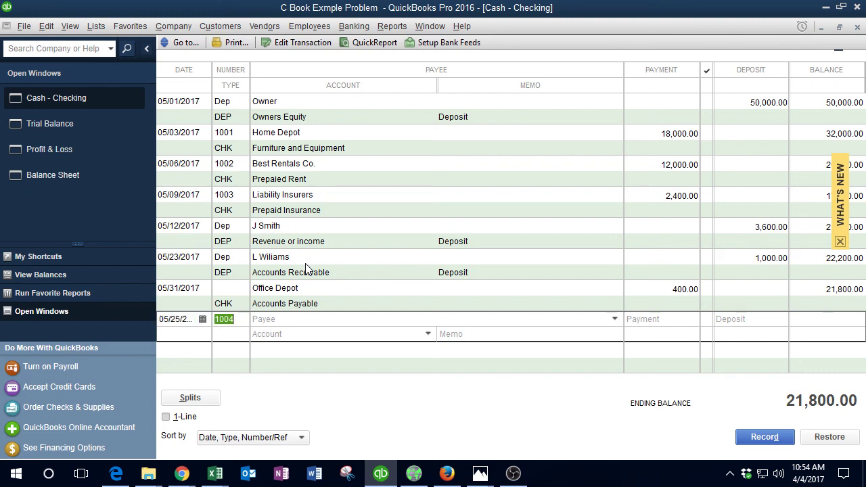
pyautogui.write('De[')
pyautogui.press('Tab')
# Step: Copy the customer's name from the 5/25 description in Data.xlsx for the payee field
pyautogui.moveTo(216, 474)
pyautogui.click(176, 439)
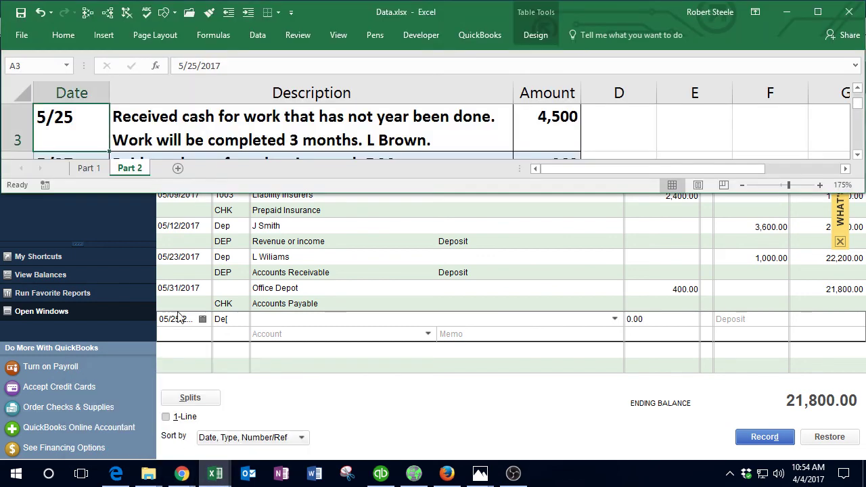
pyautogui.doubleClick(369, 139)
pyautogui.moveTo(370, 140); pyautogui.dragTo(460, 139)
pyautogui.moveTo(367, 139); pyautogui.dragTo(428, 140)
pyautogui.click(321, 317)
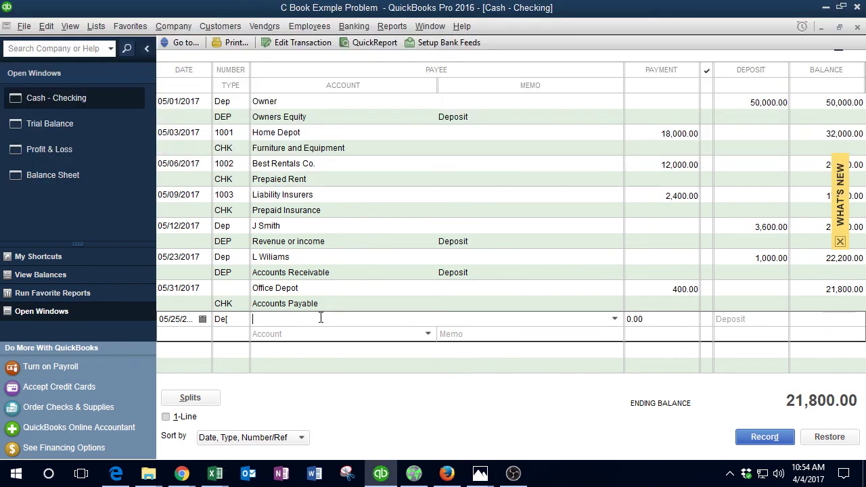
# Step: Enter the customer's name as payee and add it as a new Customer
pyautogui.write('L ')
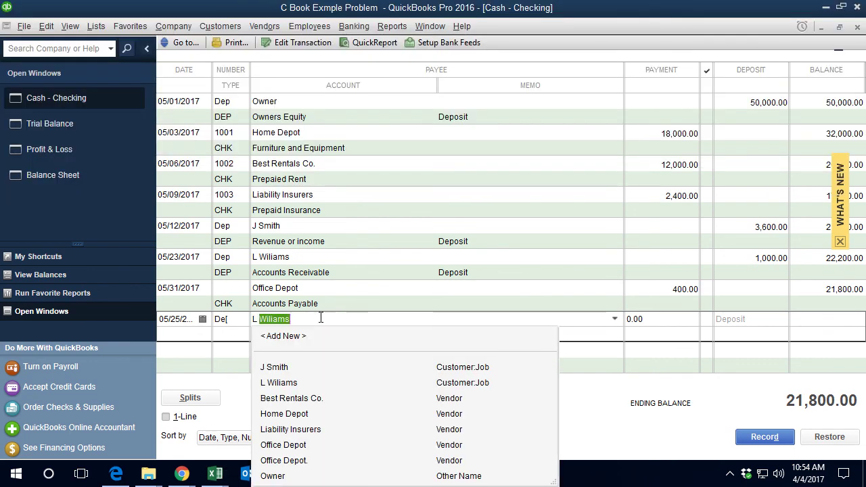
pyautogui.write('Brown')
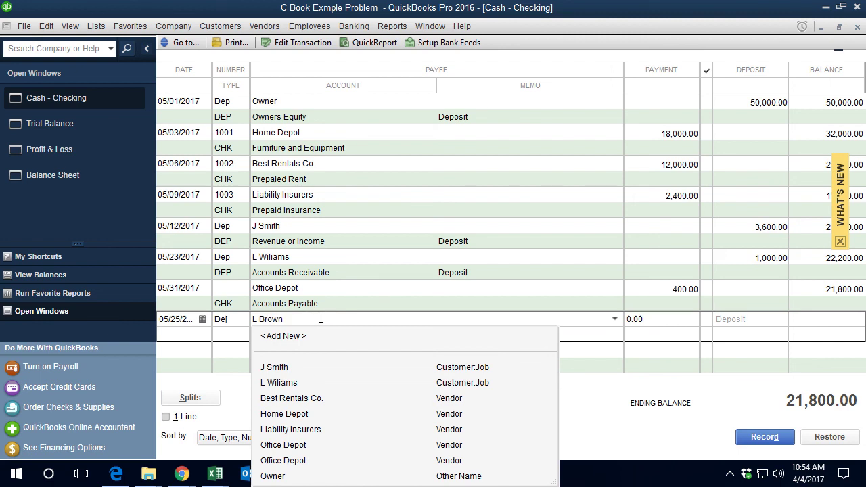
pyautogui.press('Tab')
pyautogui.press('Return')
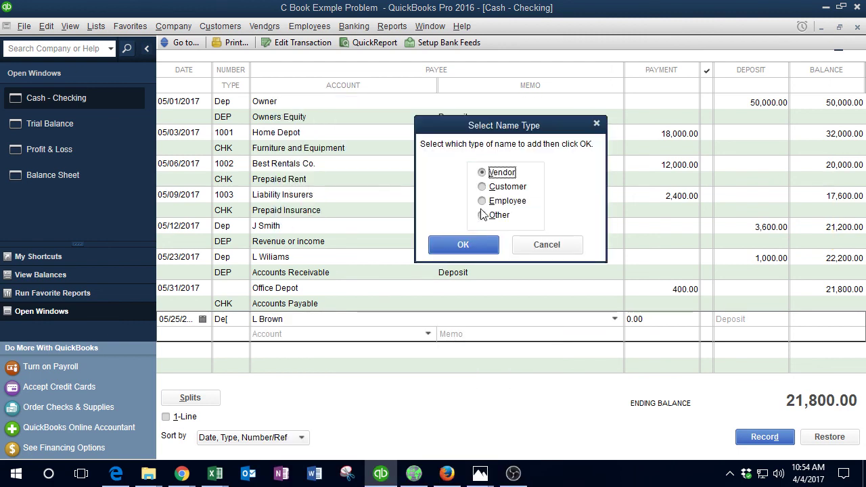
pyautogui.click(482, 187)
pyautogui.click(464, 245)
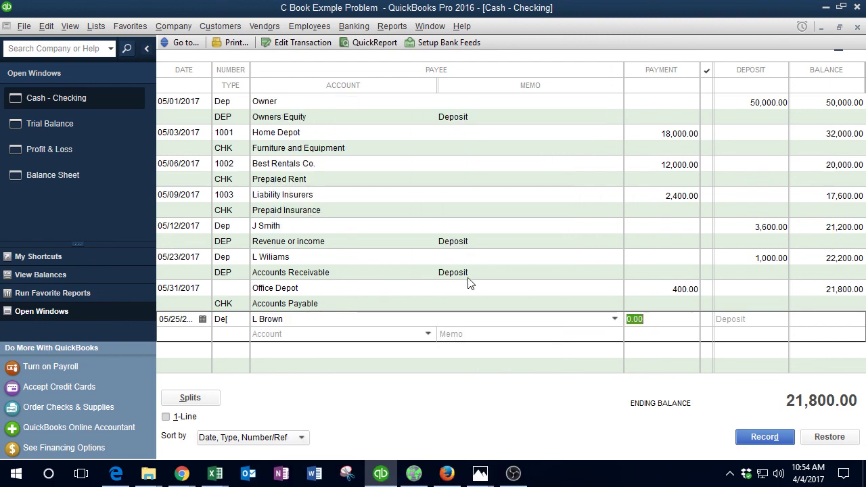
# Step: Set the deposit amount to 4,500.00, correcting a mistaken 45,000.00 entry
pyautogui.click(753, 319)
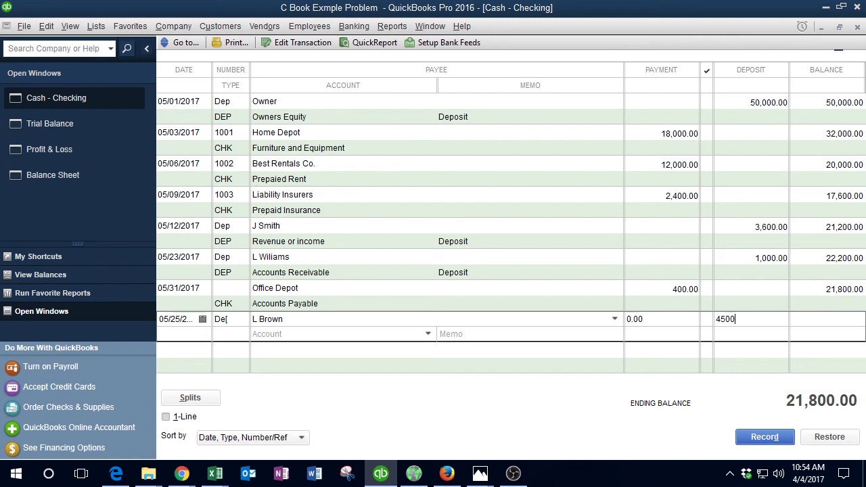
pyautogui.press('Tab')
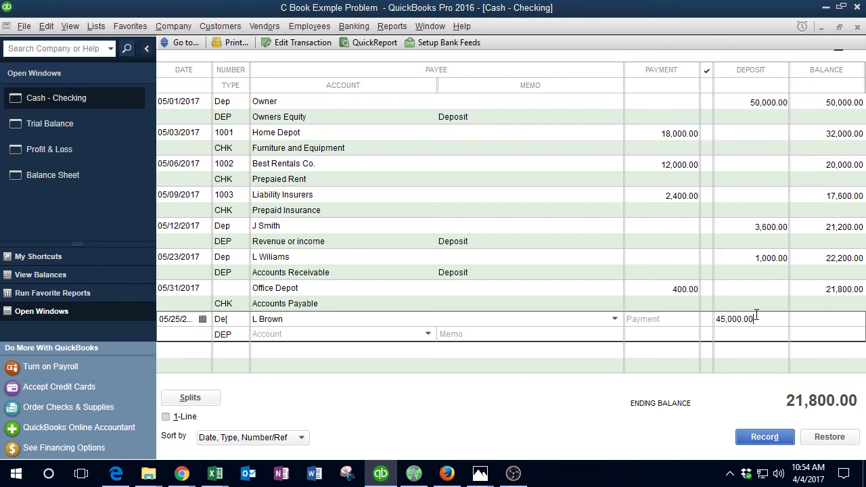
pyautogui.moveTo(756, 316); pyautogui.dragTo(692, 307)
pyautogui.write('4500')
pyautogui.press('Tab')
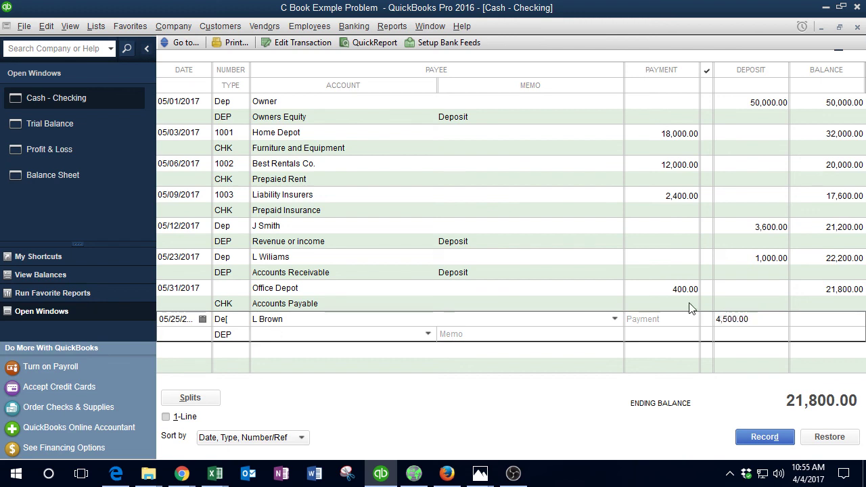
# Step: Enter Unearned Fees as the deposit's account
pyautogui.write('Unea')
pyautogui.press('BackSpace')
pyautogui.press('BackSpace')
pyautogui.press('BackSpace')
pyautogui.press('BackSpace')
pyautogui.click(429, 333)
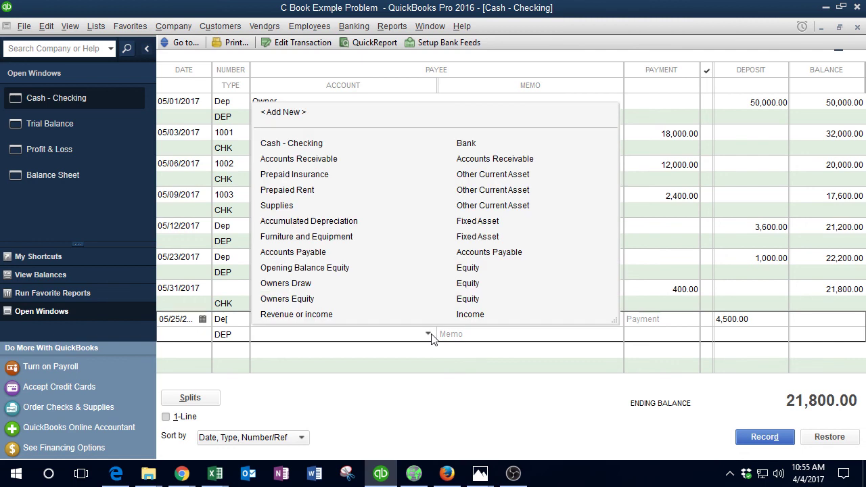
pyautogui.click(419, 335)
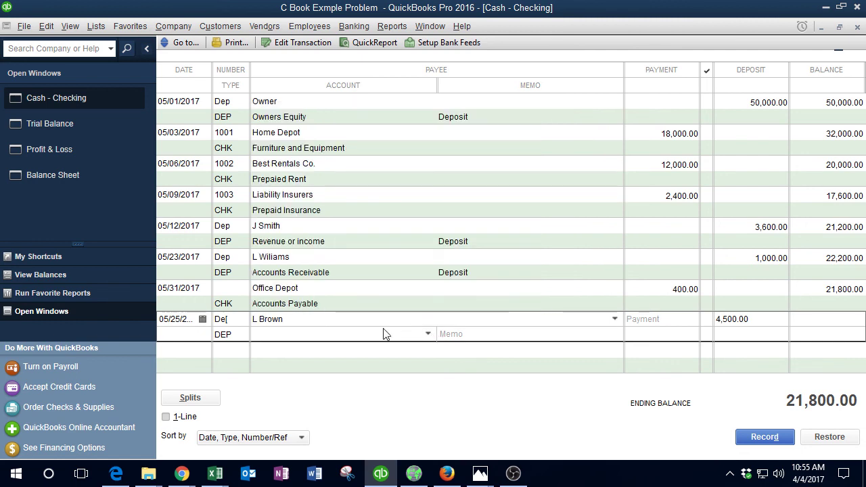
pyautogui.write('Unearne')
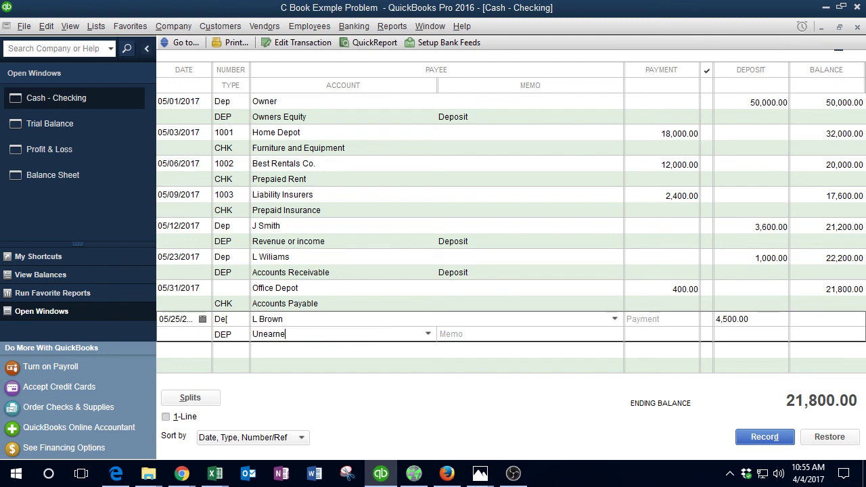
pyautogui.write('d Fees')
pyautogui.press('Tab')
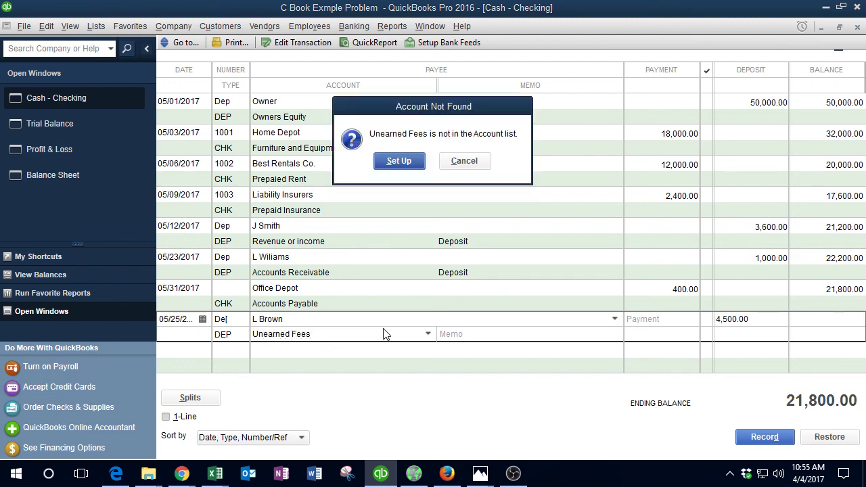
# Step: Create Unearned Fees as an Other Current Liability and record the 5/25 deposit despite the future-date warning
pyautogui.press('Return')
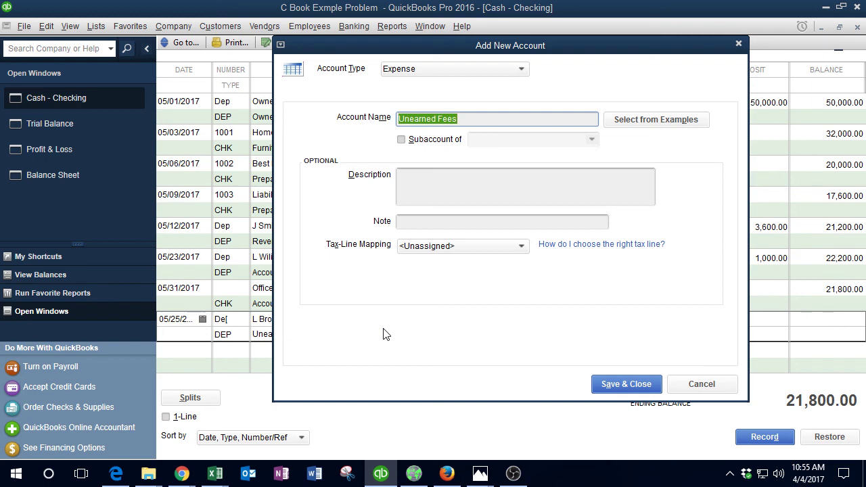
pyautogui.click(437, 70)
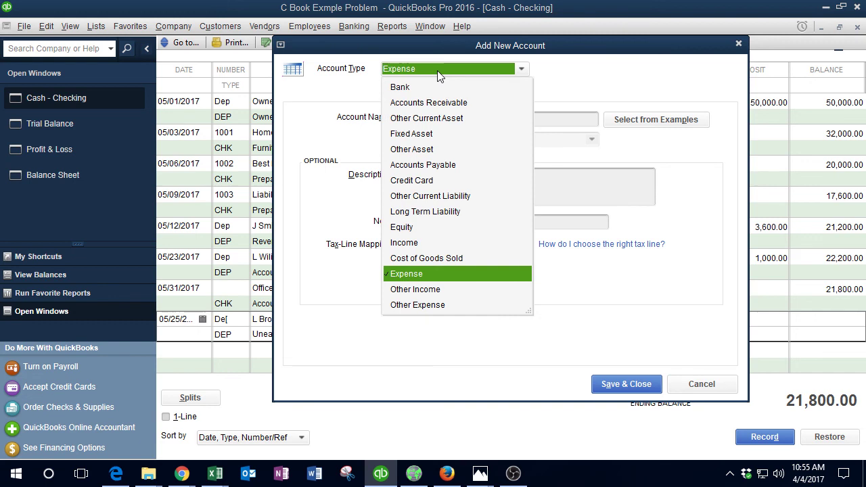
pyautogui.click(441, 196)
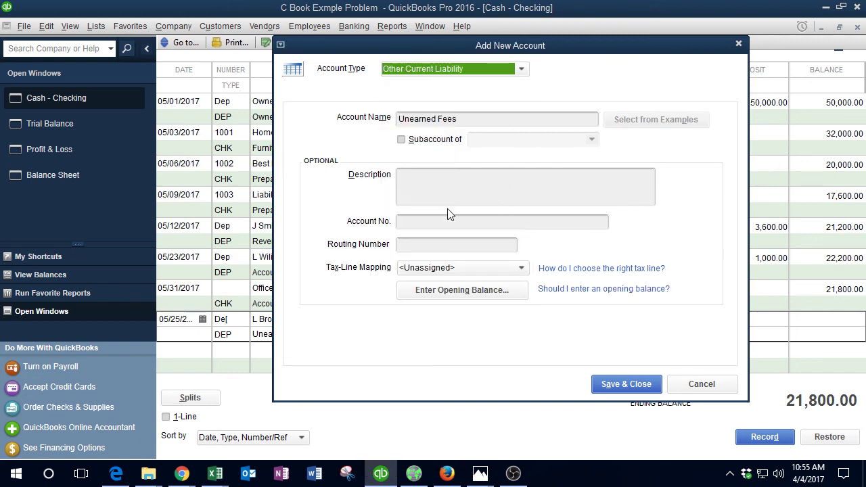
pyautogui.click(614, 389)
pyautogui.press('Return')
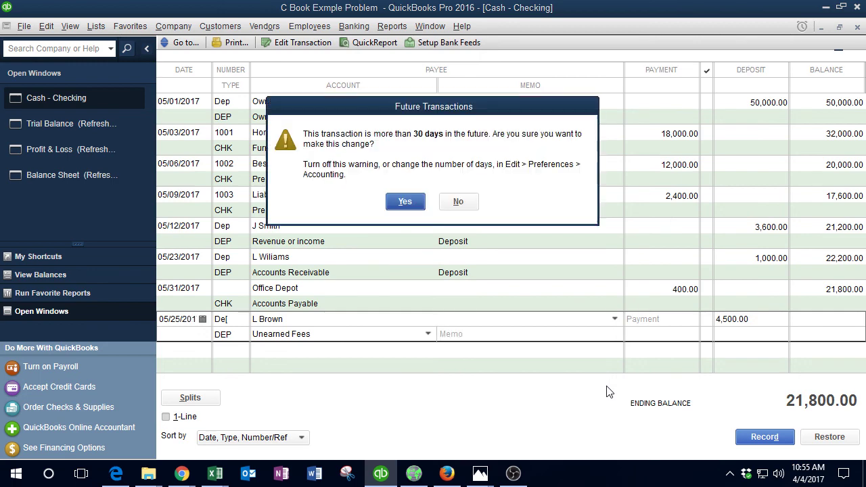
pyautogui.press('Return')
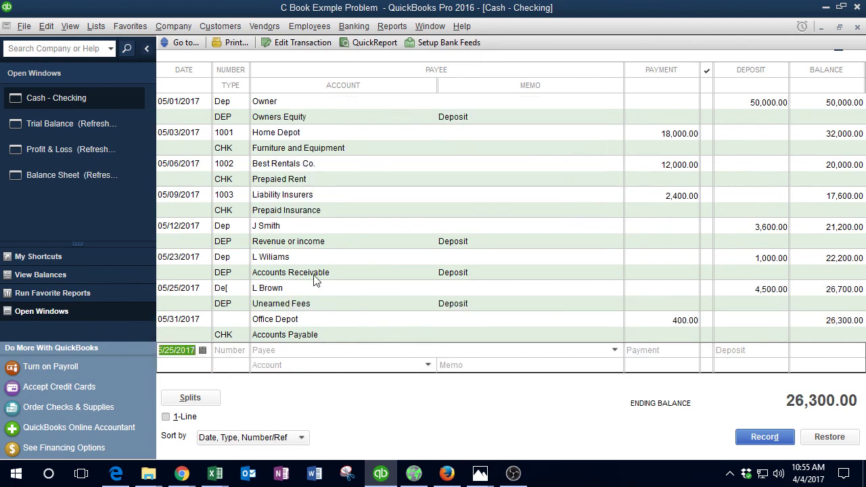
# Step: Refresh the Trial Balance and compare its Unearned Fees amount with the Live Comp worksheet
pyautogui.click(95, 120)
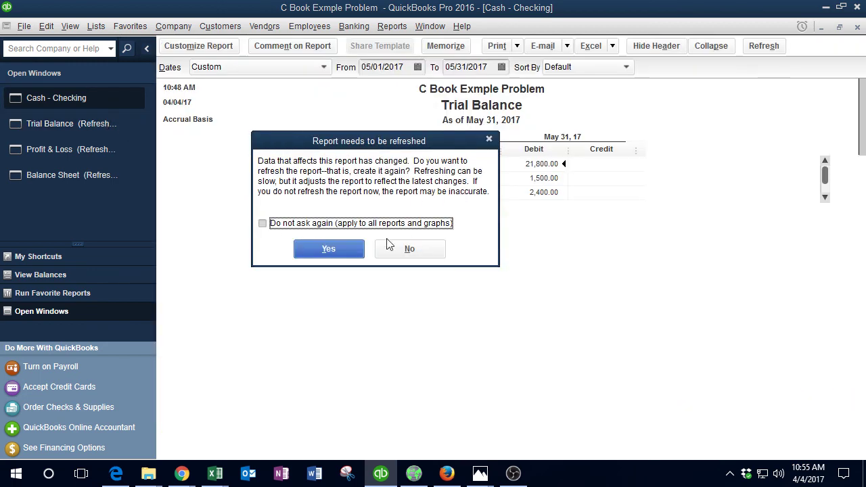
pyautogui.click(343, 256)
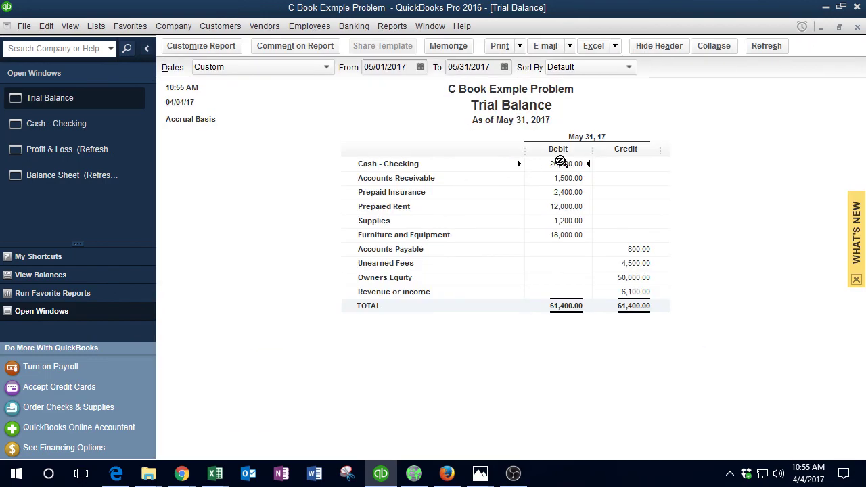
pyautogui.moveTo(215, 474)
pyautogui.click(291, 409)
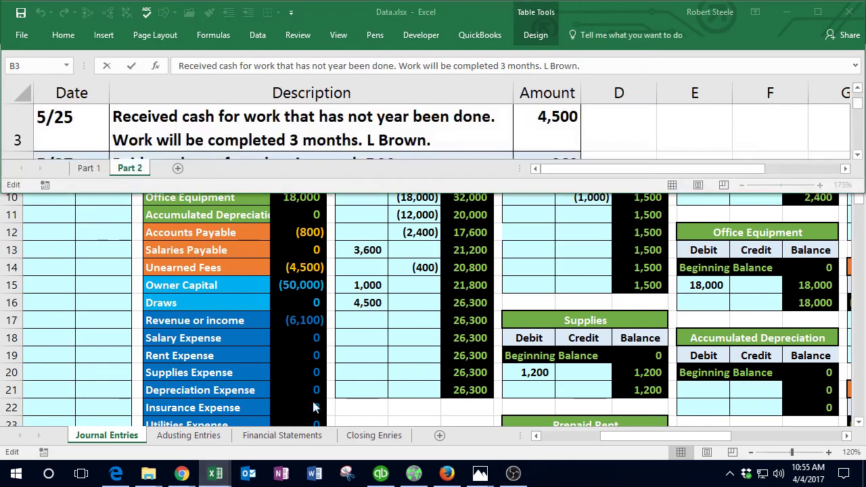
pyautogui.click(389, 319)
pyautogui.scroll(2, 389, 320)
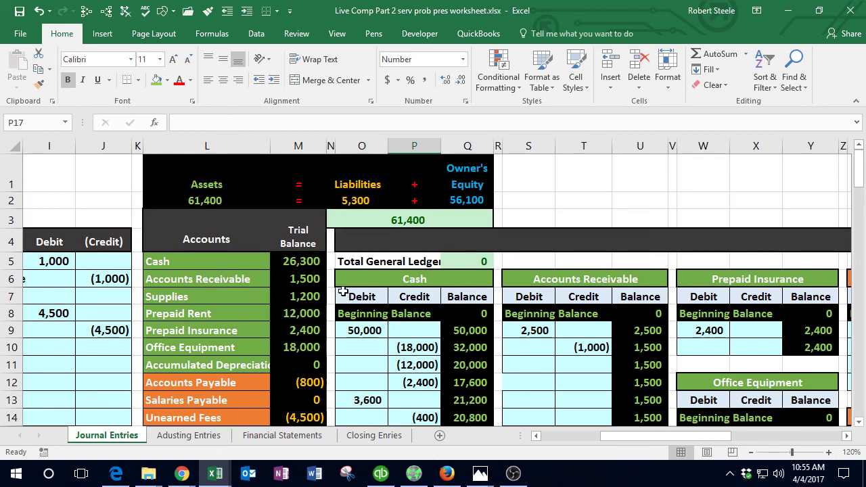
pyautogui.click(788, 10)
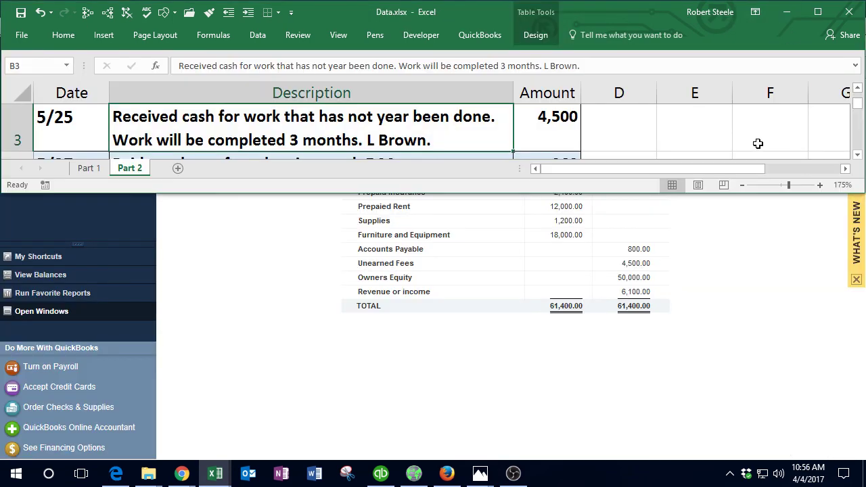
pyautogui.click(731, 292)
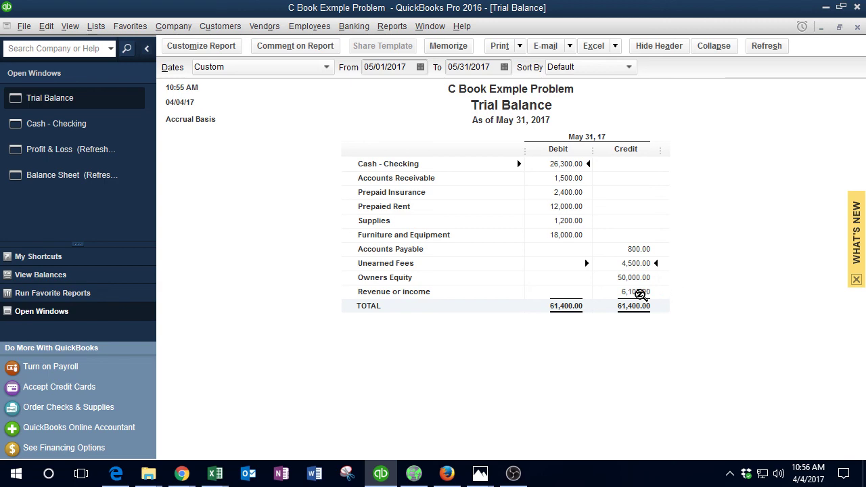
pyautogui.moveTo(218, 477)
pyautogui.click(288, 414)
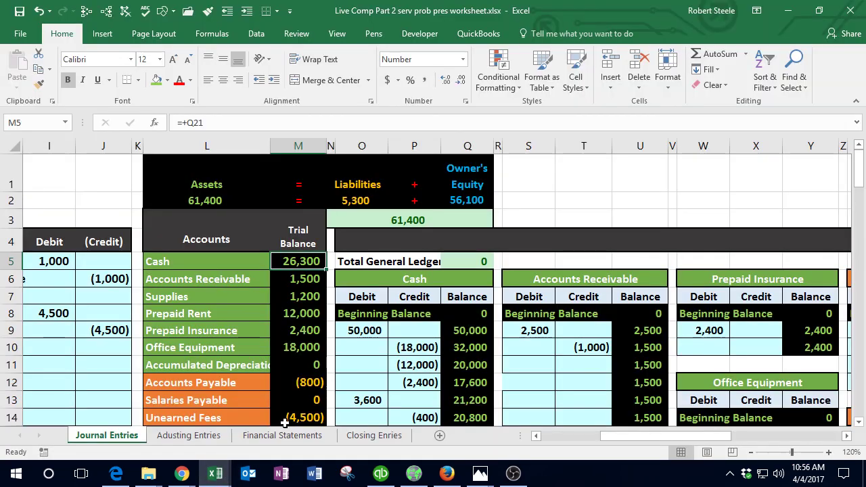
pyautogui.click(303, 417)
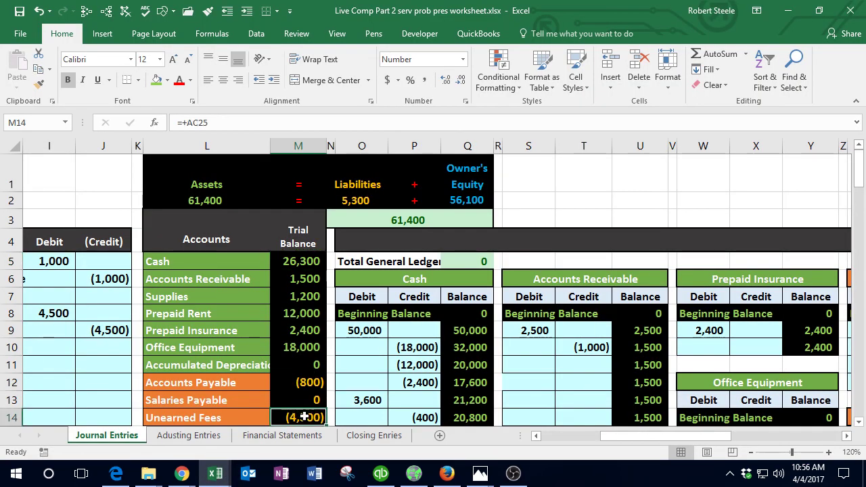
pyautogui.click(384, 477)
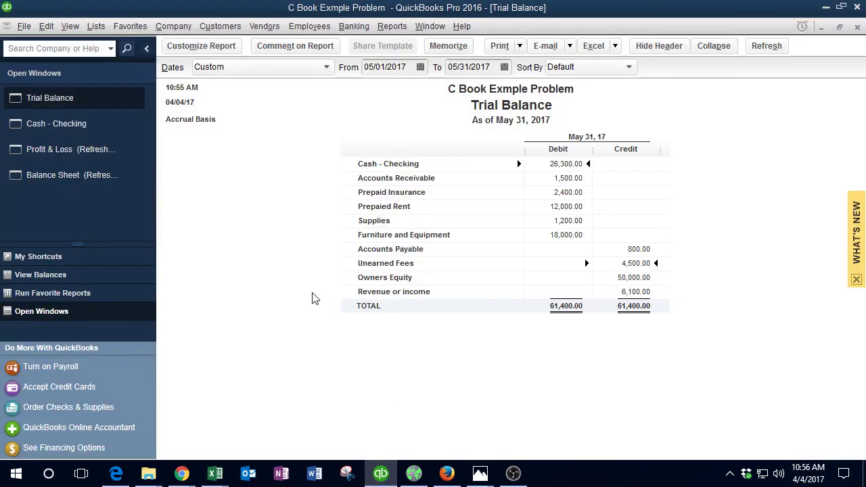
# Step: Refresh the Profit & Loss report and select the revenue and expense balances in Excel
pyautogui.click(94, 152)
pyautogui.click(329, 249)
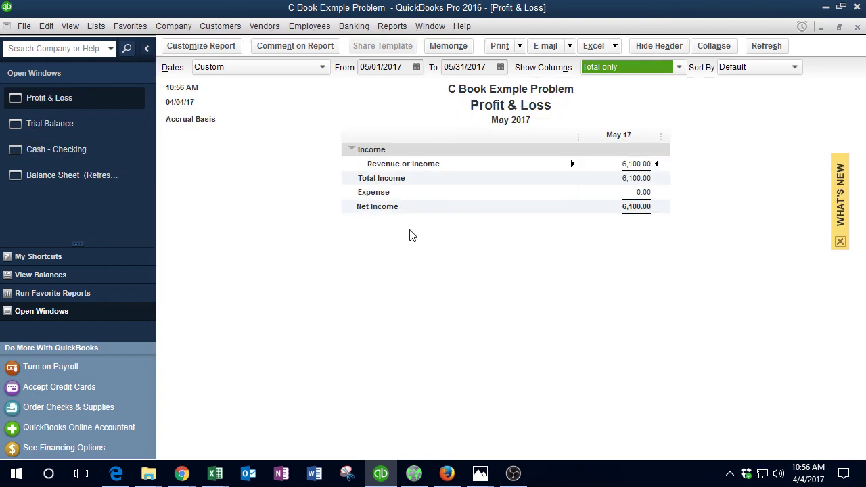
pyautogui.moveTo(218, 475)
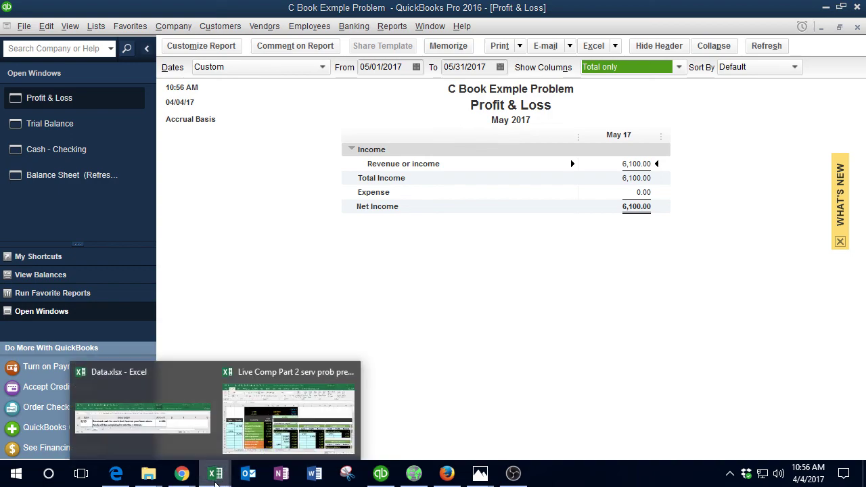
pyautogui.click(232, 449)
pyautogui.scroll(-3, 508, 332)
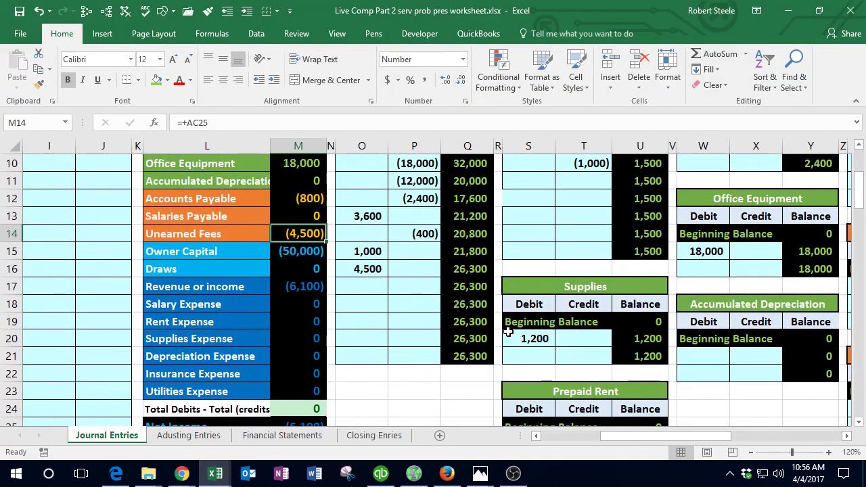
pyautogui.scroll(-1, 508, 331)
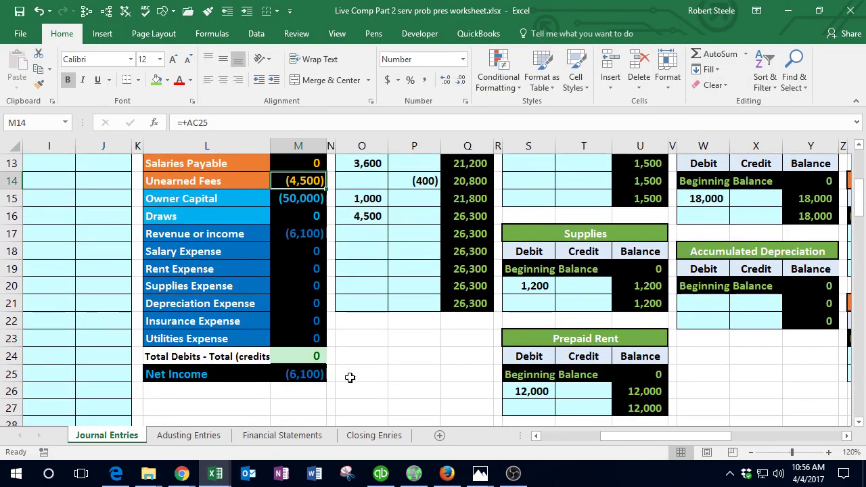
pyautogui.moveTo(302, 240); pyautogui.dragTo(305, 334)
# Step: Verify the Net Income cell M25 holds =SUM(M17:M23), leaving it unchanged
pyautogui.click(314, 375)
pyautogui.doubleClick(313, 374)
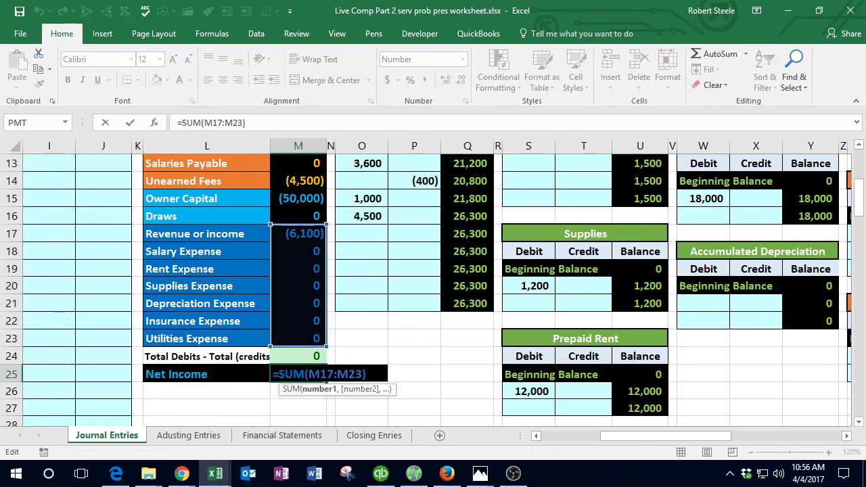
pyautogui.press('Return')
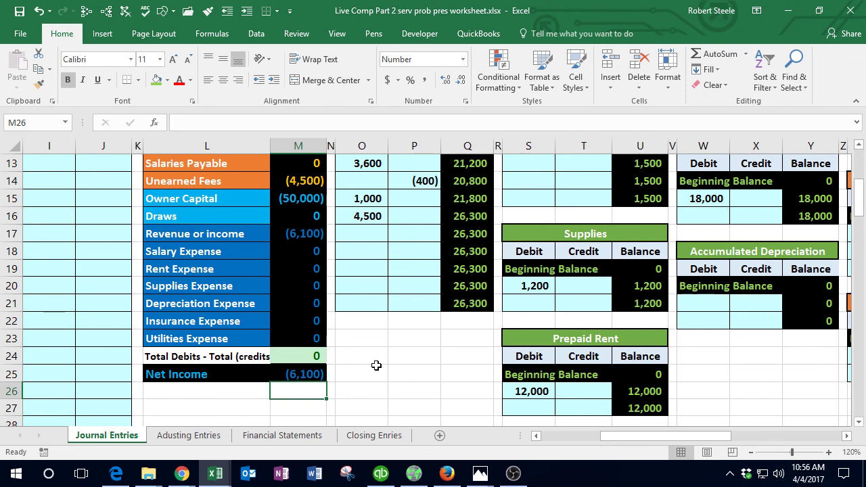
# Step: Refresh QuickBooks' Balance Sheet, review its bottom totals, and return to the Live Comp workbook
pyautogui.click(381, 474)
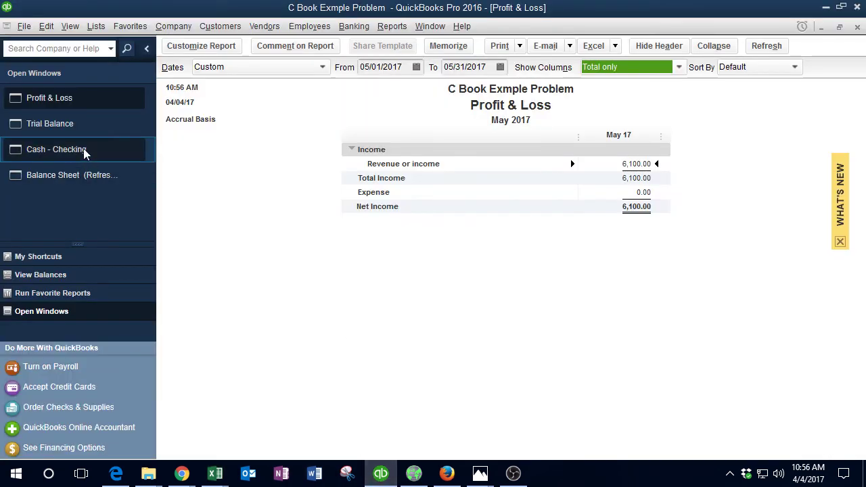
pyautogui.click(67, 174)
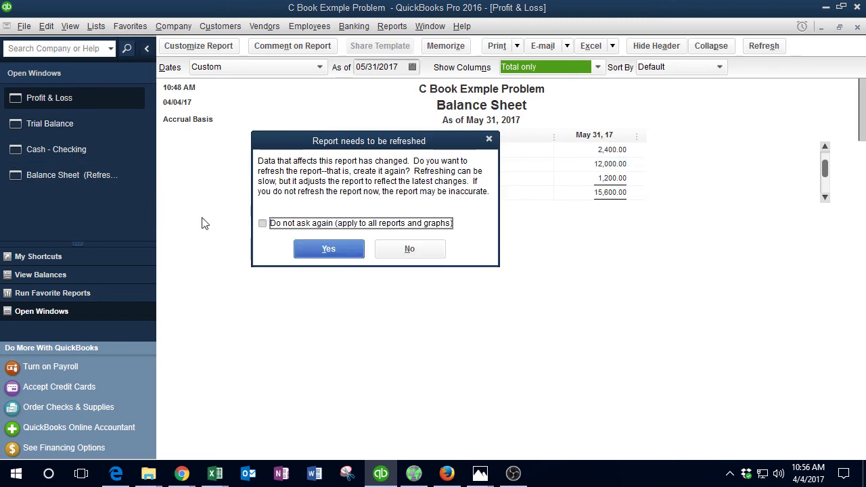
pyautogui.click(332, 247)
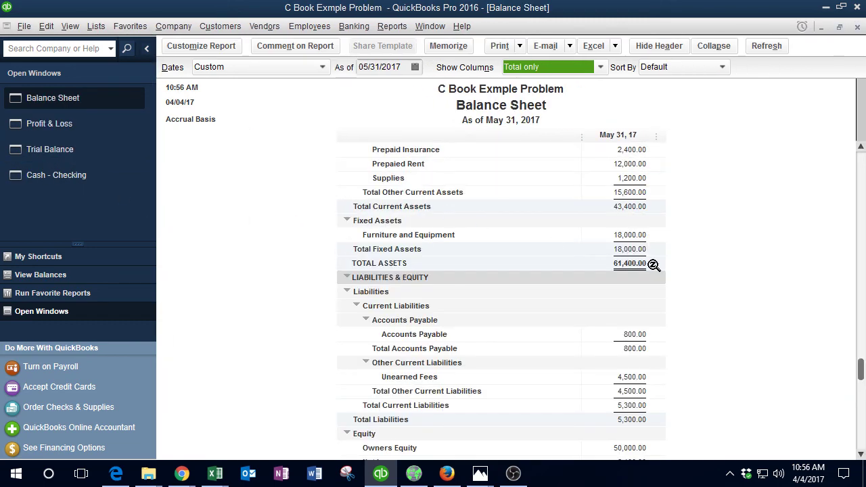
pyautogui.scroll(-2, 654, 265)
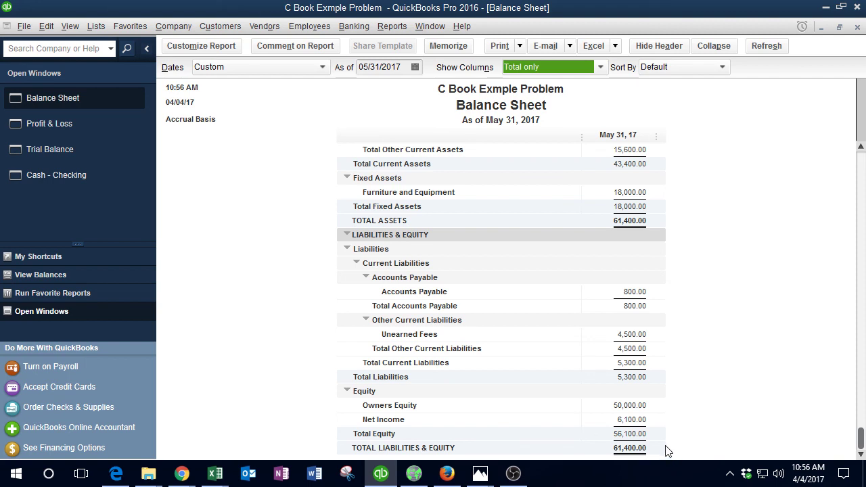
pyautogui.moveTo(219, 481)
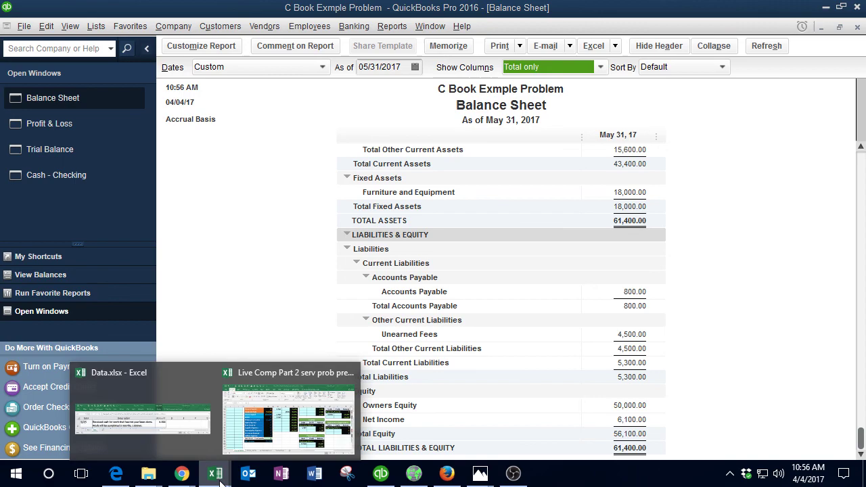
pyautogui.click(269, 426)
pyautogui.scroll(4, 385, 414)
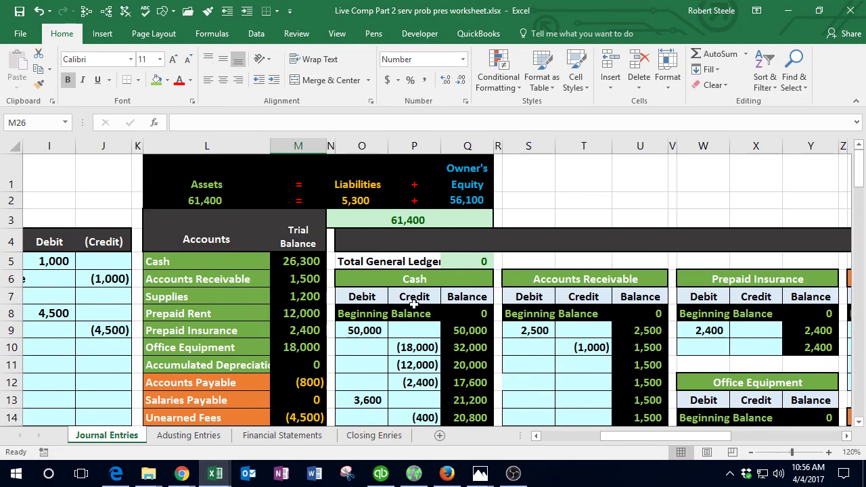
# Step: Inspect the Assets, Liabilities and Owner's Equity total formulas in L2, N2 and Q2
pyautogui.doubleClick(217, 200)
pyautogui.press('Return')
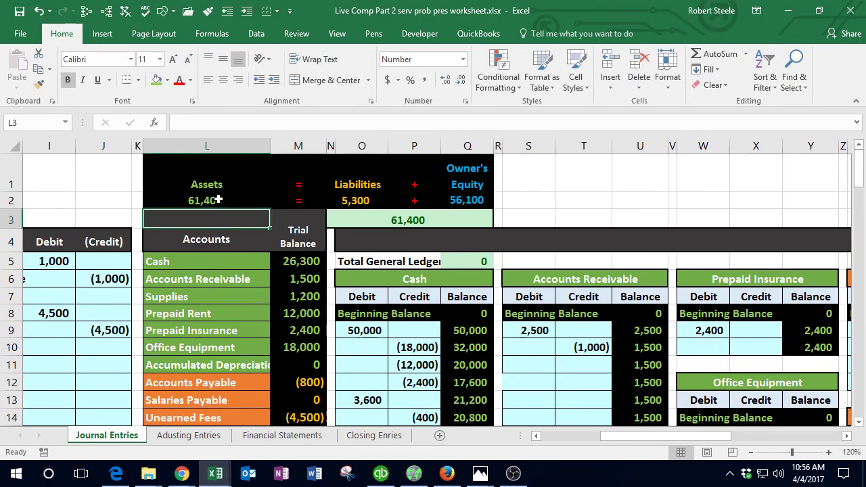
pyautogui.doubleClick(374, 201)
pyautogui.press('Return')
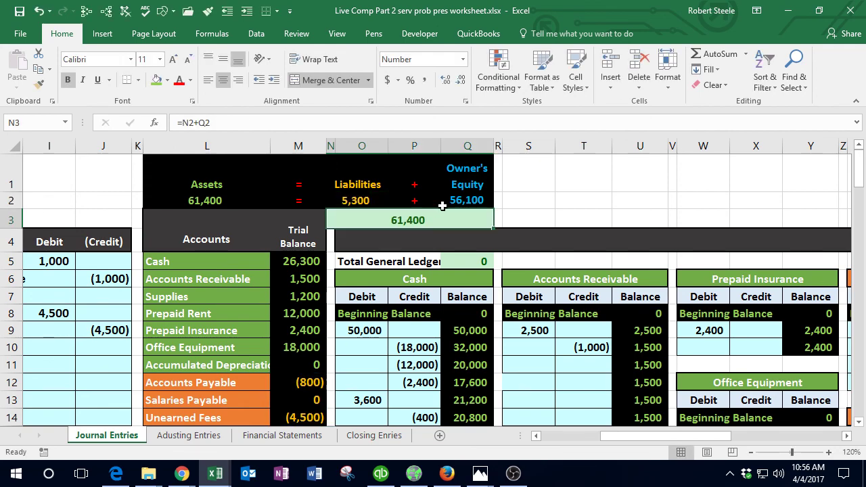
pyautogui.doubleClick(467, 201)
pyautogui.scroll(-3, 467, 201)
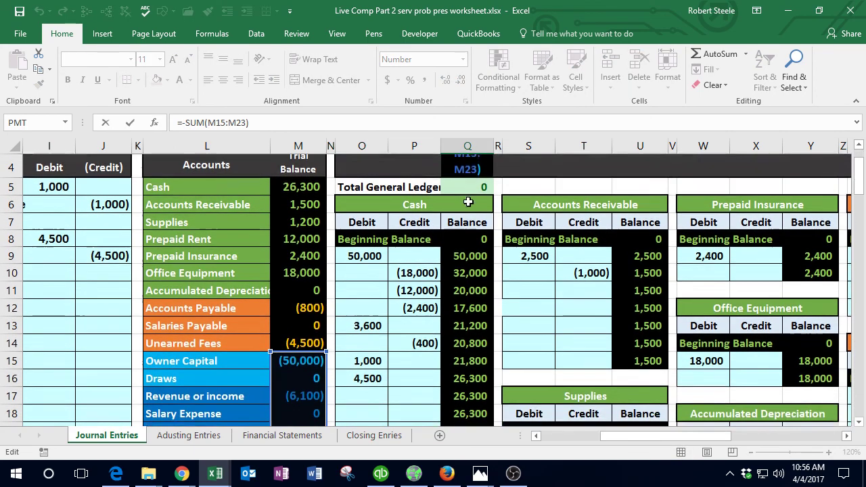
pyautogui.press('Return')
pyautogui.scroll(3, 467, 201)
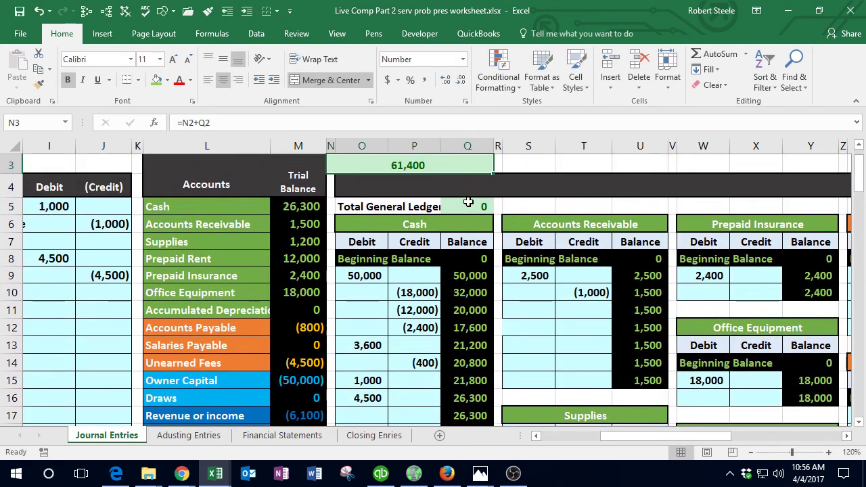
# Step: Check the sums of the asset and liability balances and the Owner Capital formula
pyautogui.click(231, 196)
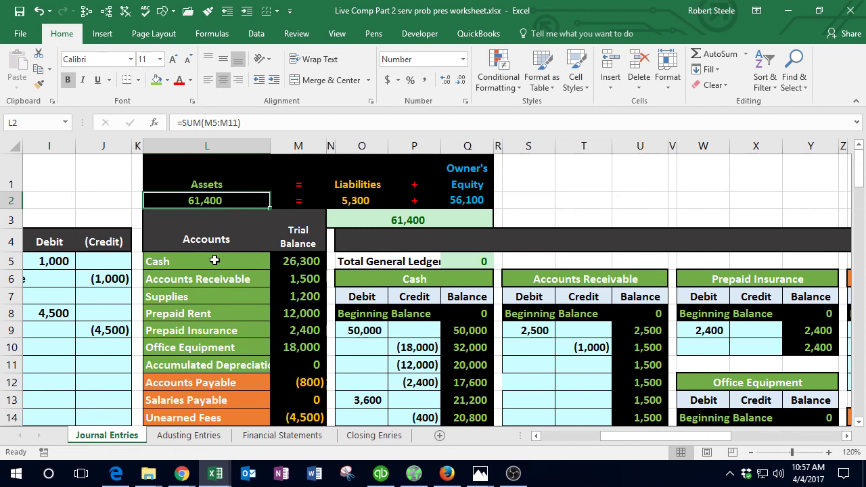
pyautogui.moveTo(214, 261); pyautogui.dragTo(302, 309)
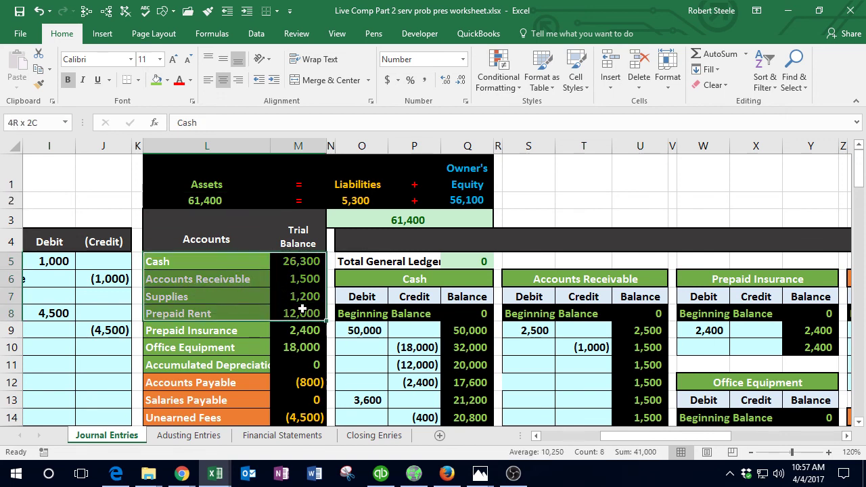
pyautogui.click(251, 349)
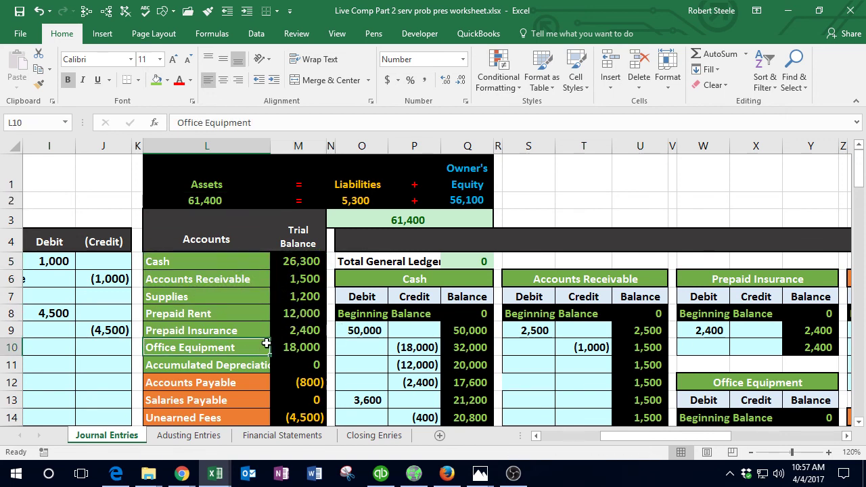
pyautogui.moveTo(293, 265); pyautogui.dragTo(316, 366)
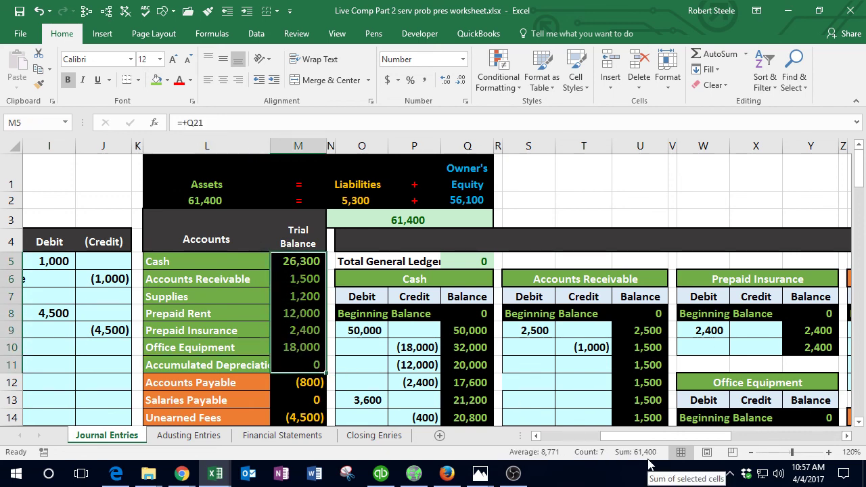
pyautogui.click(229, 311)
pyautogui.scroll(-1, 294, 338)
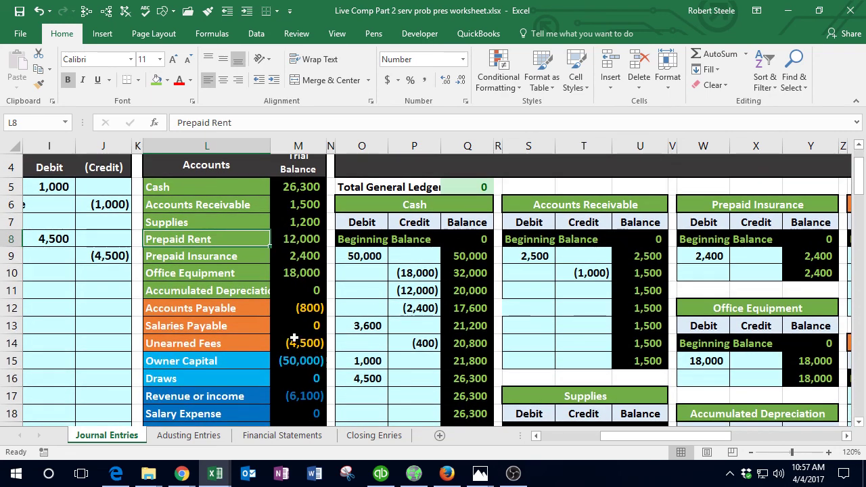
pyautogui.moveTo(305, 308); pyautogui.dragTo(314, 344)
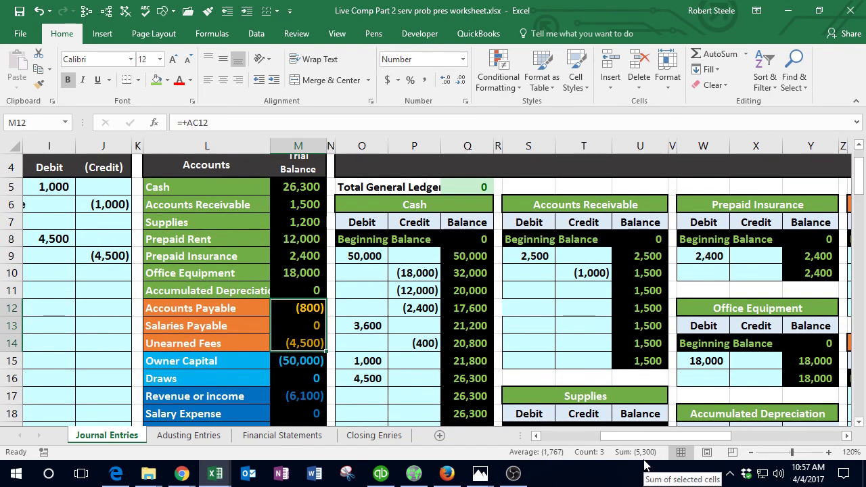
pyautogui.click(308, 360)
pyautogui.scroll(-3, 284, 365)
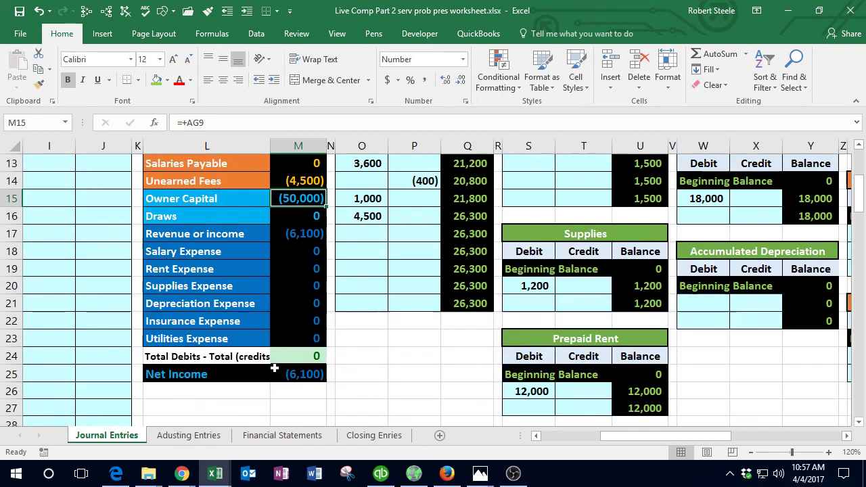
# Step: Confirm M17:M23 totals (6,100), then return to the top of the journal entries
pyautogui.moveTo(301, 234); pyautogui.dragTo(322, 337)
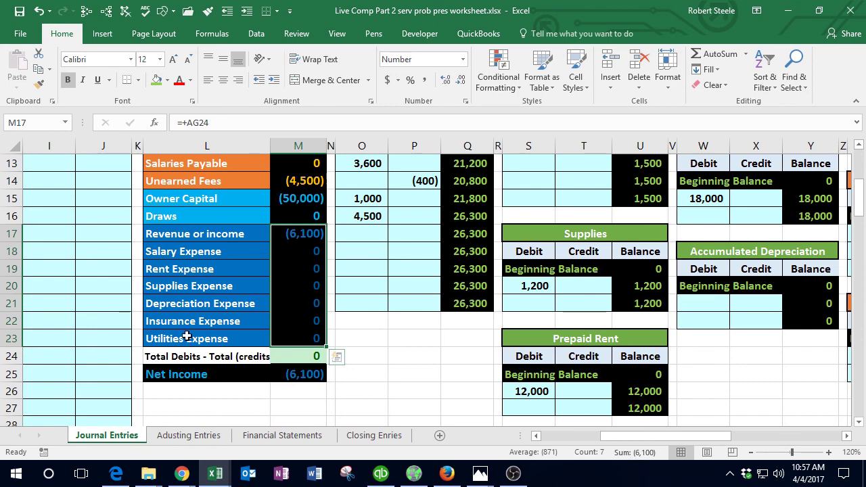
pyautogui.click(70, 289)
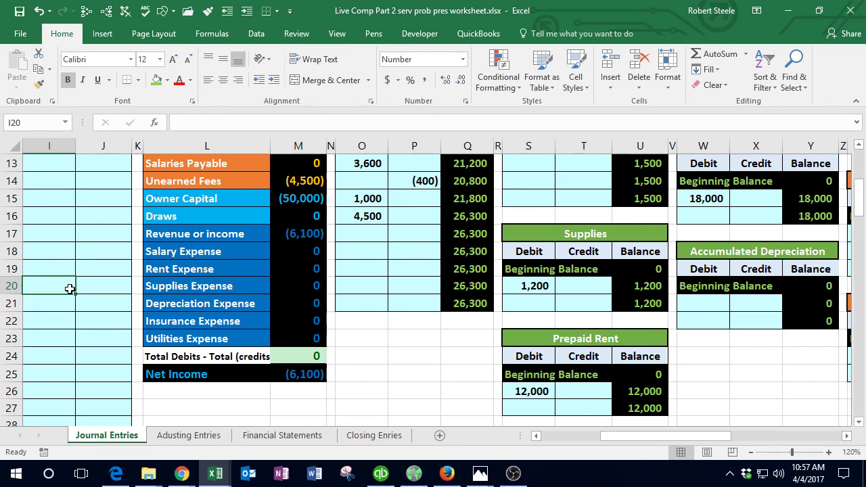
pyautogui.press('Left')
pyautogui.press('Left')
pyautogui.scroll(3, 69, 289)
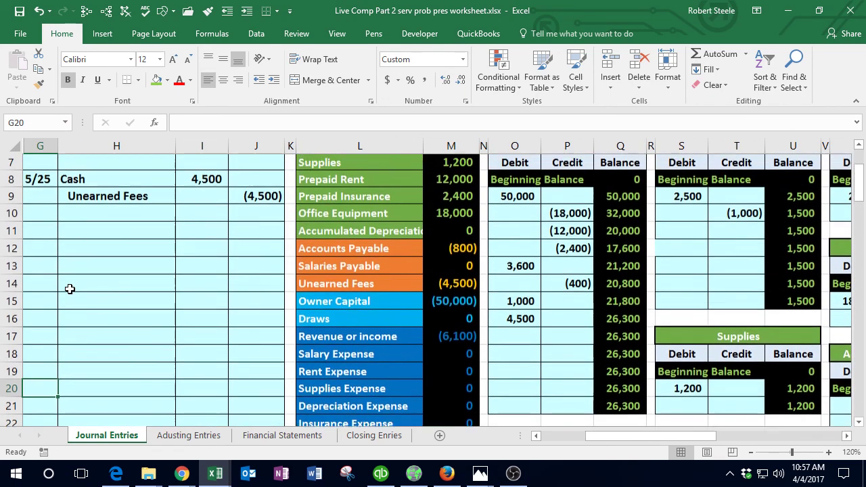
# Step: Fill the 5/25 row in Data.xlsx green and move down to the 5/27 salary payment
pyautogui.moveTo(215, 474)
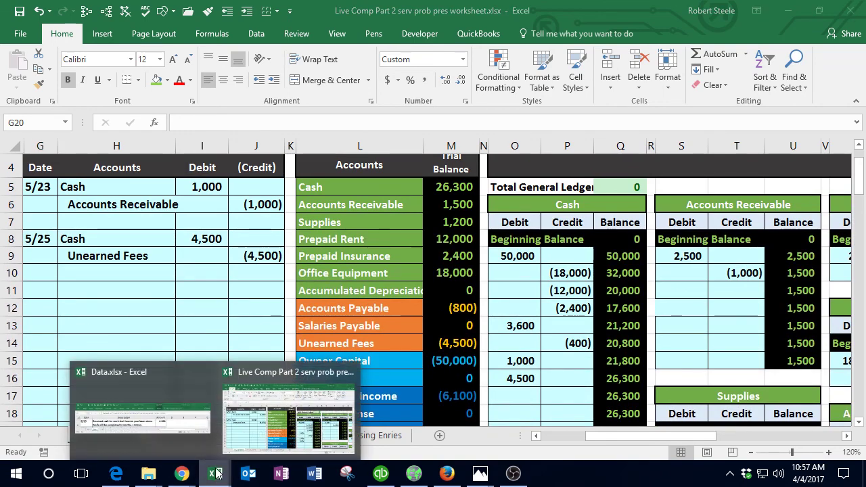
pyautogui.click(189, 417)
pyautogui.moveTo(92, 137); pyautogui.dragTo(528, 135)
pyautogui.rightClick(447, 121)
pyautogui.click(503, 101)
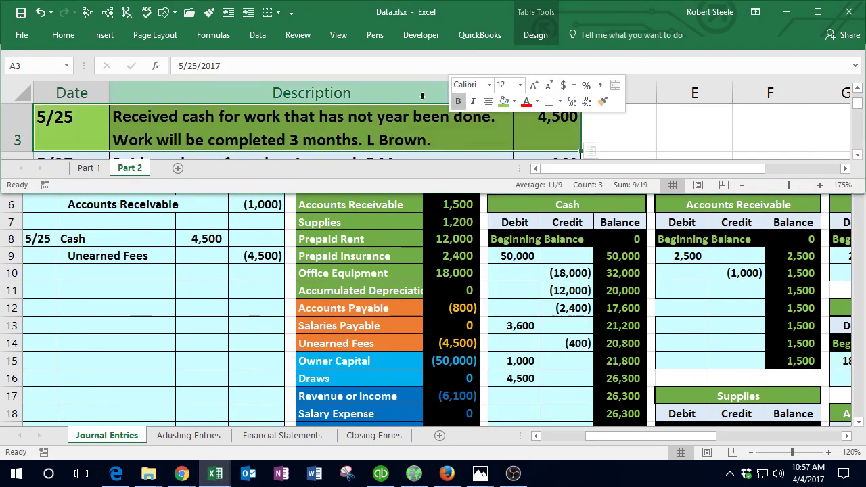
pyautogui.press('Down')
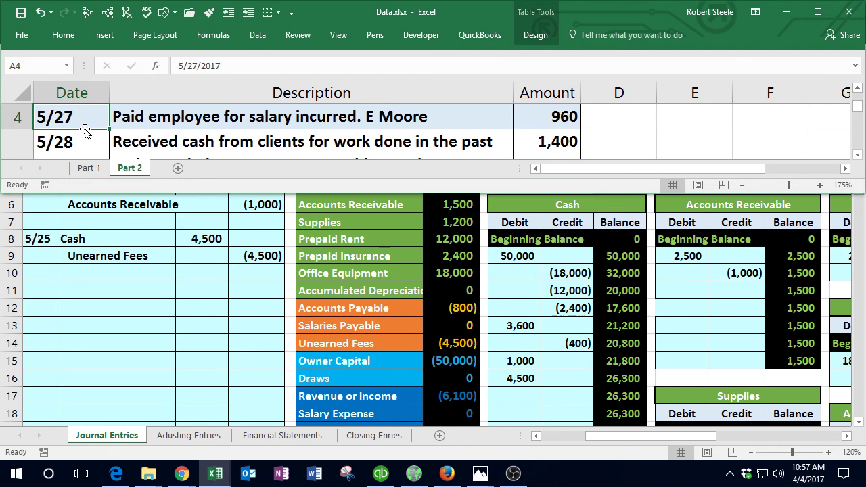
# Step: Enter 2/27 as the new entry's date in G11 of Live Comp
pyautogui.click(74, 311)
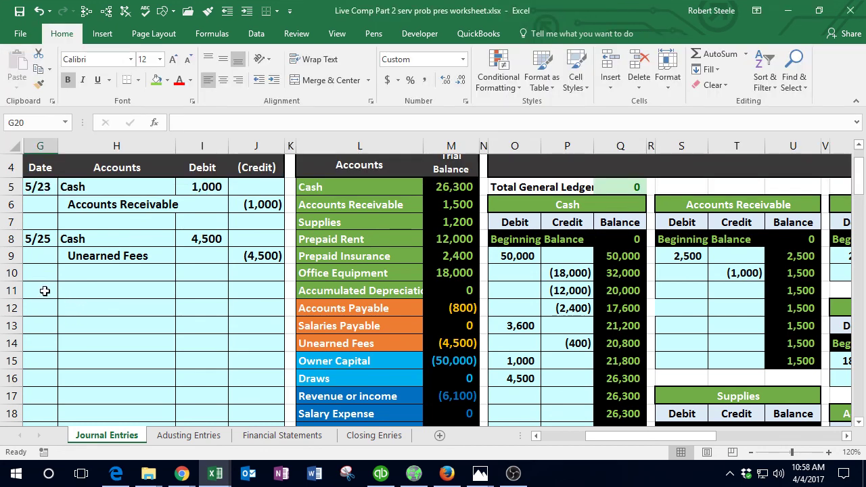
pyautogui.click(44, 291)
pyautogui.write('2/27')
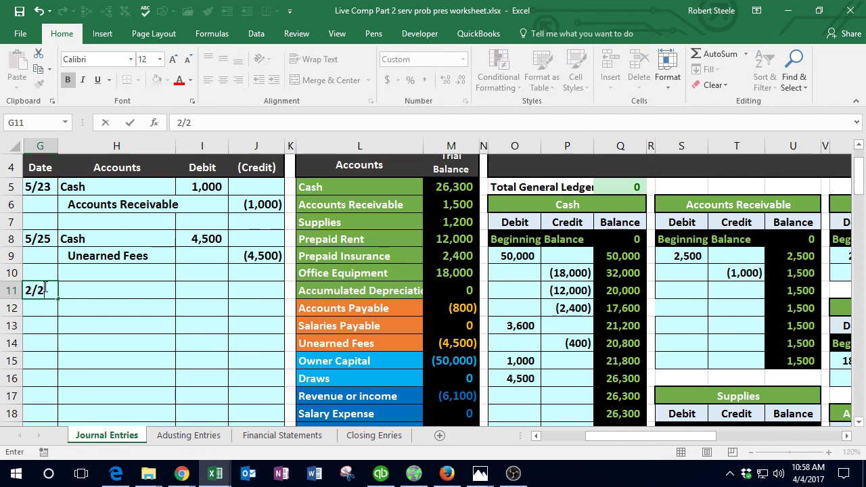
pyautogui.press('Return')
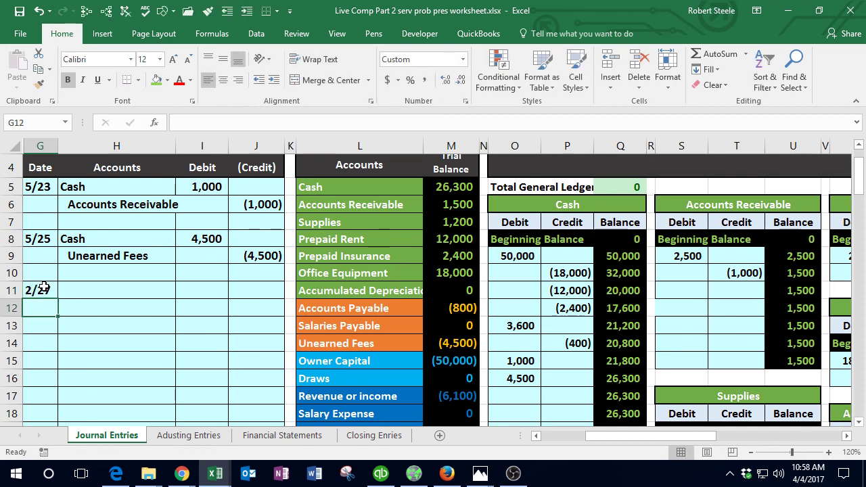
pyautogui.click(341, 188)
pyautogui.click(440, 189)
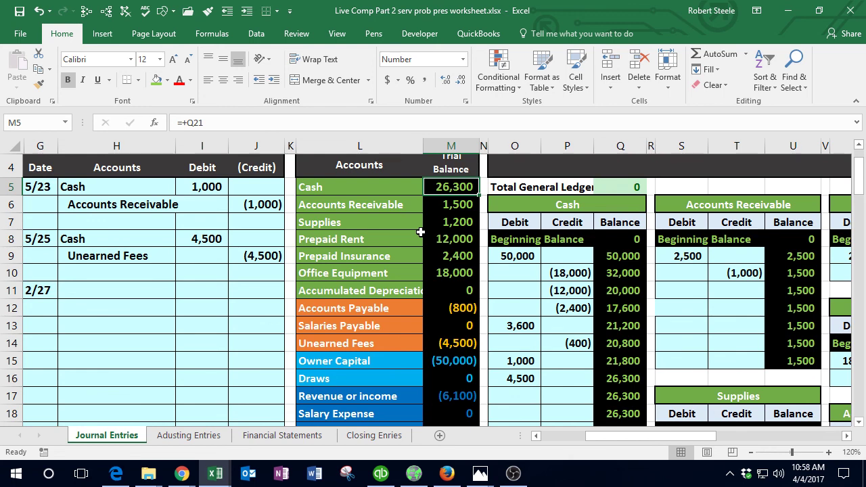
# Step: Paste Cash from L5 as a value into H12 and credit it -960 in J12
pyautogui.click(346, 184)
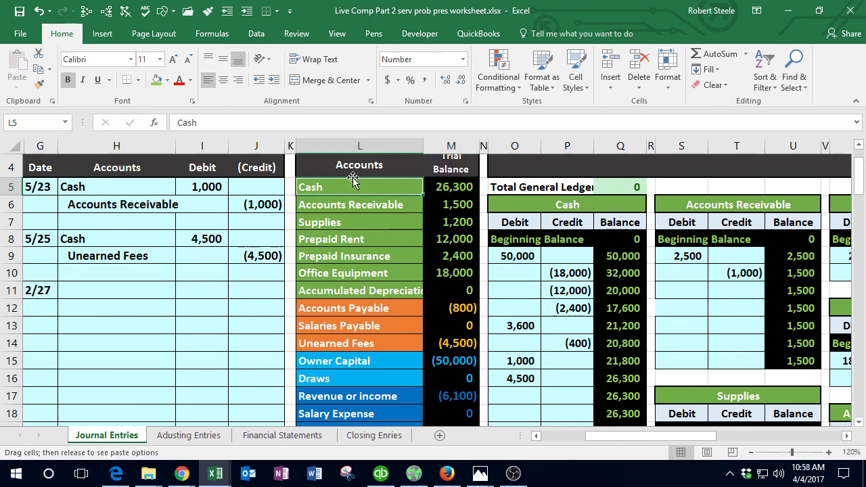
pyautogui.rightClick(352, 177)
pyautogui.click(355, 195)
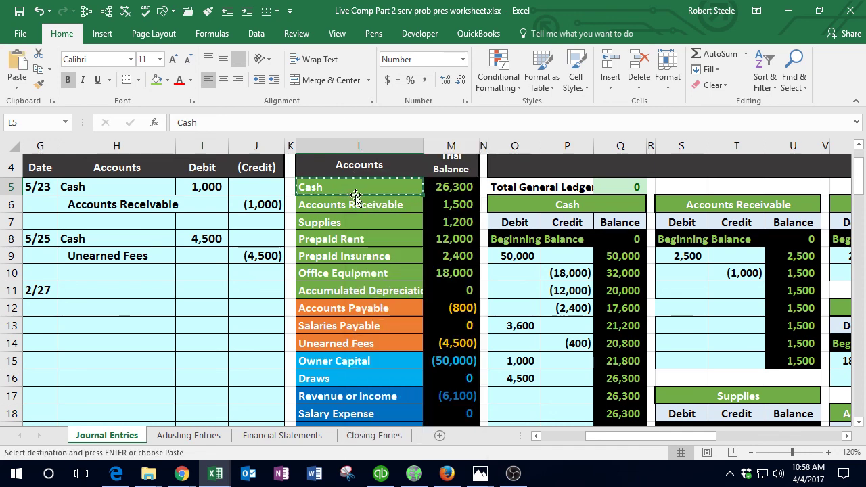
pyautogui.click(79, 308)
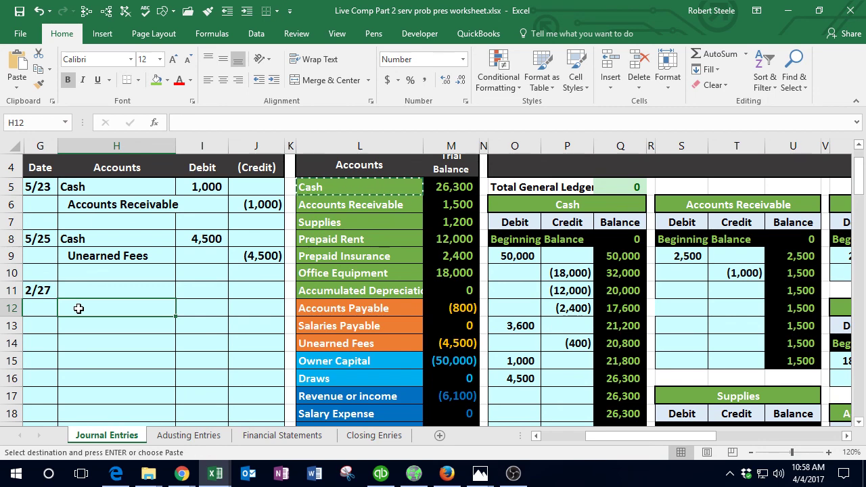
pyautogui.rightClick(78, 308)
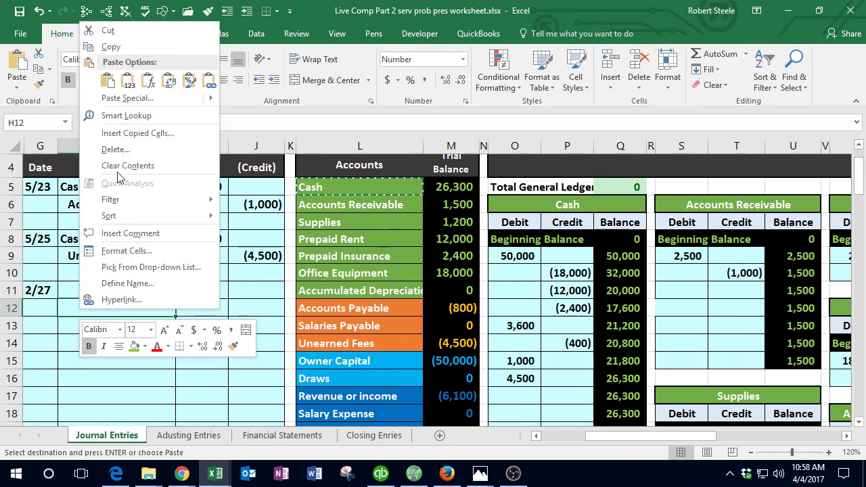
pyautogui.click(129, 82)
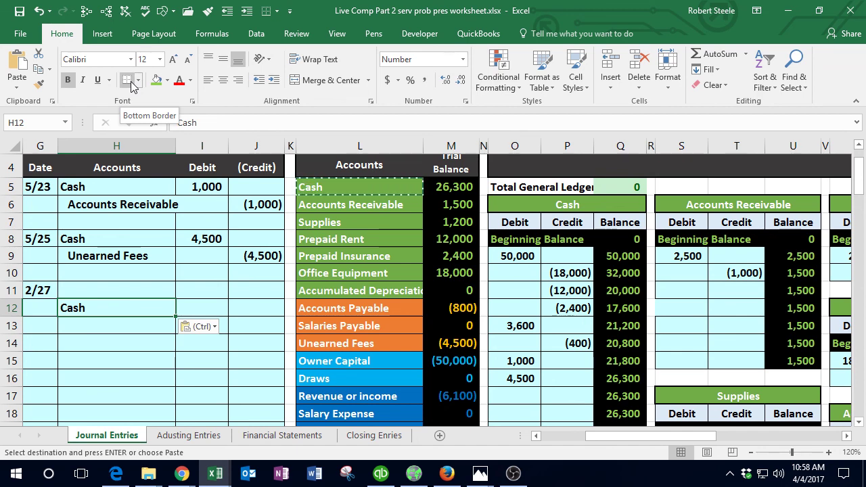
pyautogui.press('Right')
pyautogui.press('Right')
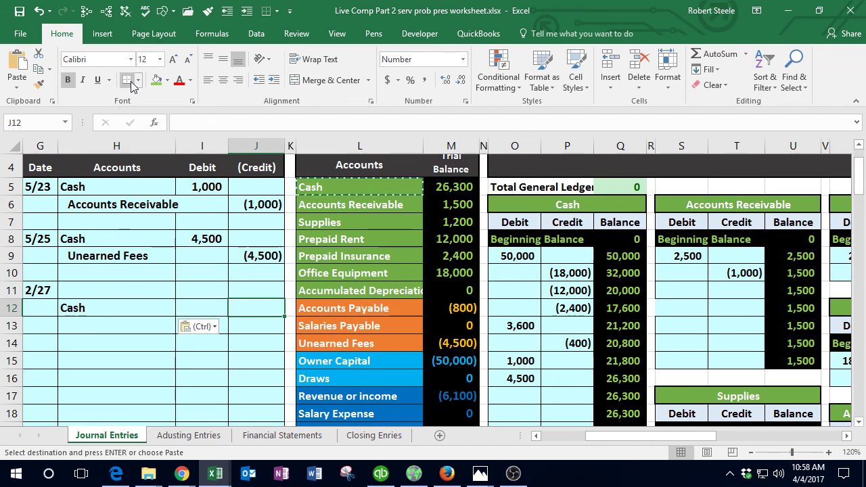
pyautogui.write('-960')
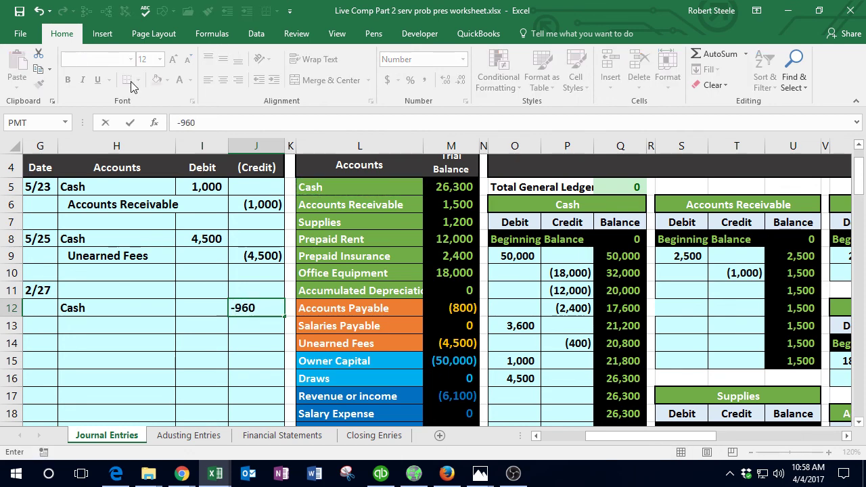
pyautogui.hotkey('ctrl', 'Return')
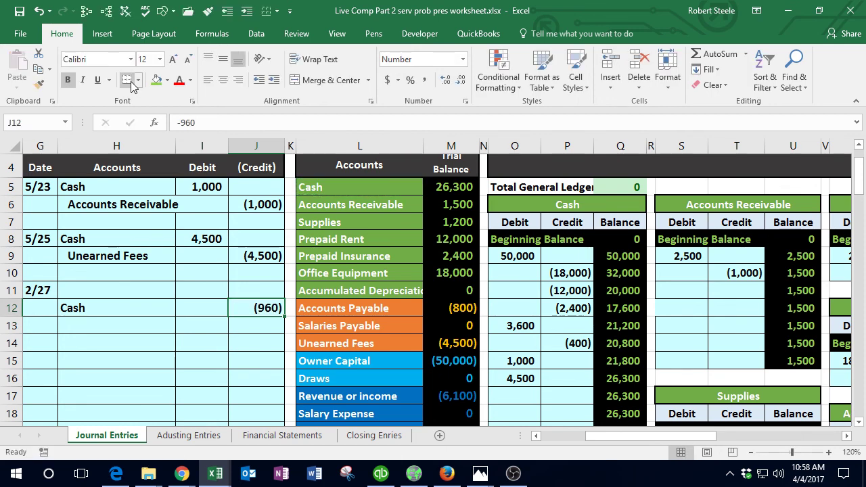
# Step: Enter the 960 debit in I11 and select H11 for the debit account name
pyautogui.click(207, 288)
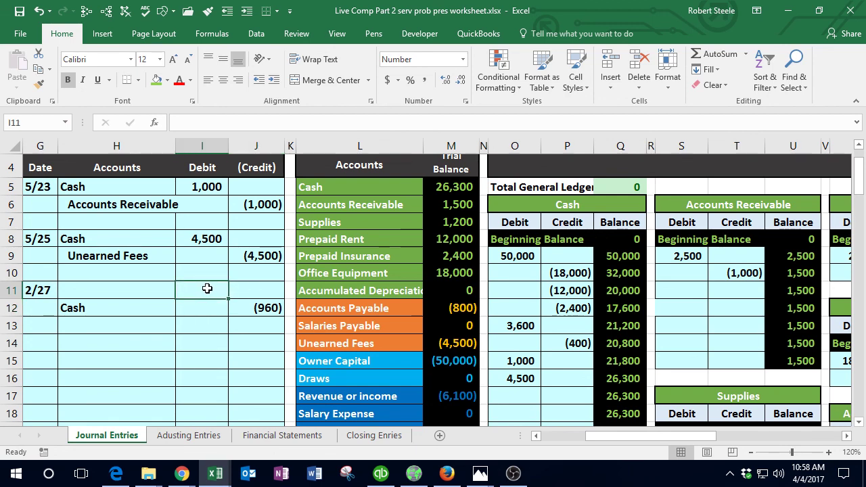
pyautogui.write('960')
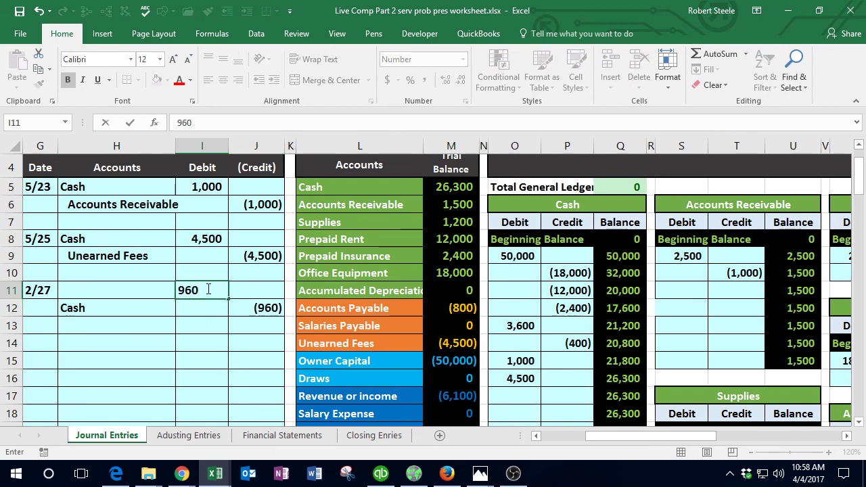
pyautogui.press('Return')
pyautogui.click(142, 286)
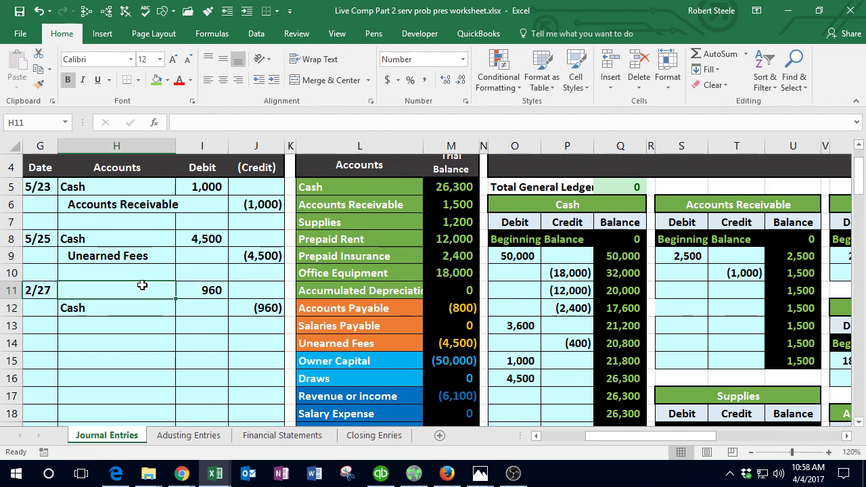
pyautogui.click(222, 476)
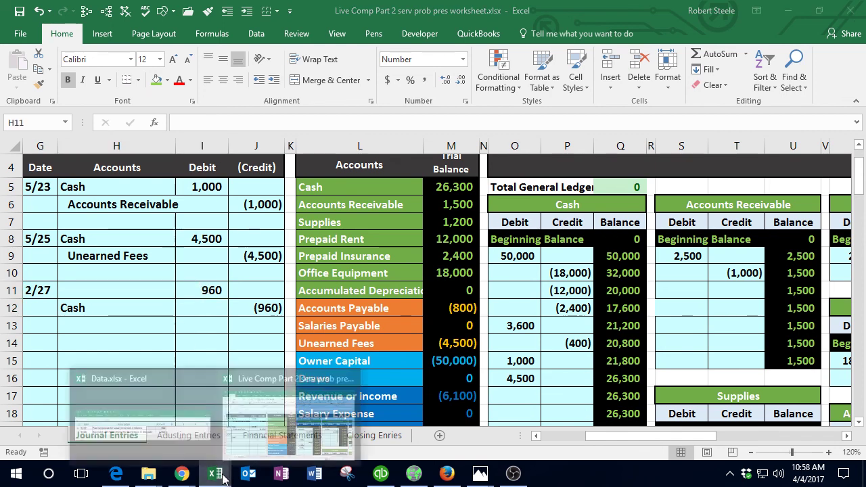
pyautogui.click(186, 420)
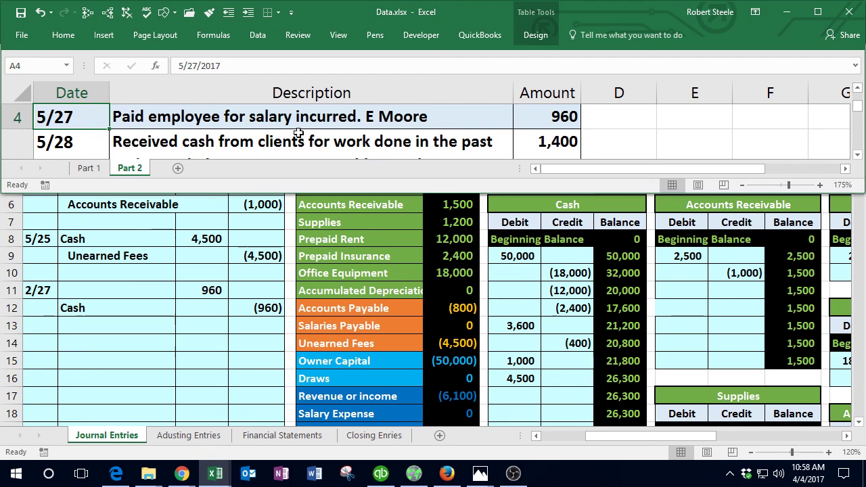
pyautogui.click(272, 330)
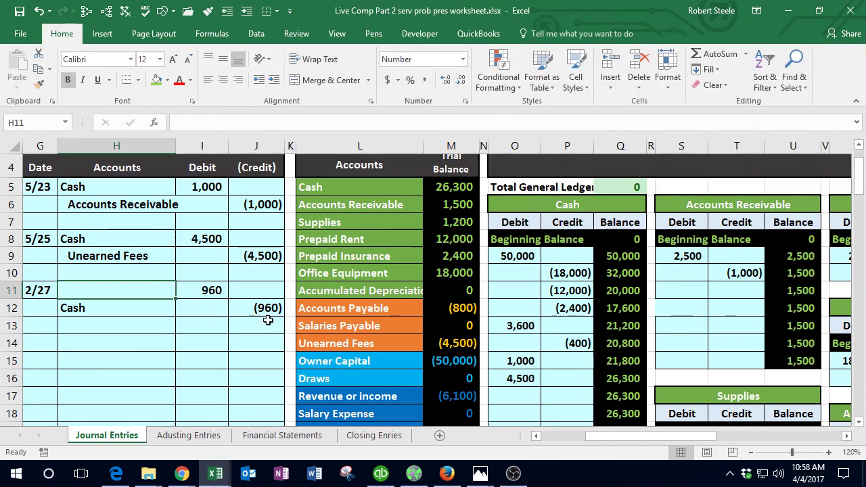
pyautogui.moveTo(348, 190); pyautogui.dragTo(342, 357)
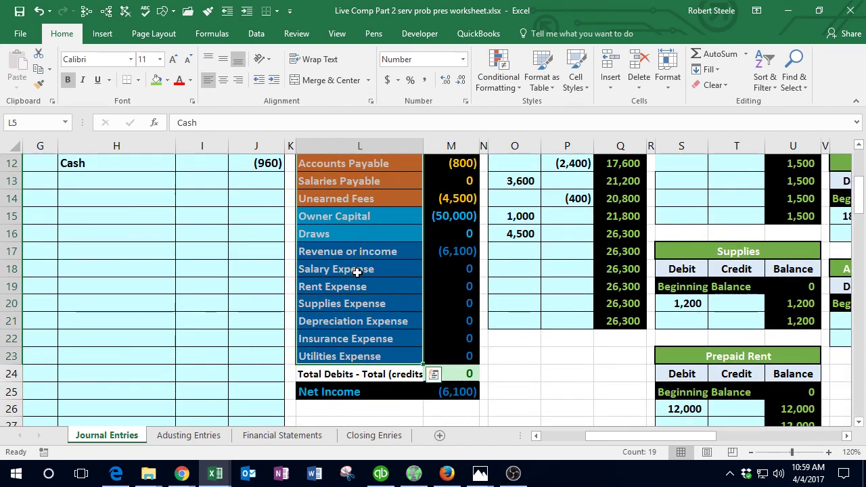
pyautogui.click(356, 270)
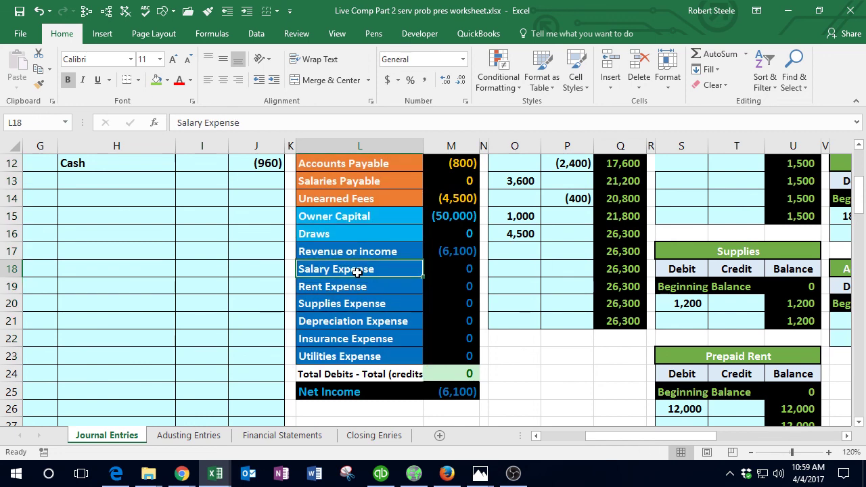
pyautogui.scroll(2, 357, 271)
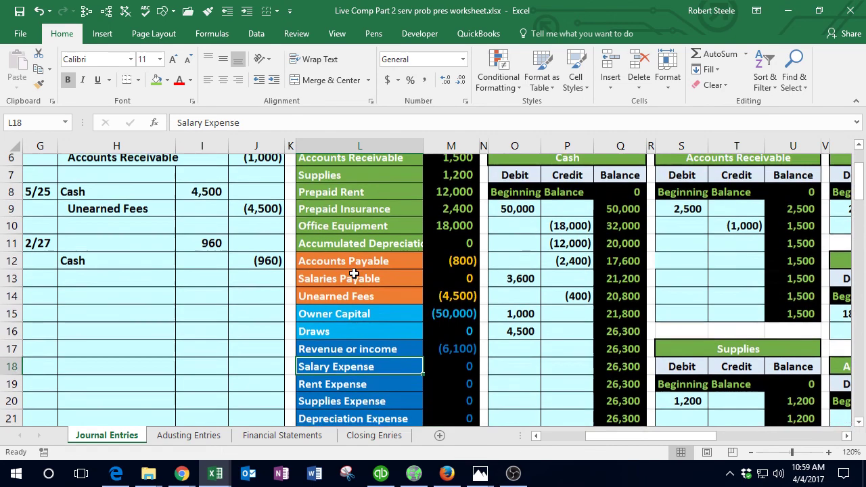
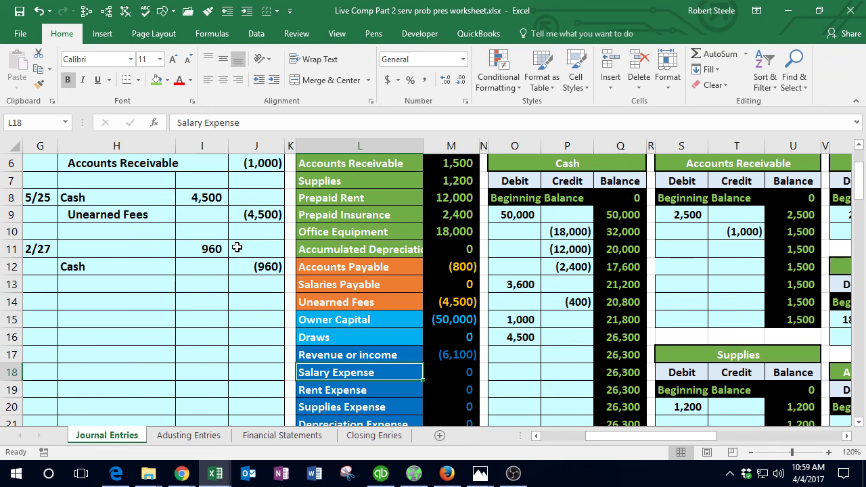
# Step: Copy the Salary Expense account name from L18 into H11 as the 2/27 debit line
pyautogui.rightClick(326, 371)
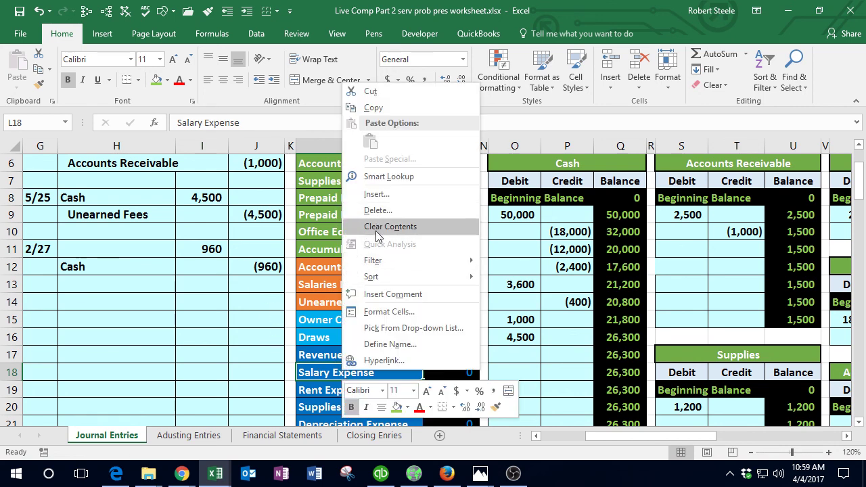
pyautogui.click(371, 107)
pyautogui.click(106, 251)
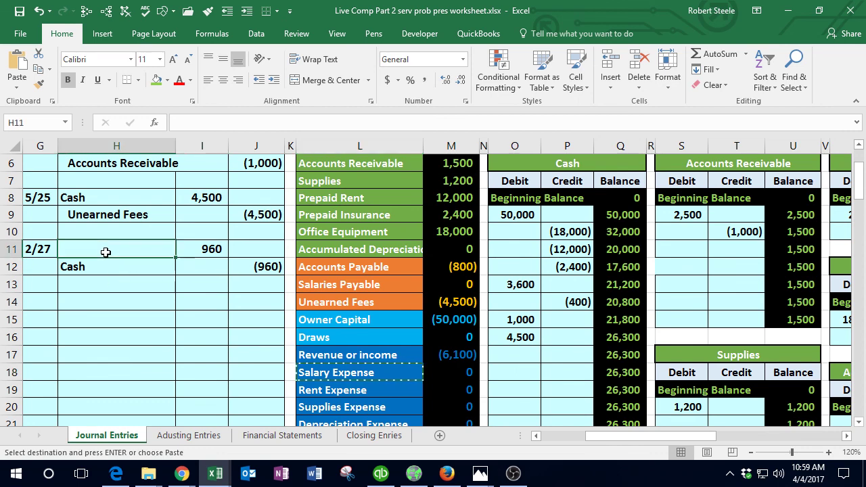
pyautogui.rightClick(106, 252)
pyautogui.click(152, 226)
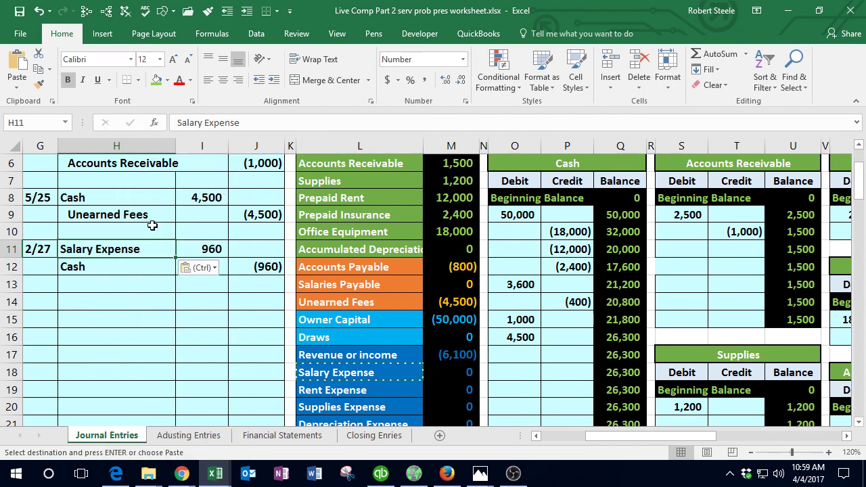
# Step: Indent the Cash credit account name in H12 beneath Salary Expense
pyautogui.click(129, 266)
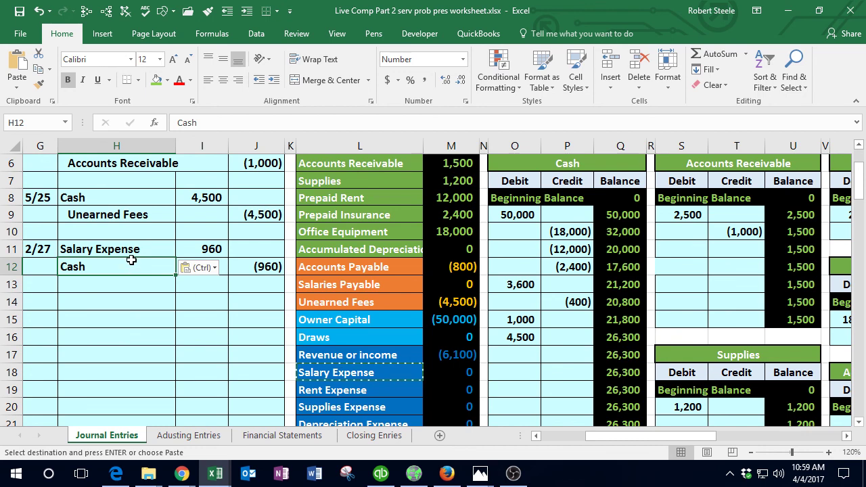
pyautogui.click(273, 82)
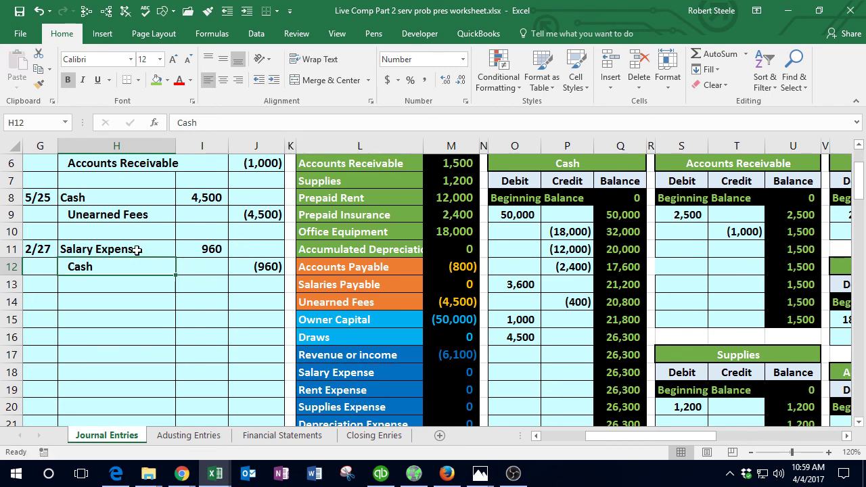
pyautogui.moveTo(120, 249); pyautogui.dragTo(243, 263)
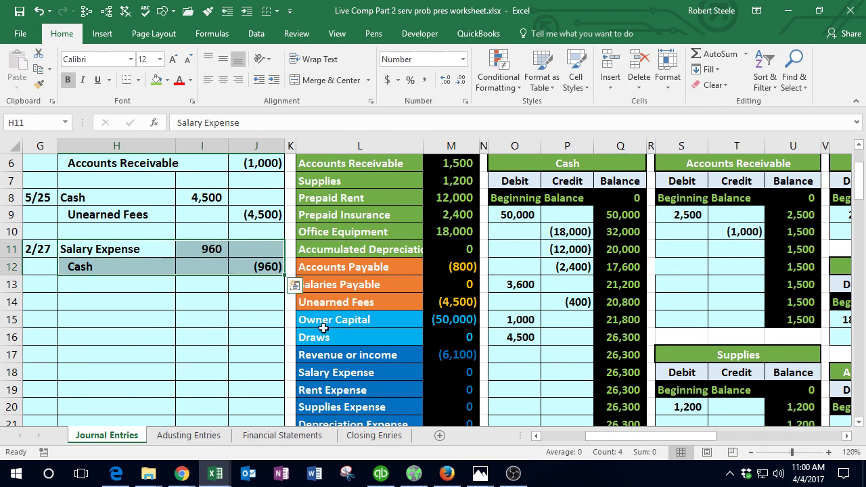
pyautogui.moveTo(479, 474)
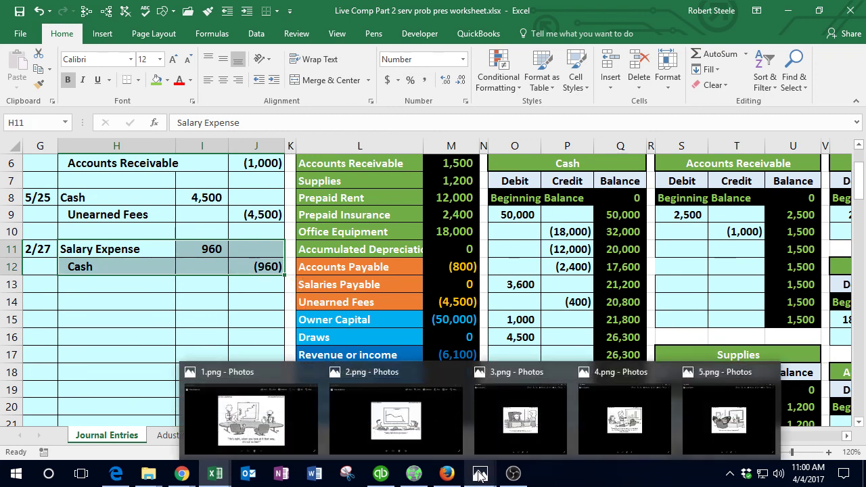
pyautogui.click(511, 418)
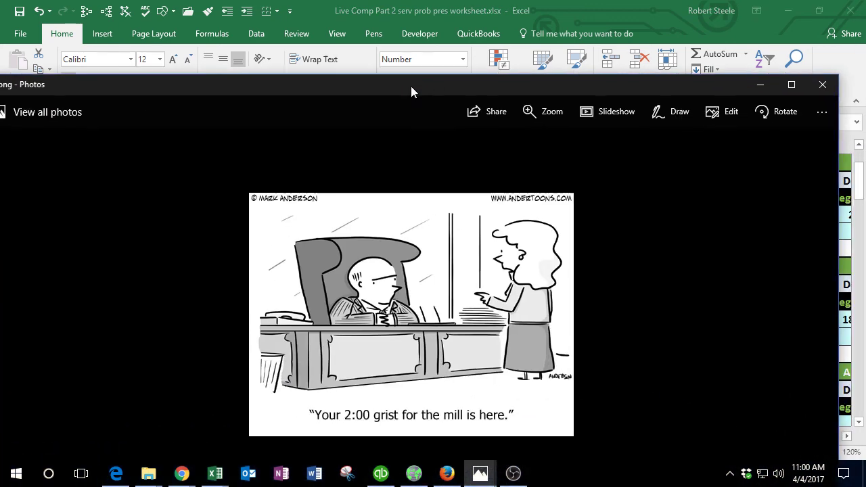
pyautogui.click(791, 84)
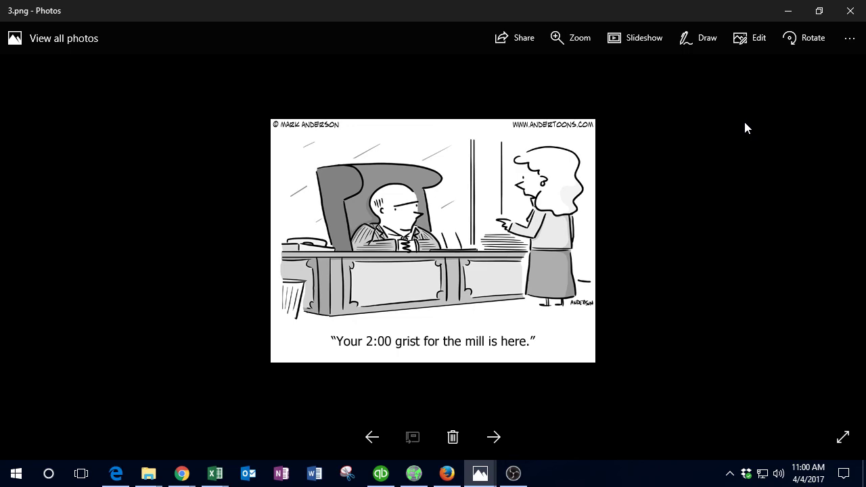
pyautogui.click(788, 15)
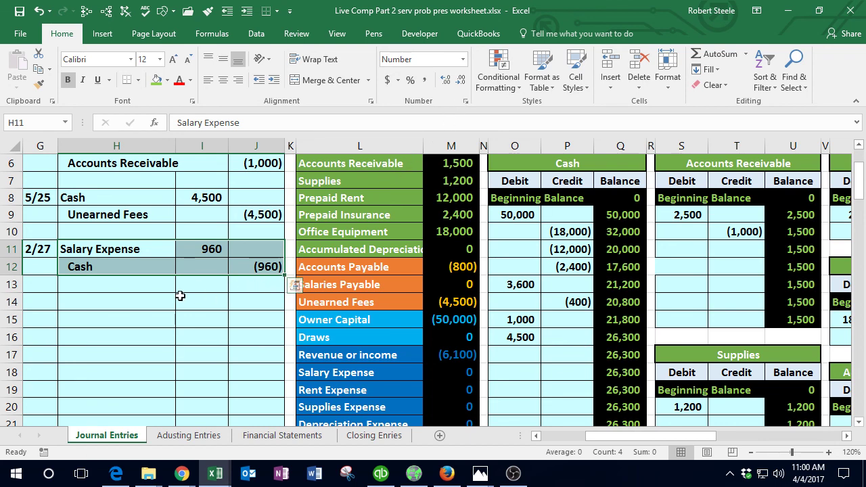
# Step: Link the Salary Expense T-account debit cell AI9 to the 960 debit with =I11
pyautogui.moveTo(122, 249); pyautogui.dragTo(186, 250)
pyautogui.click(320, 372)
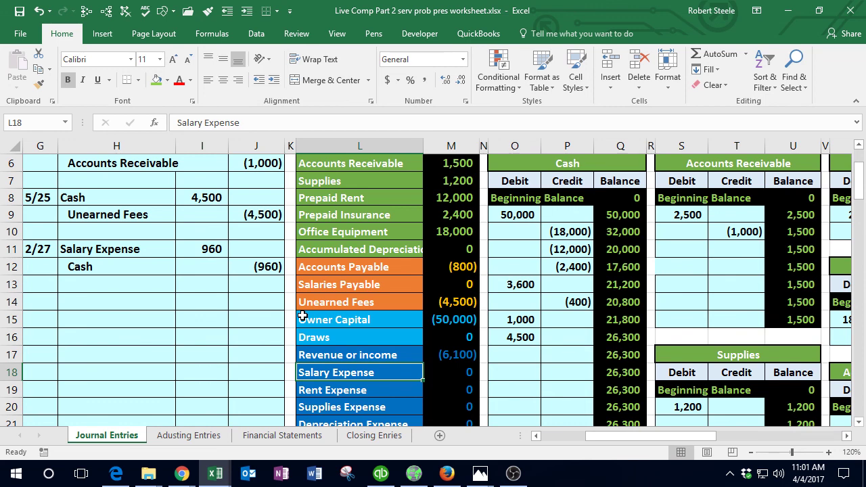
pyautogui.click(212, 249)
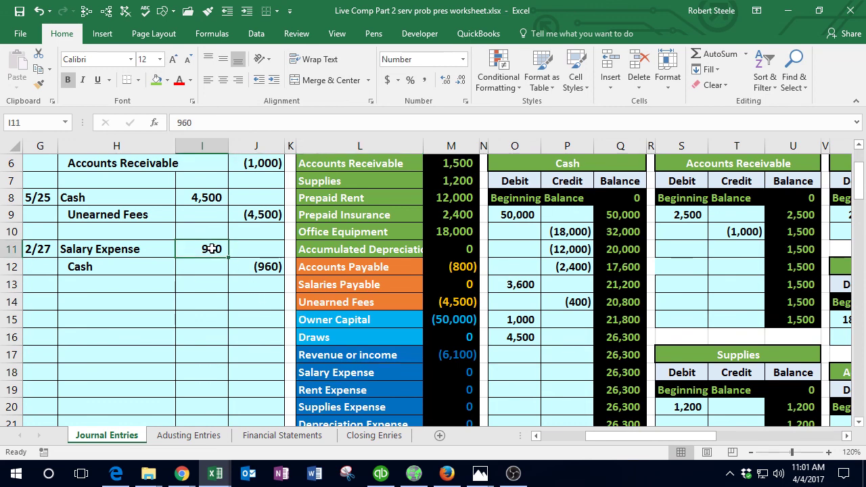
pyautogui.press('Right')
pyautogui.press('Right')
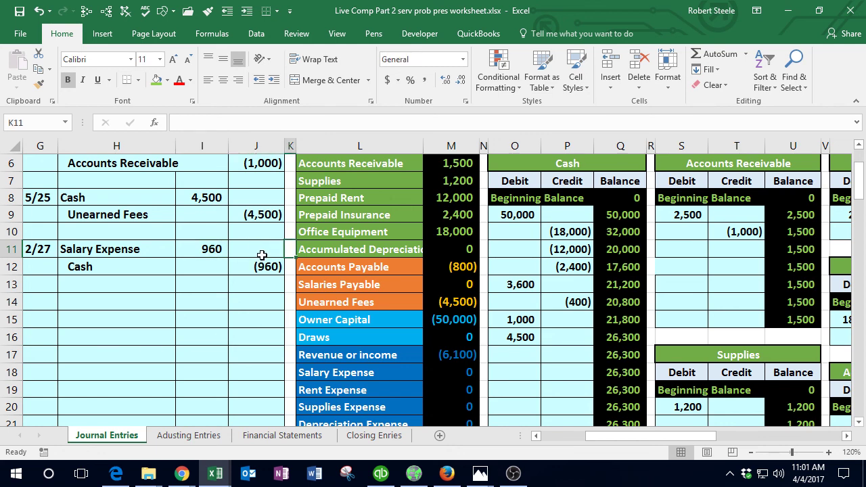
pyautogui.press('Right')
pyautogui.press('Right')
pyautogui.press('Right')
pyautogui.press('Right')
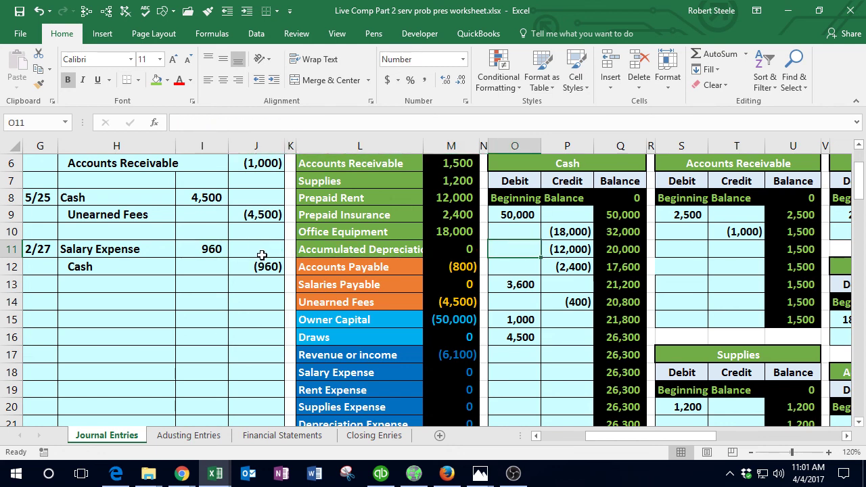
pyautogui.press('Right')
pyautogui.press('Right')
pyautogui.press('Right')
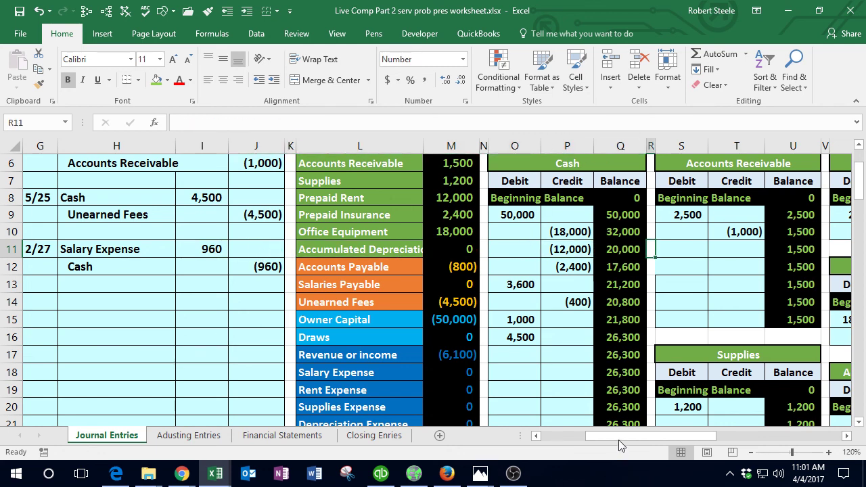
pyautogui.moveTo(619, 438); pyautogui.dragTo(749, 450)
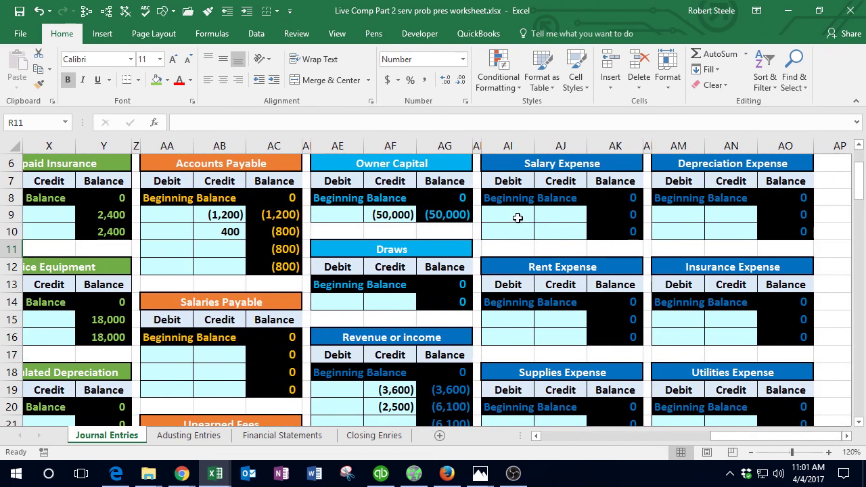
pyautogui.click(518, 218)
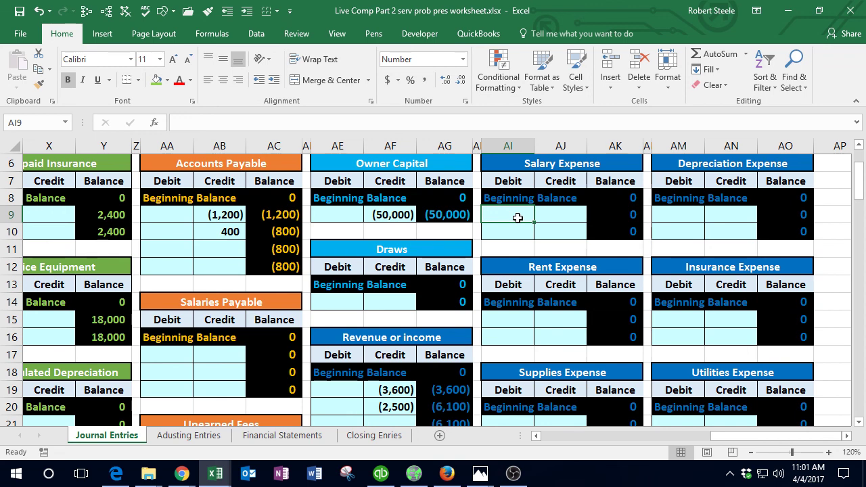
pyautogui.write('=')
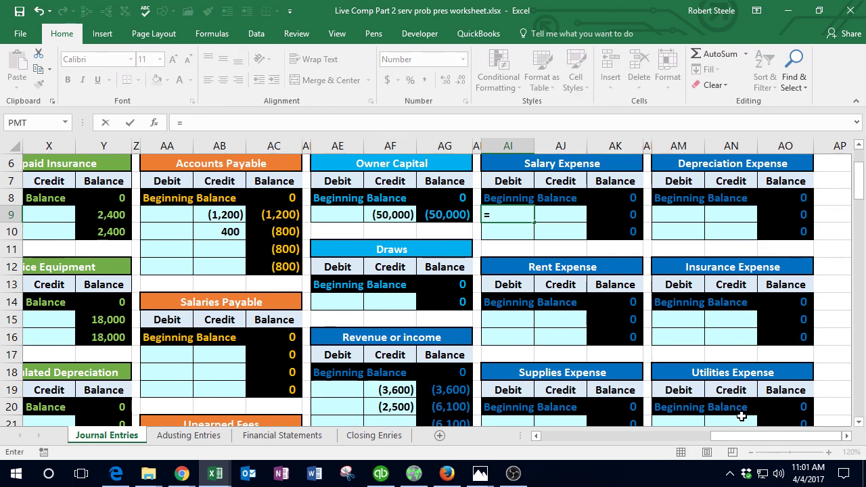
pyautogui.moveTo(740, 439); pyautogui.dragTo(613, 439)
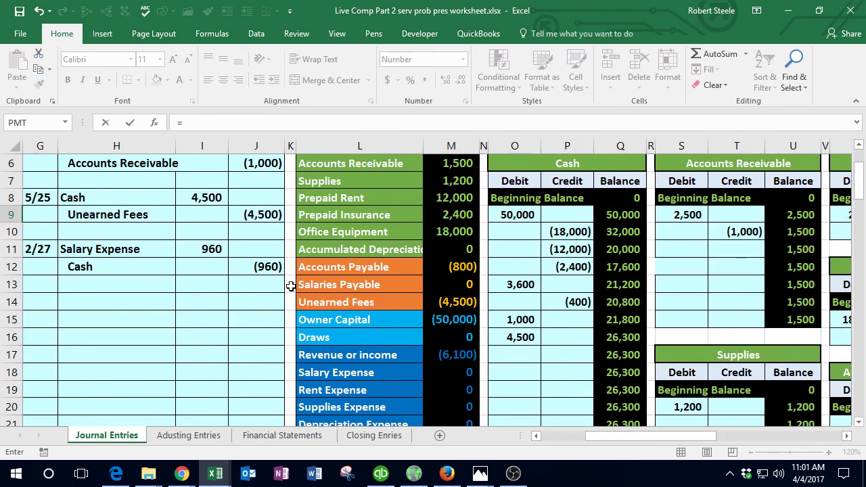
pyautogui.click(210, 248)
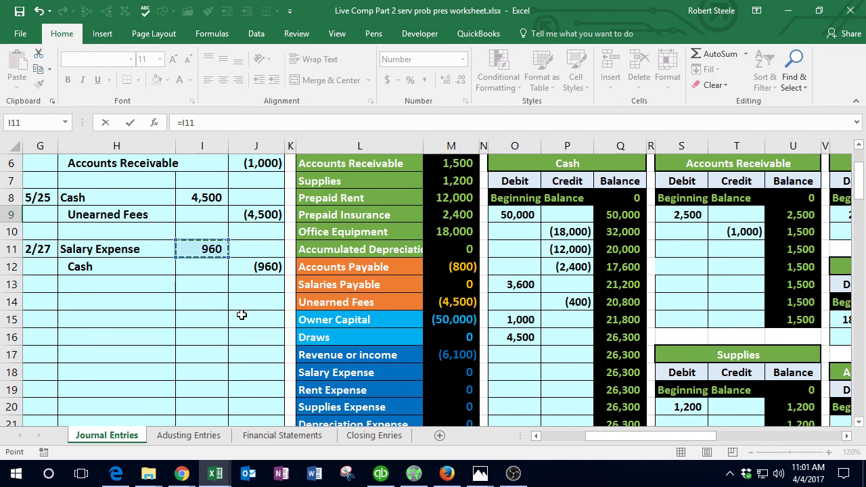
pyautogui.press('Return')
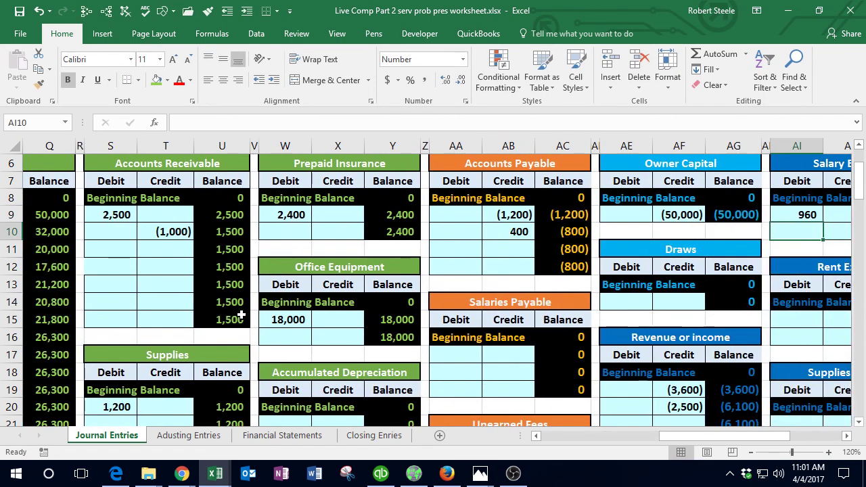
# Step: Verify the trial balance shows Salary Expense 960 and its debits-minus-credits check
pyautogui.moveTo(699, 438); pyautogui.dragTo(642, 457)
pyautogui.hscroll(-3, 642, 457)
pyautogui.click(420, 372)
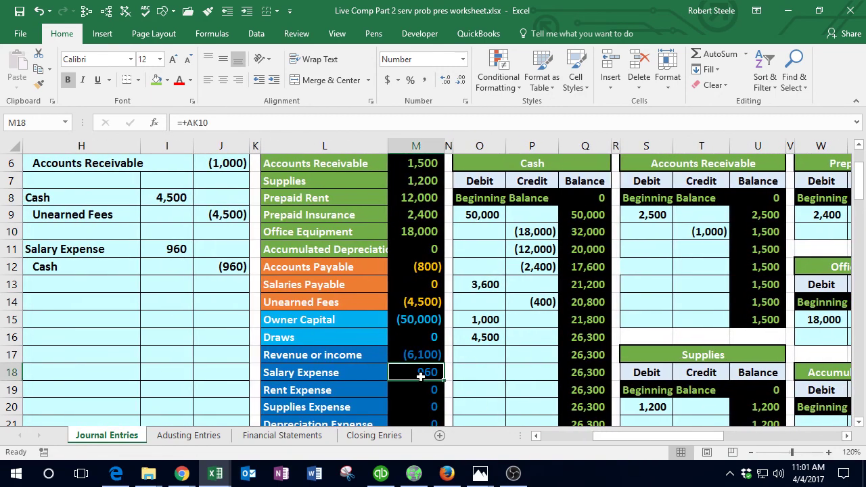
pyautogui.scroll(-1, 420, 376)
pyautogui.scroll(-2, 421, 377)
pyautogui.click(422, 373)
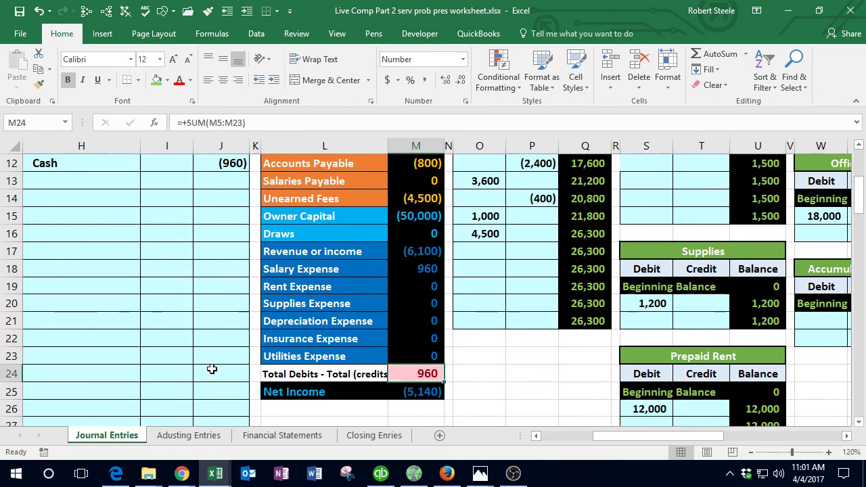
pyautogui.scroll(1, 133, 360)
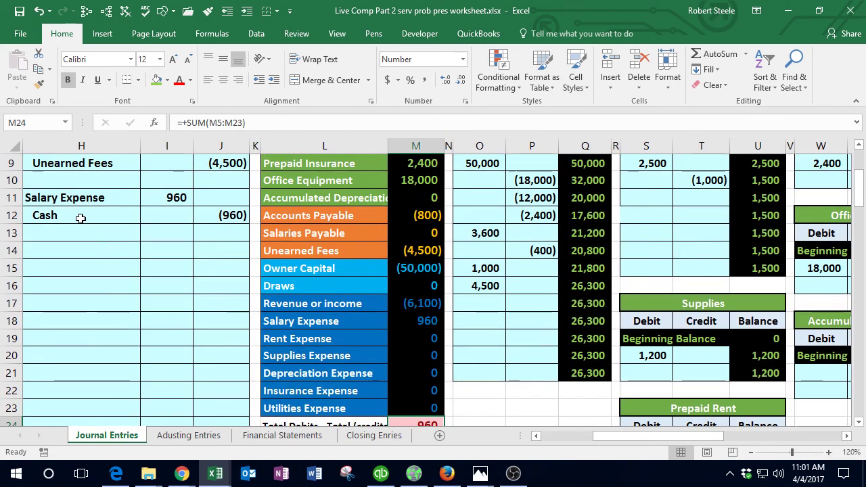
# Step: Select the Cash credit line in H12 and the Cash T-account cell O17
pyautogui.click(122, 215)
pyautogui.moveTo(122, 215); pyautogui.dragTo(223, 214)
pyautogui.scroll(2, 207, 338)
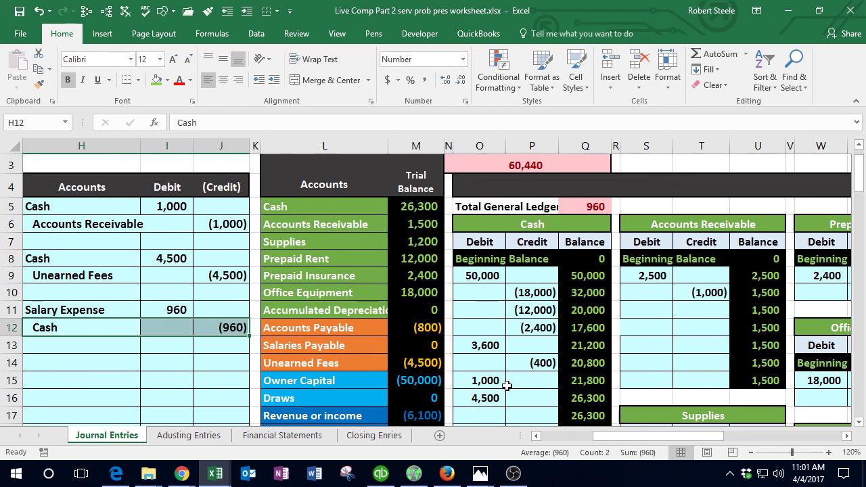
pyautogui.click(485, 410)
pyautogui.scroll(-1, 485, 410)
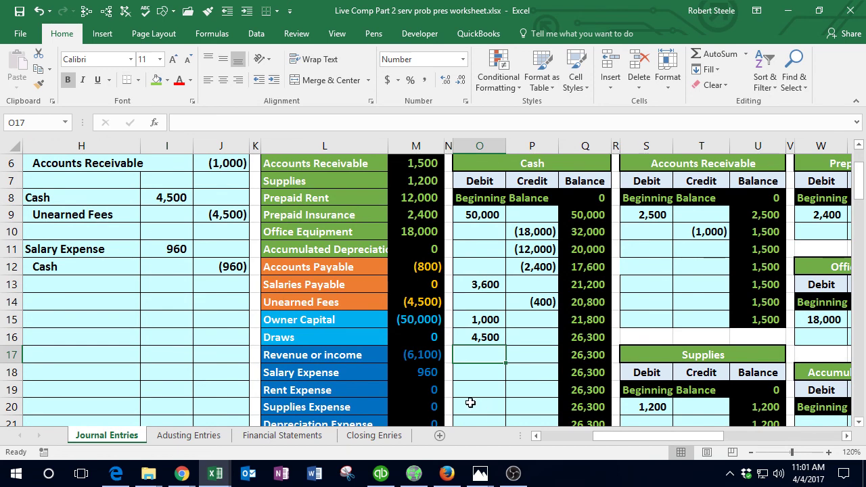
# Step: Enter =J12 in Cash T-account credit cell P17 to post the (960) salary payment
pyautogui.write('=')
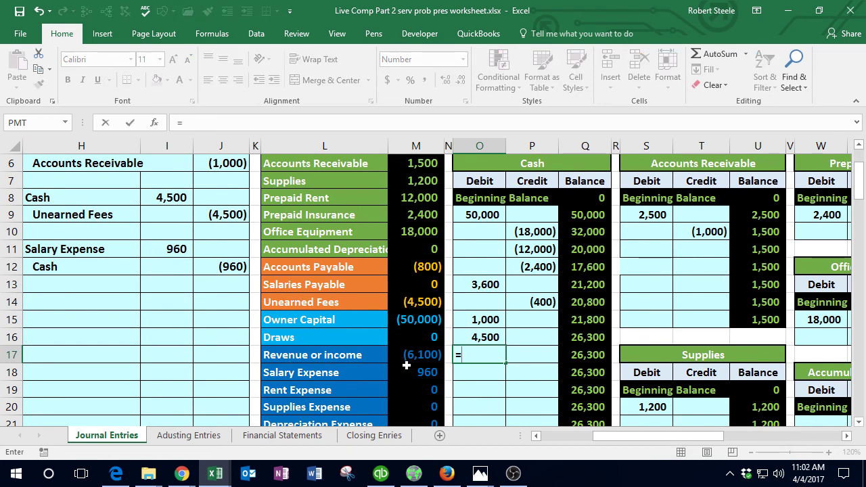
pyautogui.press('Escape')
pyautogui.click(516, 353)
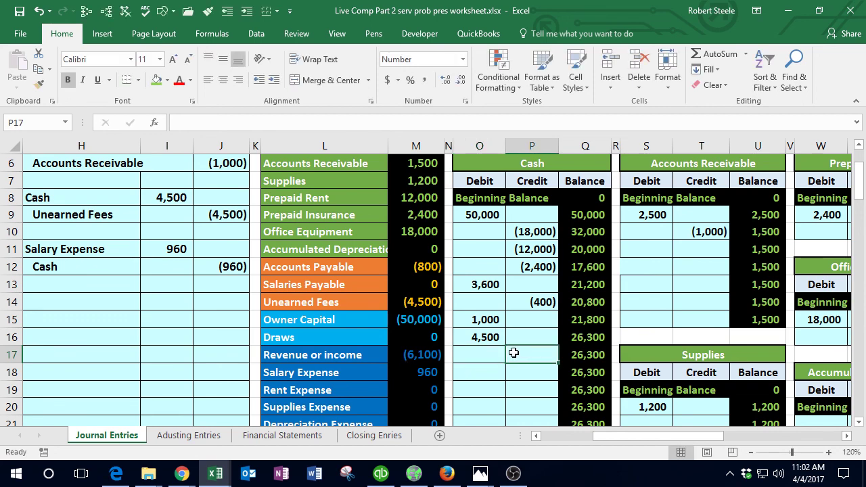
pyautogui.write('=')
pyautogui.click(234, 267)
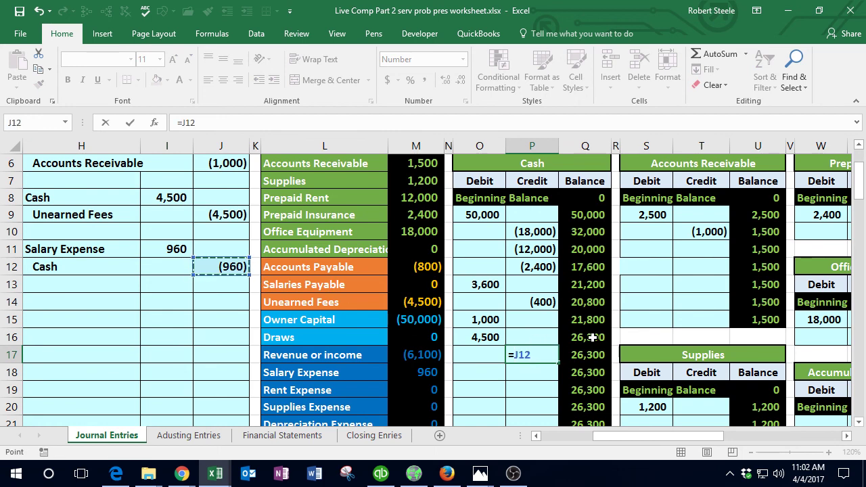
pyautogui.press('Return')
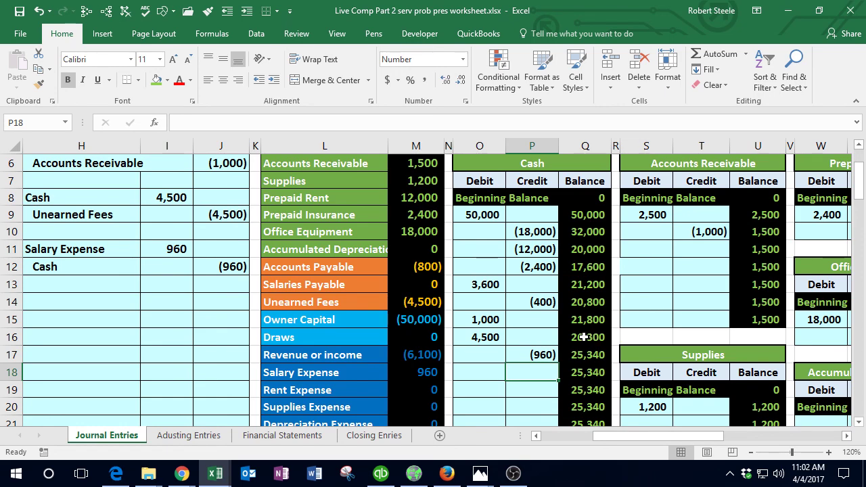
# Step: Confirm the trial balance shows Cash at 25,340 and debits minus credits at zero
pyautogui.scroll(1, 589, 337)
pyautogui.click(419, 206)
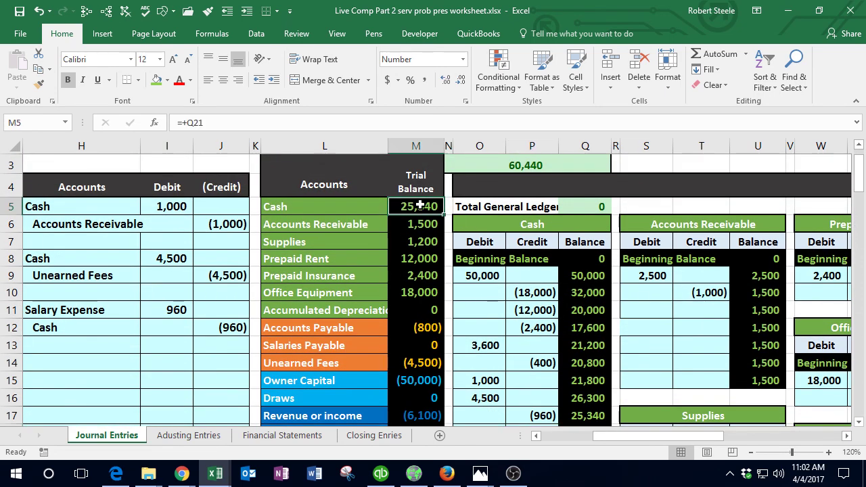
pyautogui.scroll(-3, 416, 202)
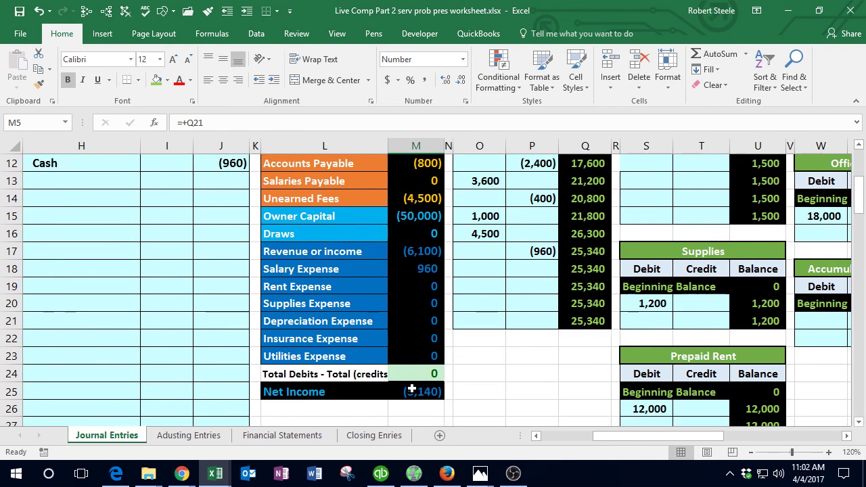
pyautogui.click(412, 373)
pyautogui.scroll(4, 286, 368)
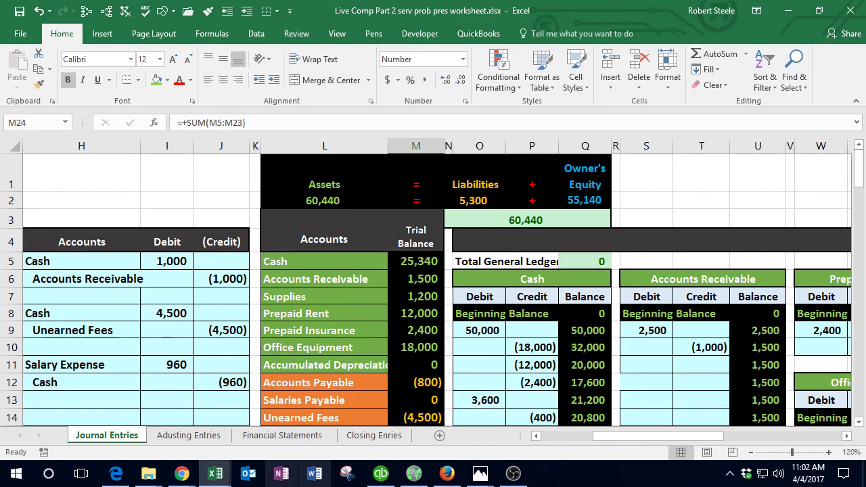
pyautogui.click(381, 474)
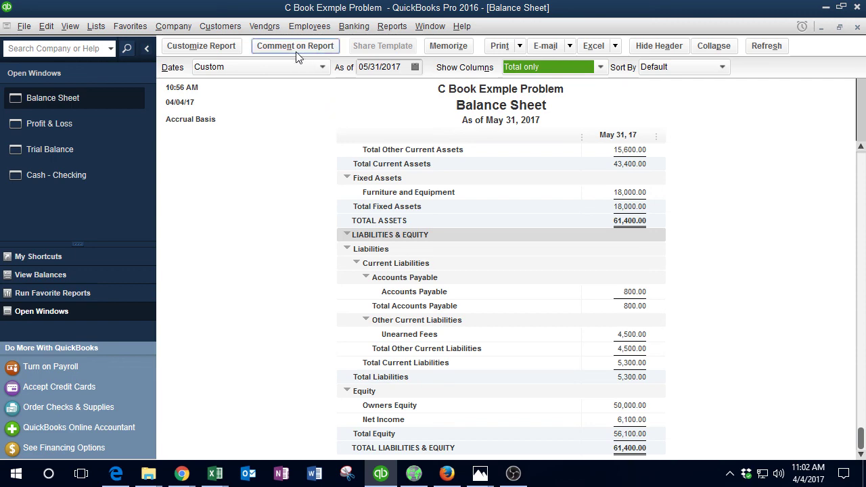
# Step: Start check 1004 dated 05/27/2017 in the Cash - Checking register
pyautogui.click(100, 174)
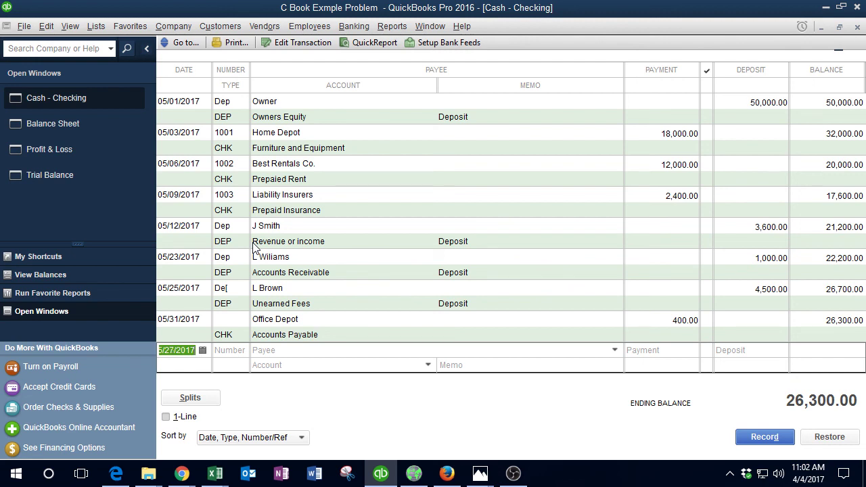
pyautogui.press('Tab')
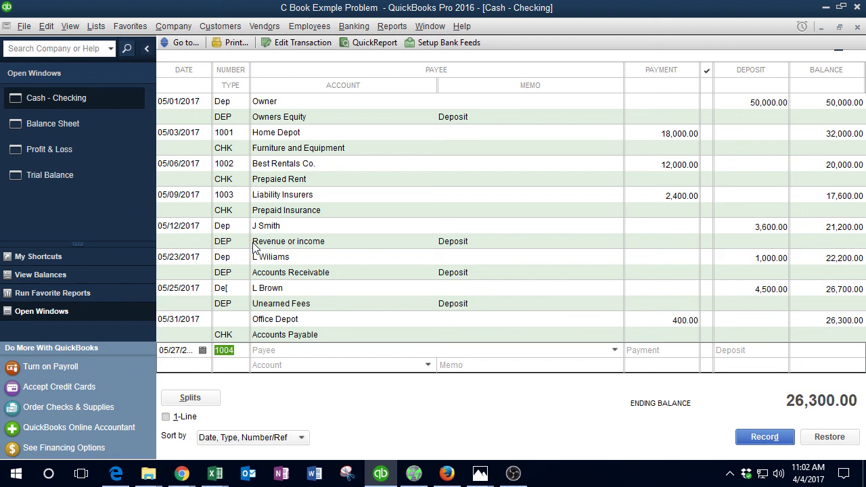
pyautogui.press('Tab')
# Step: Copy the employee's name from the 5/27 description in Data.xlsx into check 1004's Payee
pyautogui.click(214, 476)
pyautogui.click(142, 412)
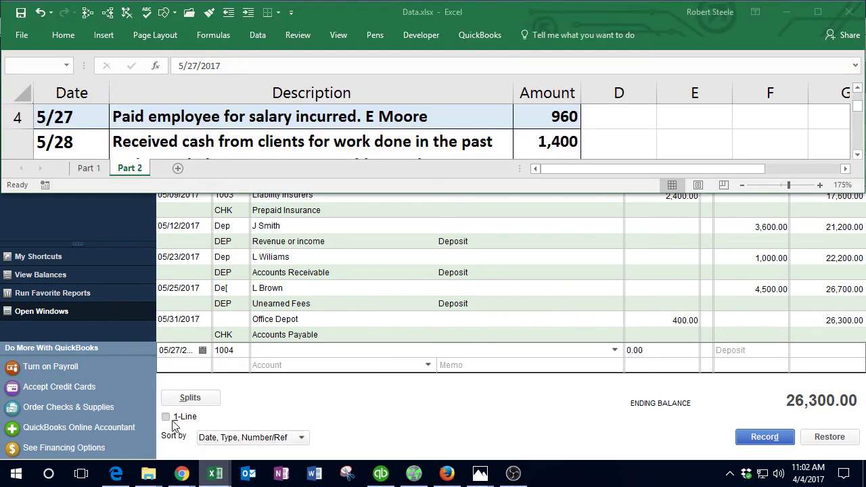
pyautogui.click(392, 132)
pyautogui.doubleClick(370, 116)
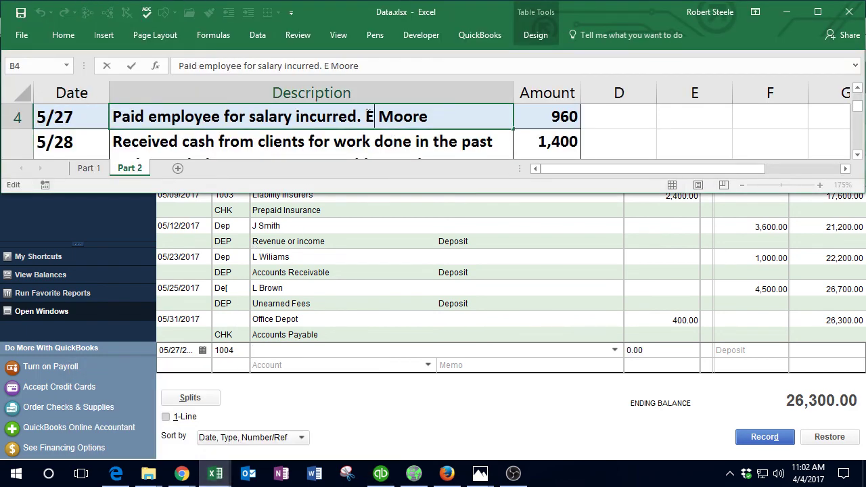
pyautogui.moveTo(367, 116); pyautogui.dragTo(434, 119)
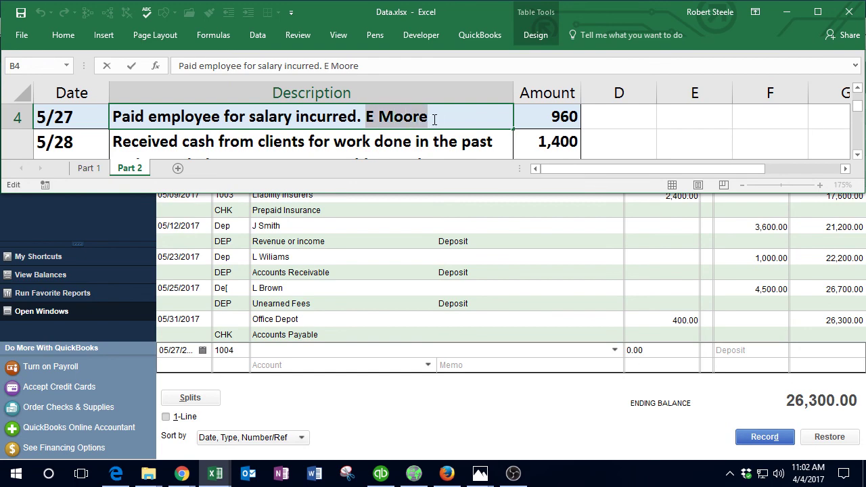
pyautogui.click(275, 347)
pyautogui.hotkey('ctrl', 'v')
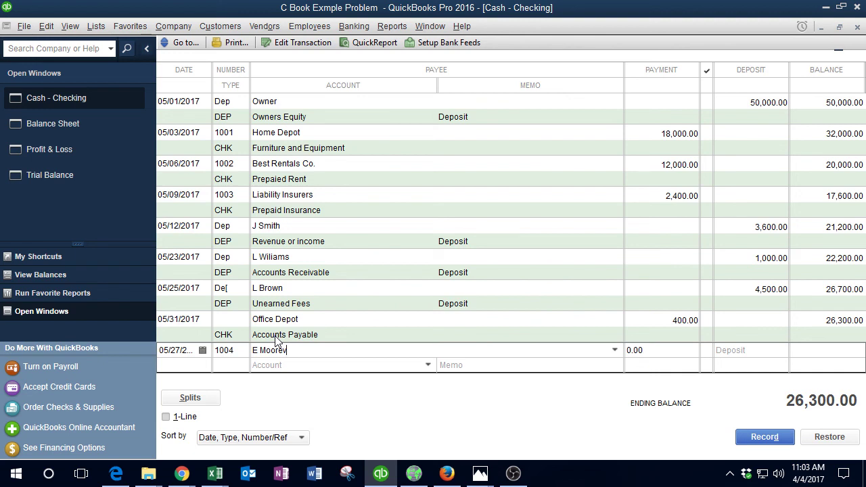
# Step: Quick-add the payee as an Employee and enter a 960.00 payment on check 1004
pyautogui.press('Tab')
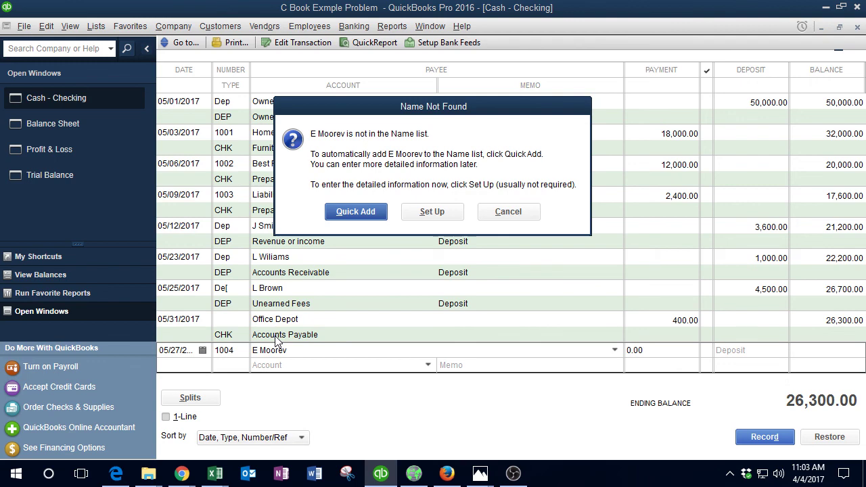
pyautogui.click(353, 212)
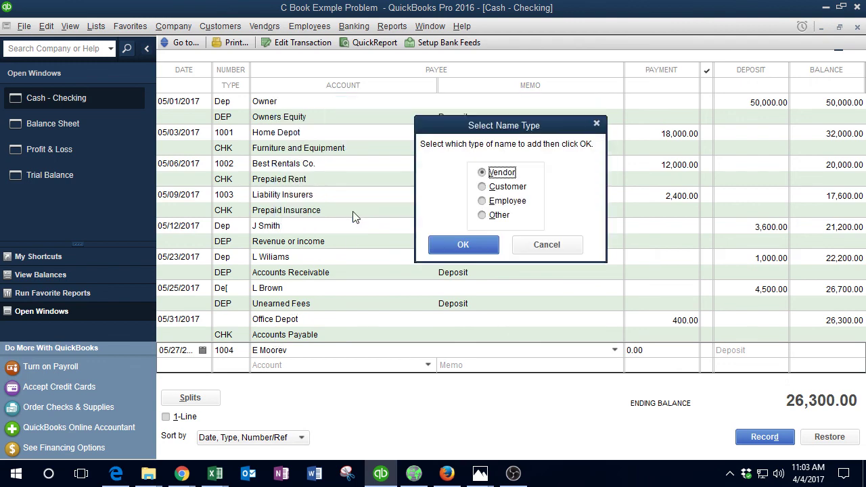
pyautogui.click(482, 201)
pyautogui.click(466, 246)
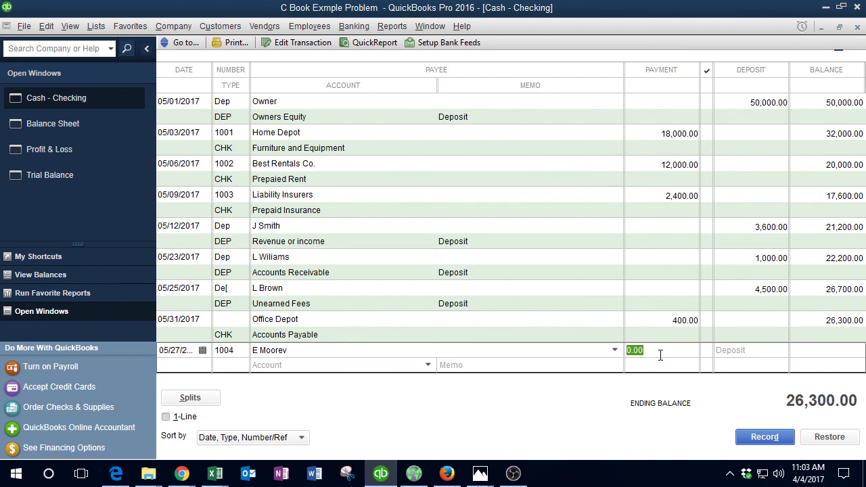
pyautogui.write('960')
pyautogui.press('Tab')
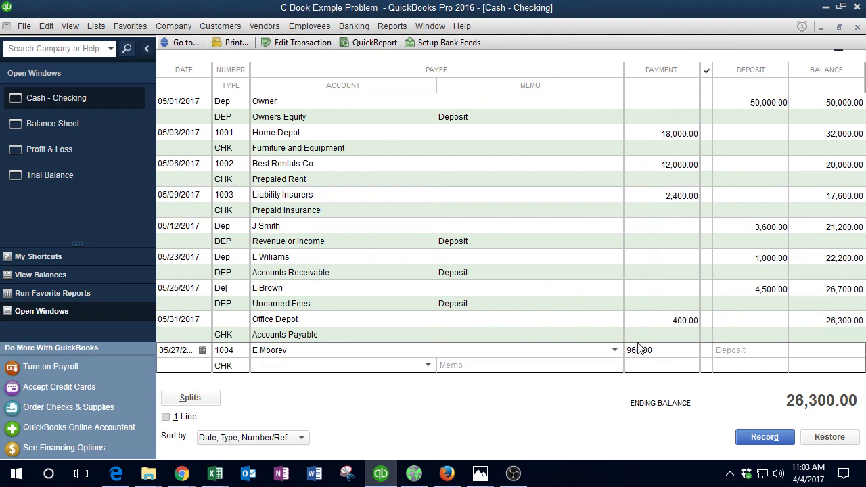
pyautogui.click(427, 365)
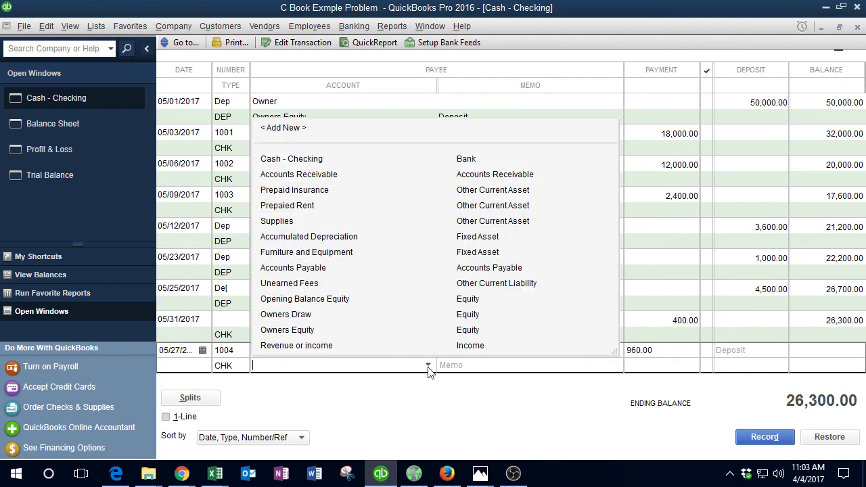
# Step: Copy the Salary Expense account name from the Live Comp trial balance cell L18
pyautogui.click(428, 368)
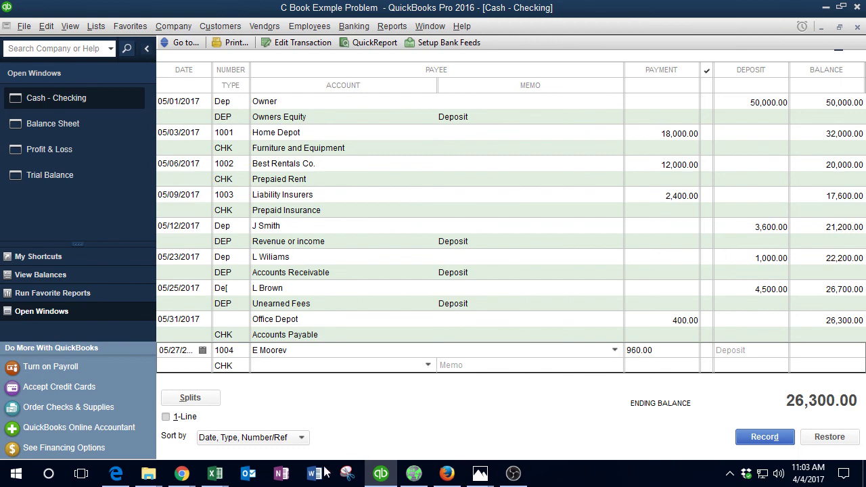
pyautogui.moveTo(212, 478)
pyautogui.click(271, 433)
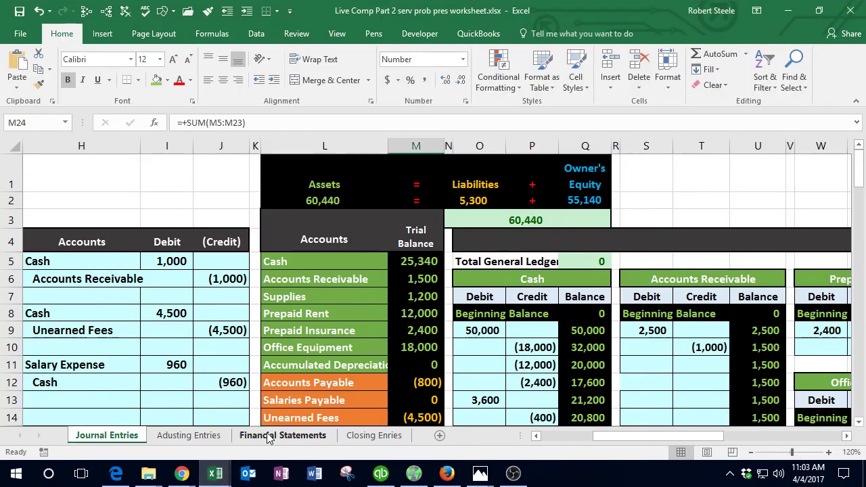
pyautogui.click(365, 369)
pyautogui.scroll(-1, 365, 369)
pyautogui.scroll(-2, 365, 368)
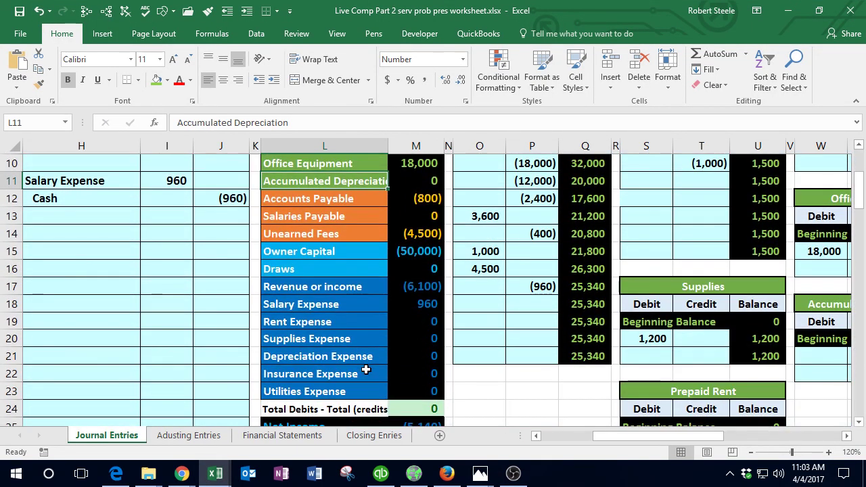
pyautogui.doubleClick(346, 307)
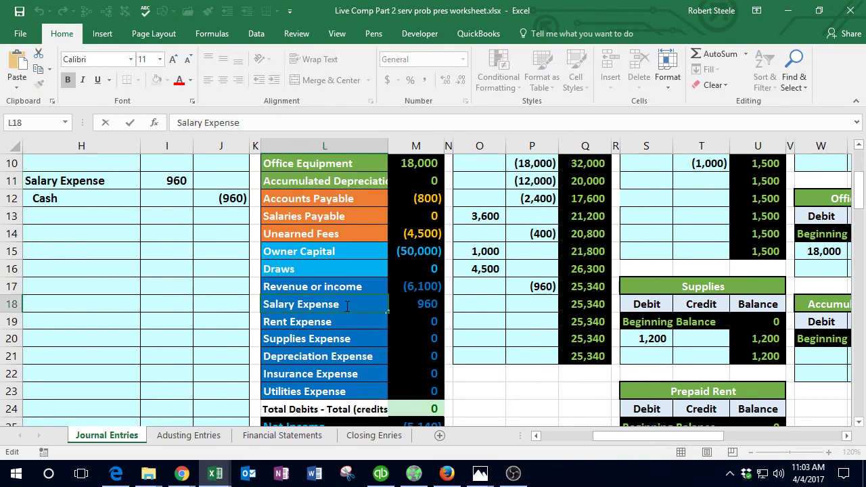
pyautogui.moveTo(346, 307); pyautogui.dragTo(224, 300)
pyautogui.hotkey('ctrl', 'c')
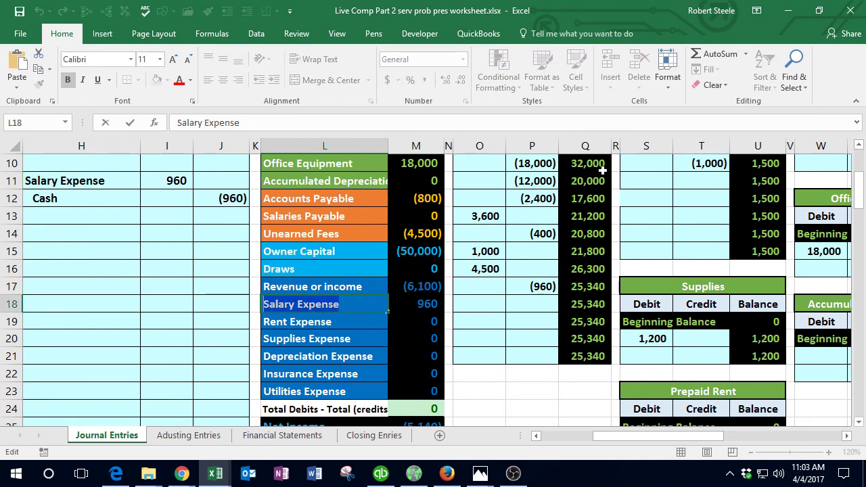
pyautogui.write('cash')
pyautogui.click(380, 473)
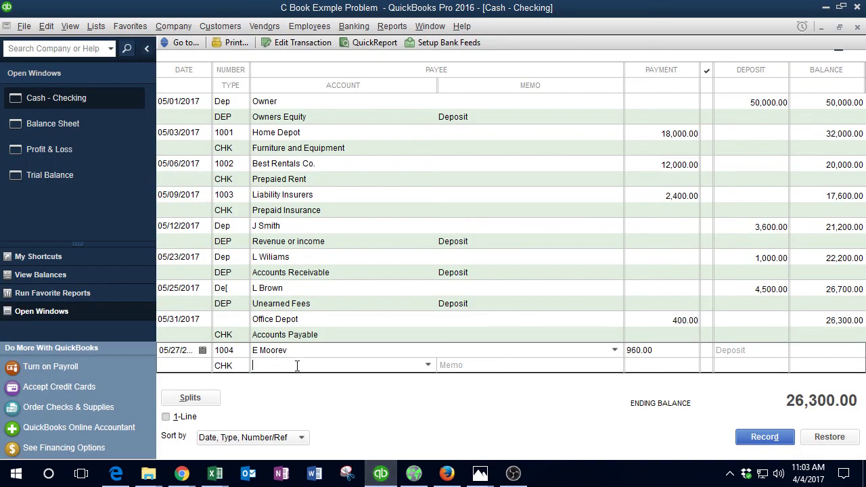
# Step: Set check 1004's account to a new Salary Expense account and record the check
pyautogui.hotkey('ctrl', 'v')
pyautogui.press('Tab')
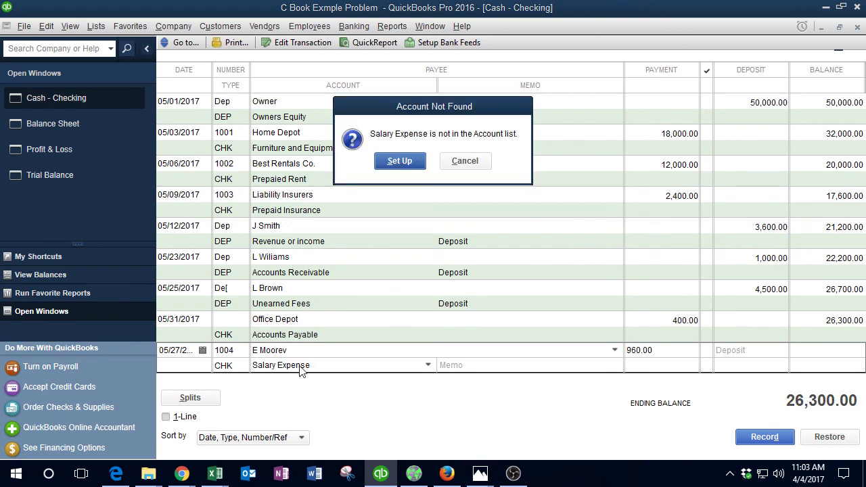
pyautogui.press('Return')
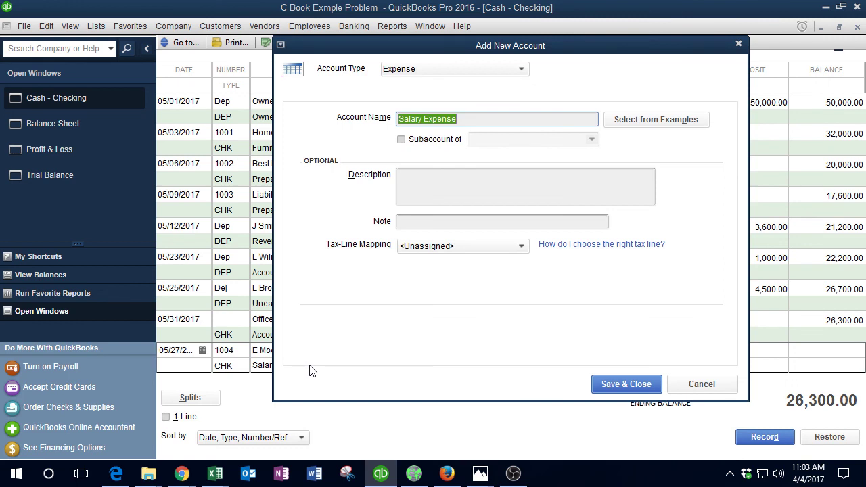
pyautogui.click(623, 384)
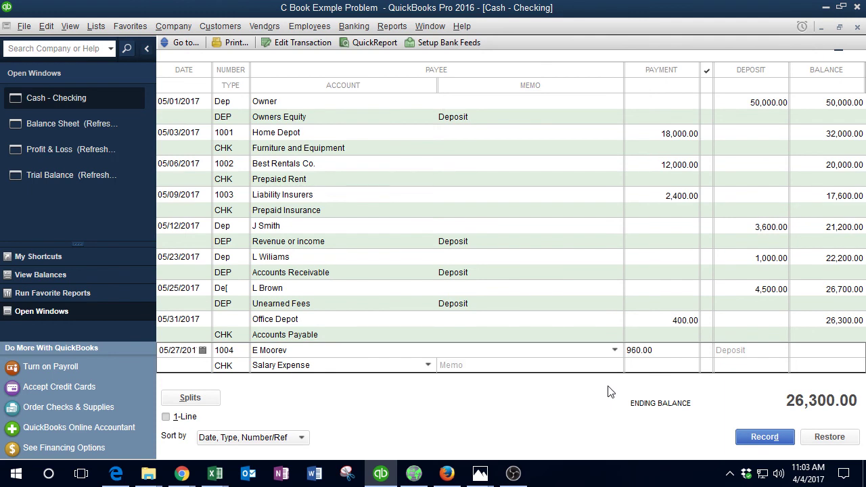
pyautogui.press('Return')
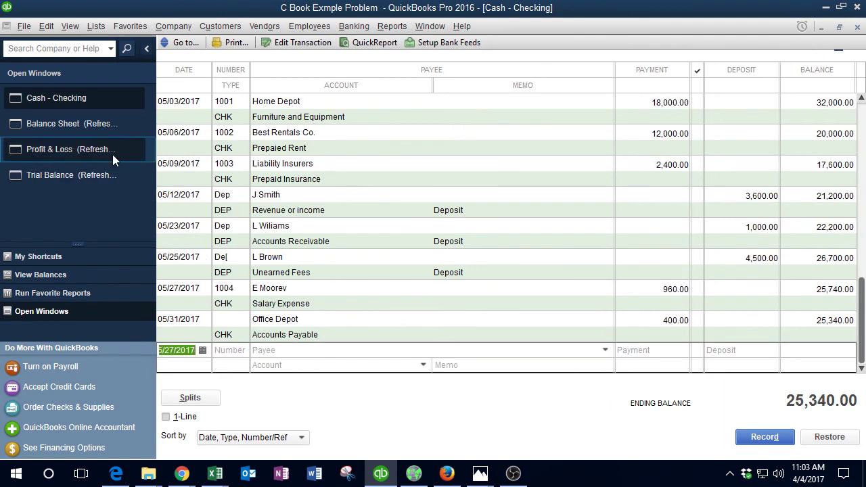
# Step: Refresh the Trial Balance report, showing Cash 25,340 and totals of 61,400
pyautogui.click(67, 174)
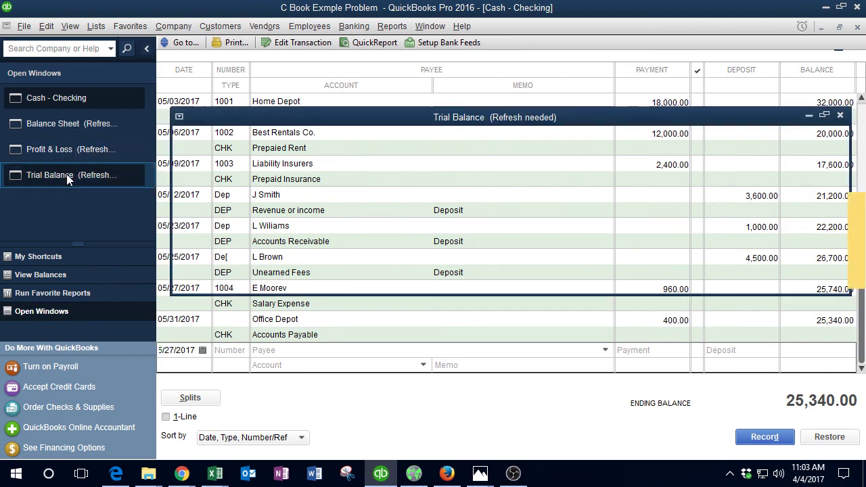
pyautogui.click(332, 302)
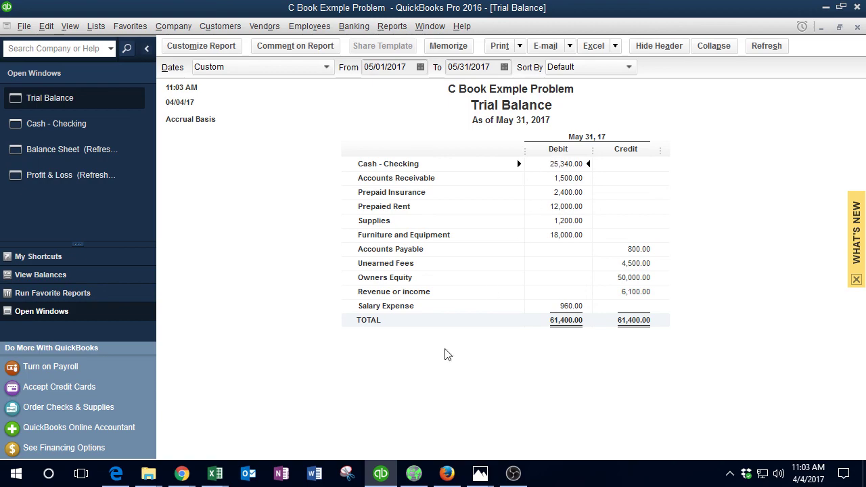
pyautogui.moveTo(216, 475)
pyautogui.click(257, 433)
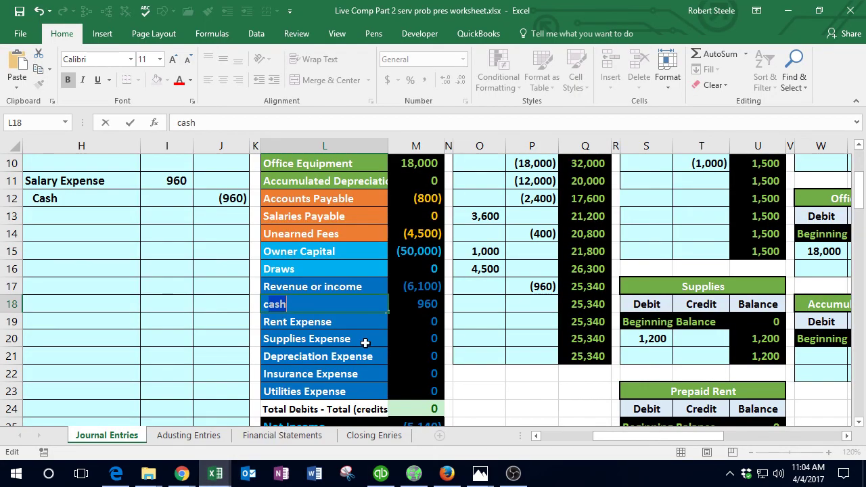
# Step: Finish the Cash label entry and inspect the formula behind the trial balance's 960 amount
pyautogui.scroll(2, 400, 257)
pyautogui.scroll(-1, 401, 280)
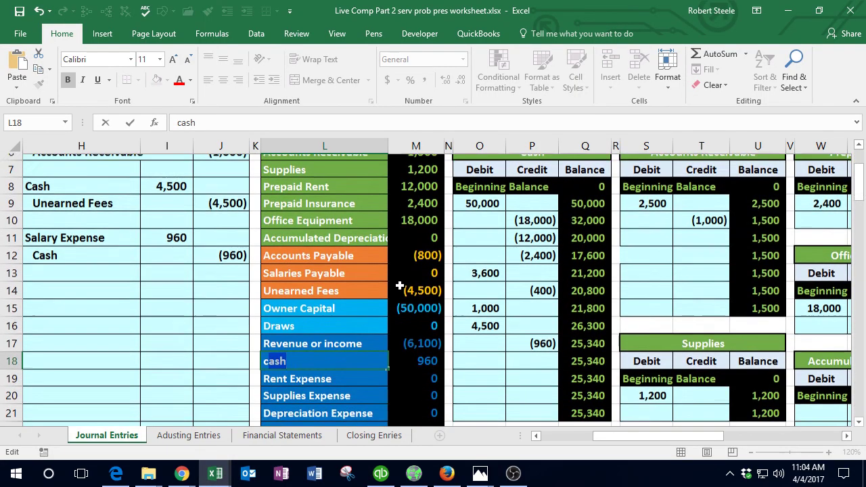
pyautogui.click(411, 388)
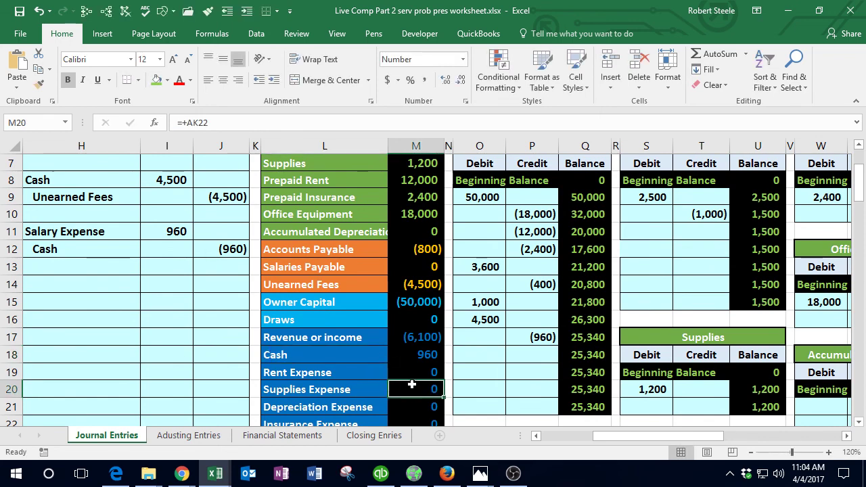
pyautogui.click(416, 359)
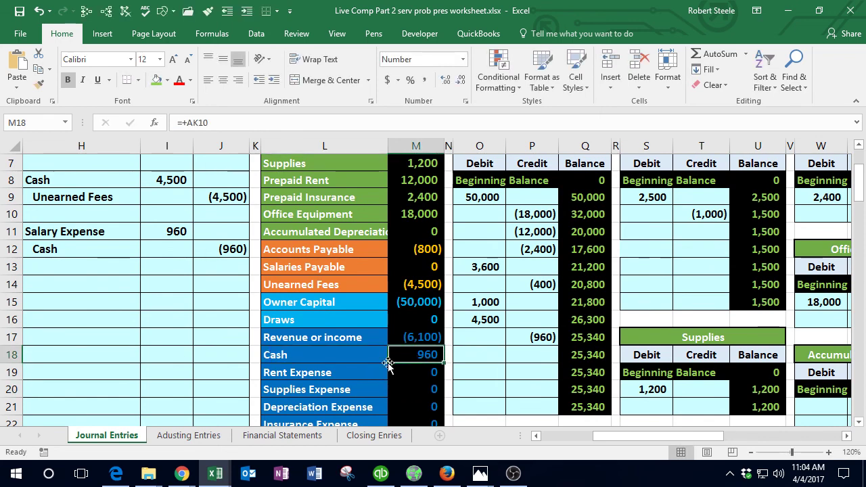
pyautogui.click(336, 360)
# Step: Copy Salary Expense from H11 and paste it over the Cash label beside 960
pyautogui.click(107, 233)
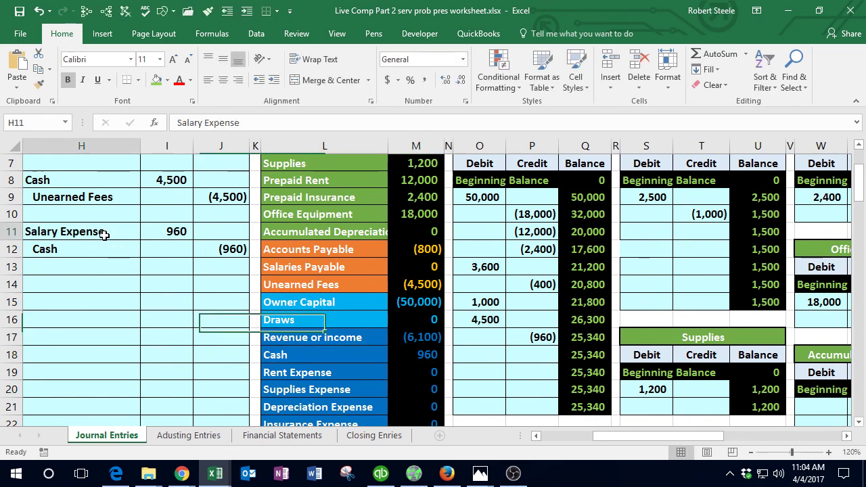
pyautogui.hotkey('ctrl', 'c')
pyautogui.click(293, 352)
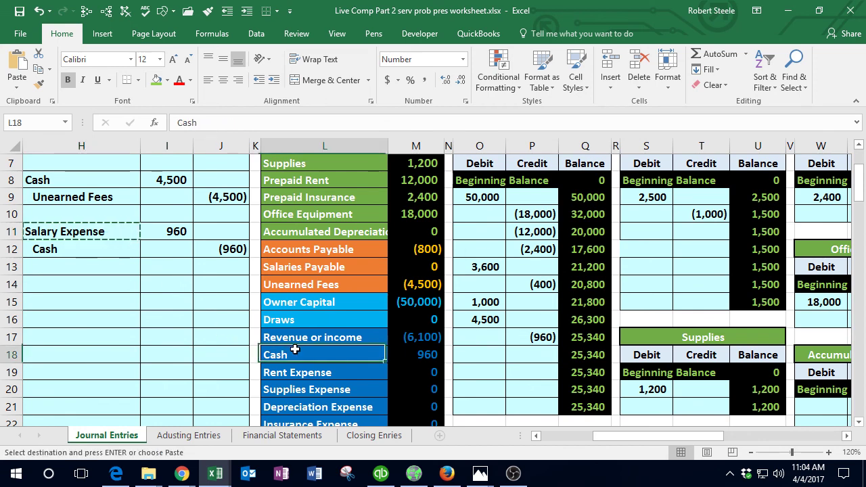
pyautogui.rightClick(293, 351)
pyautogui.click(330, 73)
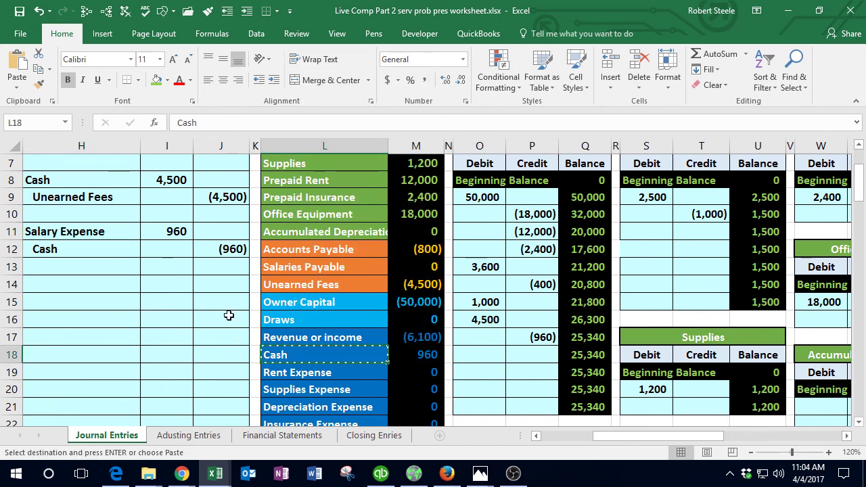
pyautogui.rightClick(95, 235)
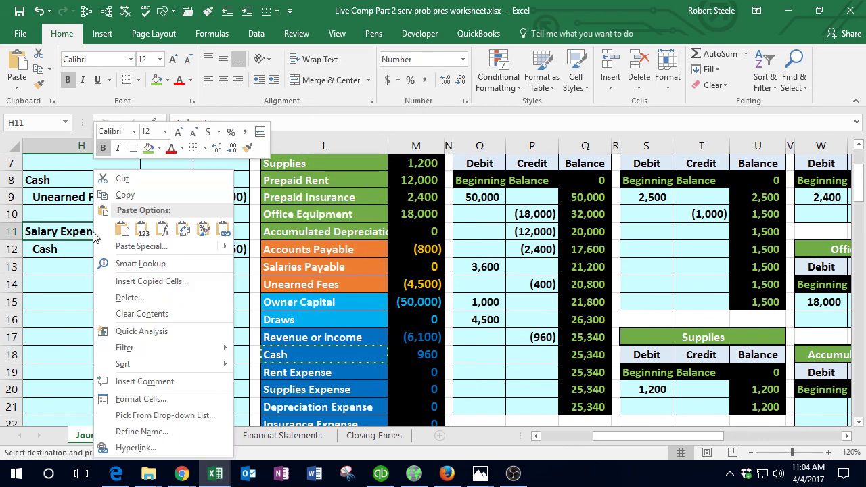
pyautogui.click(125, 195)
pyautogui.click(293, 351)
pyautogui.rightClick(294, 352)
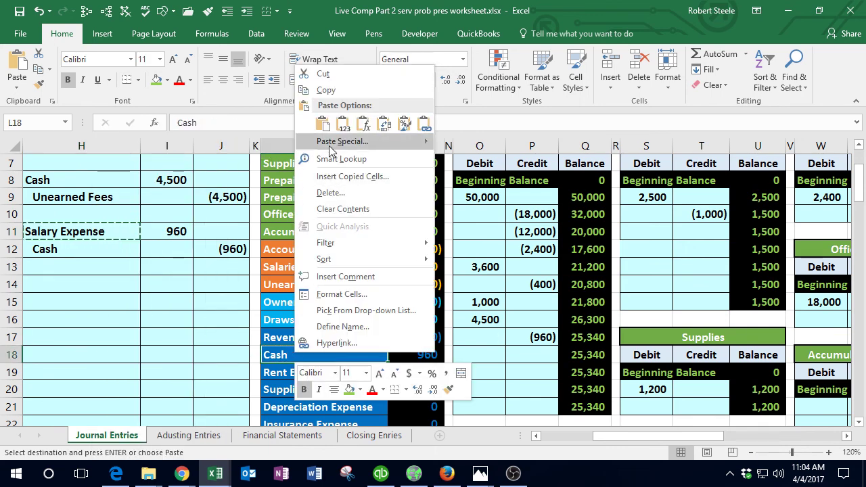
pyautogui.click(315, 121)
pyautogui.click(422, 355)
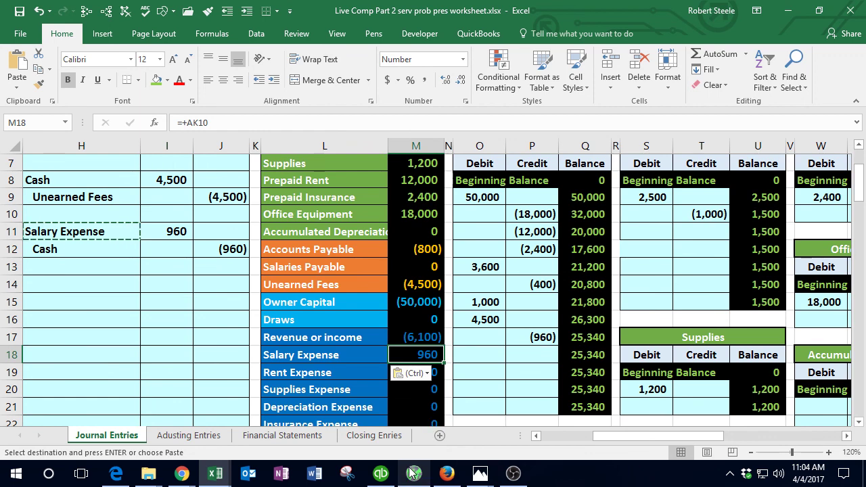
pyautogui.moveTo(380, 473)
pyautogui.click(420, 369)
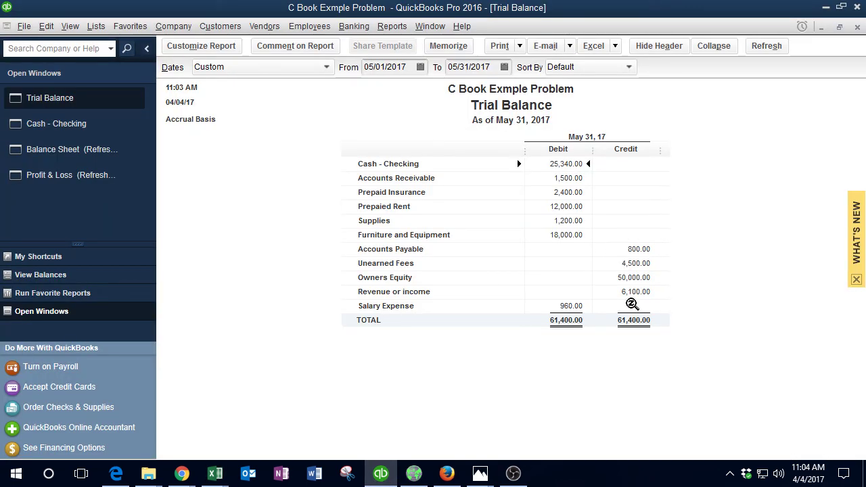
# Step: Refresh the May 2017 Profit & Loss, showing Salary Expense 960.00 and net income 5,140.00
pyautogui.click(573, 305)
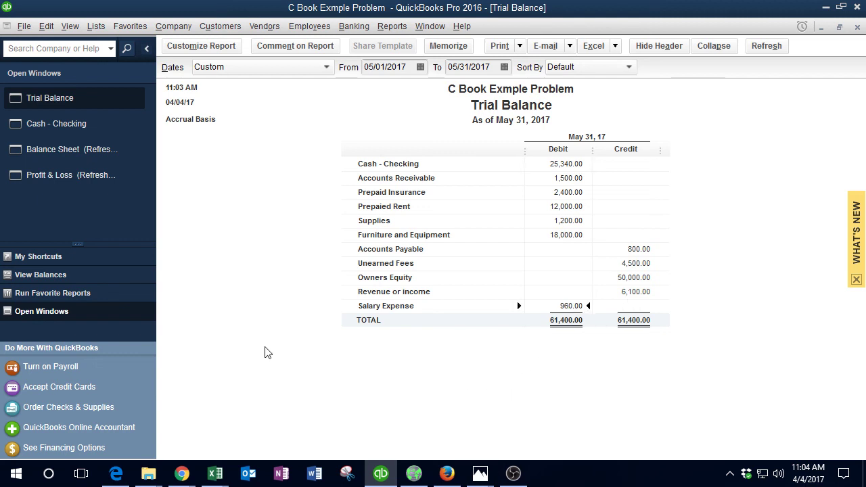
pyautogui.click(68, 179)
pyautogui.click(339, 252)
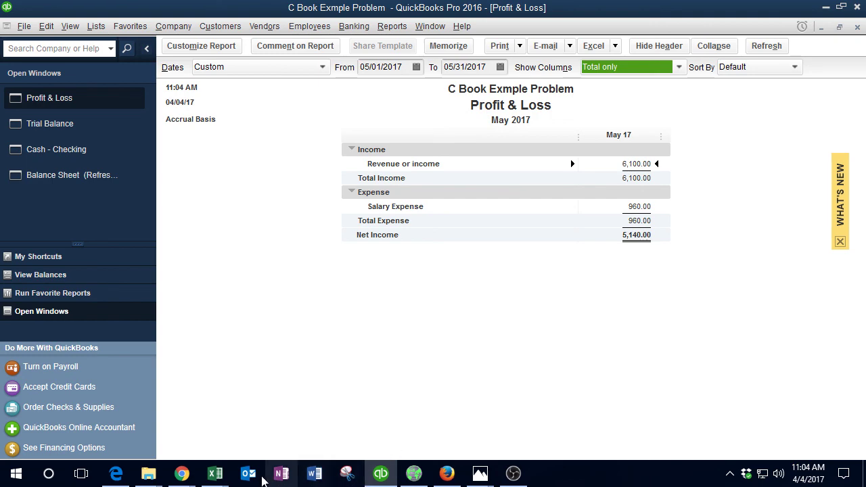
pyautogui.moveTo(215, 474)
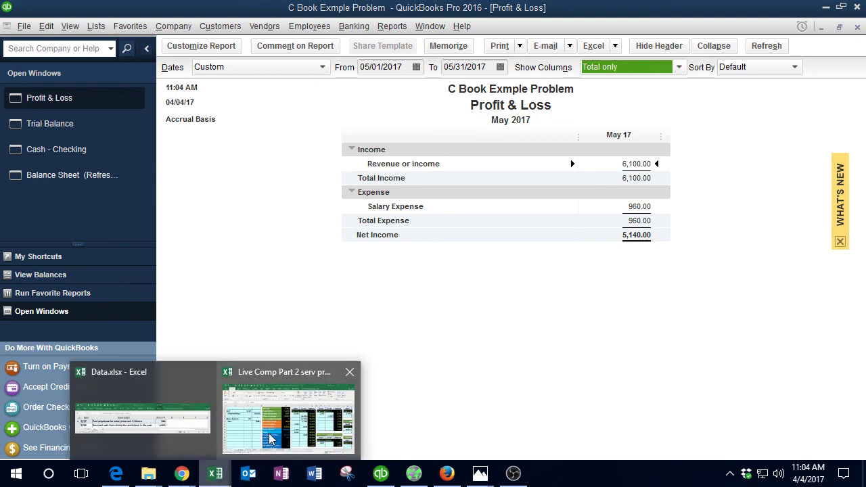
pyautogui.click(321, 392)
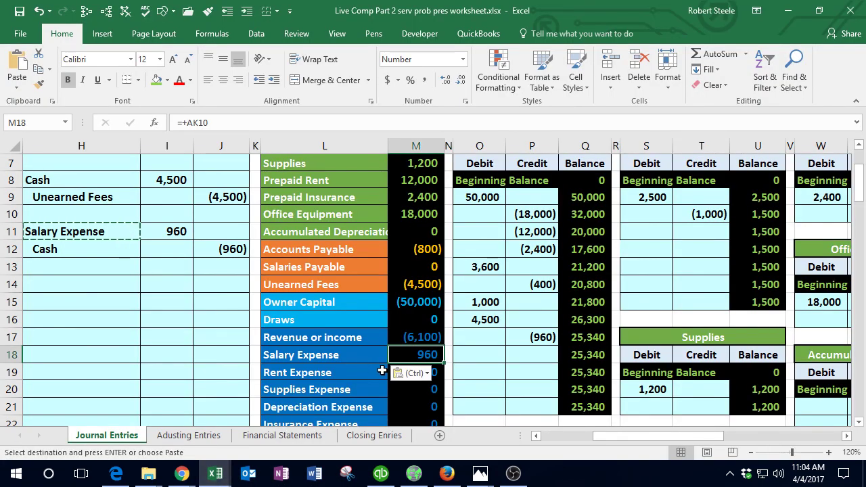
# Step: Confirm M25's =SUM(M17:M23) gives Net Income (5,140), then select journal cell G14
pyautogui.scroll(-2, 420, 372)
pyautogui.scroll(-1, 421, 371)
pyautogui.doubleClick(420, 372)
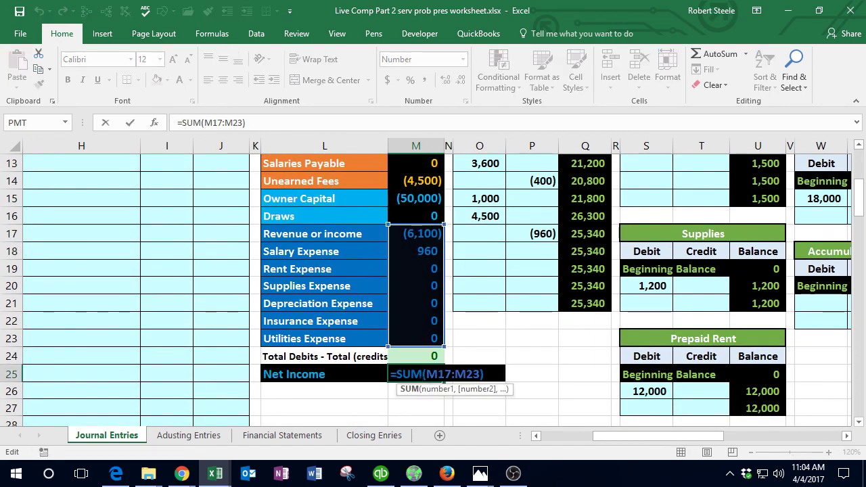
pyautogui.press('Return')
pyautogui.scroll(3, 197, 347)
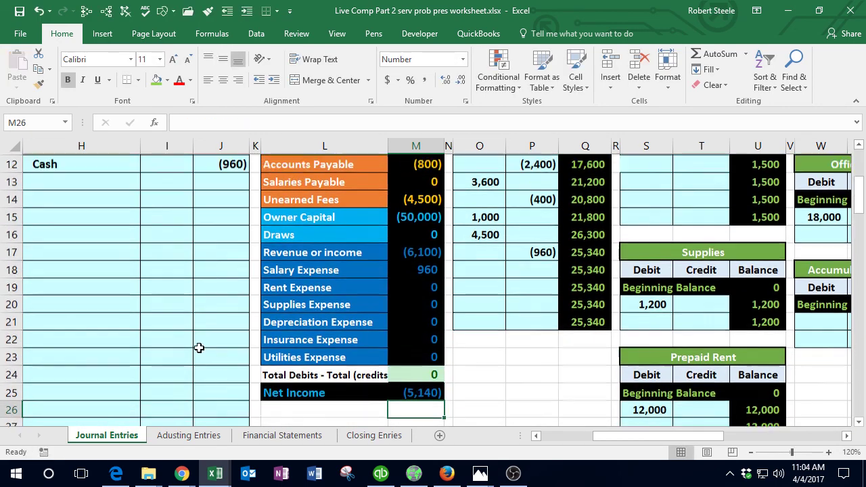
pyautogui.click(536, 436)
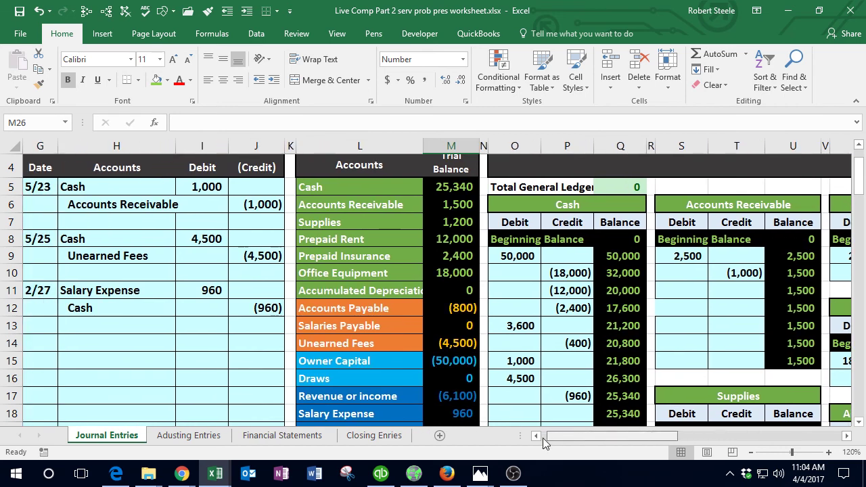
pyautogui.click(47, 342)
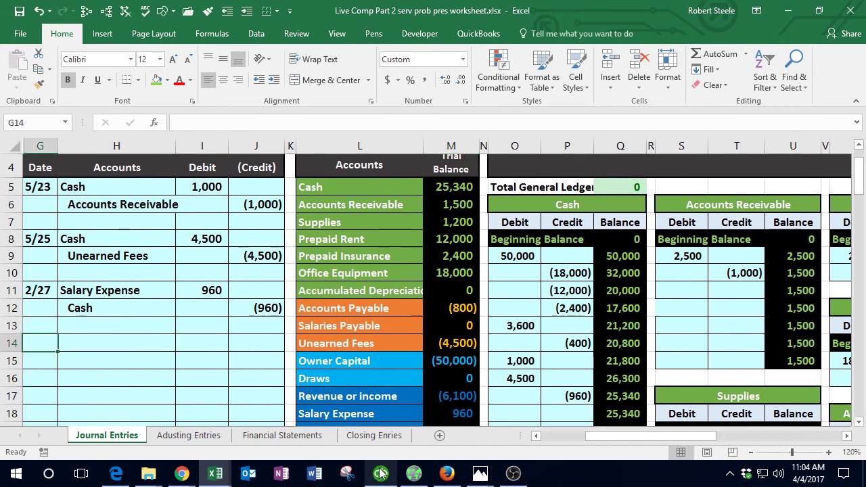
# Step: In Data.xlsx, paste the green done format onto the 5/27 salary row A4:C4
pyautogui.moveTo(216, 474)
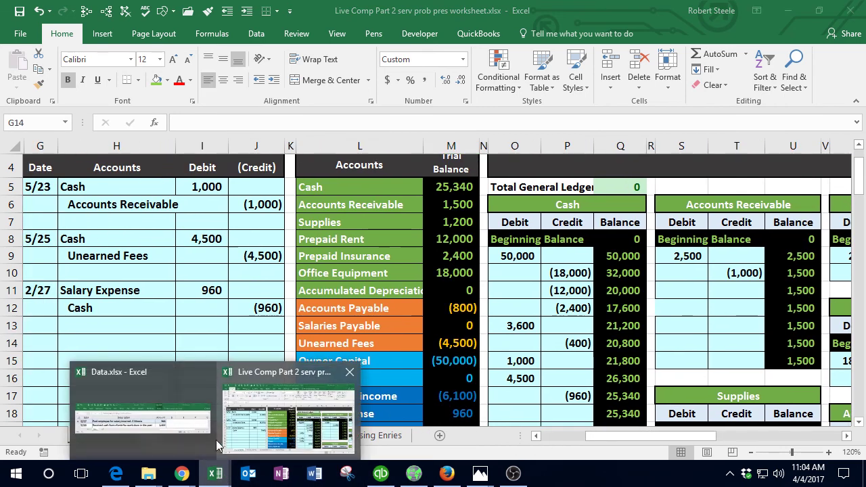
pyautogui.click(182, 419)
pyautogui.moveTo(84, 111); pyautogui.dragTo(534, 111)
pyautogui.rightClick(534, 112)
pyautogui.click(556, 157)
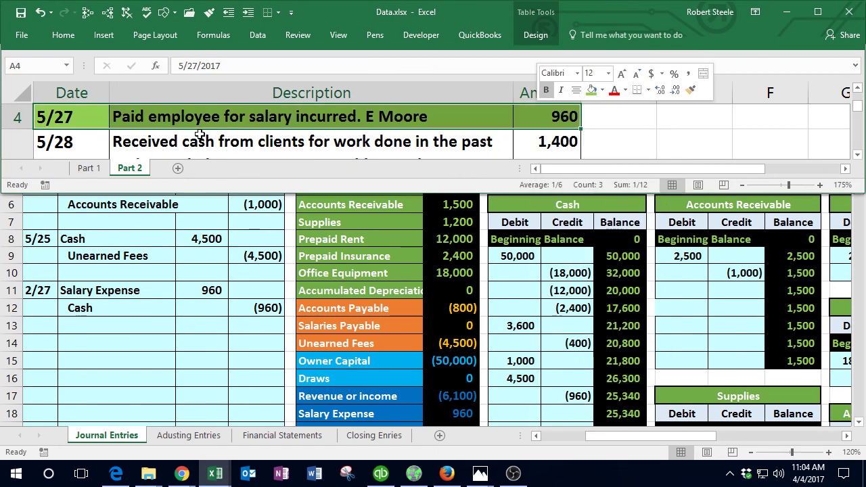
# Step: Review the 5/28 transaction, 1,400 collected on receivables, and return to journal cell G14
pyautogui.click(168, 142)
pyautogui.scroll(-1, 168, 142)
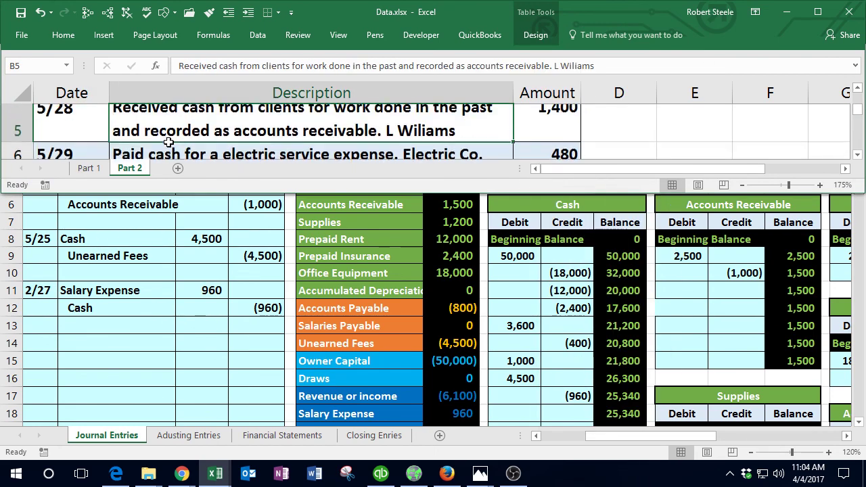
pyautogui.press('Left')
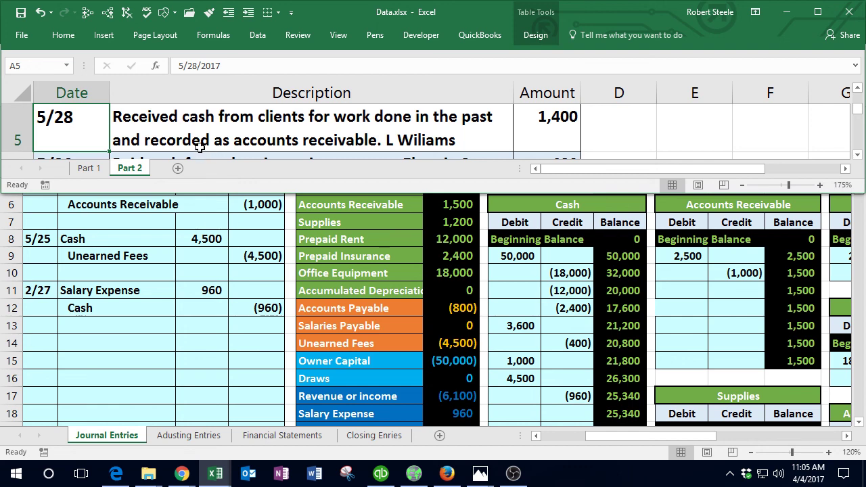
pyautogui.click(53, 343)
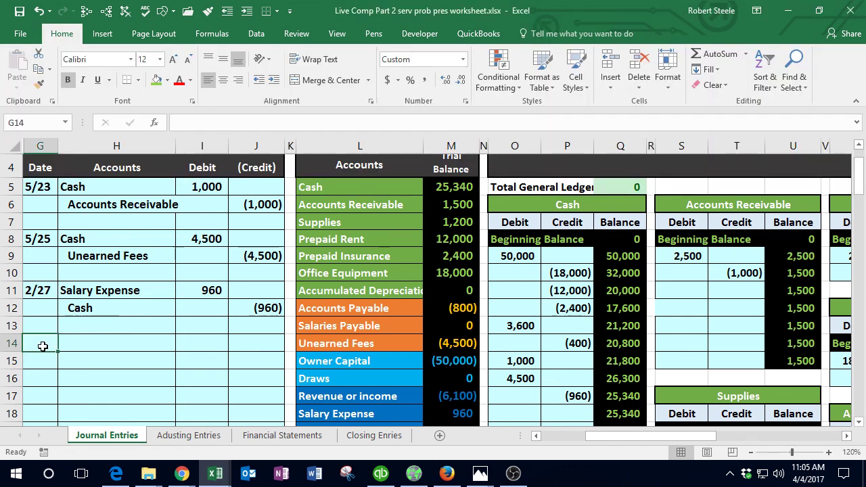
# Step: Date the journal entry 5/28 in G14 and paste the Cash account name into H14
pyautogui.write('5/28')
pyautogui.press('Return')
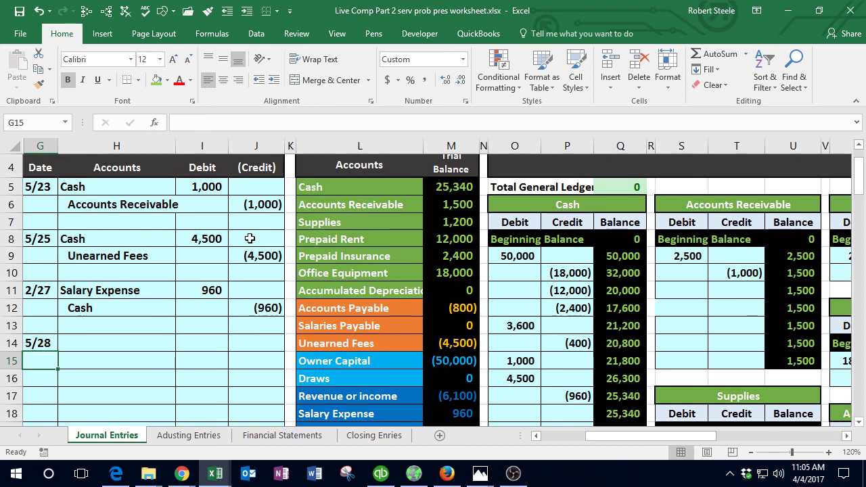
pyautogui.click(347, 186)
pyautogui.rightClick(347, 187)
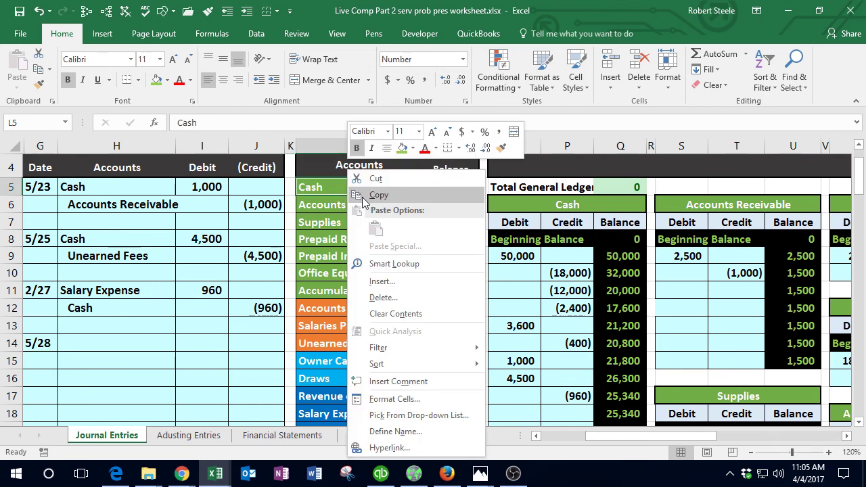
pyautogui.click(377, 193)
pyautogui.click(116, 343)
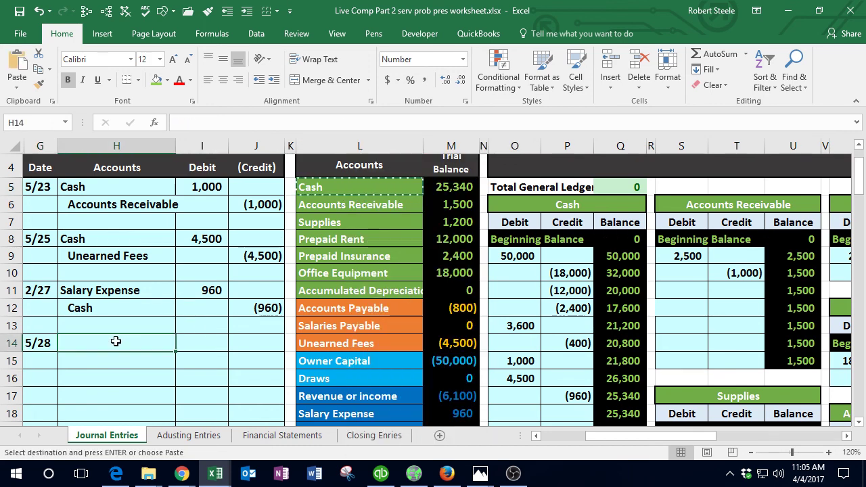
pyautogui.rightClick(116, 341)
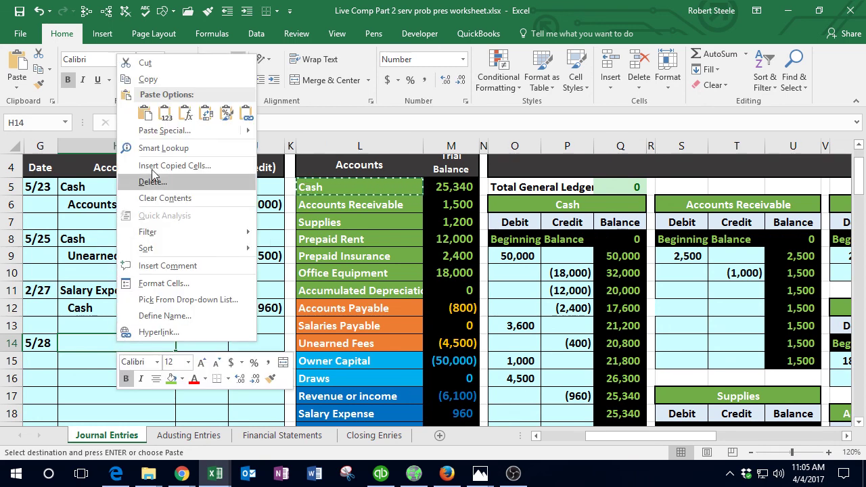
pyautogui.click(165, 115)
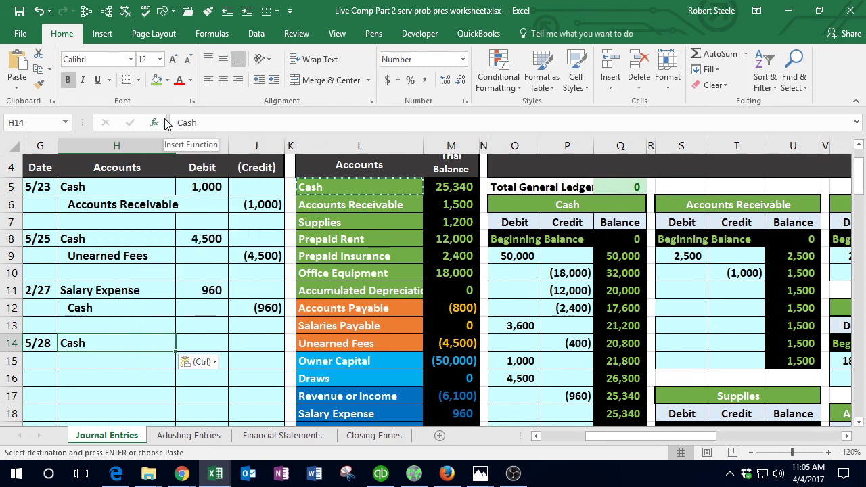
# Step: Enter the 1,400 Cash debit in I14 and the -1400 credit in J15
pyautogui.press('Right')
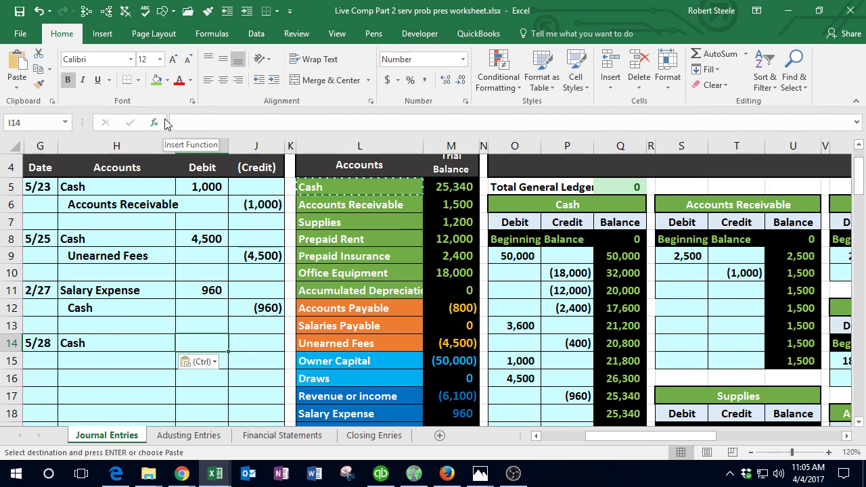
pyautogui.write('1400')
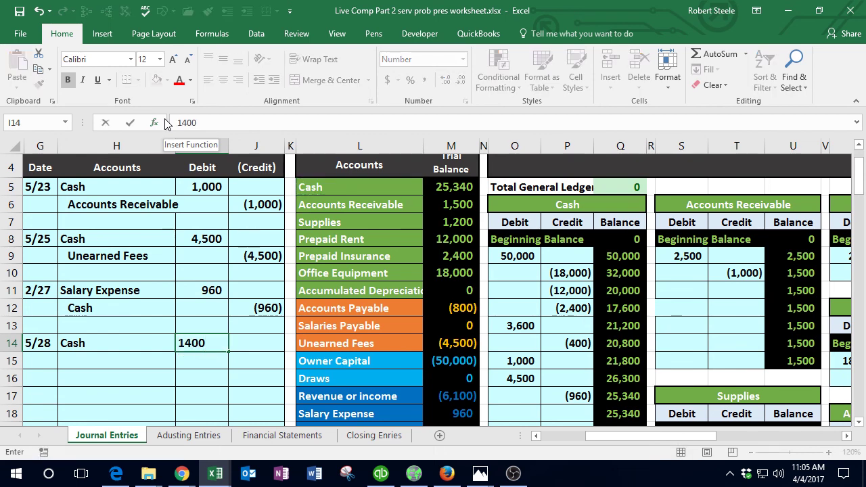
pyautogui.press('Return')
pyautogui.press('Right')
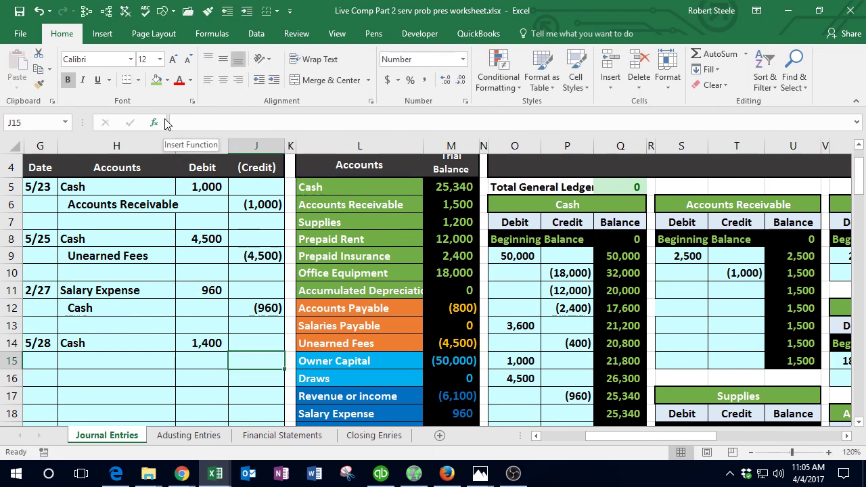
pyautogui.write('-')
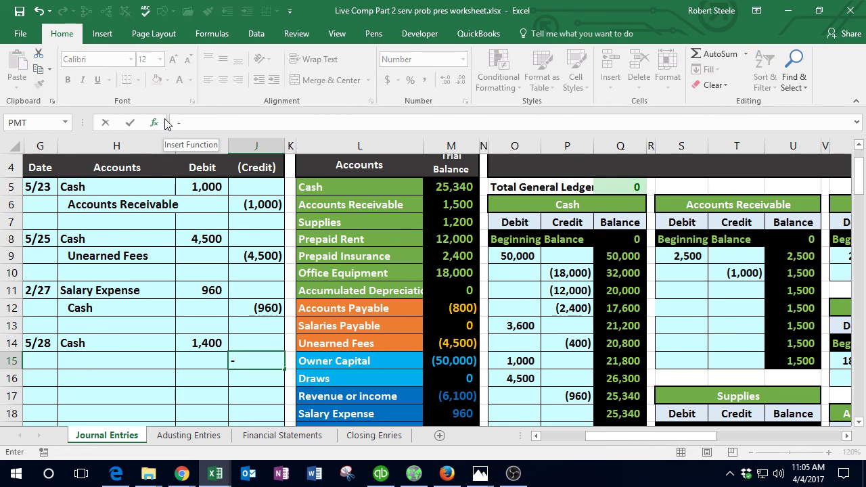
pyautogui.write('1400')
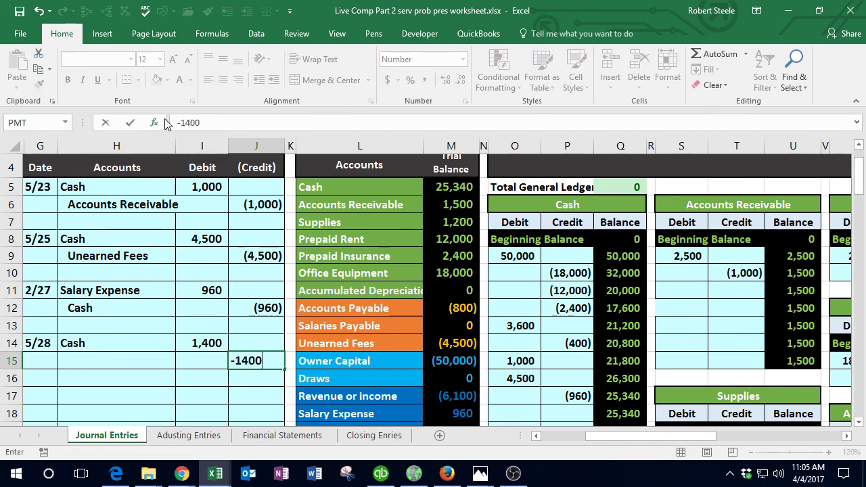
pyautogui.press('Return')
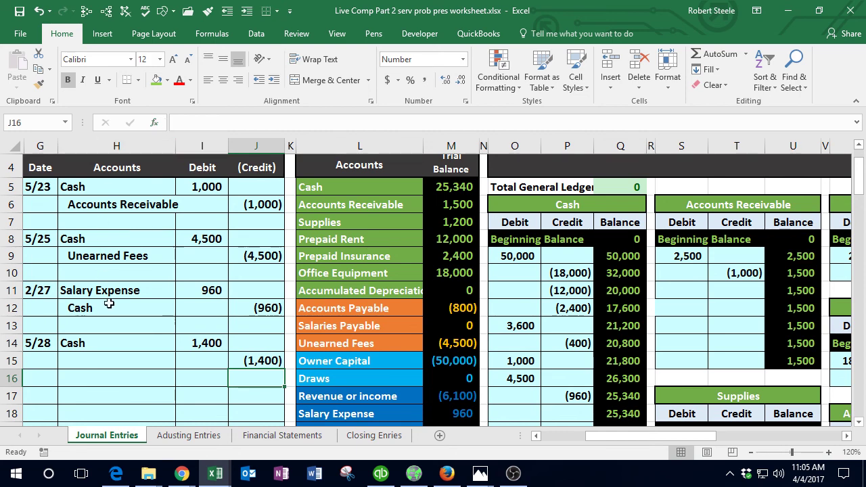
# Step: Verify the 5/28 amount in Data.xlsx and the Accounts Receivable trial balance figure
pyautogui.click(103, 360)
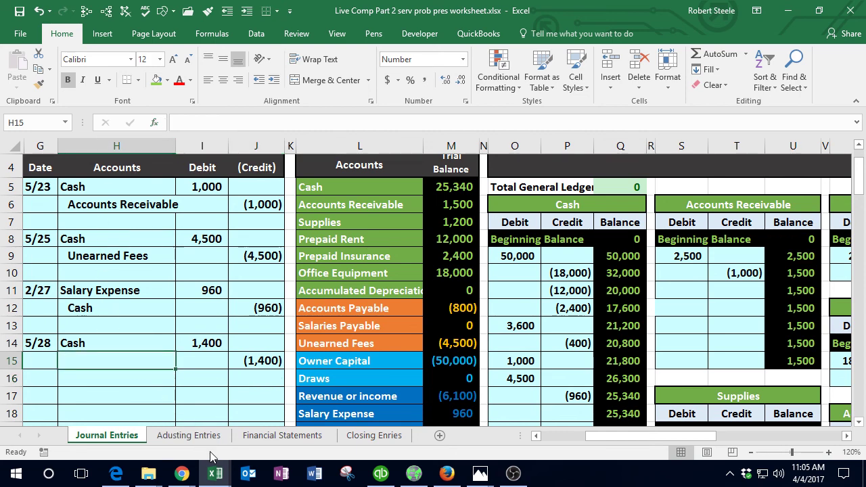
pyautogui.moveTo(212, 478)
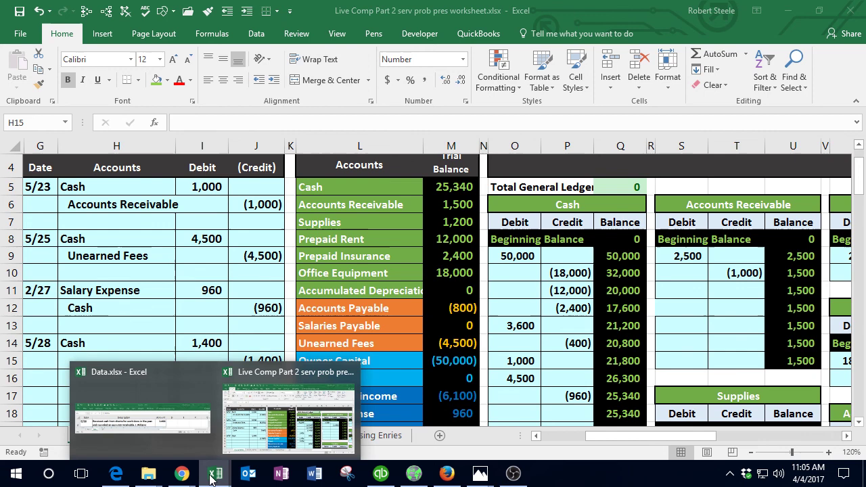
pyautogui.click(191, 426)
pyautogui.click(548, 117)
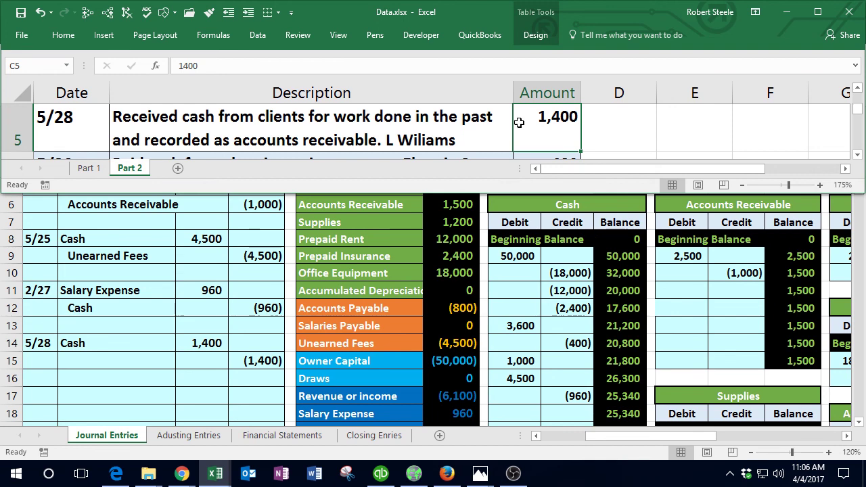
pyautogui.hotkey('alt', 'Tab')
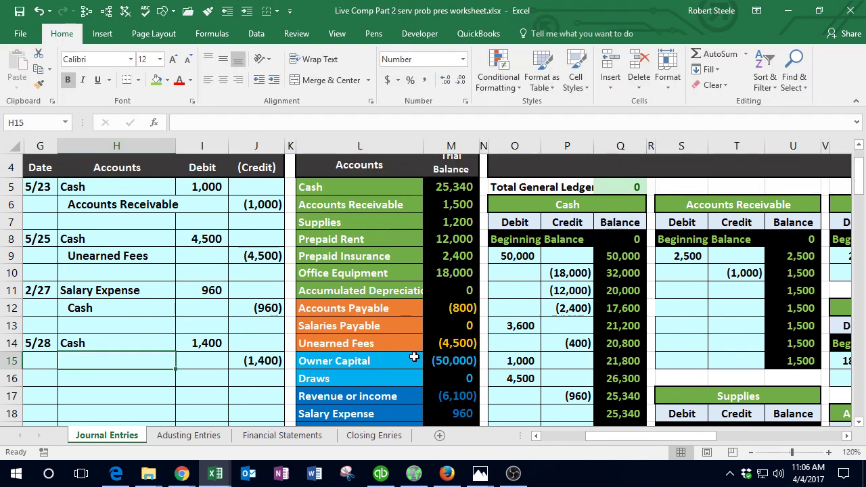
pyautogui.click(449, 210)
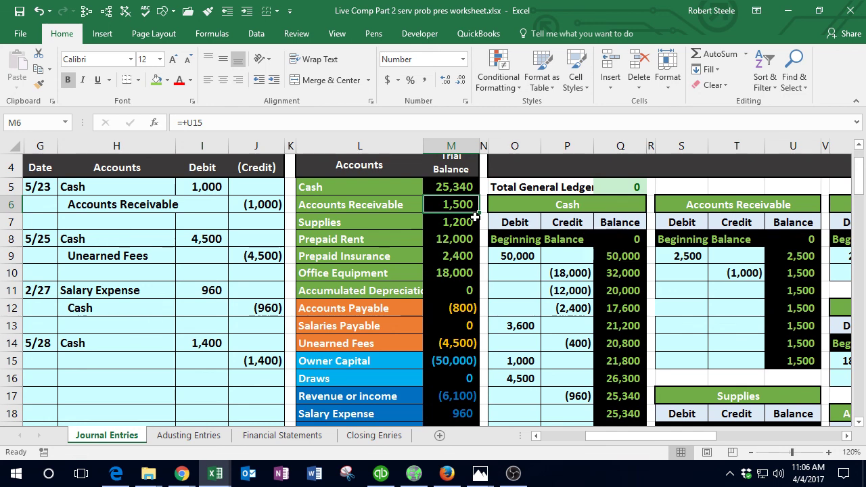
# Step: Paste Accounts Receivable as a value into H15, indent it, and review the entry
pyautogui.click(397, 204)
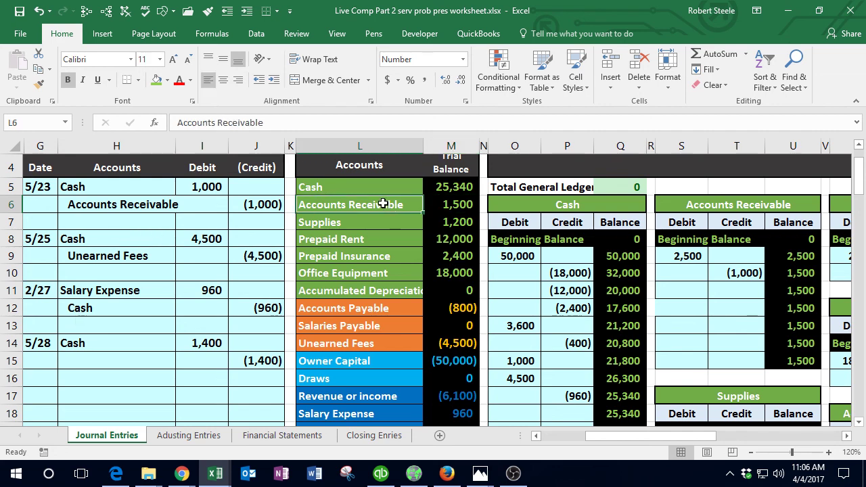
pyautogui.rightClick(396, 205)
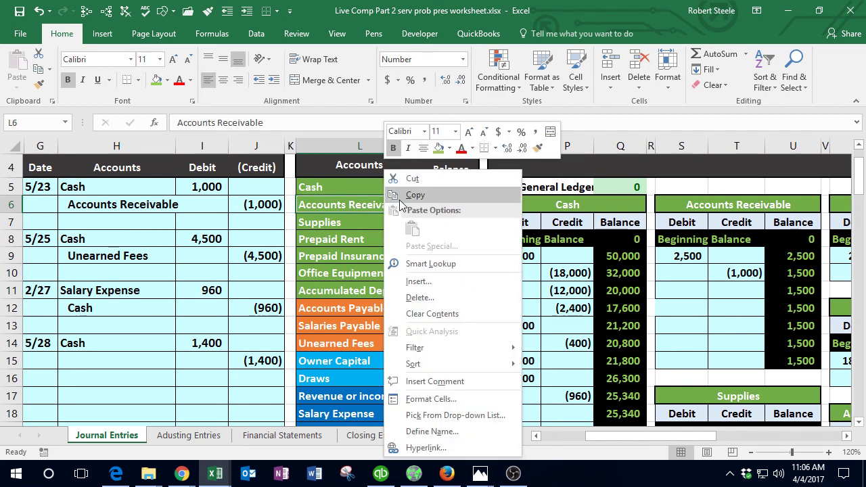
pyautogui.click(401, 197)
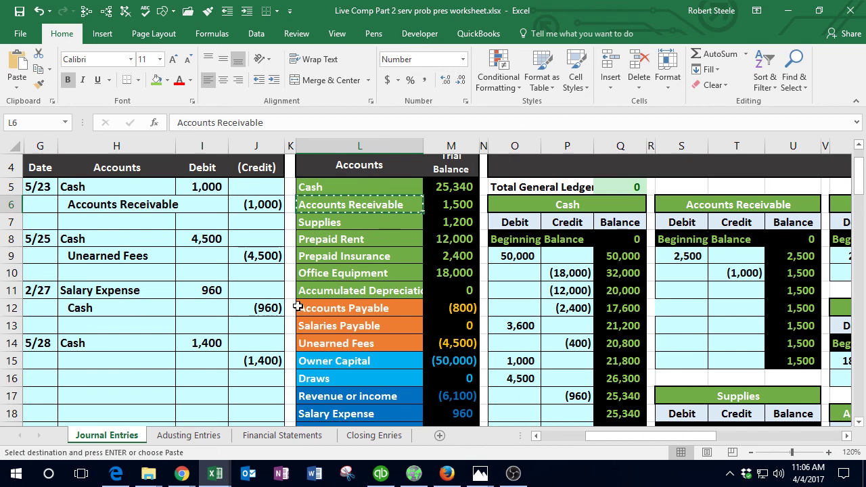
pyautogui.click(123, 361)
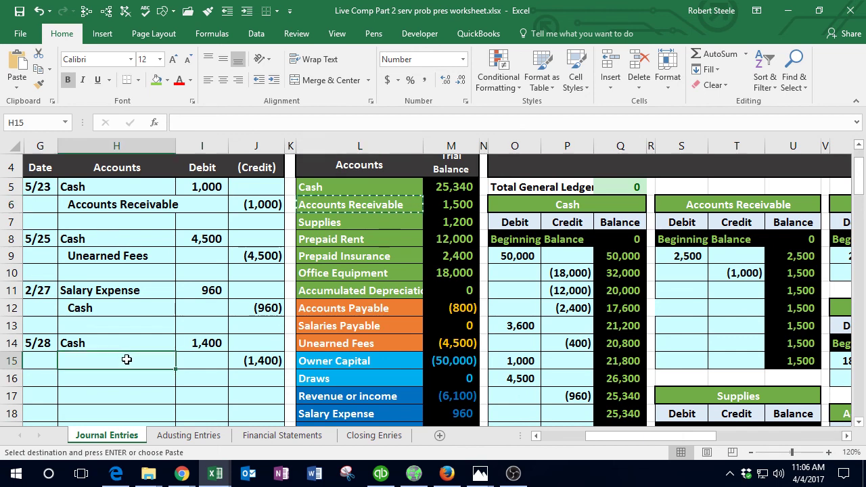
pyautogui.rightClick(124, 361)
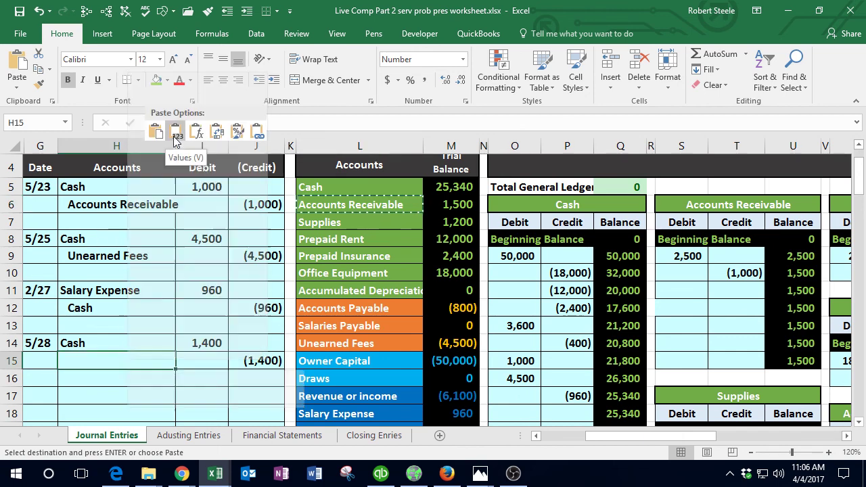
pyautogui.click(175, 133)
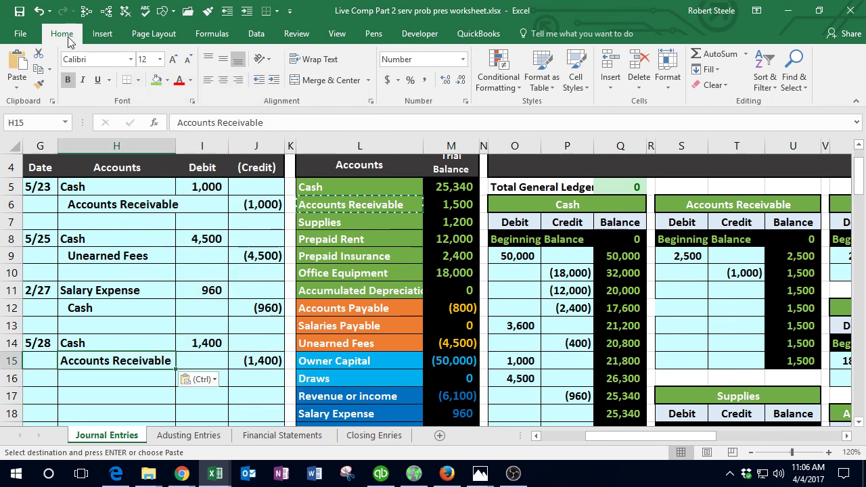
pyautogui.click(274, 82)
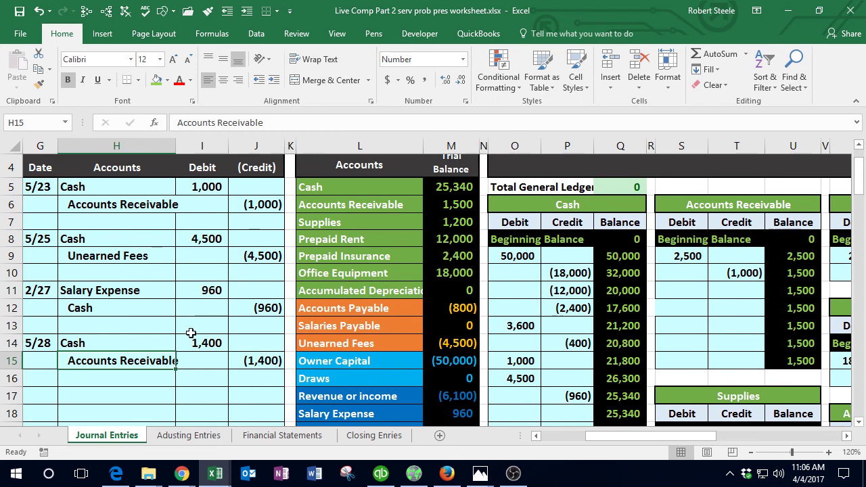
pyautogui.moveTo(125, 344); pyautogui.dragTo(257, 356)
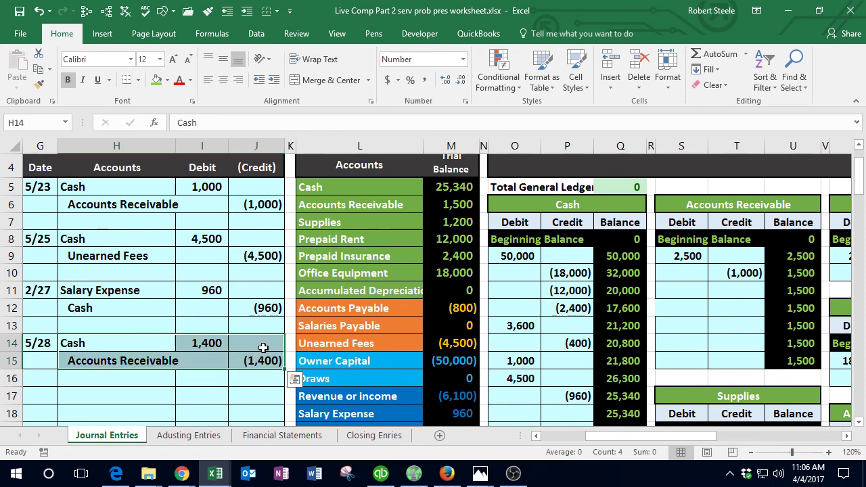
pyautogui.click(443, 183)
# Step: Link the Cash T-account debit to the journal's 1,400 debit
pyautogui.click(542, 284)
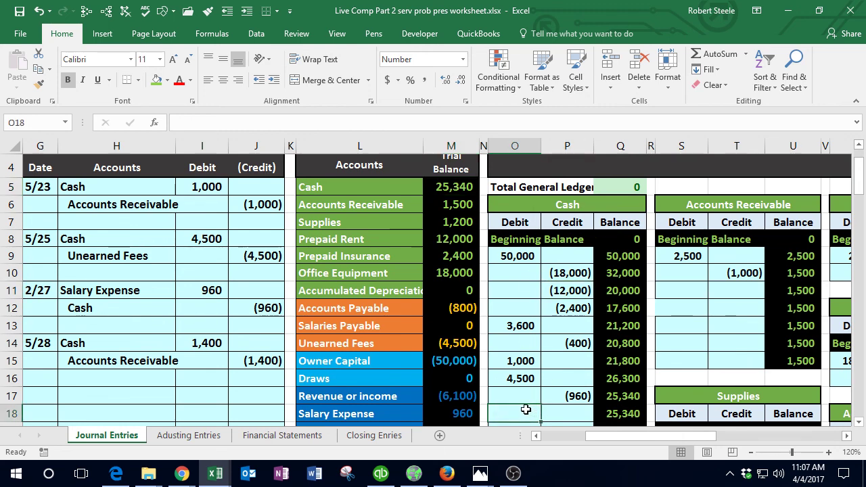
pyautogui.scroll(-1, 526, 409)
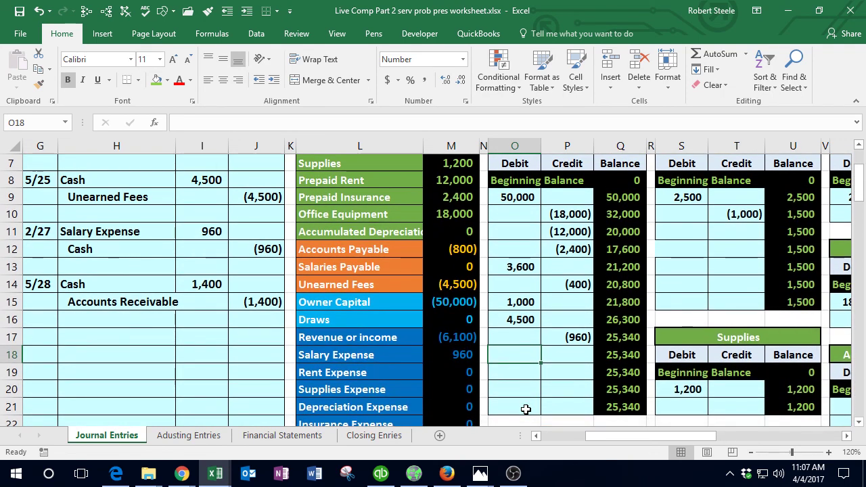
pyautogui.write('=')
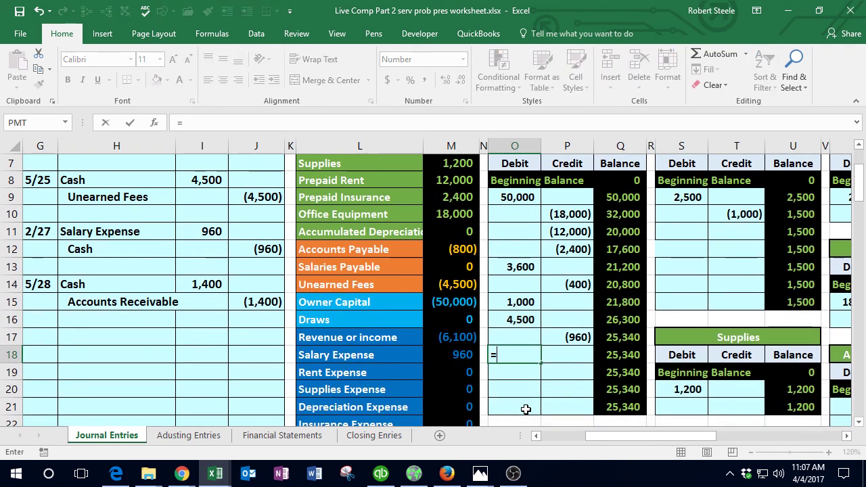
pyautogui.click(211, 292)
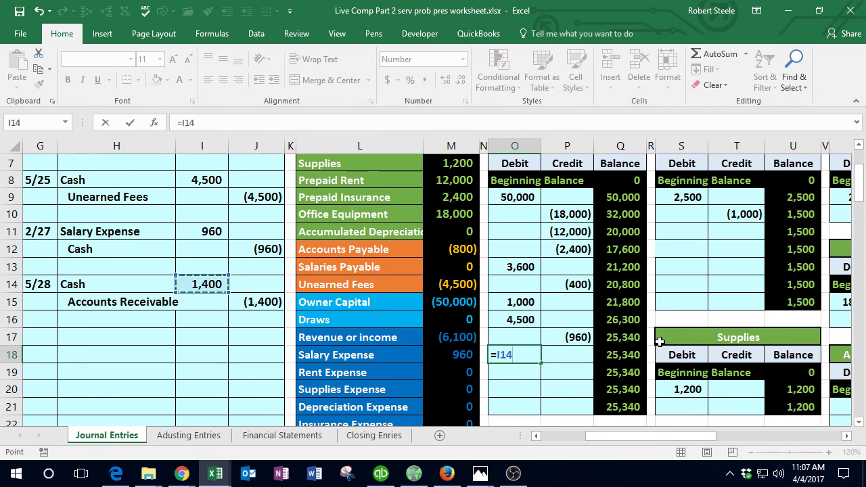
pyautogui.press('Return')
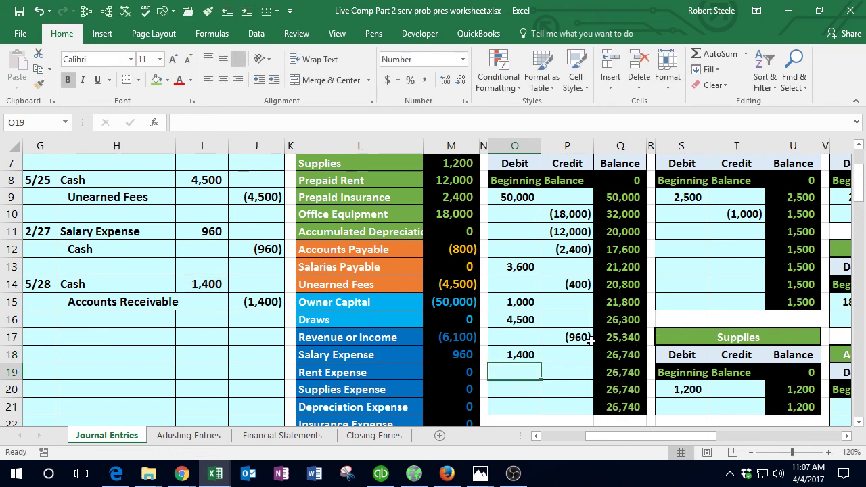
# Step: Post the (1,400) credit to the Accounts Receivable T-account with =J15 and check the M24 total
pyautogui.moveTo(138, 302); pyautogui.dragTo(261, 302)
pyautogui.scroll(1, 261, 302)
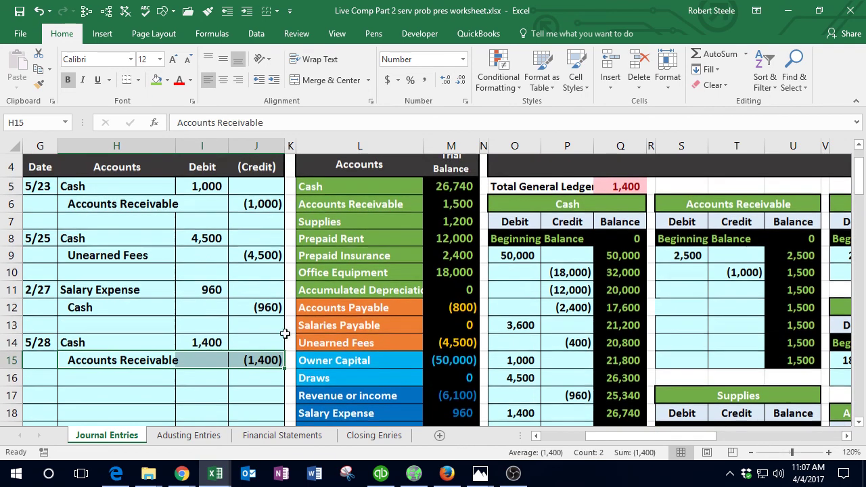
pyautogui.moveTo(348, 204); pyautogui.dragTo(460, 204)
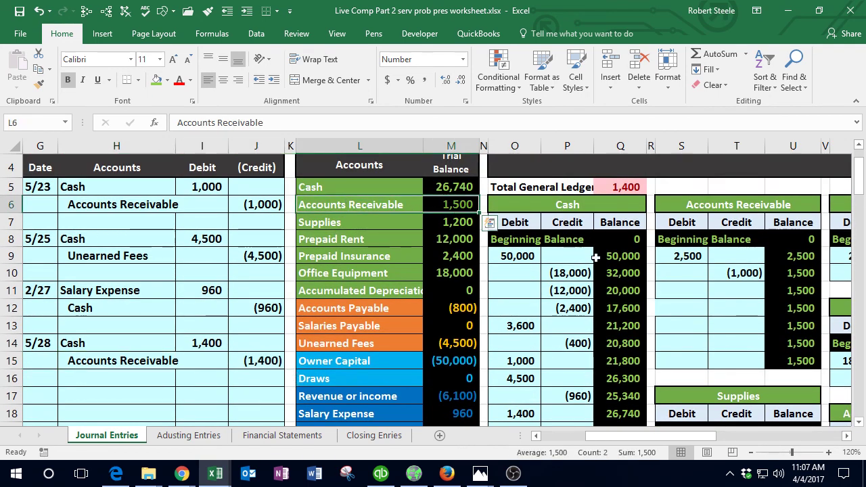
pyautogui.click(676, 205)
pyautogui.click(726, 289)
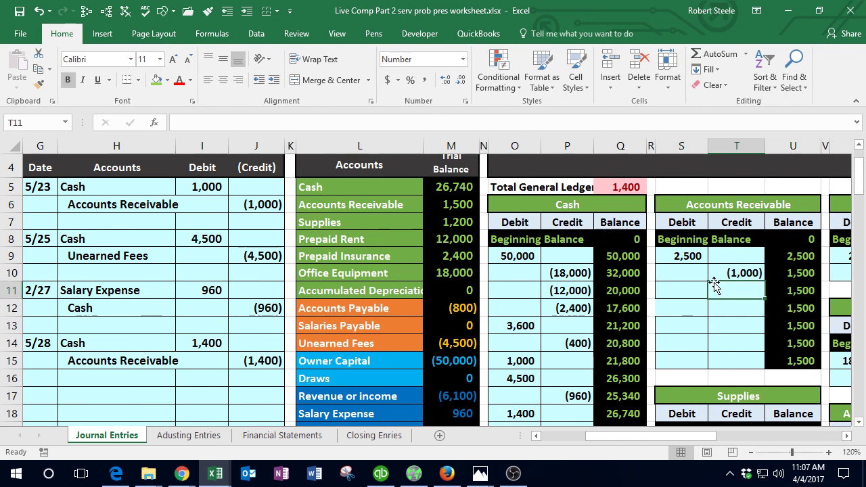
pyautogui.write('=')
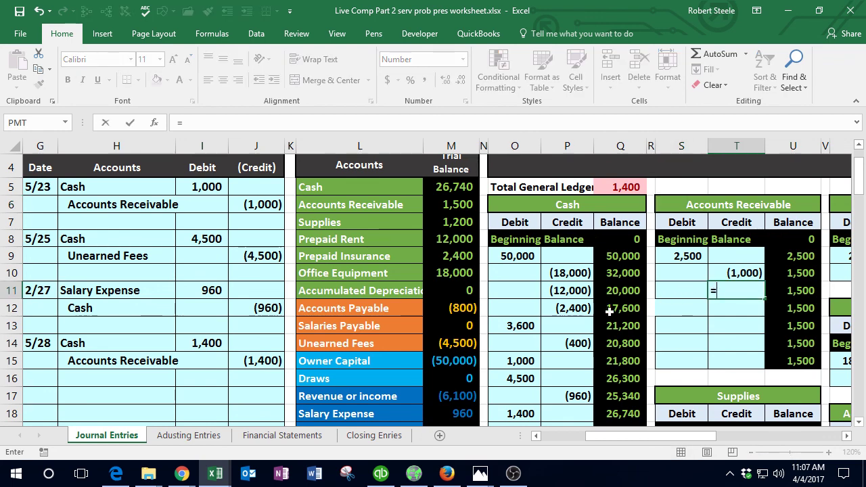
pyautogui.click(263, 359)
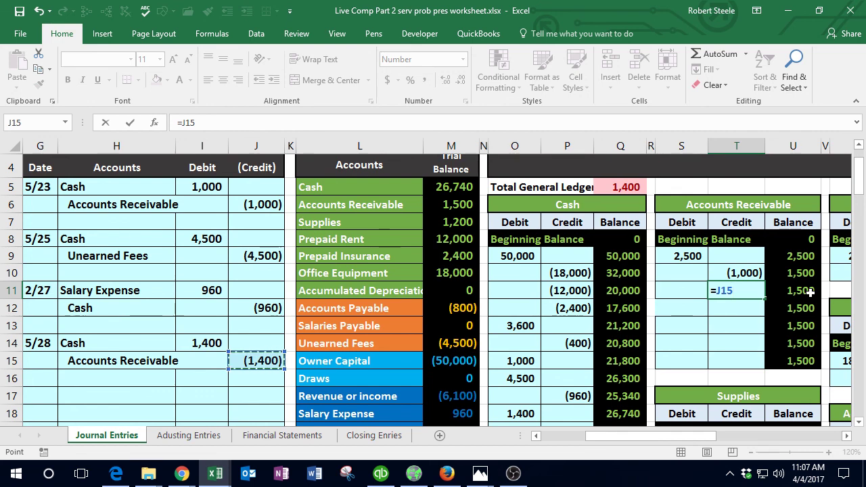
pyautogui.press('Return')
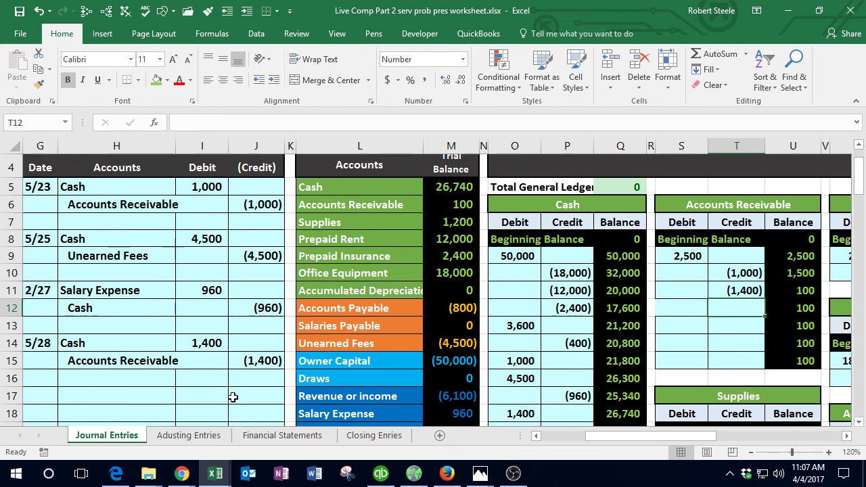
pyautogui.scroll(-2, 237, 397)
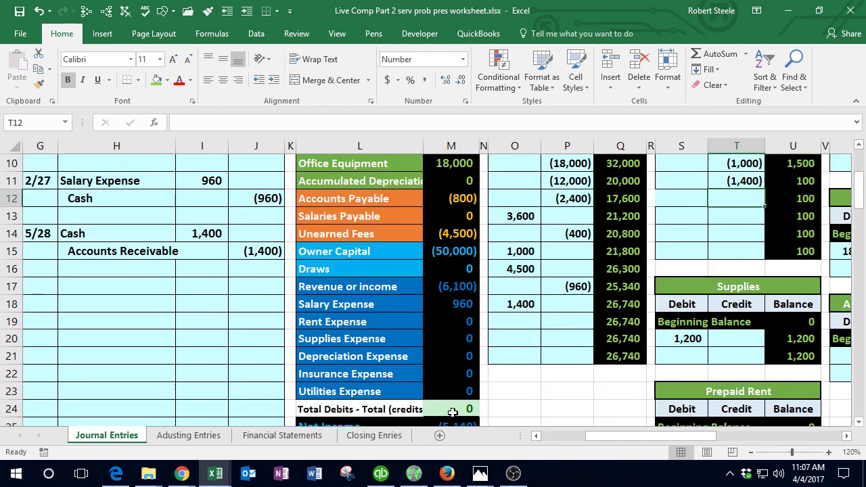
pyautogui.click(452, 412)
pyautogui.scroll(2, 217, 375)
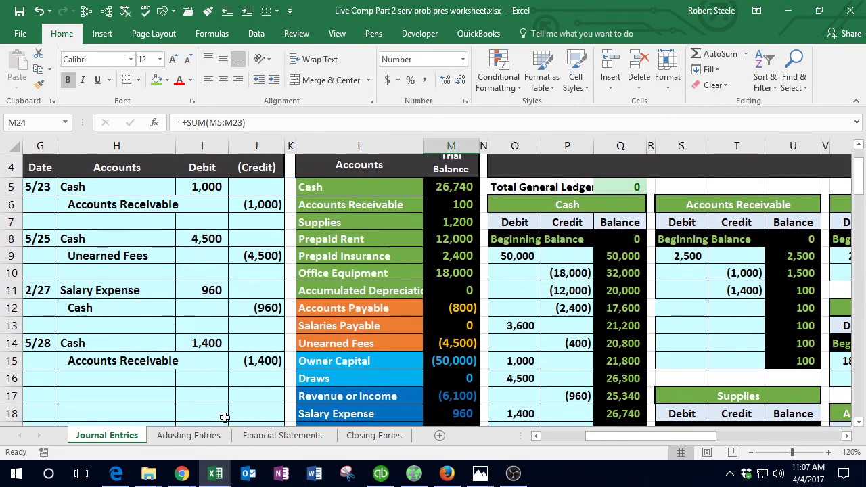
# Step: Start a 05/28 Dep entry in the QuickBooks Cash - Checking register
pyautogui.click(381, 473)
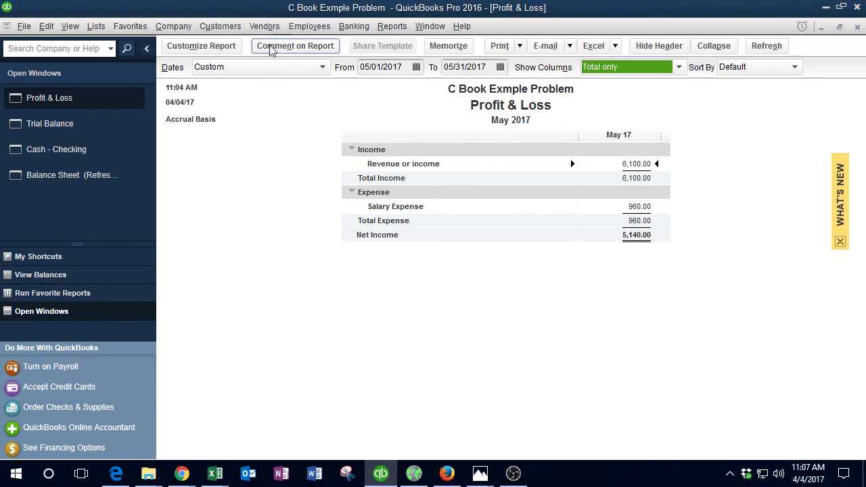
pyautogui.click(120, 149)
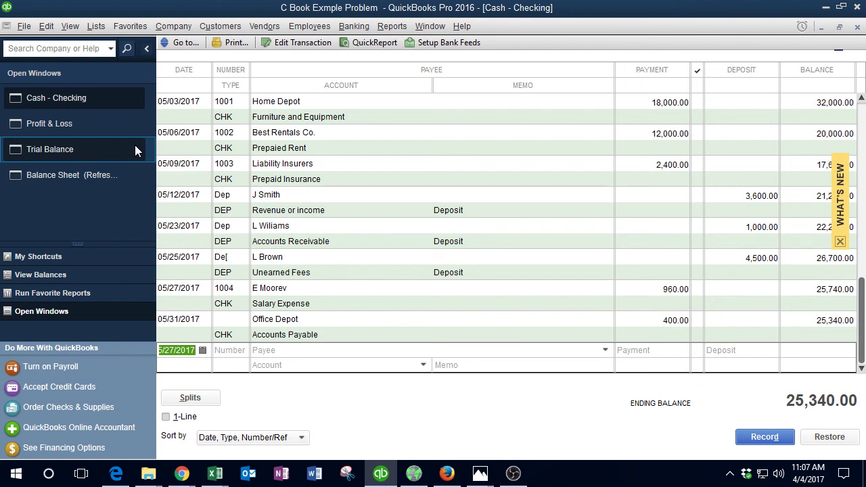
pyautogui.press('Tab')
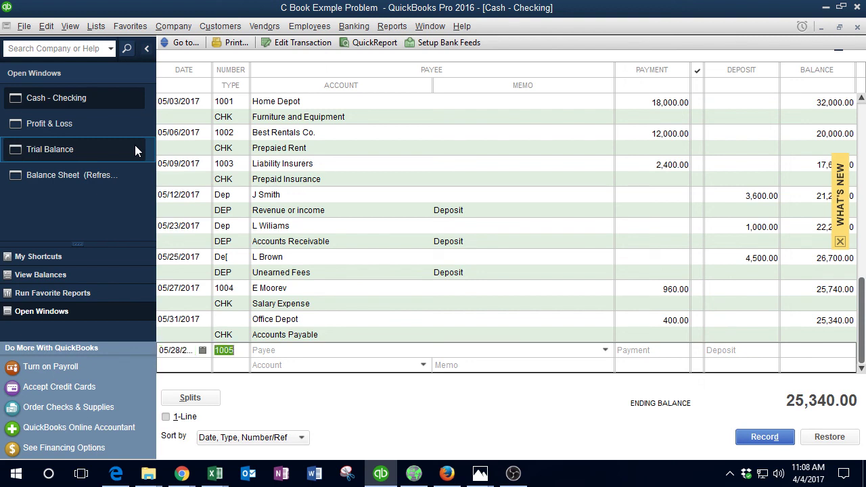
pyautogui.write('Dep')
pyautogui.press('Tab')
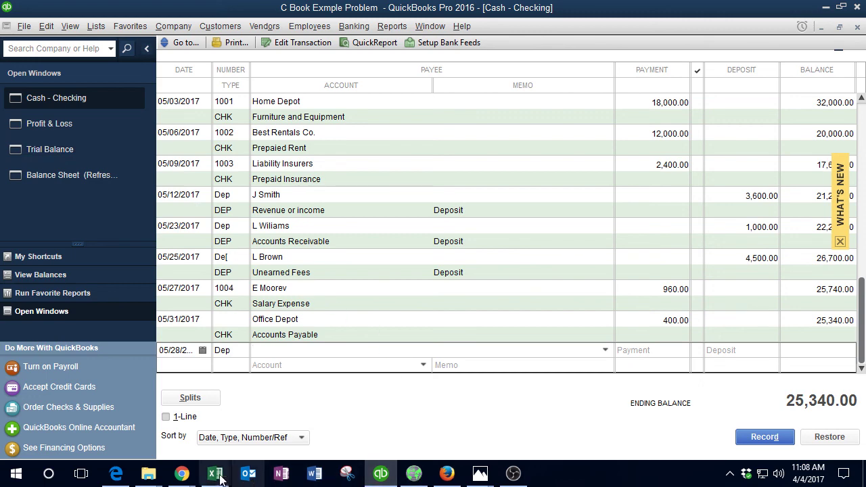
# Step: Check the 5/28 transaction in Data.xlsx and choose the paying customer as payee
pyautogui.moveTo(217, 476)
pyautogui.click(166, 406)
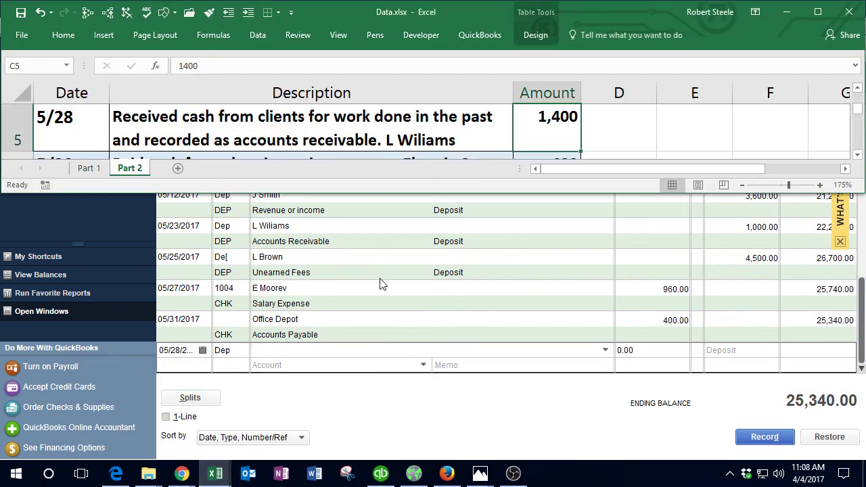
pyautogui.click(318, 288)
pyautogui.click(283, 350)
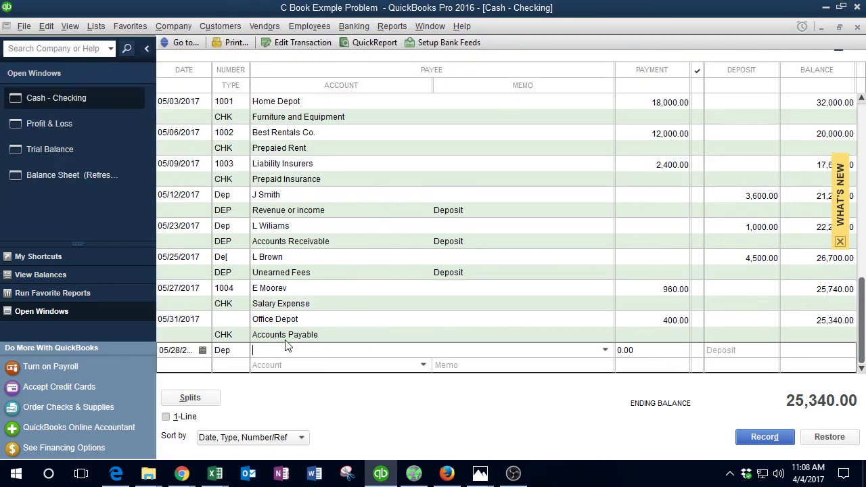
pyautogui.write('L Brown')
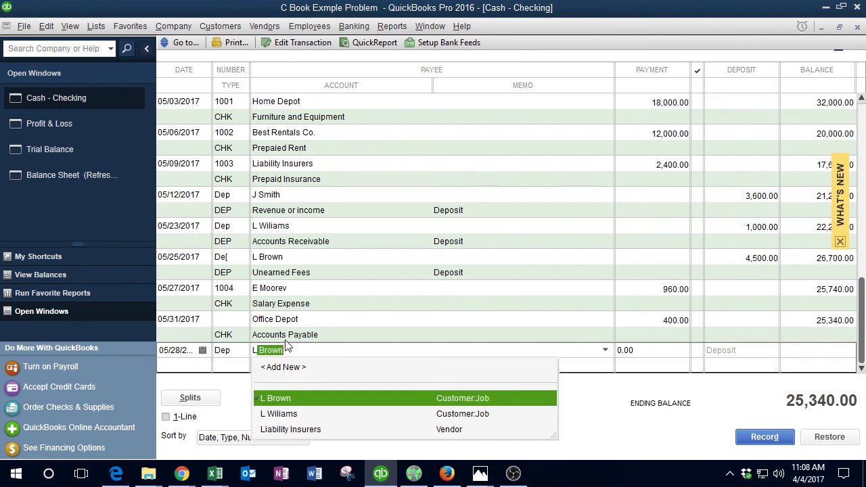
pyautogui.press('Down')
pyautogui.press('Tab')
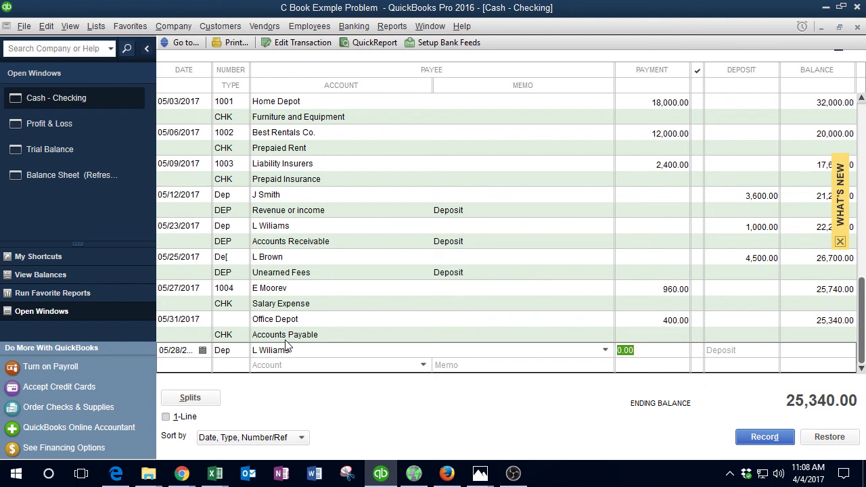
# Step: Enter a 1,400 deposit against Accounts Receivable and open the splits
pyautogui.press('Tab')
pyautogui.press('Tab')
pyautogui.write('1')
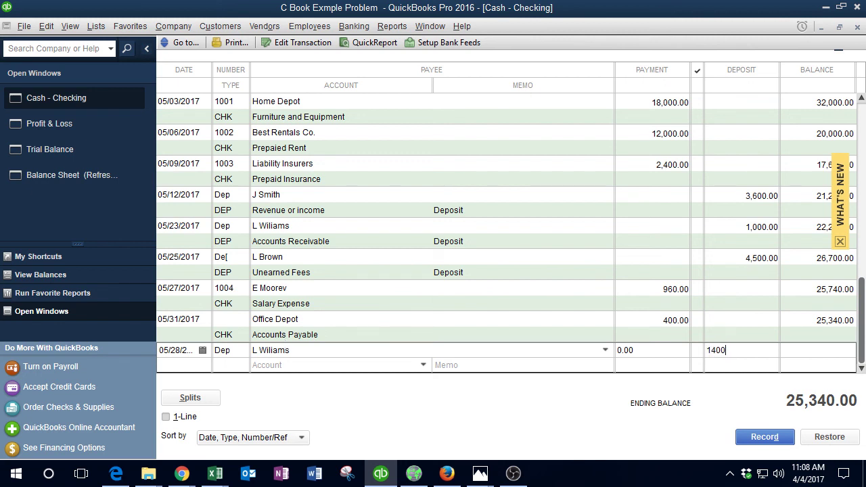
pyautogui.press('Tab')
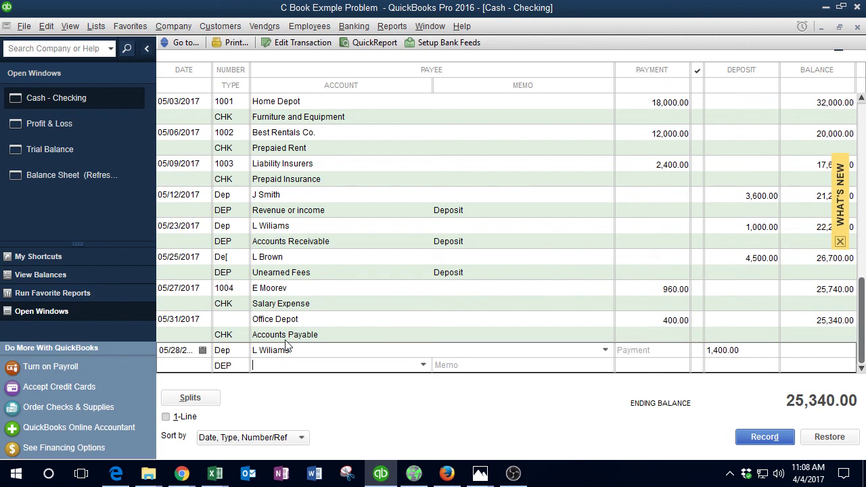
pyautogui.write('Acc')
pyautogui.press('Up')
pyautogui.press('Up')
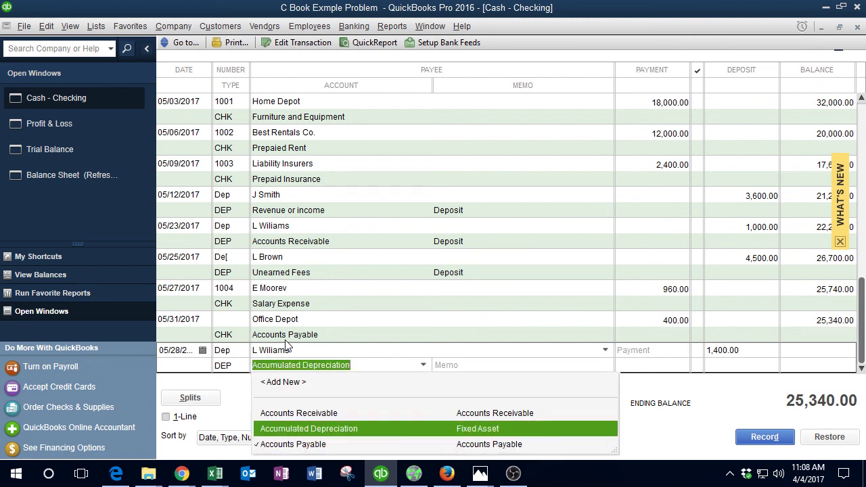
pyautogui.click(231, 391)
pyautogui.click(203, 398)
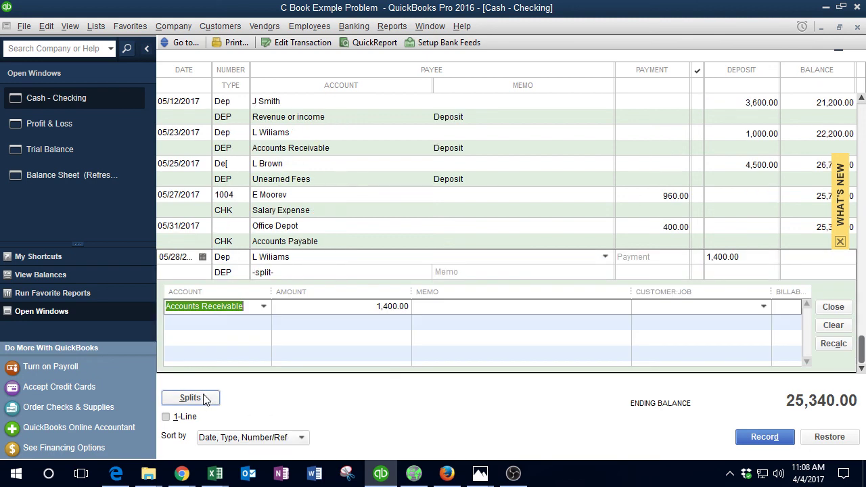
# Step: Add the customer to the split line and record the deposit, accepting the future-date warning
pyautogui.click(661, 308)
pyautogui.write('L')
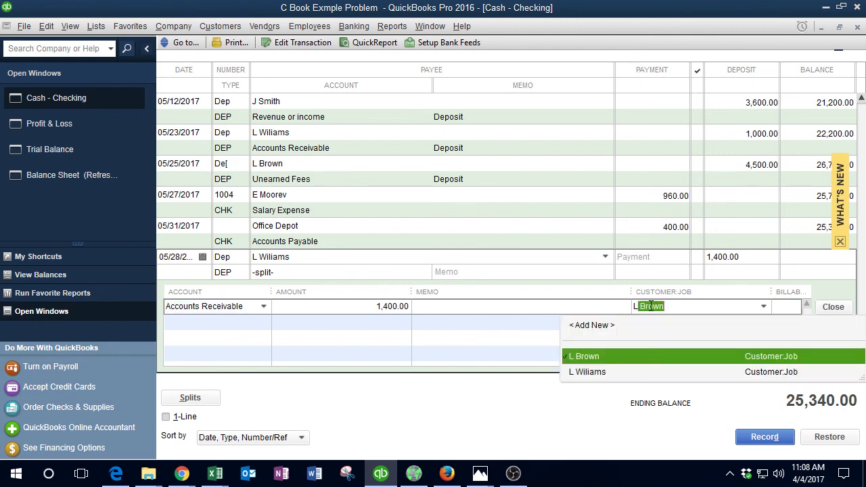
pyautogui.write(' Williams')
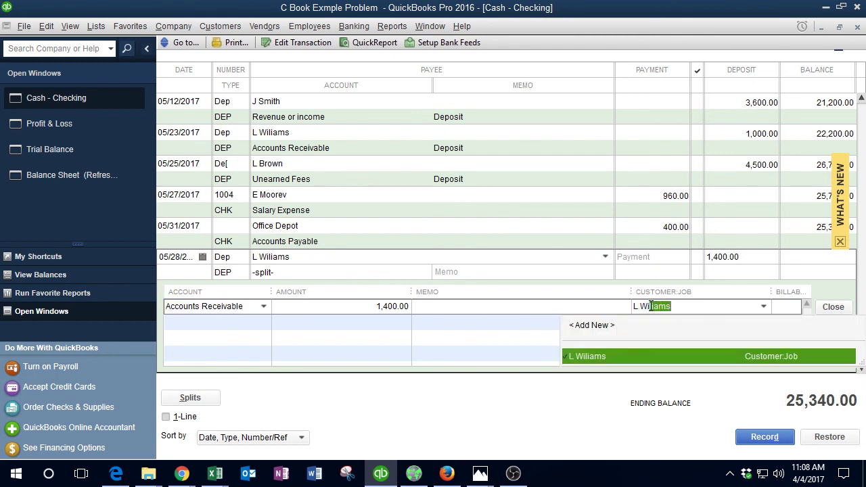
pyautogui.press('Return')
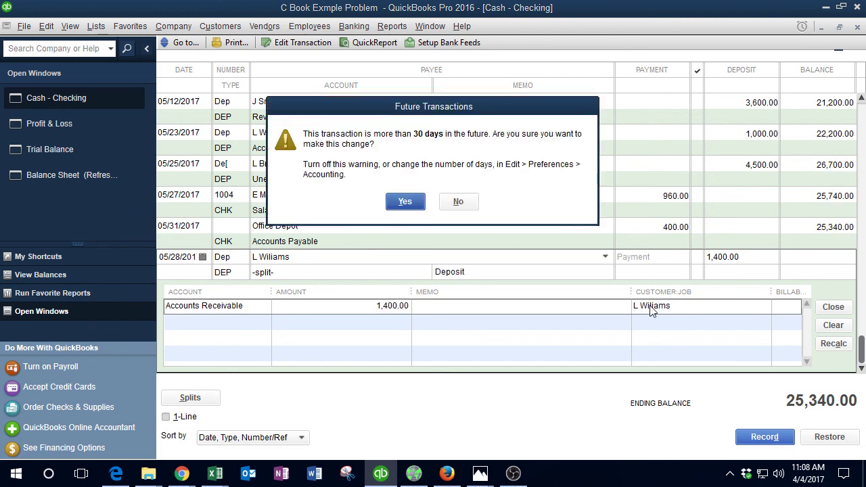
pyautogui.press('Return')
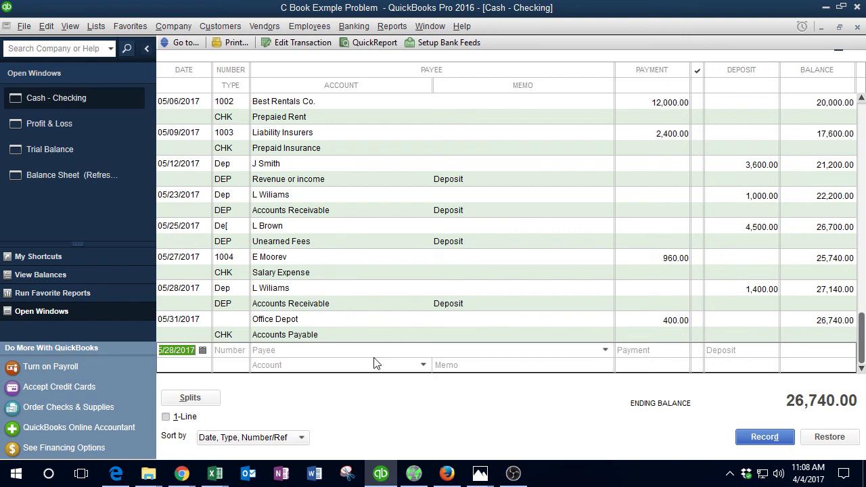
pyautogui.click(63, 149)
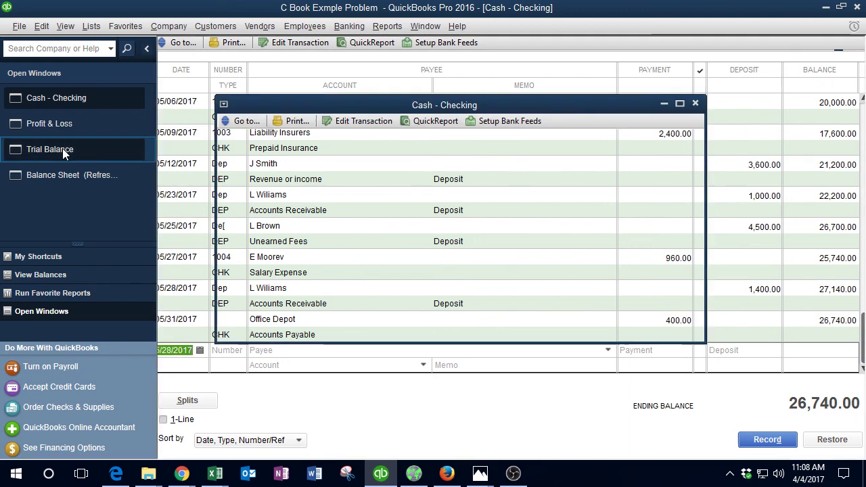
# Step: Compare QuickBooks' Cash 26,740 and Receivables 100 with Excel cells M5 and M6, then open Data.xlsx
pyautogui.click(551, 165)
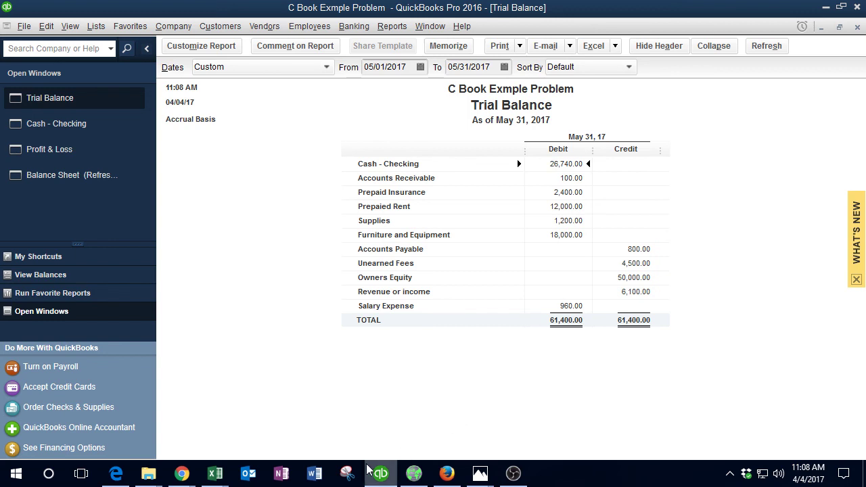
pyautogui.moveTo(214, 479)
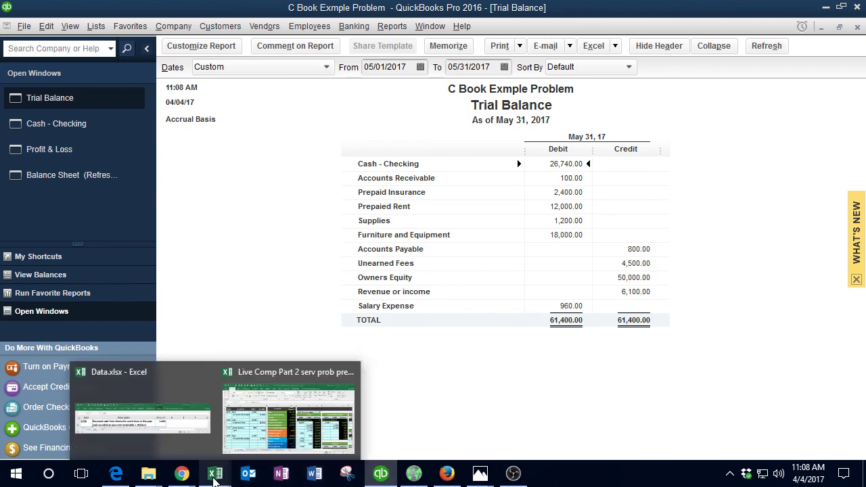
pyautogui.click(264, 439)
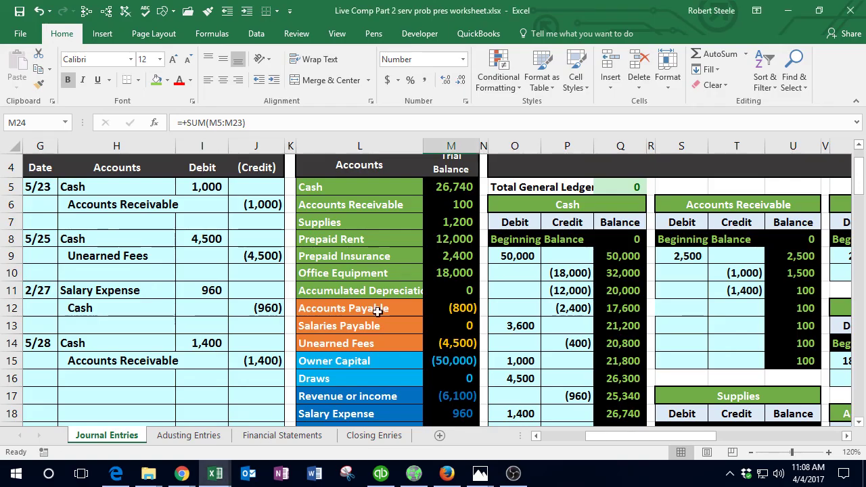
pyautogui.click(450, 188)
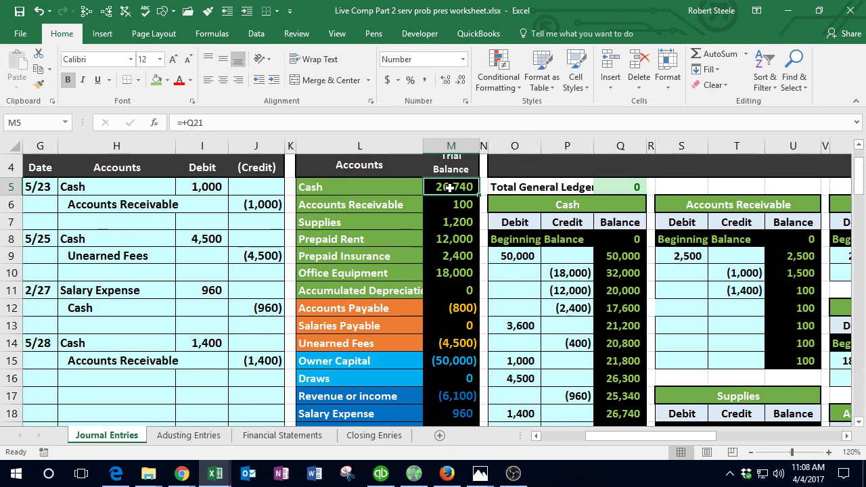
pyautogui.click(446, 205)
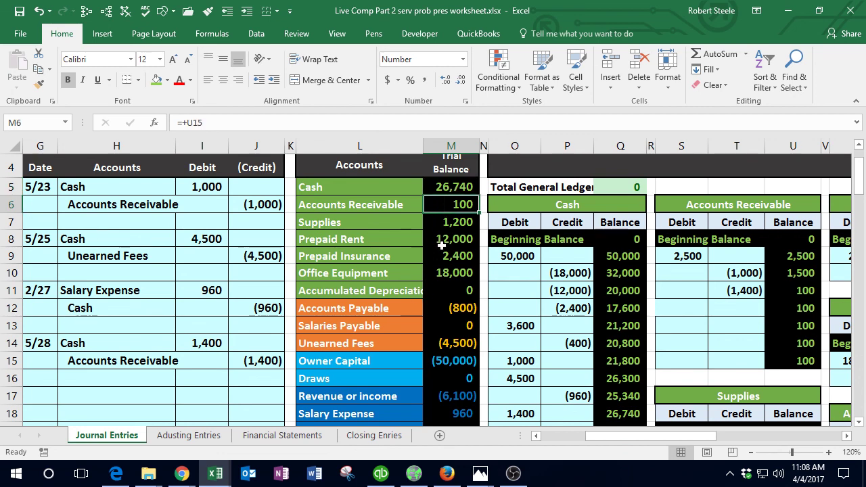
pyautogui.click(383, 473)
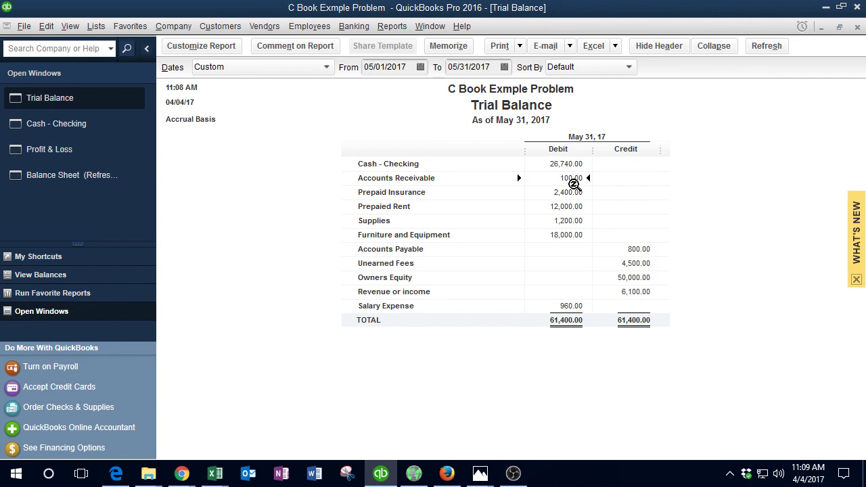
pyautogui.click(226, 478)
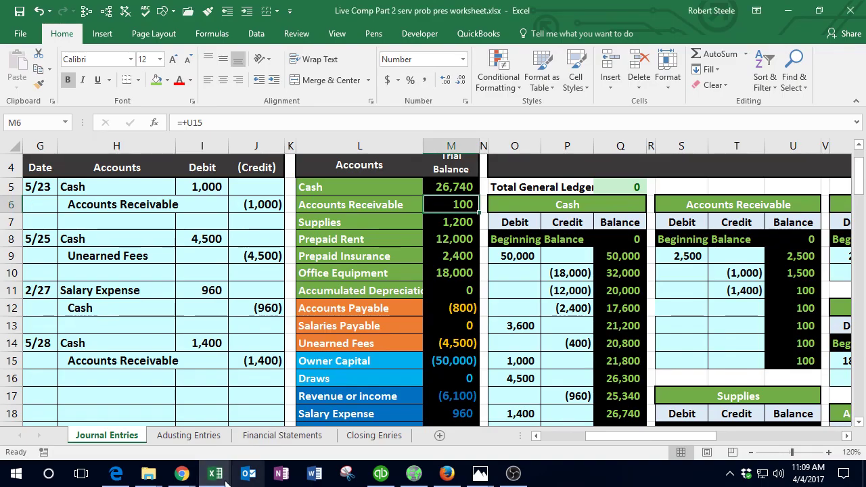
pyautogui.moveTo(225, 478)
pyautogui.click(207, 416)
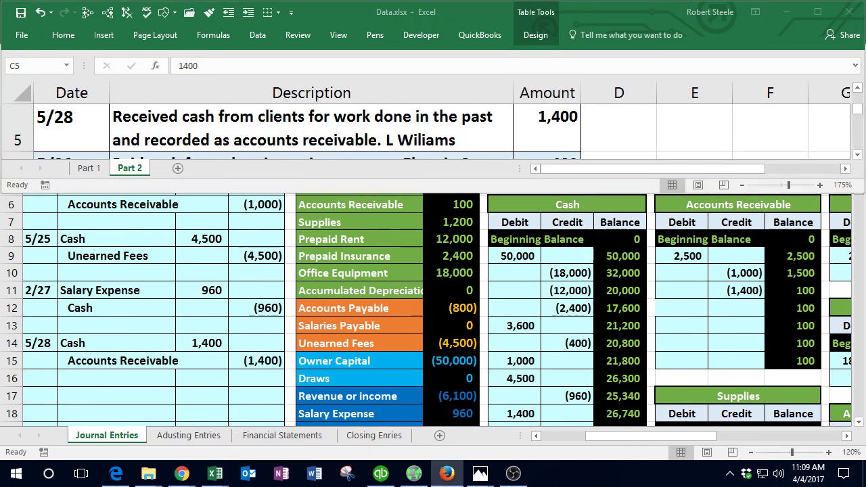
# Step: Move from the 5/28 row to the 5/29 Electric Co. 480 payment in Data.xlsx
pyautogui.click(134, 134)
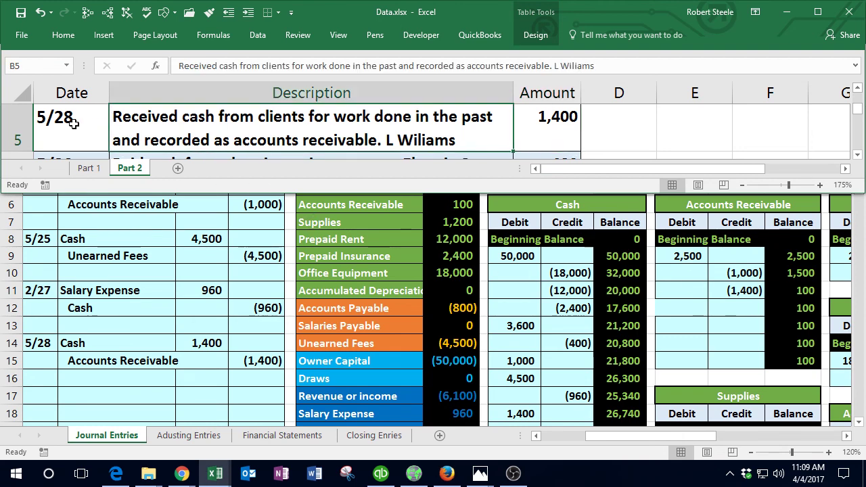
pyautogui.moveTo(73, 123); pyautogui.dragTo(523, 121)
pyautogui.rightClick(575, 122)
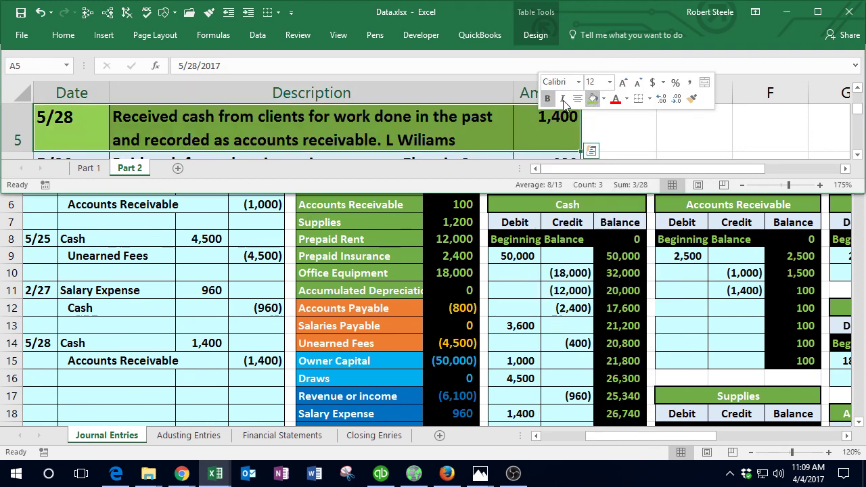
pyautogui.click(102, 124)
pyautogui.press('Down')
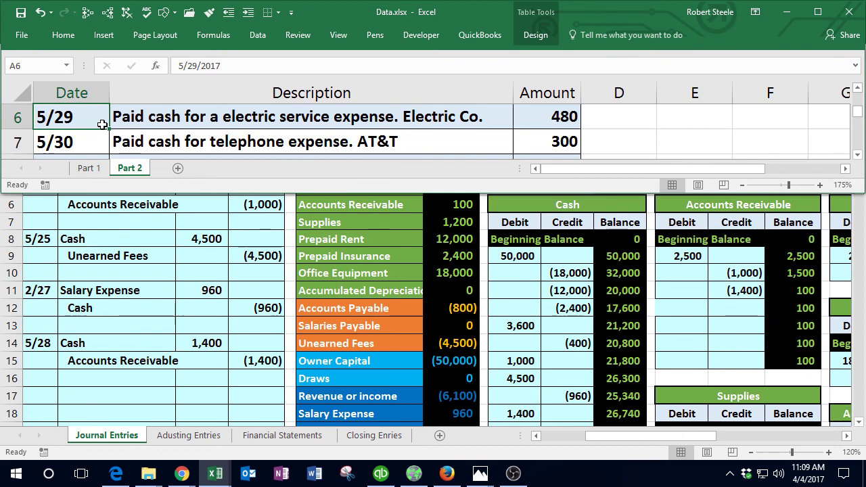
pyautogui.click(49, 398)
# Step: Date the entry 5/29 in G17 and paste Cash as a value into H18
pyautogui.write('5/29')
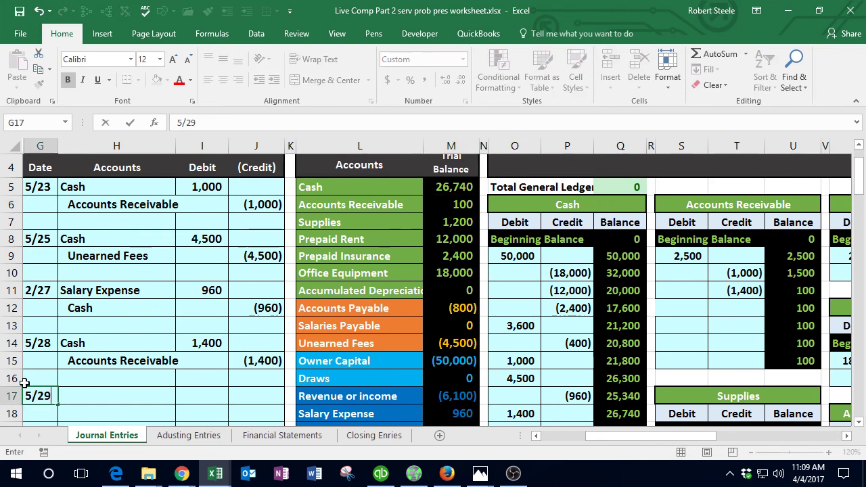
pyautogui.press('Return')
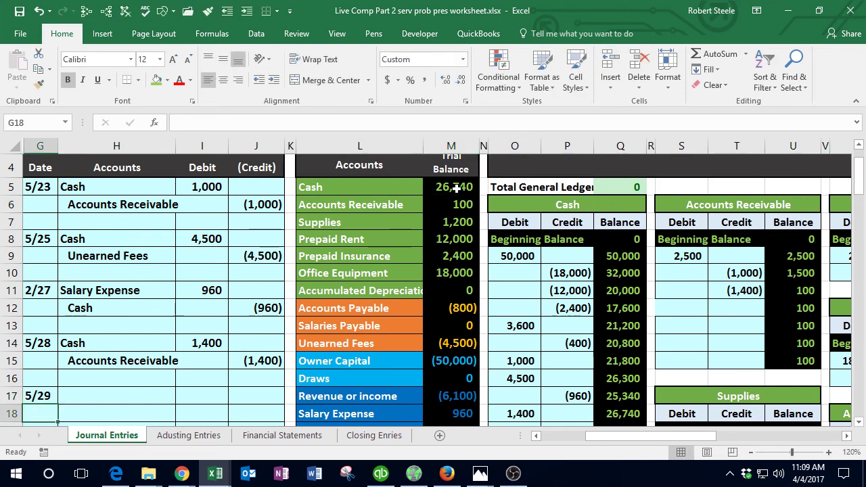
pyautogui.click(433, 188)
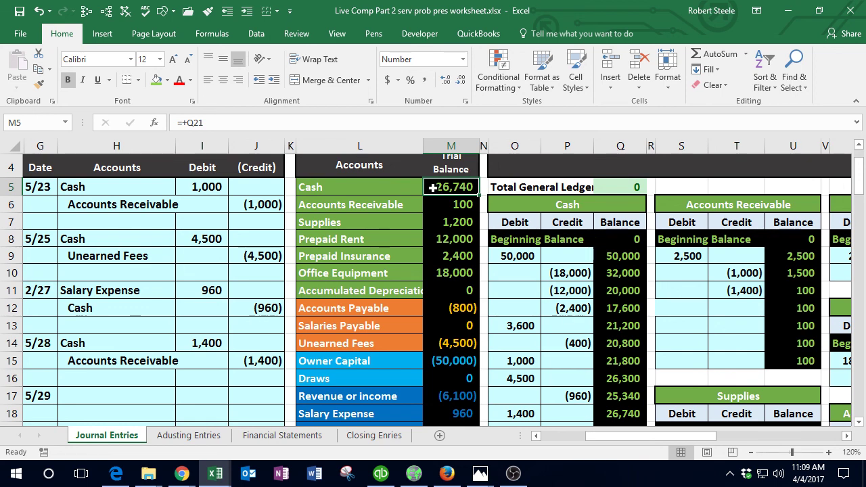
pyautogui.rightClick(377, 188)
pyautogui.click(406, 194)
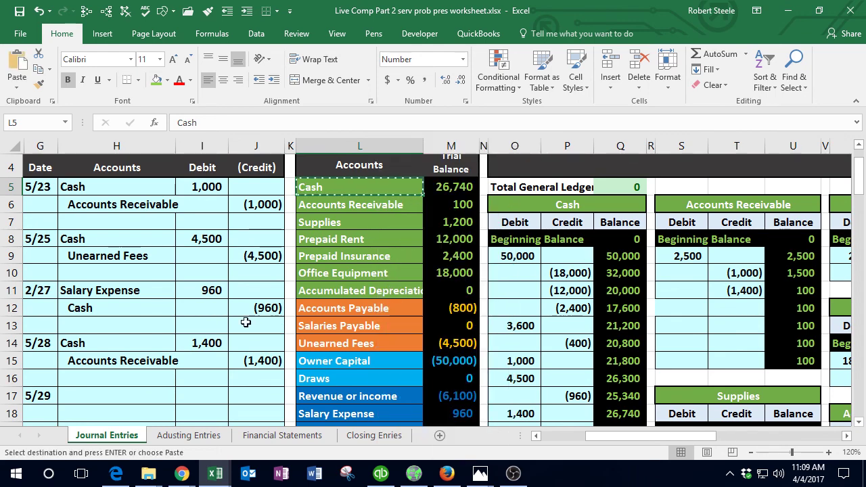
pyautogui.click(122, 414)
pyautogui.scroll(-1, 121, 402)
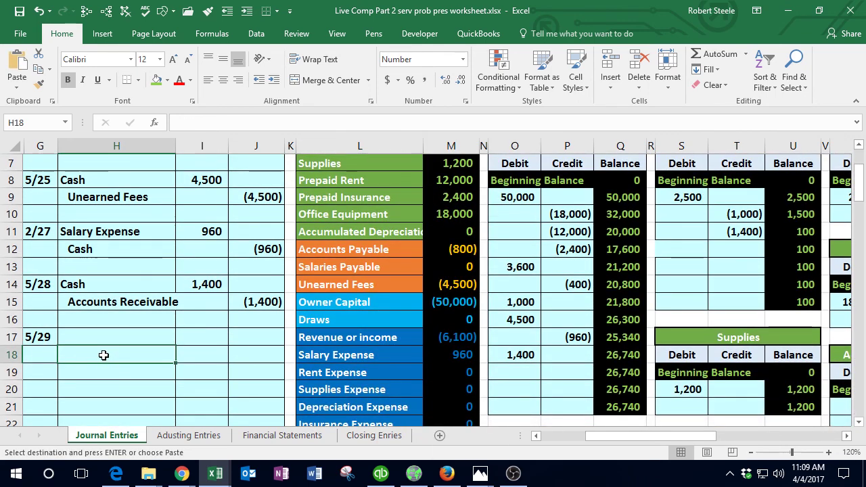
pyautogui.rightClick(103, 355)
pyautogui.click(154, 127)
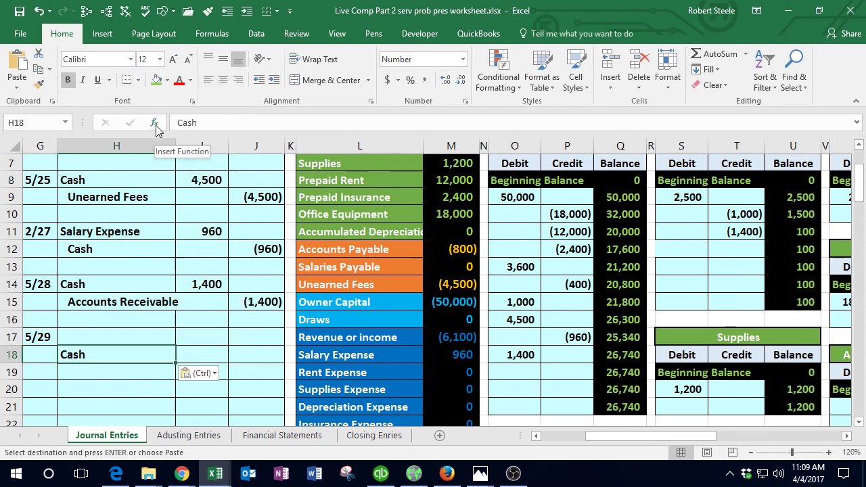
# Step: Enter the -480 Cash credit in J18 and the 480 debit in I17
pyautogui.press('Right')
pyautogui.press('Right')
pyautogui.write('-')
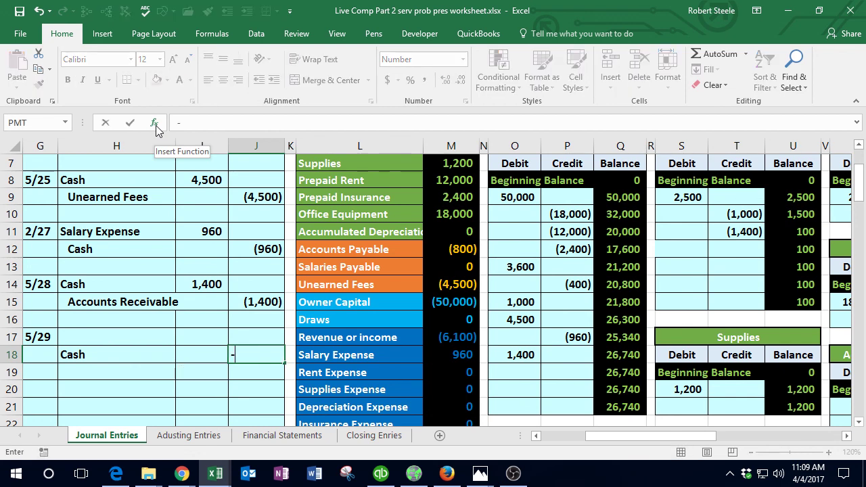
pyautogui.write('480')
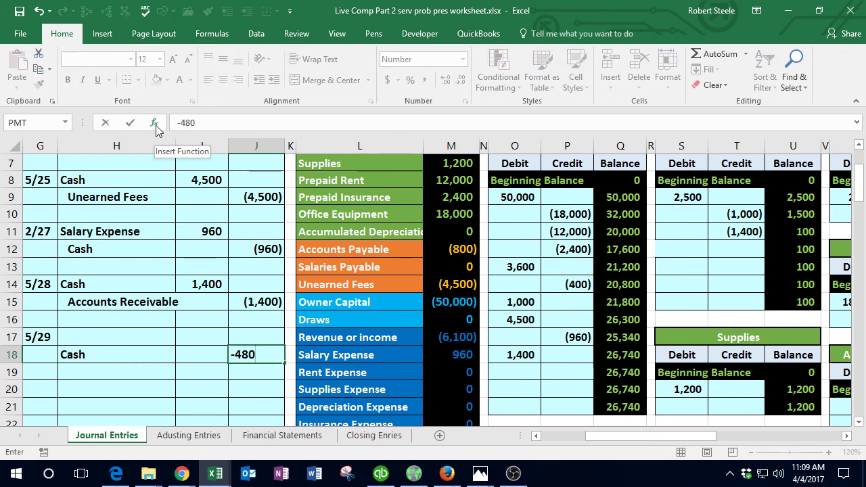
pyautogui.press('Return')
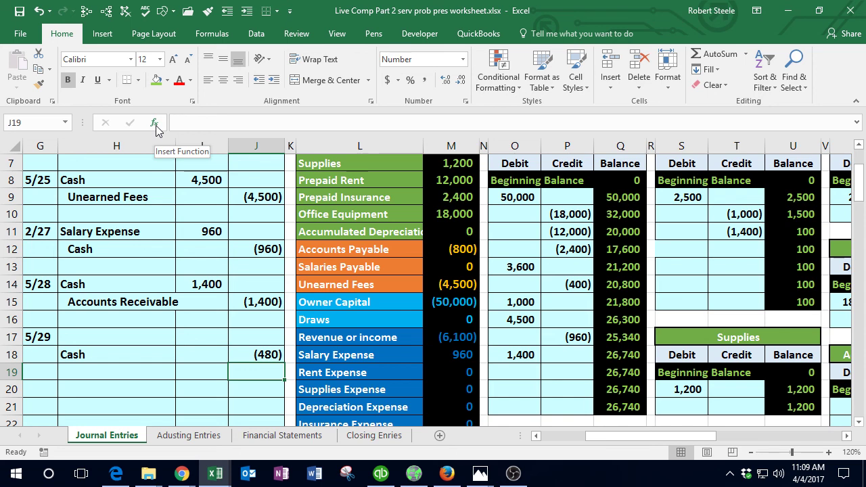
pyautogui.click(201, 331)
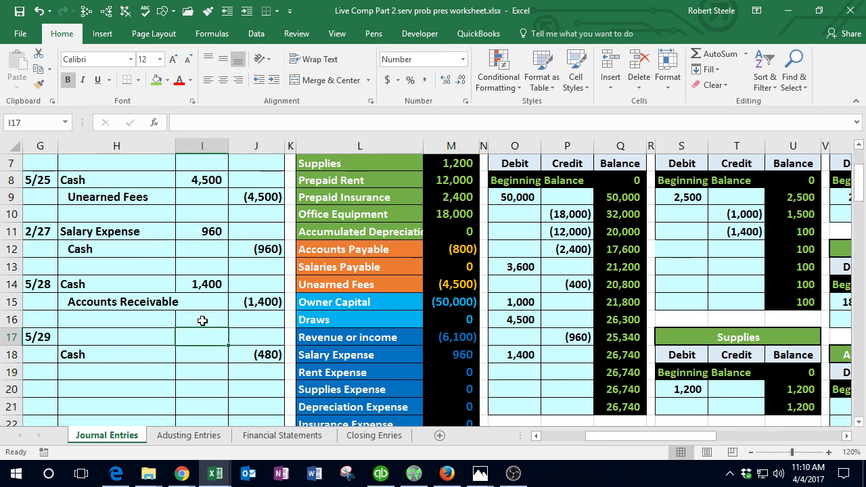
pyautogui.press('F2')
pyautogui.write('480')
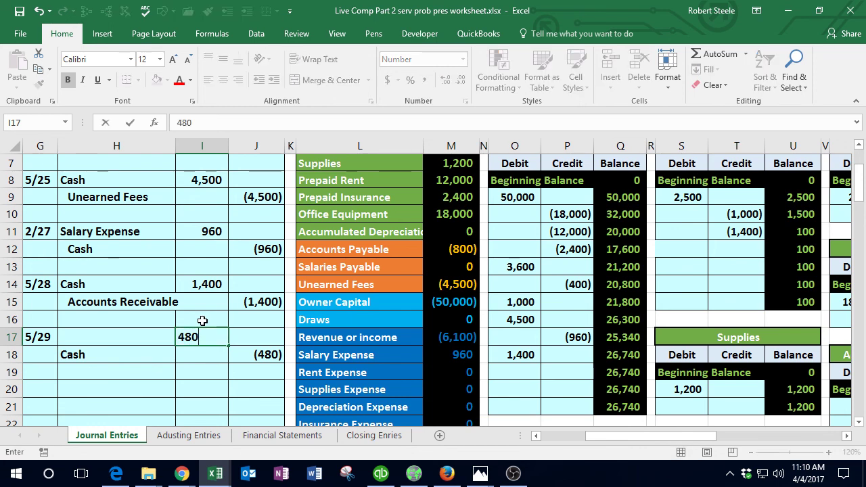
pyautogui.press('Return')
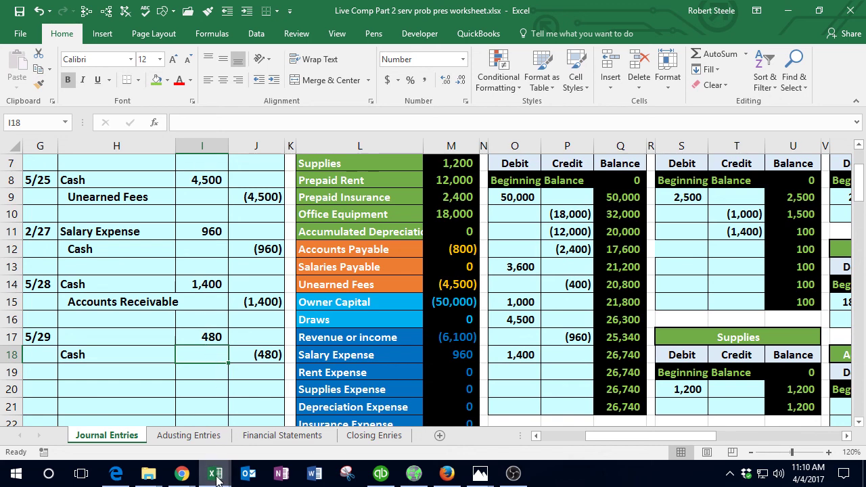
pyautogui.moveTo(216, 478)
pyautogui.click(184, 418)
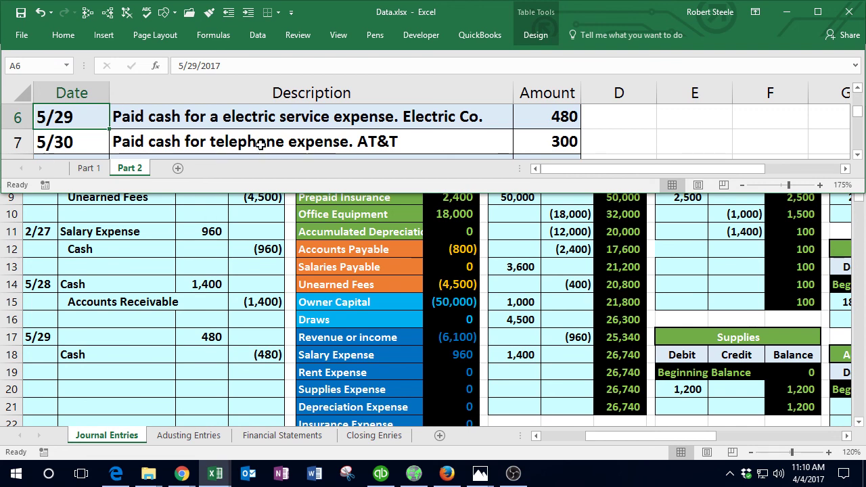
pyautogui.click(213, 353)
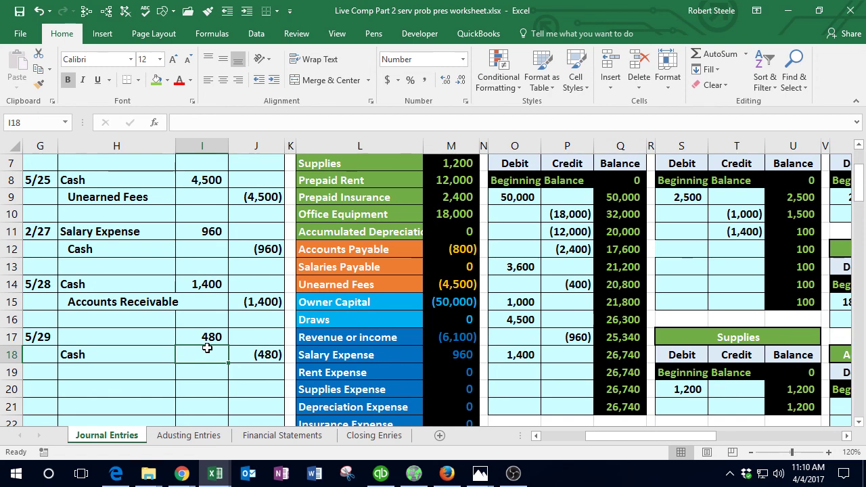
pyautogui.scroll(-1, 207, 348)
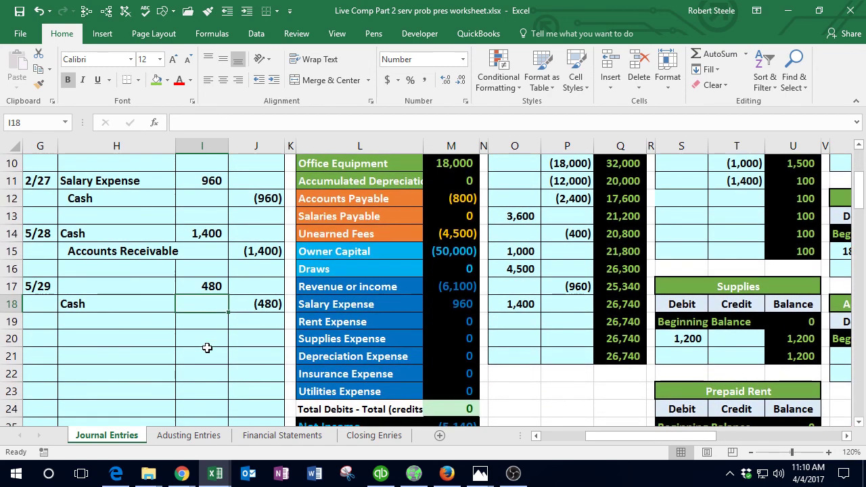
pyautogui.moveTo(349, 199); pyautogui.dragTo(362, 388)
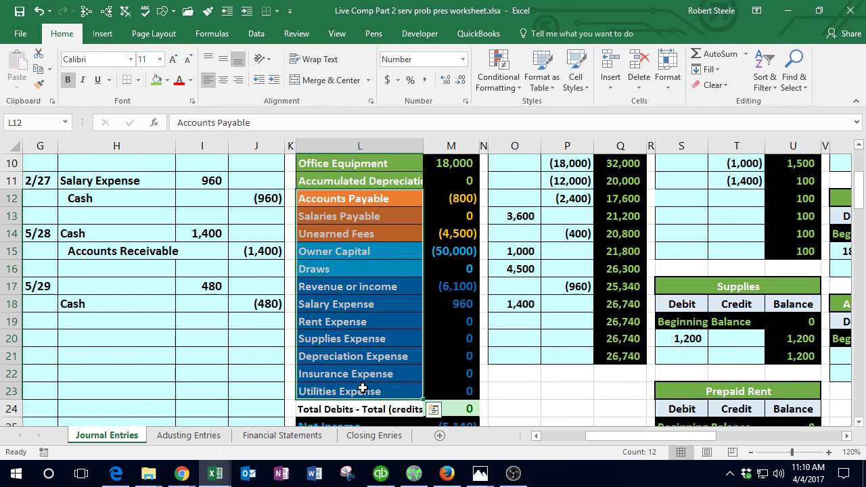
pyautogui.click(363, 387)
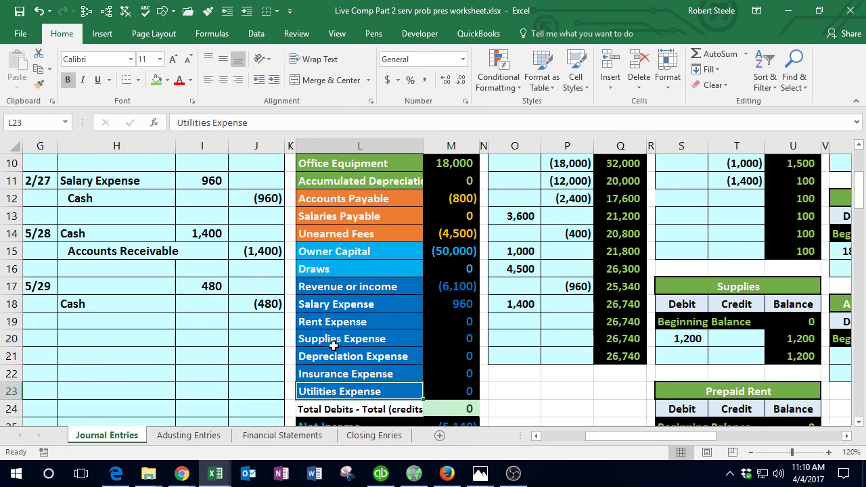
# Step: Paste Utilities Expense as a value into H17, undoing the paste that brought blue formatting
pyautogui.rightClick(342, 387)
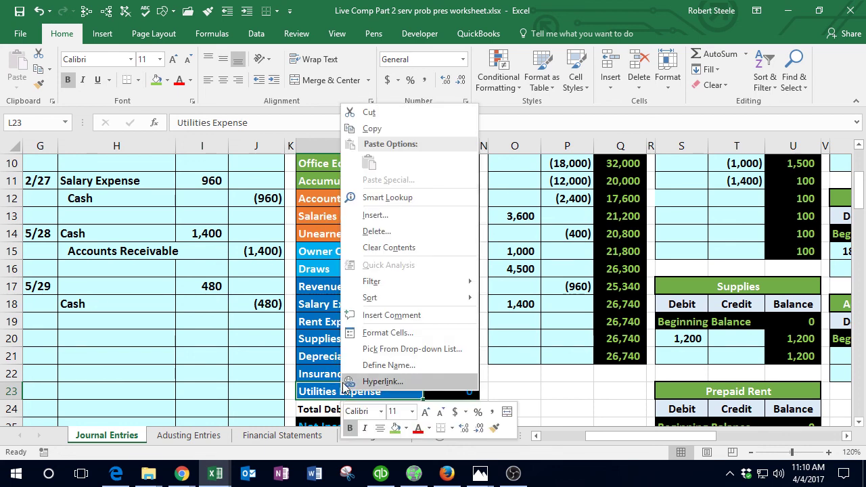
pyautogui.click(379, 128)
pyautogui.click(121, 286)
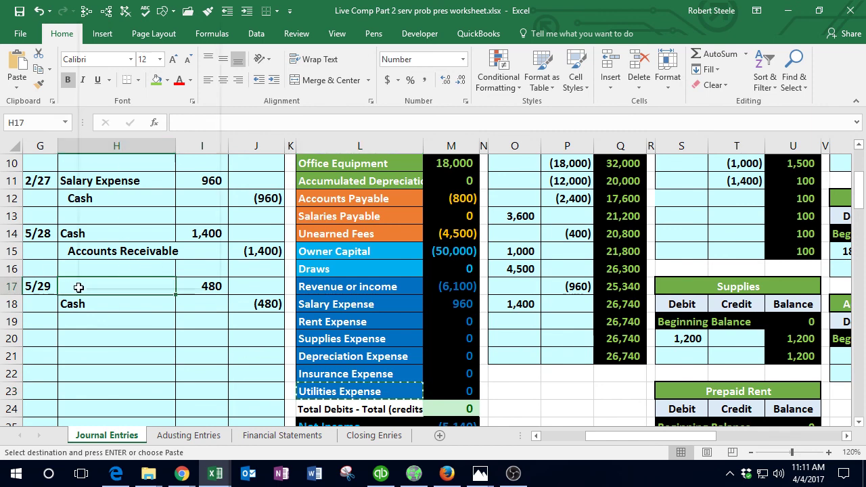
pyautogui.rightClick(79, 287)
pyautogui.click(127, 60)
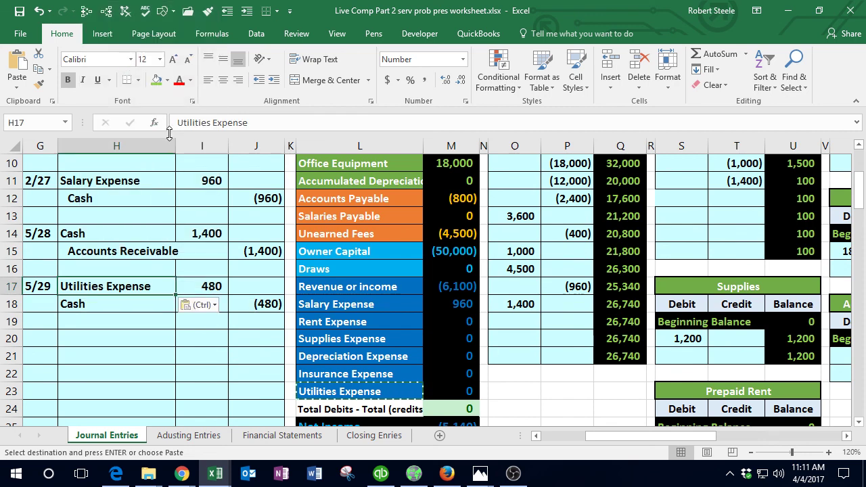
pyautogui.press('Return')
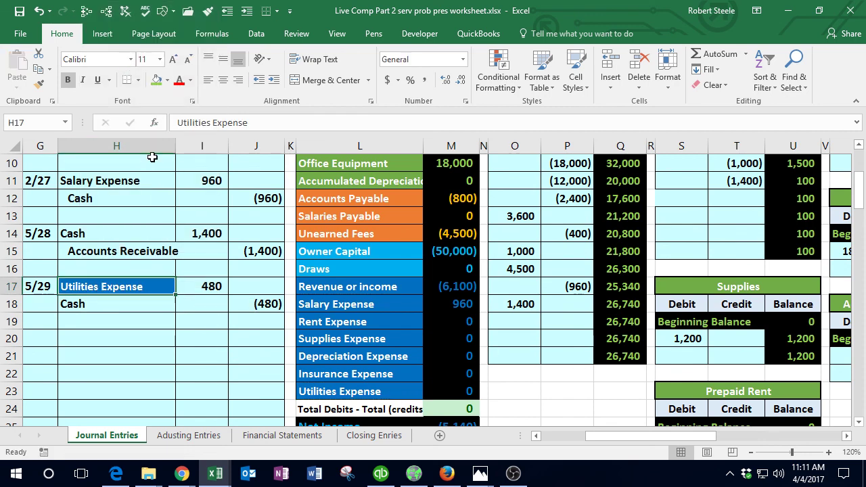
pyautogui.click(38, 10)
# Step: Indent Cash in H18 and review the Utilities Expense line against its trial balance row
pyautogui.click(126, 306)
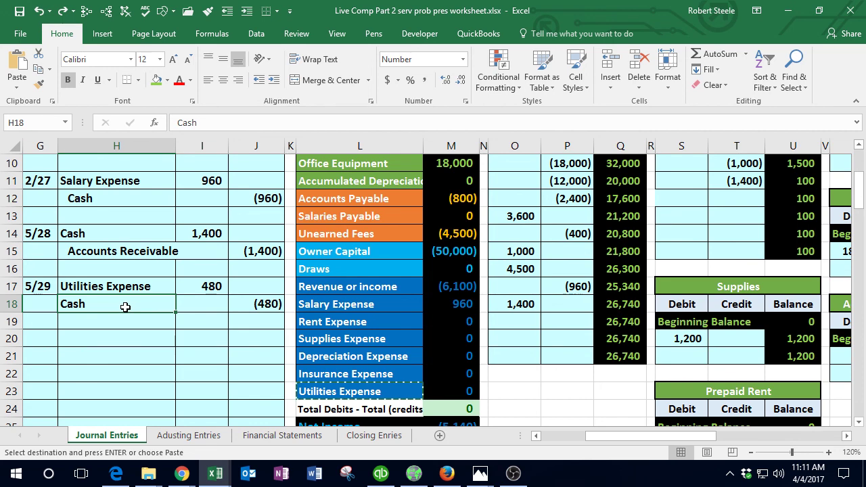
pyautogui.click(273, 80)
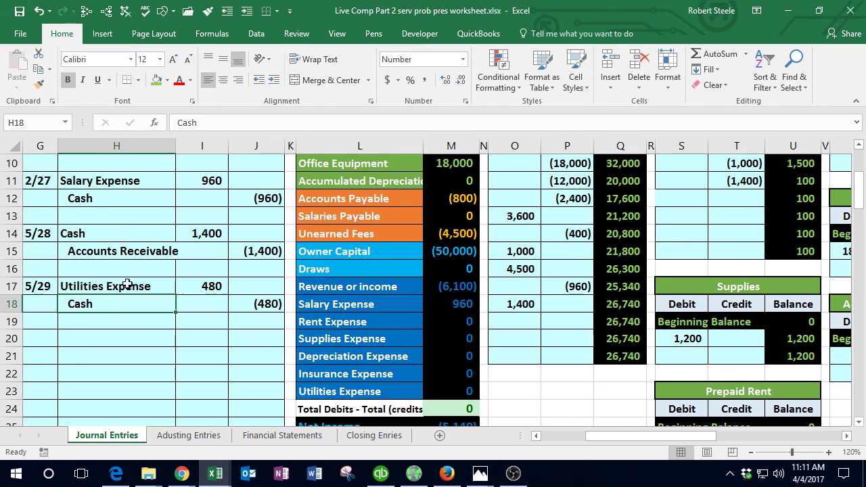
pyautogui.moveTo(125, 286); pyautogui.dragTo(241, 305)
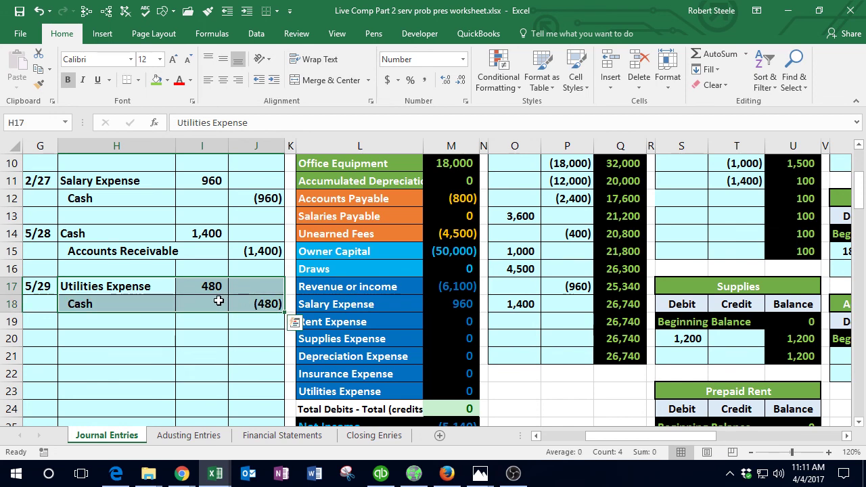
pyautogui.moveTo(132, 285); pyautogui.dragTo(222, 286)
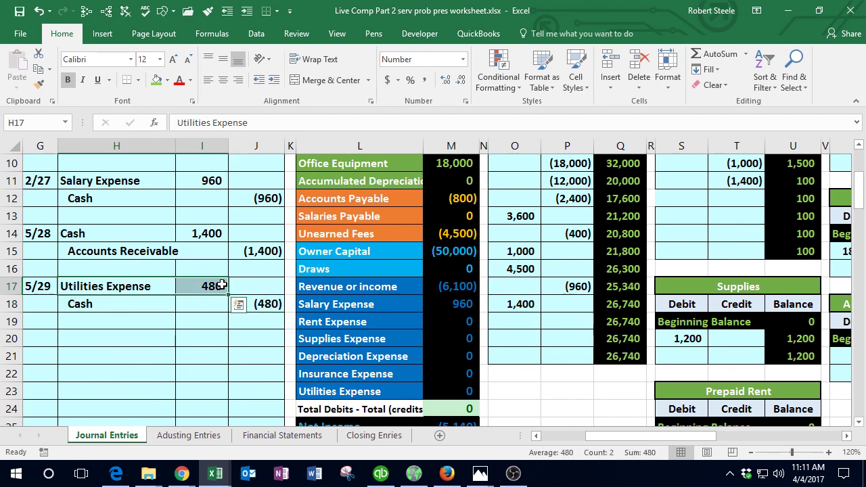
pyautogui.click(336, 393)
pyautogui.moveTo(430, 391); pyautogui.dragTo(450, 391)
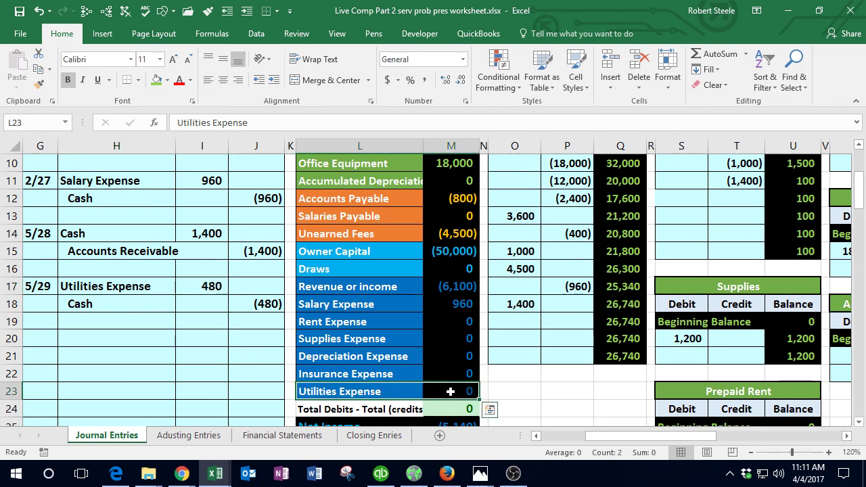
# Step: Link the Utilities Expense T-account debit in AM21 to the journal's 480 utilities amount in I17
pyautogui.scroll(3, 451, 338)
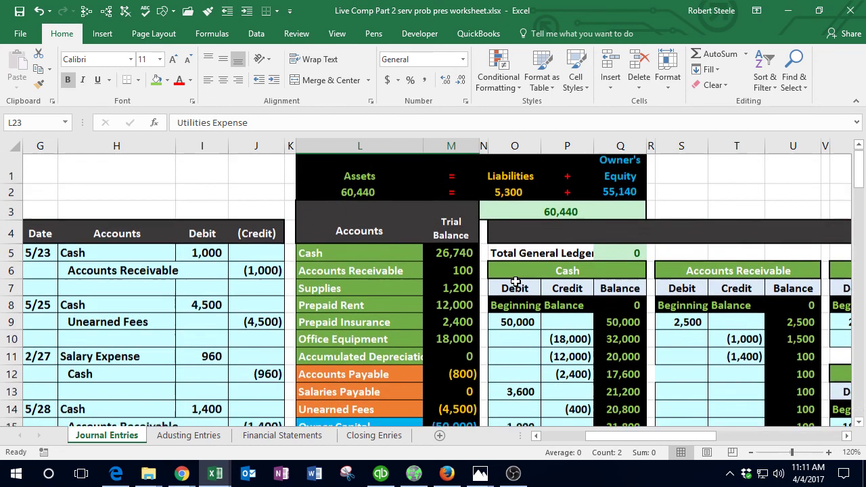
pyautogui.moveTo(516, 284); pyautogui.dragTo(513, 298)
pyautogui.press('Right')
pyautogui.press('Right')
pyautogui.press('Right')
pyautogui.press('Right')
pyautogui.press('Right')
pyautogui.press('Right')
pyautogui.press('Right')
pyautogui.press('Right')
pyautogui.press('Right')
pyautogui.press('Right')
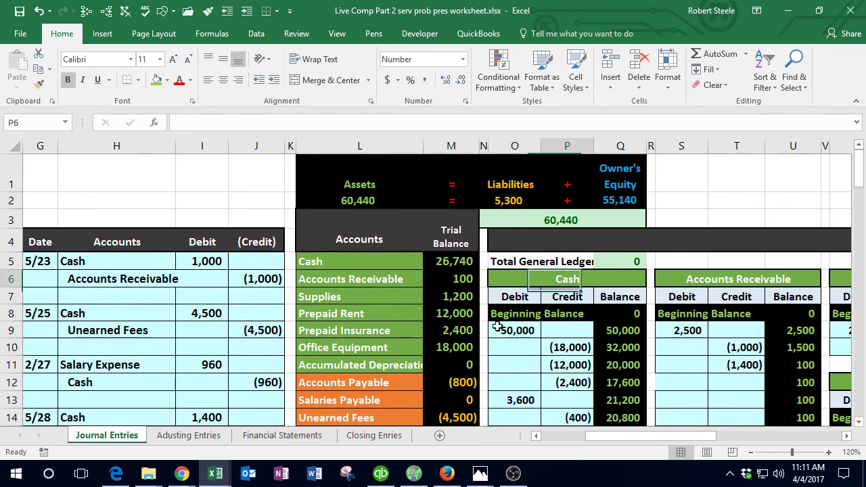
pyautogui.press('Right')
pyautogui.press('Right')
pyautogui.press('Right')
pyautogui.press('Right')
pyautogui.press('Right')
pyautogui.press('Right')
pyautogui.press('Right')
pyautogui.press('Right')
pyautogui.press('Right')
pyautogui.press('Right')
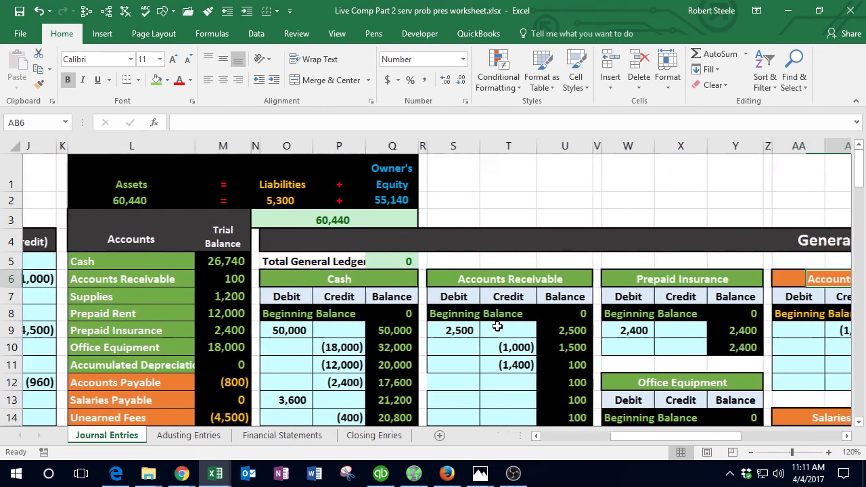
pyautogui.press('Right')
pyautogui.press('Right')
pyautogui.press('Right')
pyautogui.press('Right')
pyautogui.press('Right')
pyautogui.press('Right')
pyautogui.press('Right')
pyautogui.press('Right')
pyautogui.press('Right')
pyautogui.press('Right')
pyautogui.press('Right')
pyautogui.press('Right')
pyautogui.press('Right')
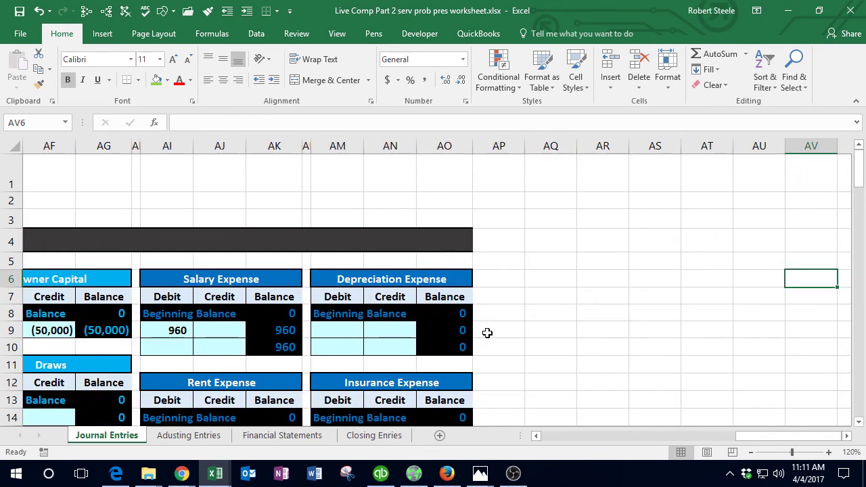
pyautogui.scroll(-4, 487, 332)
pyautogui.click(339, 304)
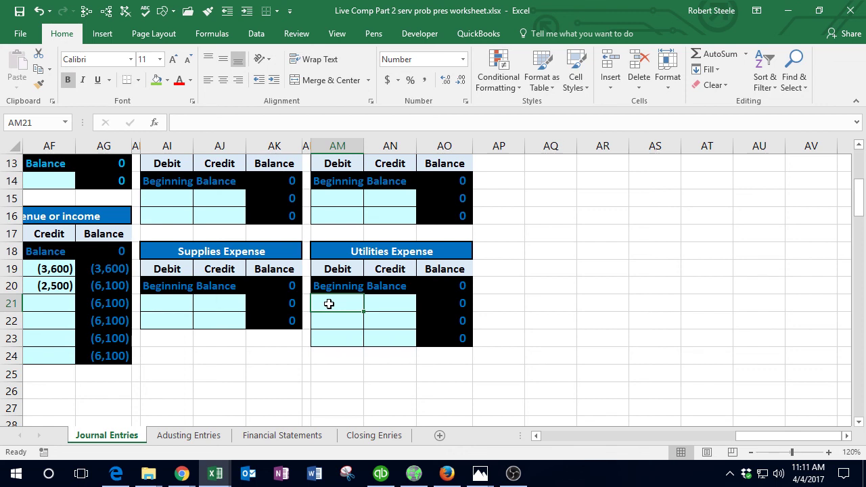
pyautogui.write('=')
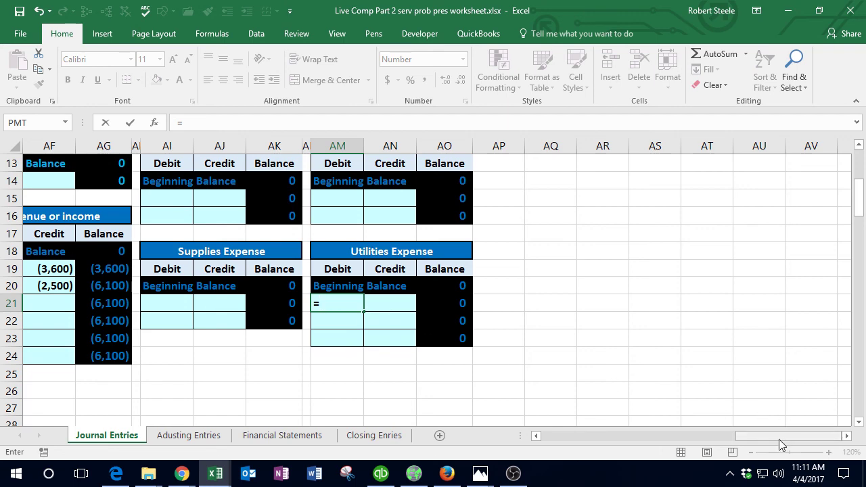
pyautogui.moveTo(779, 437); pyautogui.dragTo(572, 443)
pyautogui.click(199, 226)
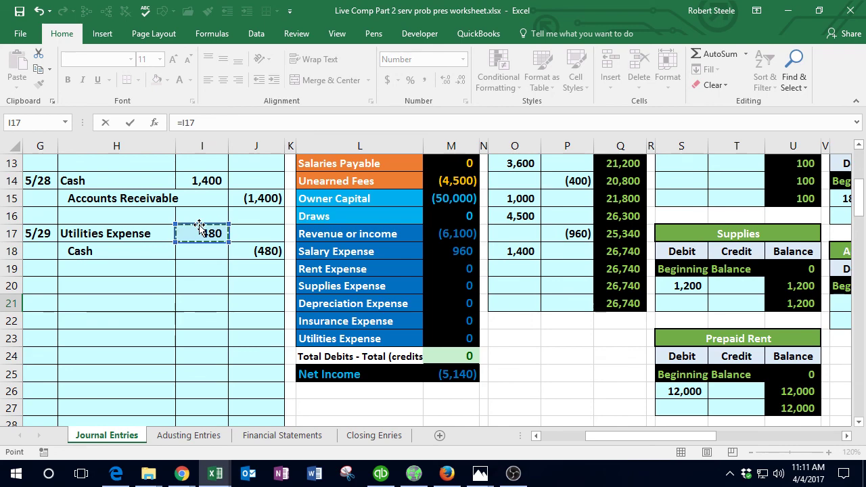
pyautogui.press('Return')
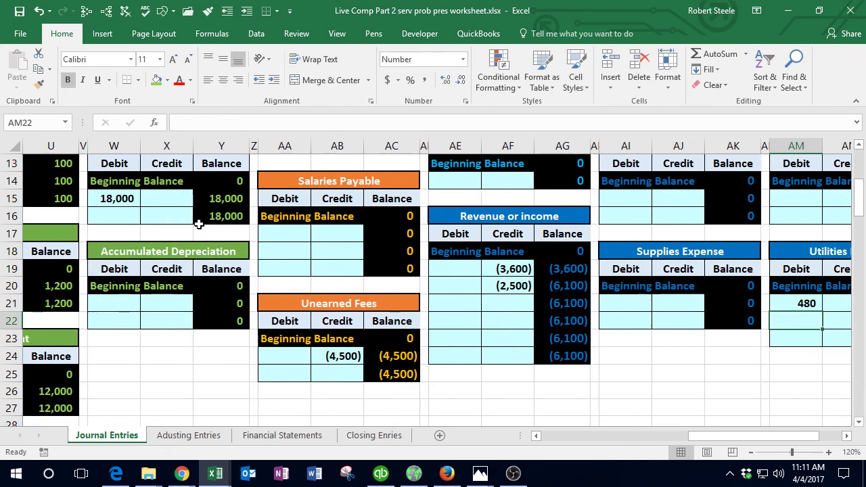
pyautogui.press('Right')
pyautogui.press('Right')
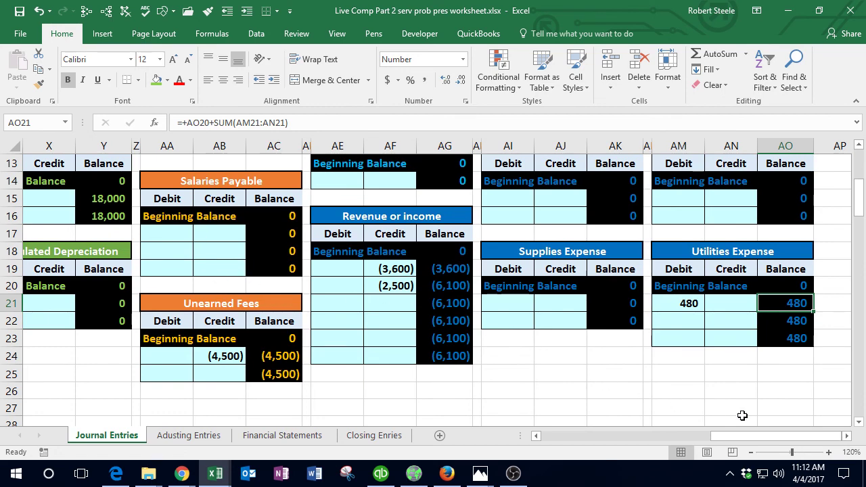
# Step: Trace dependents of the AO23 utilities balance to see it flow into the trial balance
pyautogui.click(778, 336)
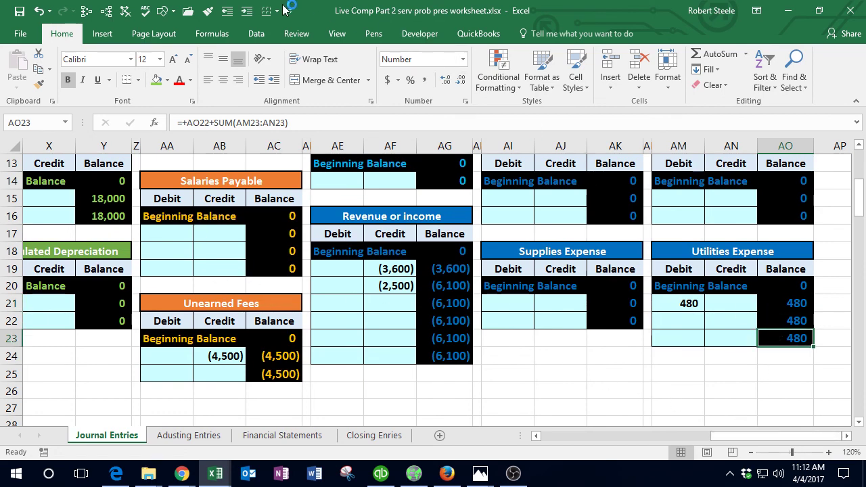
pyautogui.click(260, 35)
pyautogui.click(224, 34)
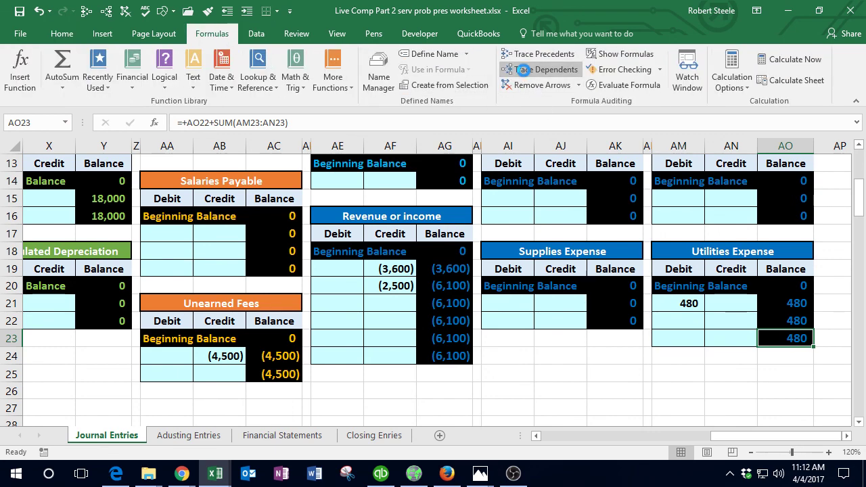
pyautogui.click(534, 69)
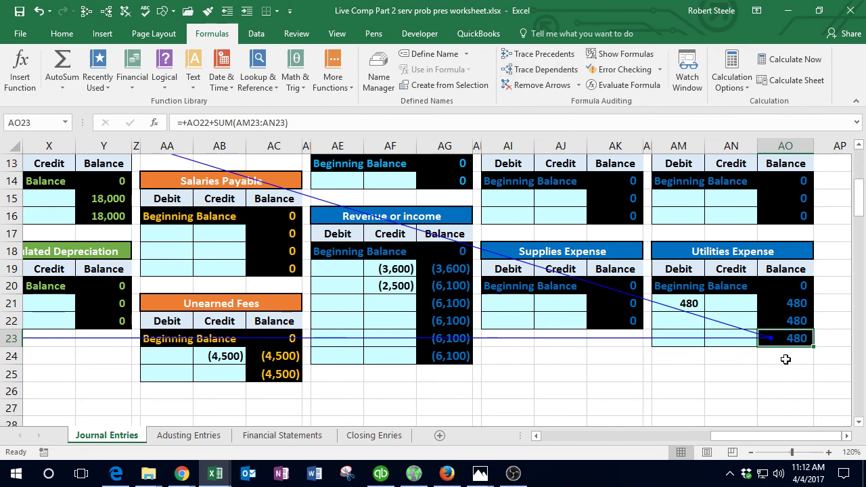
pyautogui.moveTo(769, 433); pyautogui.dragTo(644, 436)
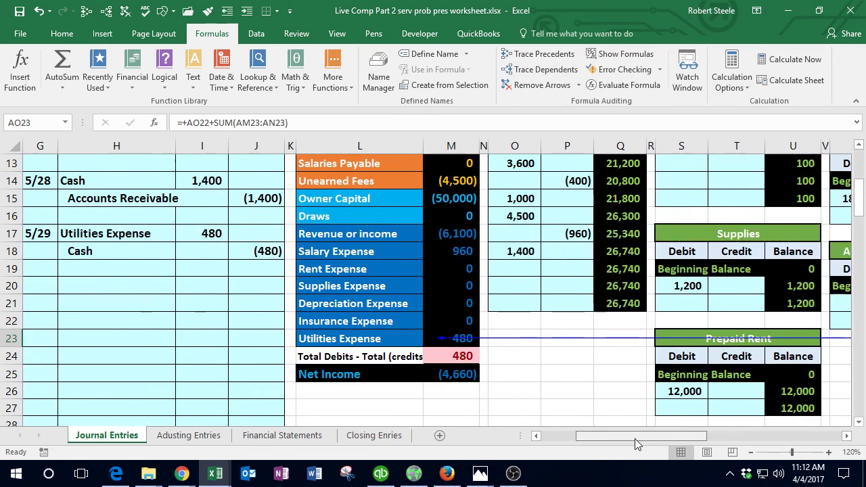
pyautogui.scroll(1, 537, 358)
pyautogui.scroll(4, 536, 357)
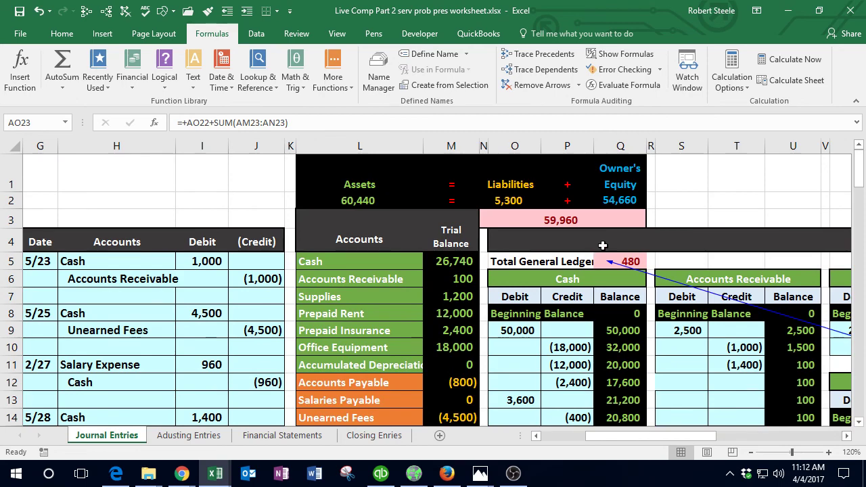
pyautogui.scroll(-3, 587, 310)
pyautogui.scroll(-1, 468, 393)
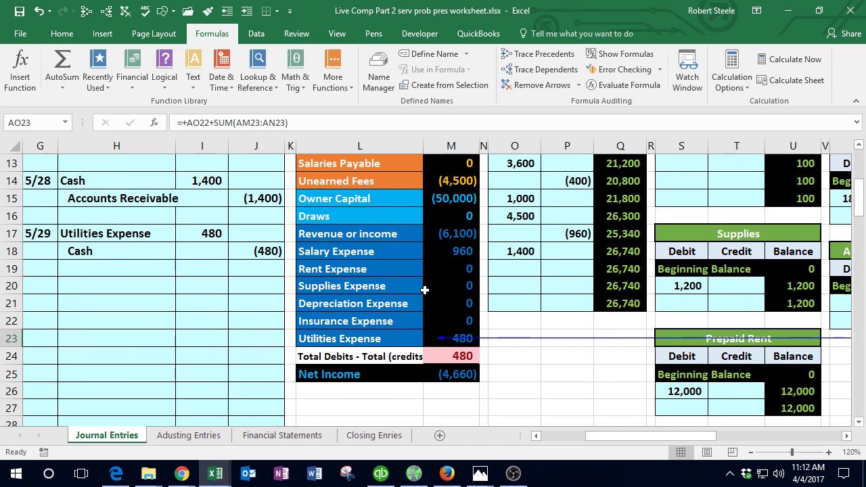
# Step: Select the trial balance debits check cell and undo the accidental formatting change
pyautogui.click(208, 12)
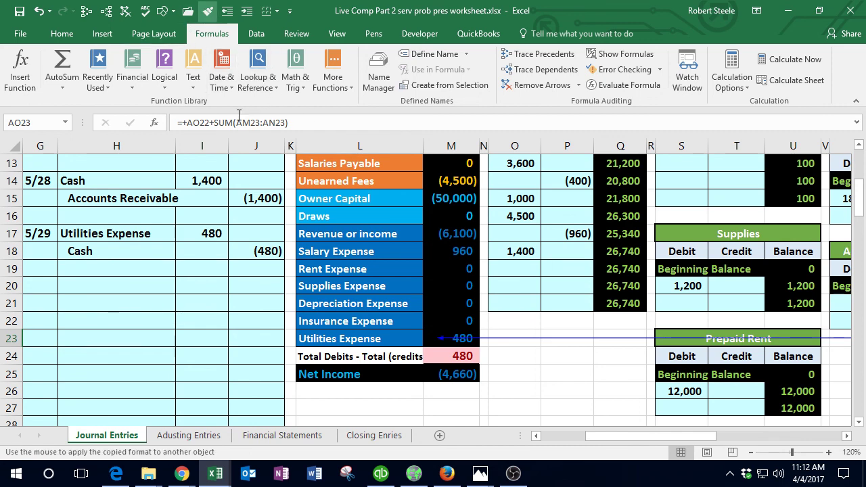
pyautogui.click(429, 359)
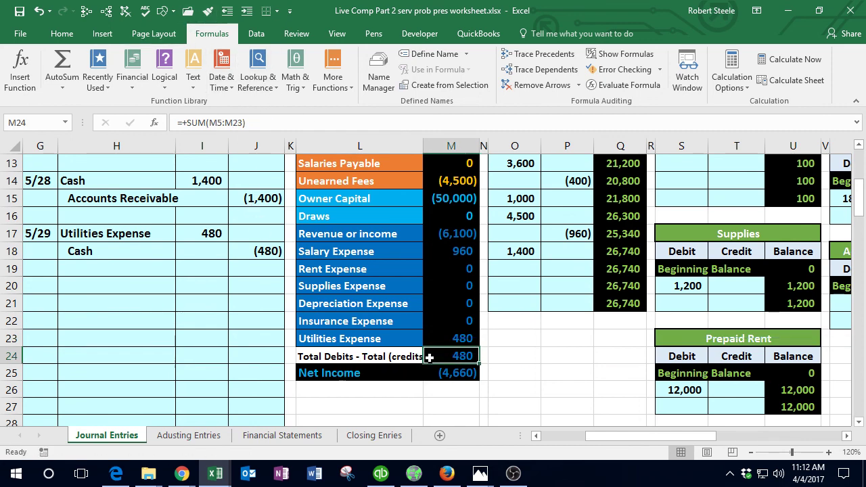
pyautogui.click(41, 11)
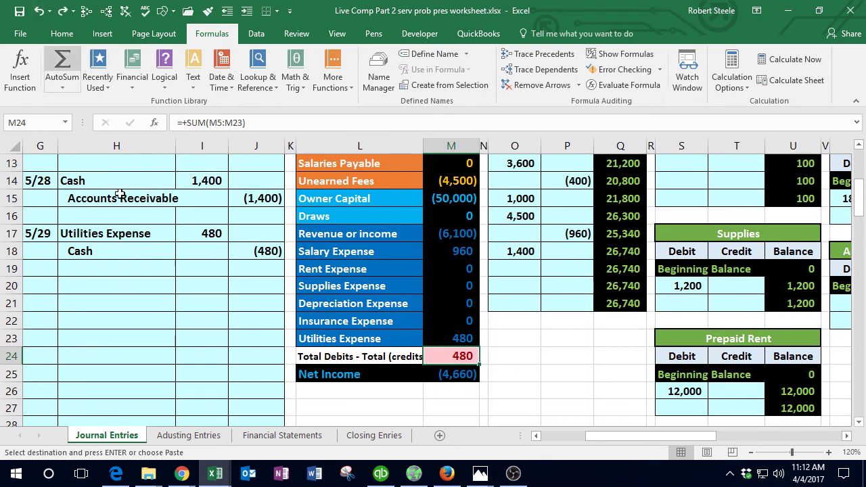
pyautogui.click(120, 193)
# Step: Trace dependents of the journal's 480 cash credit and 480 utilities debit, then remove the arrows
pyautogui.click(252, 252)
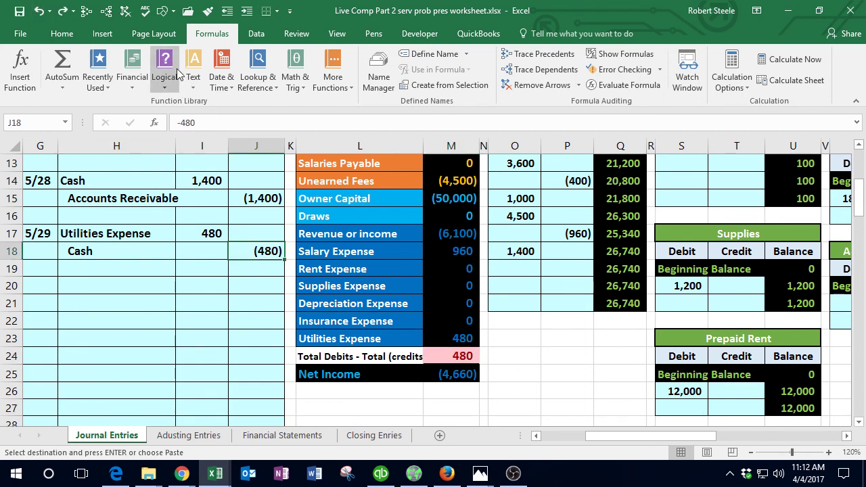
pyautogui.click(106, 11)
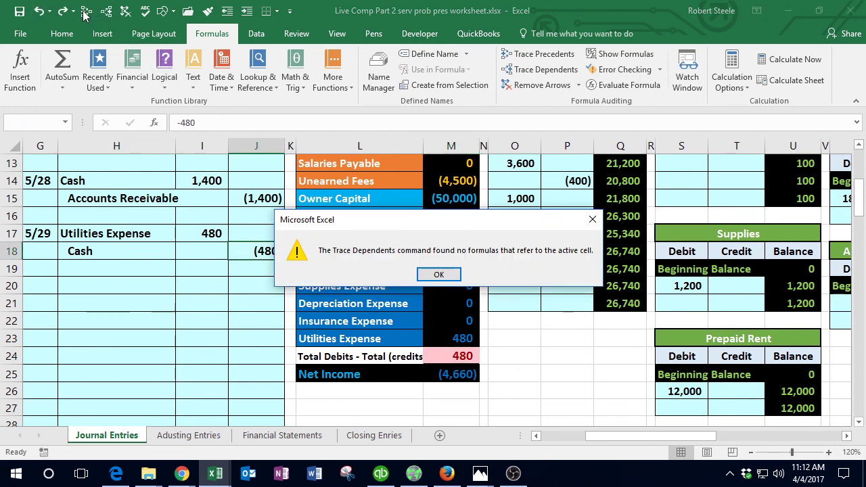
pyautogui.click(440, 275)
pyautogui.click(211, 233)
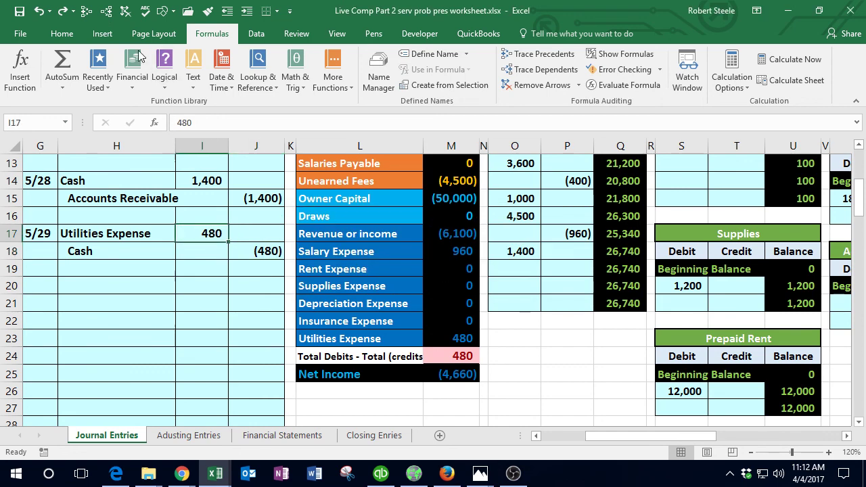
pyautogui.click(107, 12)
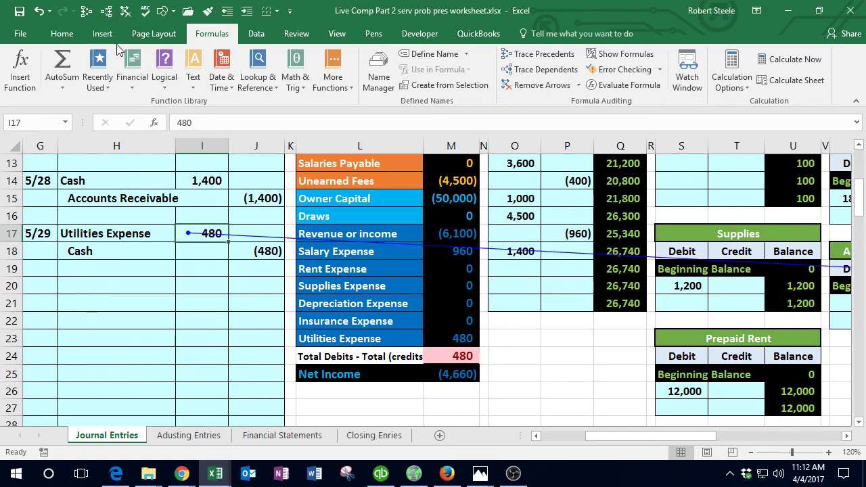
pyautogui.click(125, 12)
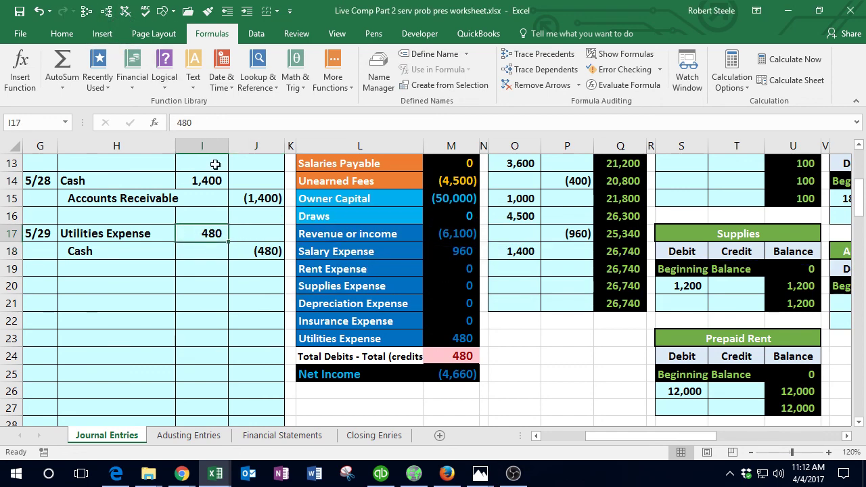
# Step: Select the next empty credit cell in the Cash T-account
pyautogui.click(254, 246)
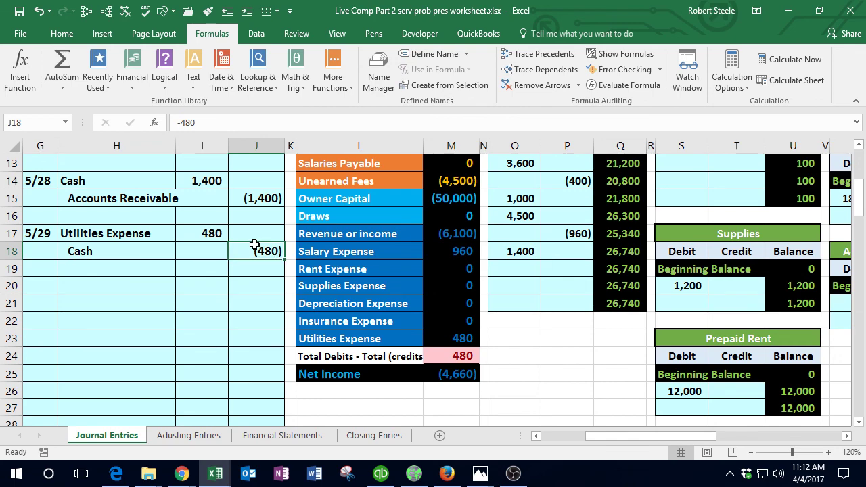
pyautogui.scroll(3, 252, 291)
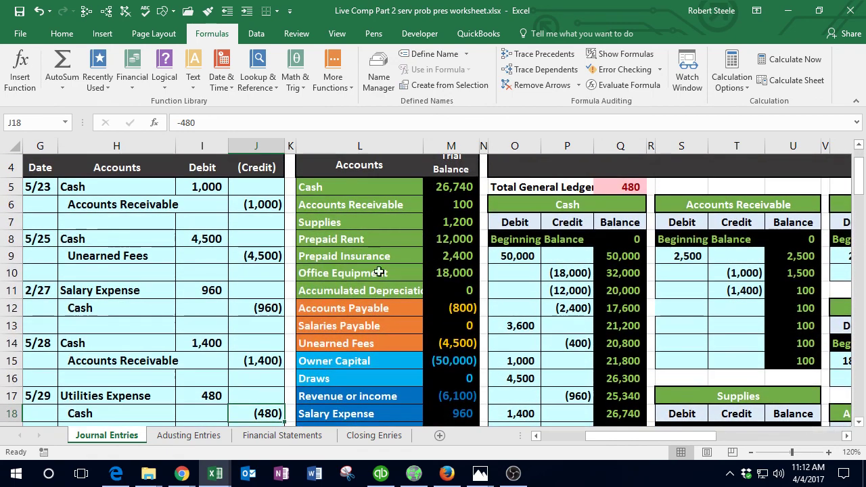
pyautogui.scroll(-2, 515, 230)
pyautogui.click(570, 319)
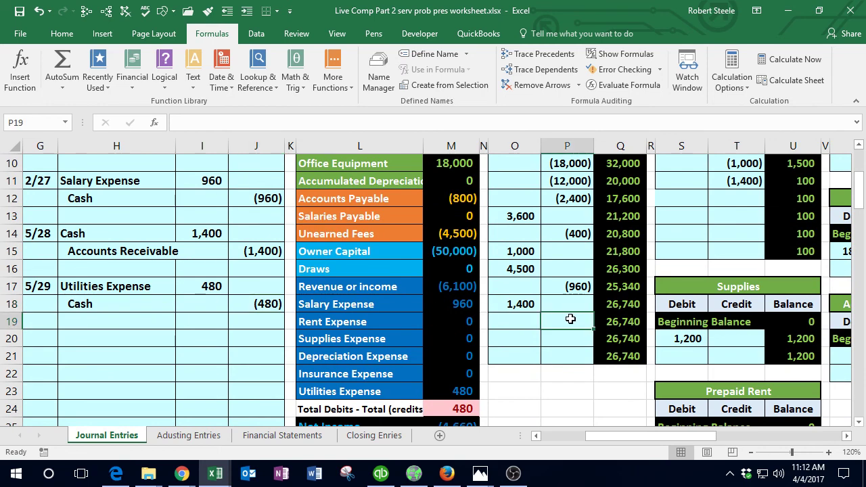
# Step: Link the Cash T-account credit to the journal's 480 cash credit
pyautogui.write('=')
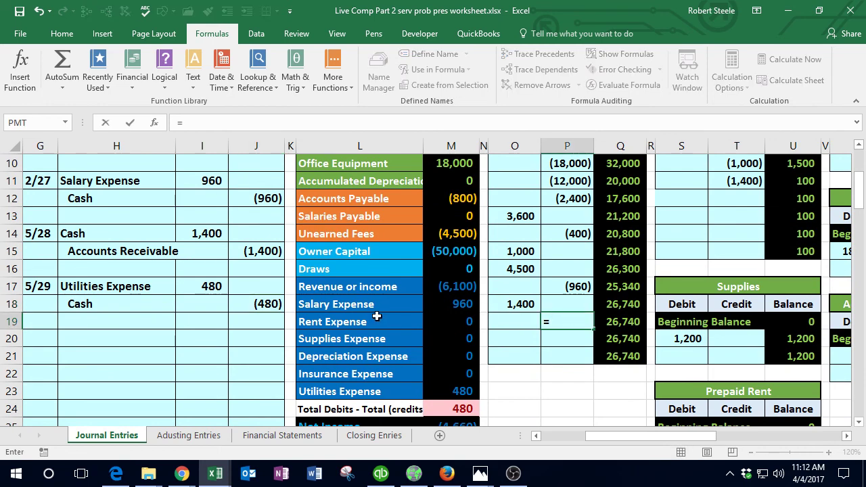
pyautogui.click(267, 304)
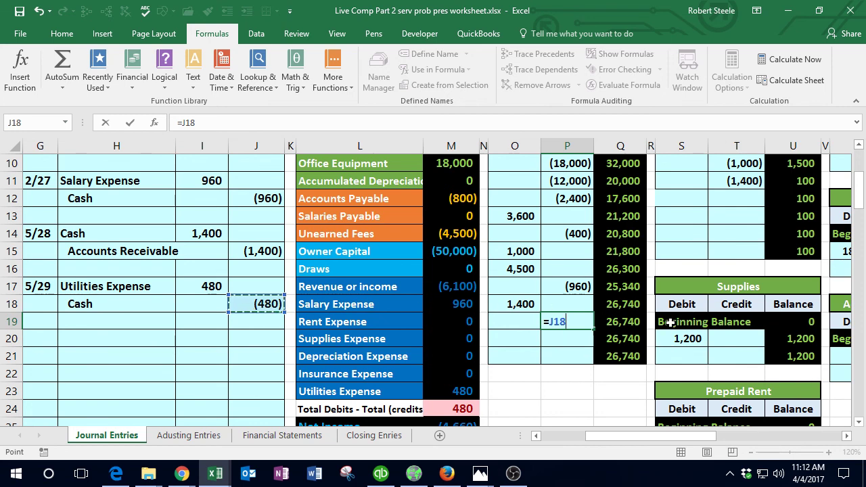
pyautogui.press('Return')
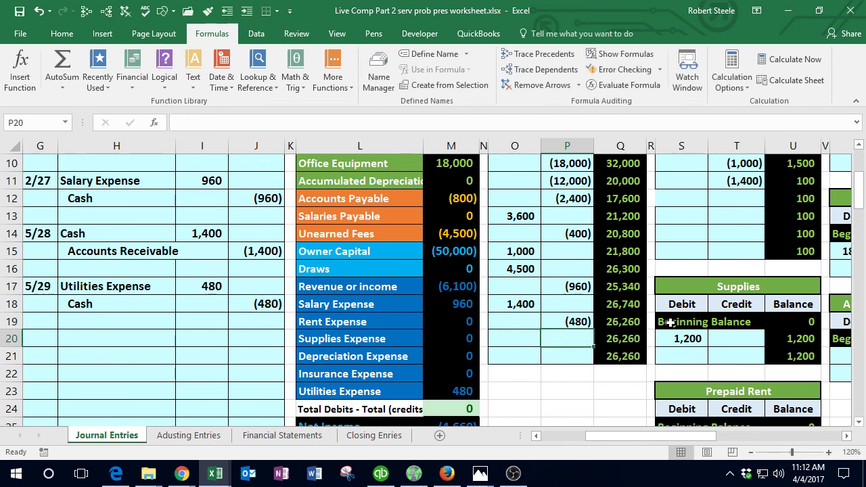
# Step: Verify Cash is now 26,260 in the running balance and trial balance, then switch to QuickBooks
pyautogui.click(636, 322)
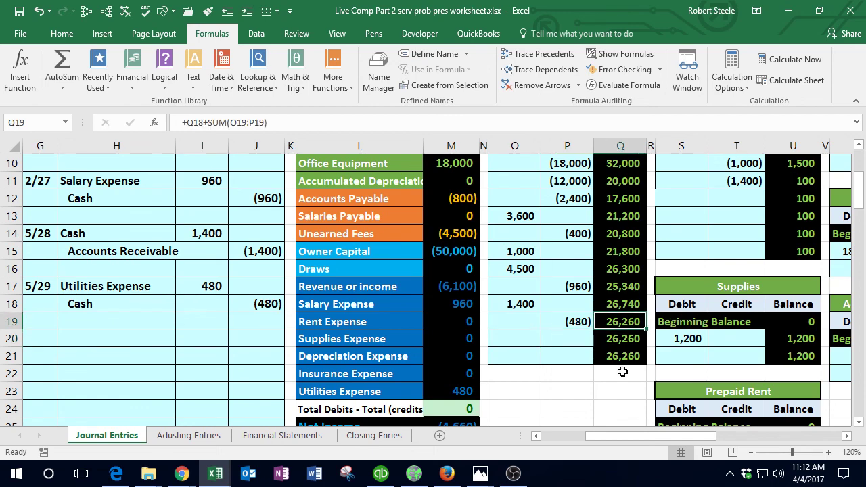
pyautogui.scroll(2, 623, 377)
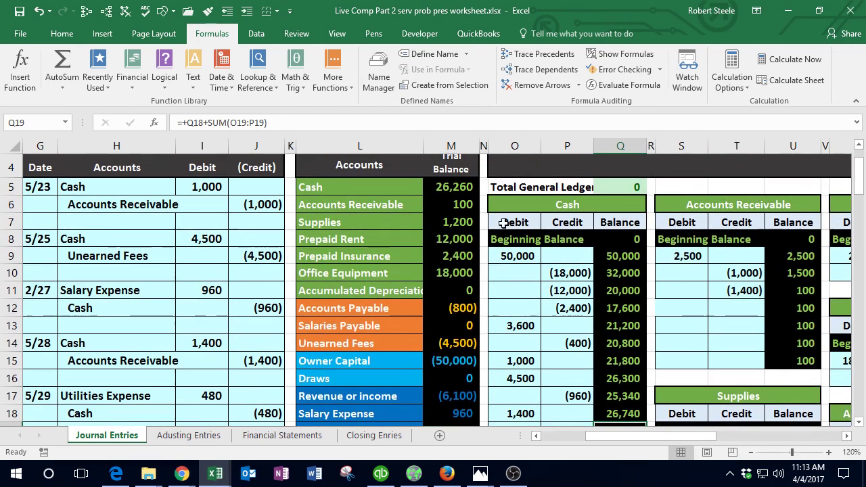
pyautogui.click(452, 189)
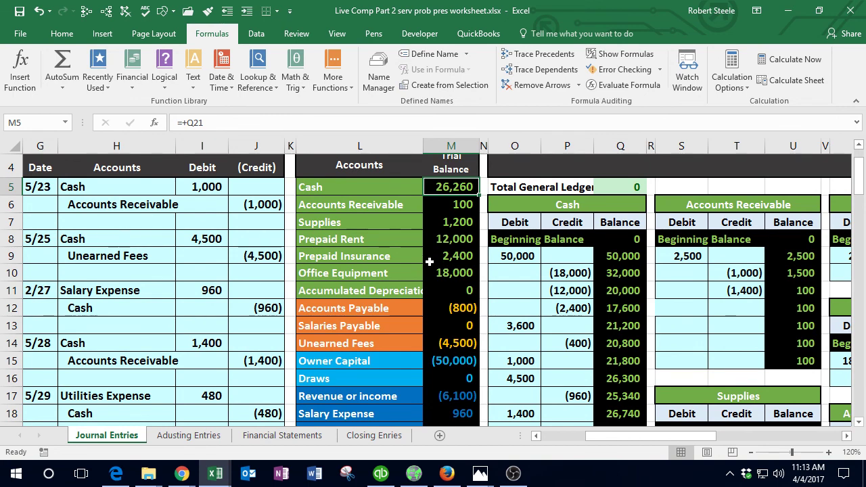
pyautogui.click(383, 477)
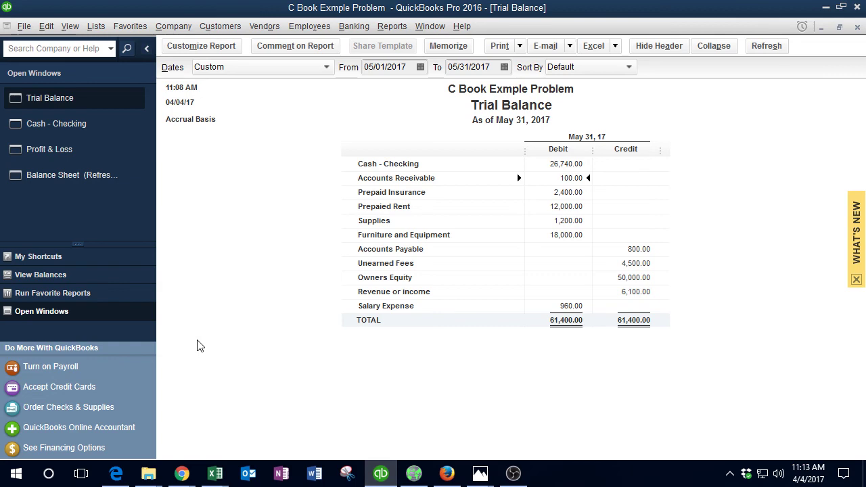
# Step: Start check 1005 dated 5/29 in Cash - Checking, pasting Electric Co. from Data.xlsx as payee
pyautogui.click(68, 130)
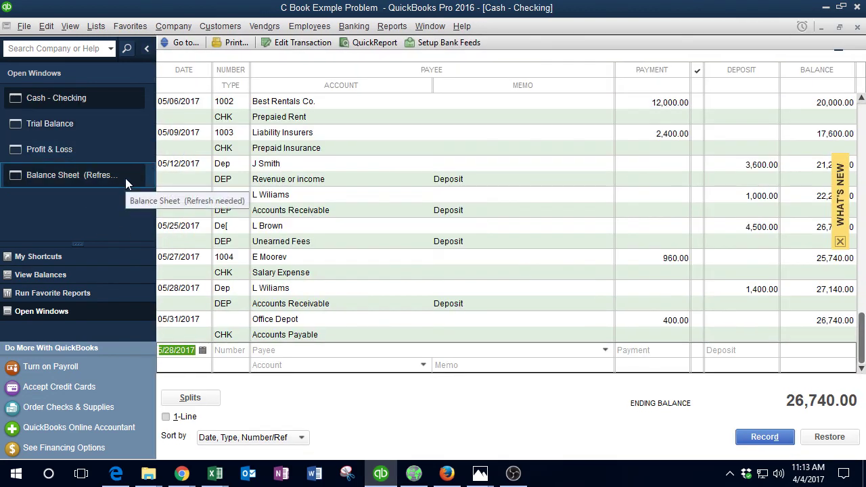
pyautogui.press('Tab')
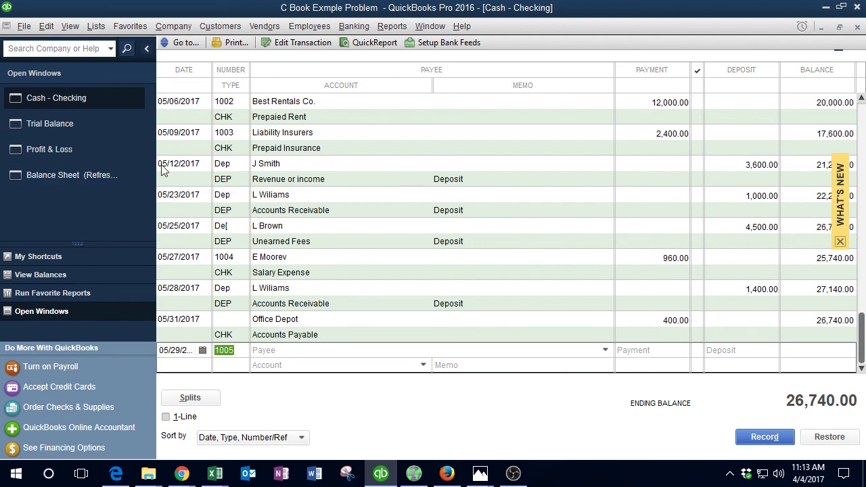
pyautogui.press('Tab')
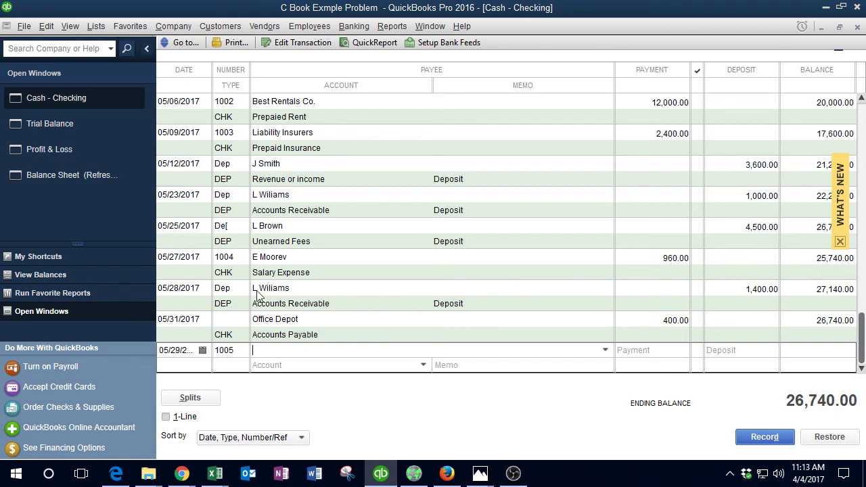
pyautogui.moveTo(215, 476)
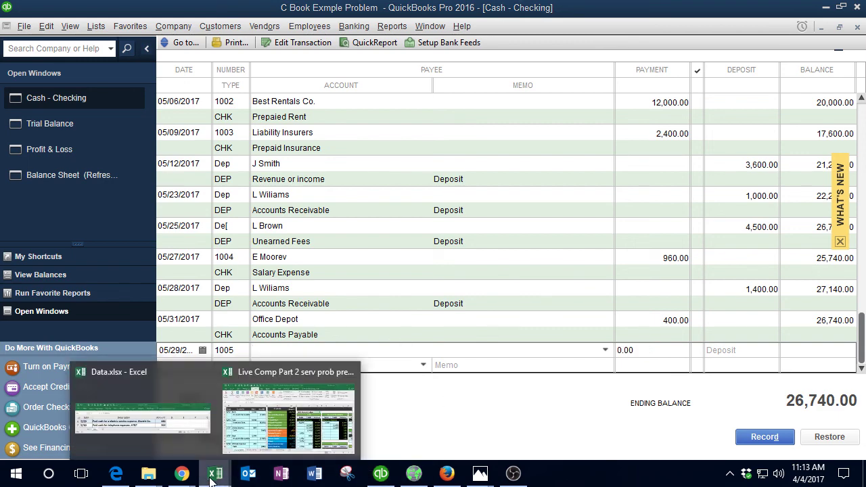
pyautogui.click(145, 436)
pyautogui.doubleClick(433, 116)
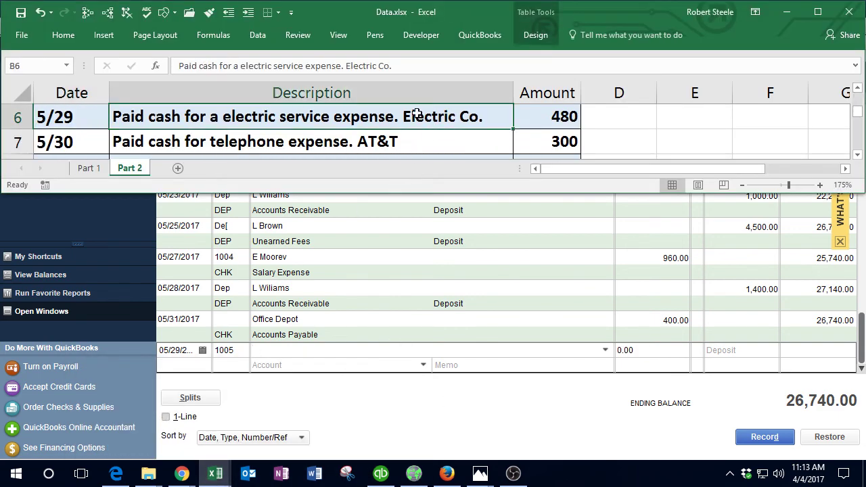
pyautogui.moveTo(403, 116); pyautogui.dragTo(495, 116)
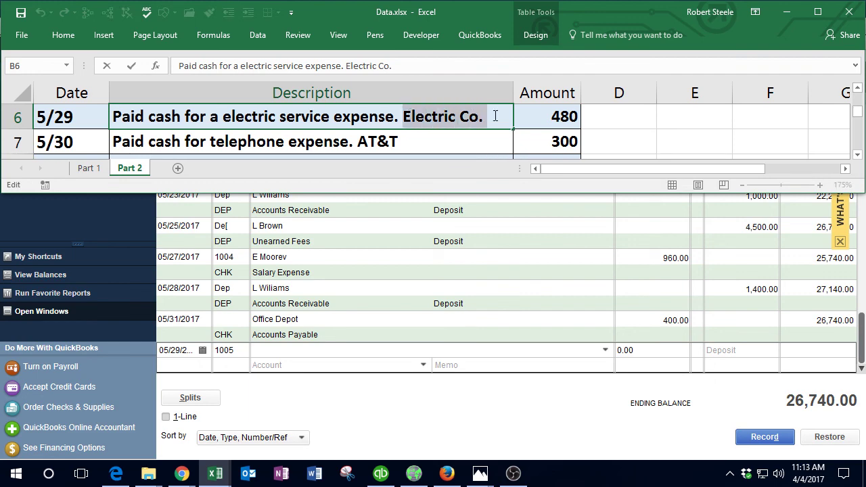
pyautogui.click(305, 351)
pyautogui.hotkey('ctrl', 'v')
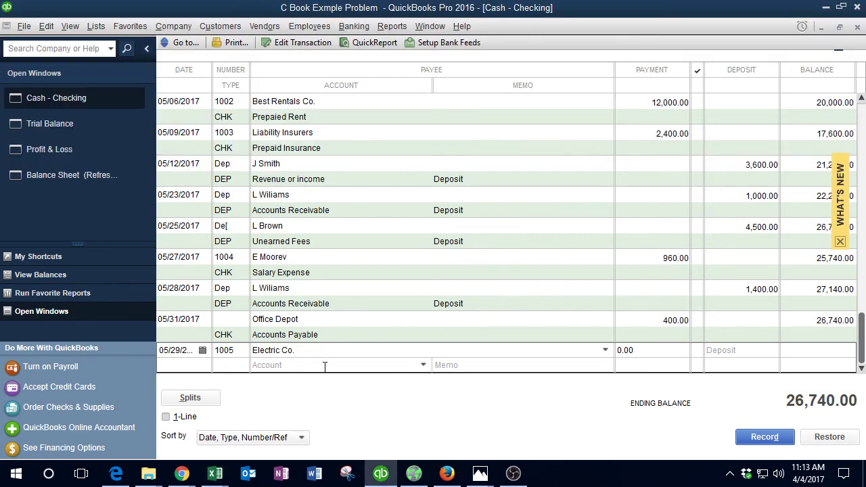
# Step: Quick Add Electric Co. as a new vendor
pyautogui.click(324, 365)
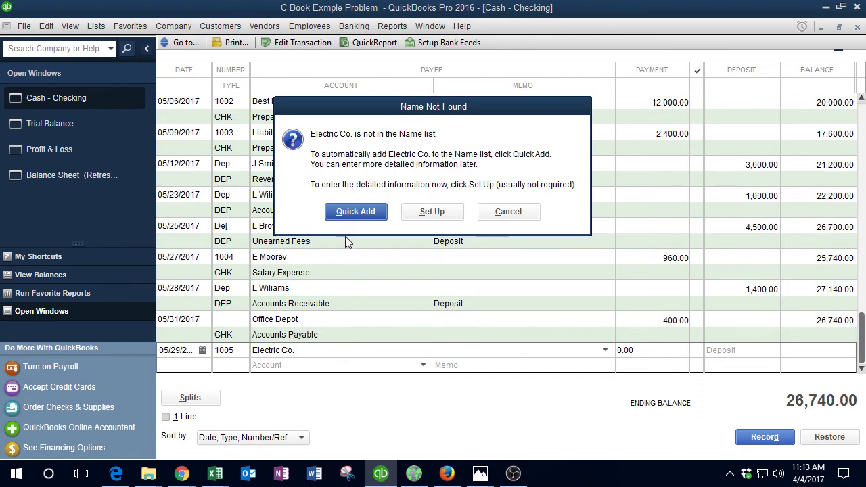
pyautogui.click(356, 212)
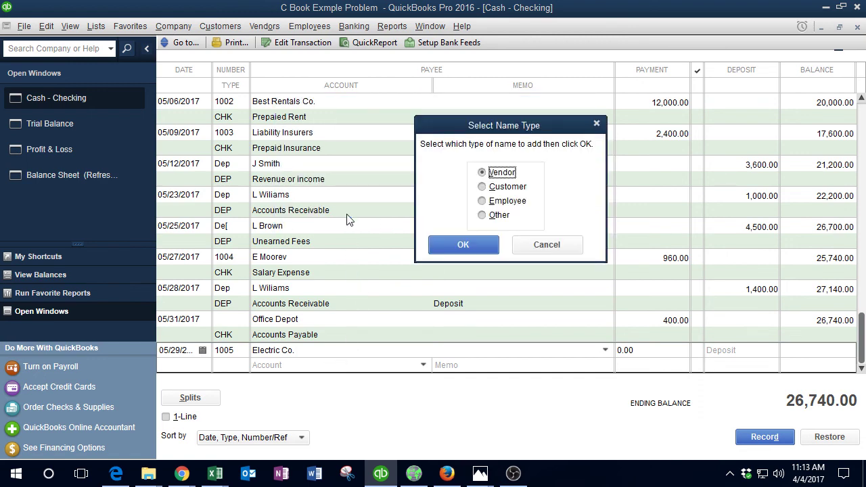
pyautogui.click(464, 247)
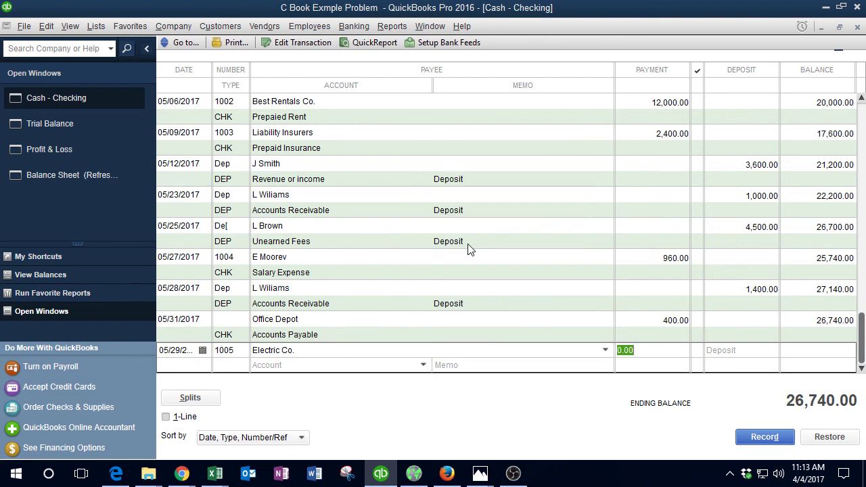
# Step: Enter 480 against a new Utilities expense account and record check 1005
pyautogui.write('480')
pyautogui.press('Tab')
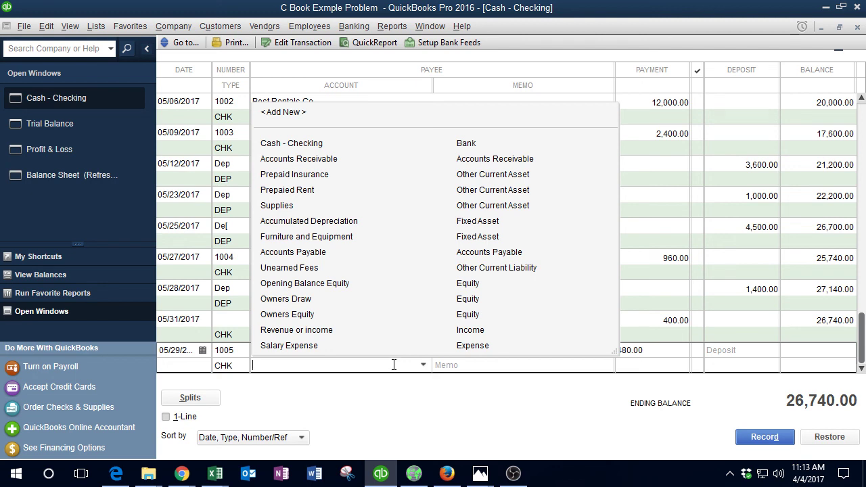
pyautogui.write('Ut')
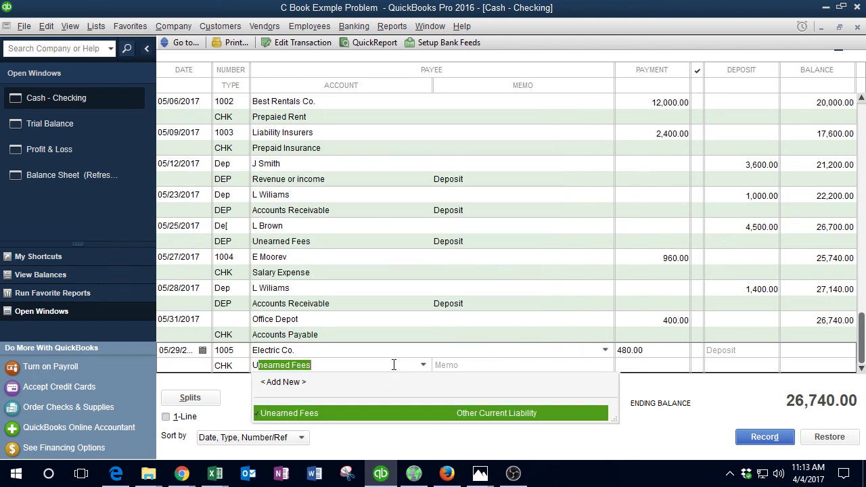
pyautogui.write('ilities')
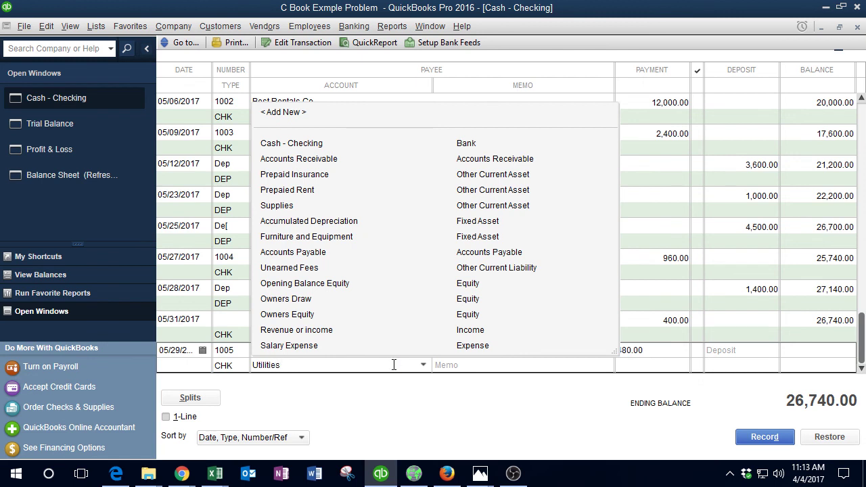
pyautogui.press('Tab')
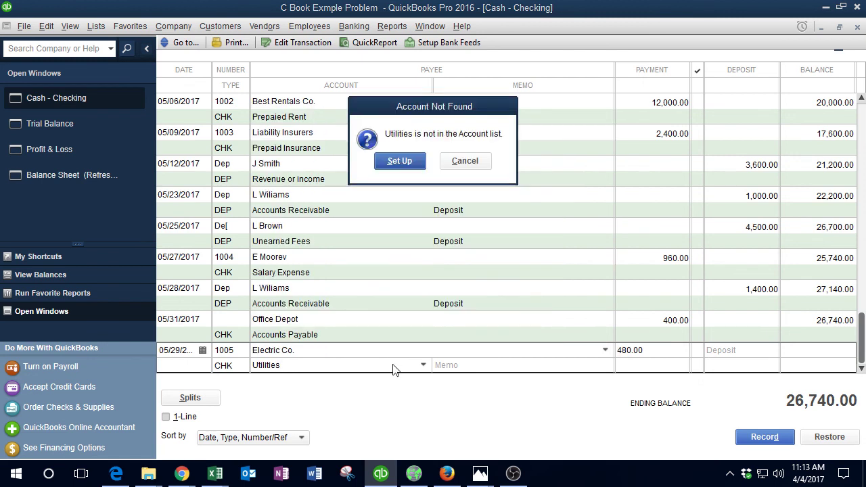
pyautogui.press('Return')
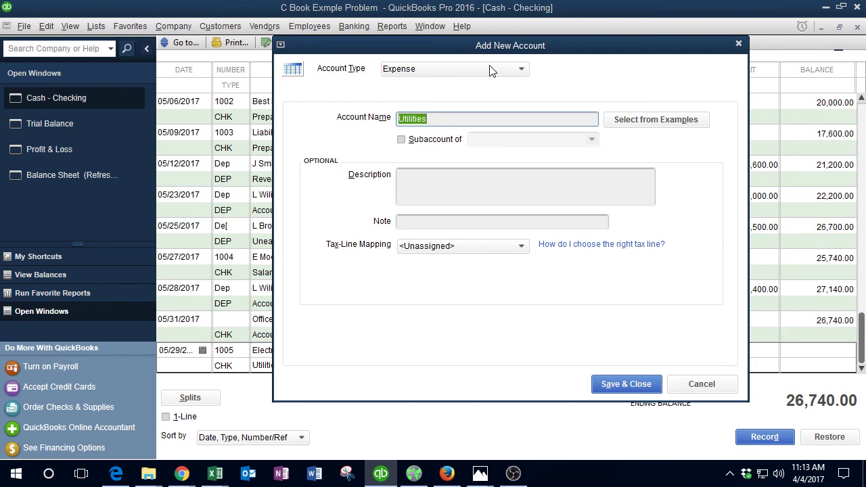
pyautogui.click(612, 384)
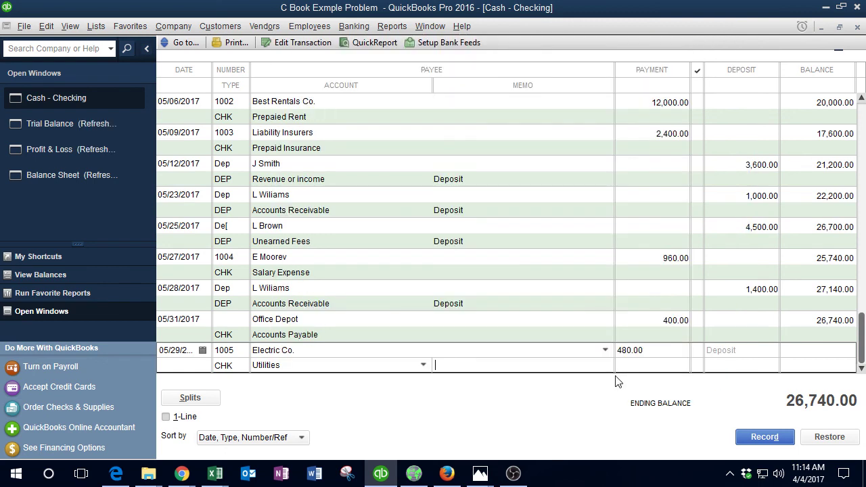
pyautogui.press('Return')
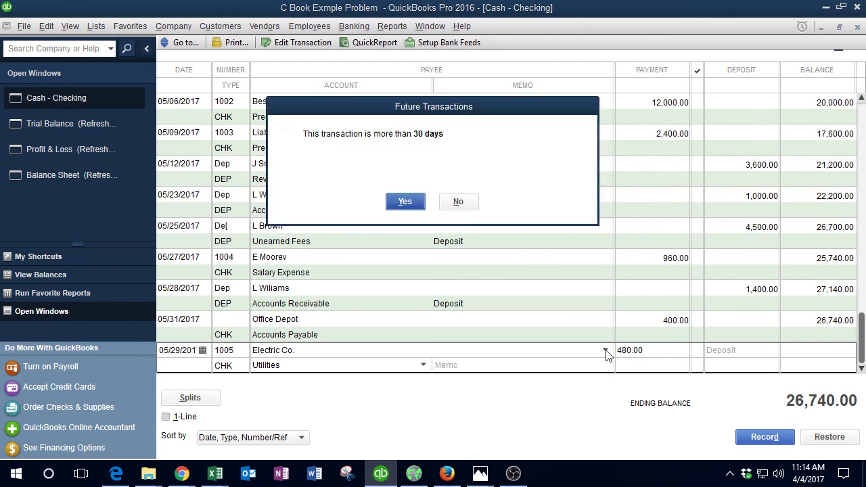
pyautogui.press('Return')
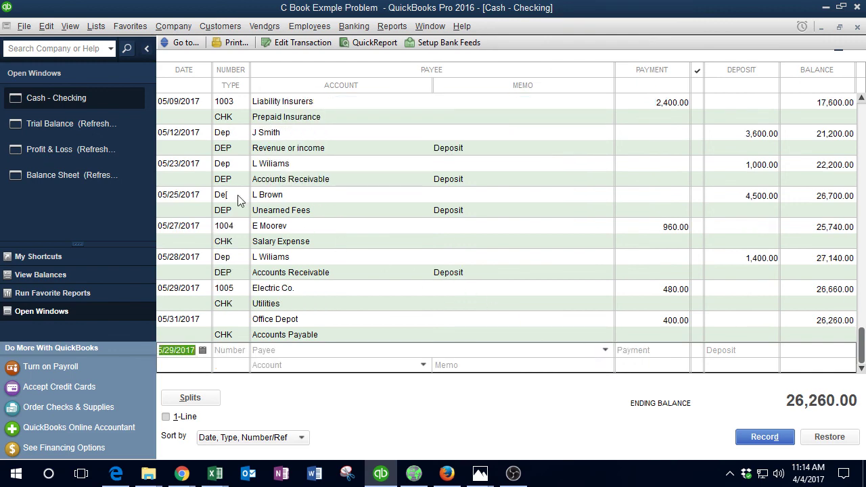
pyautogui.click(61, 127)
# Step: Refresh the QuickBooks trial balance and confirm the new Utilities line of 480.00
pyautogui.click(329, 248)
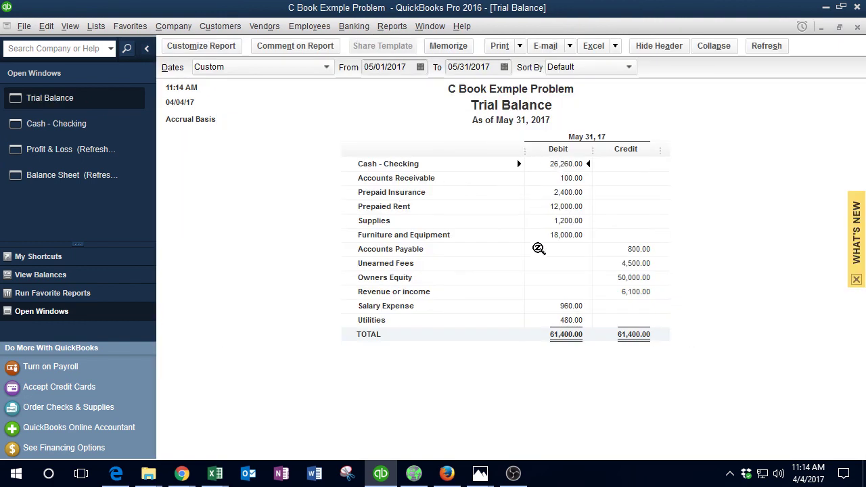
pyautogui.moveTo(215, 480)
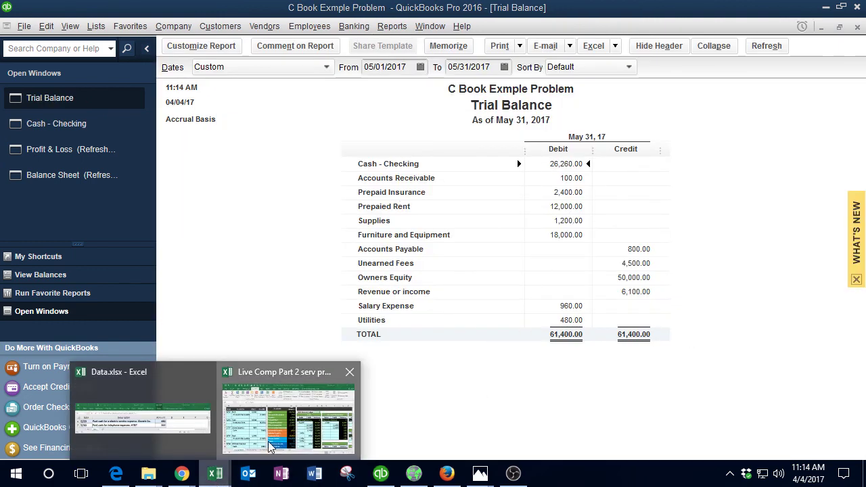
pyautogui.click(288, 414)
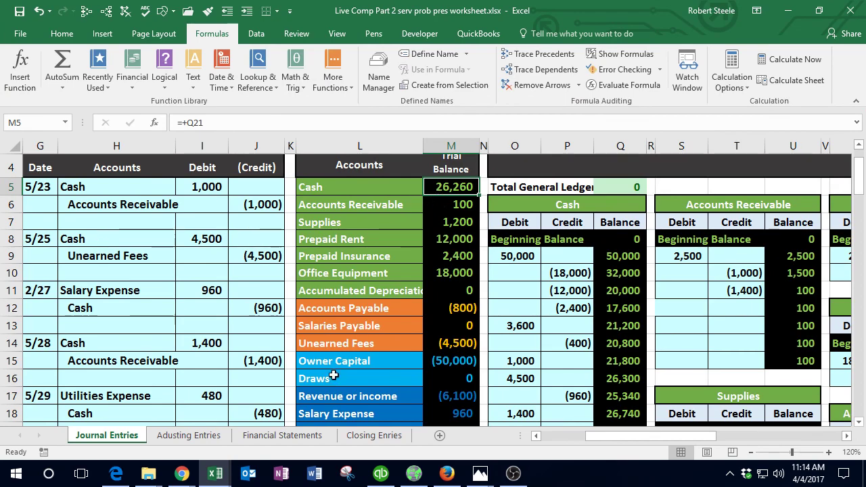
pyautogui.click(381, 474)
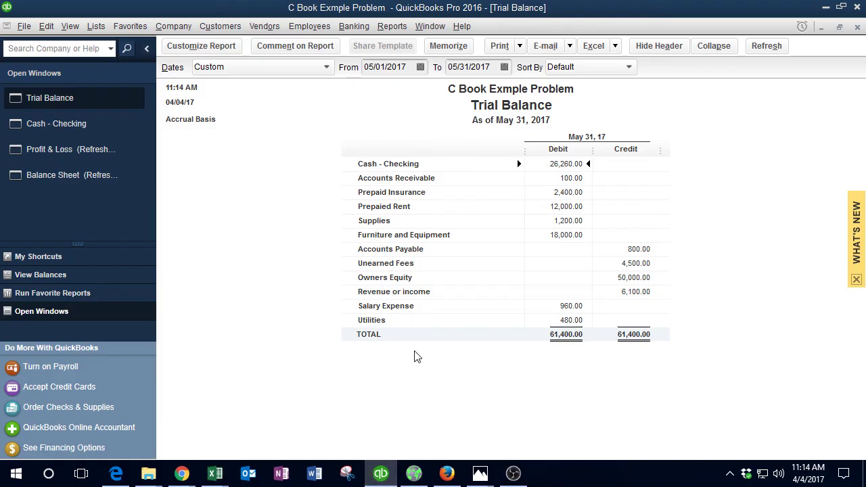
pyautogui.click(567, 318)
# Step: Compare with the Excel trial balance, checking Utilities Expense 480 in M23
pyautogui.moveTo(210, 477)
pyautogui.click(290, 429)
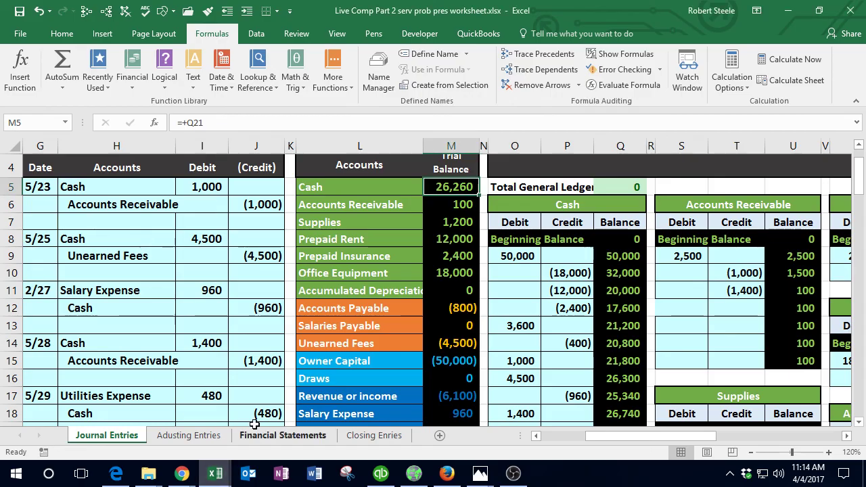
pyautogui.click(344, 379)
pyautogui.scroll(-1, 350, 376)
pyautogui.scroll(-2, 350, 377)
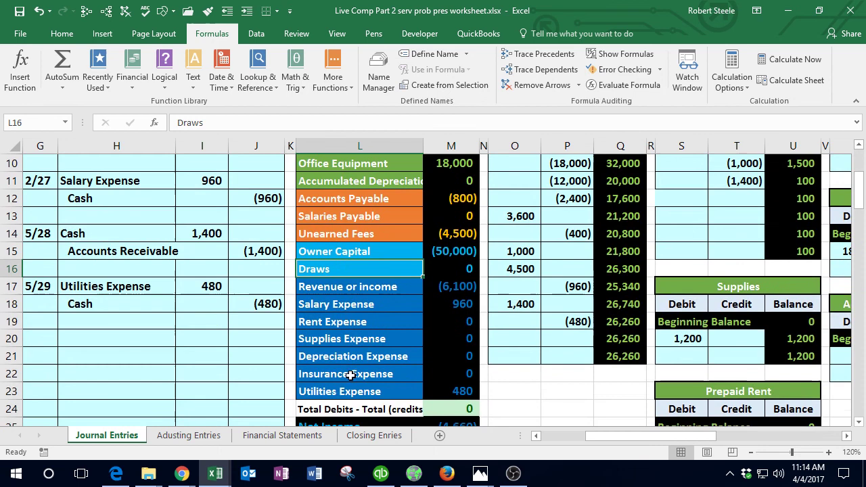
pyautogui.click(438, 386)
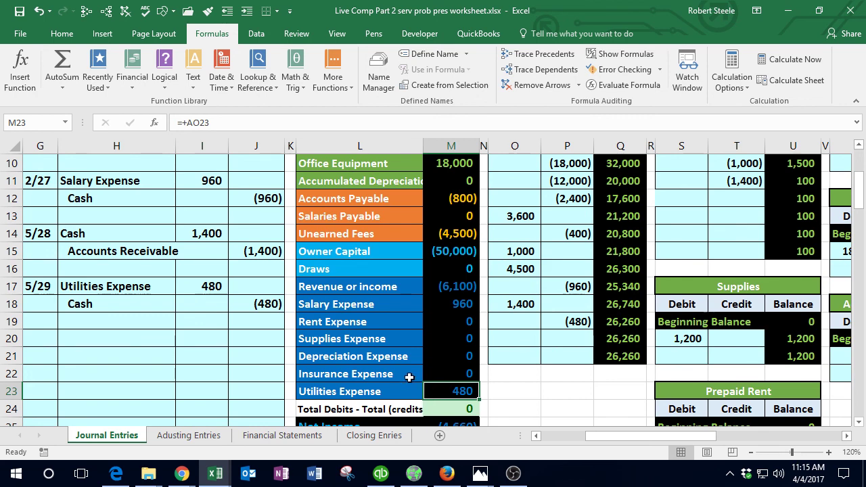
# Step: Review the Excel Net Income formula and the revenue and expense balances
pyautogui.click(410, 376)
pyautogui.scroll(-1, 410, 376)
pyautogui.doubleClick(461, 375)
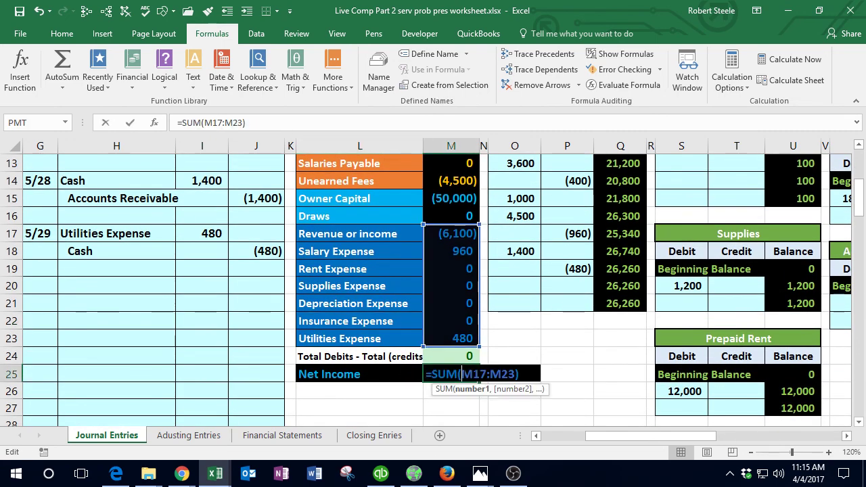
pyautogui.press('Return')
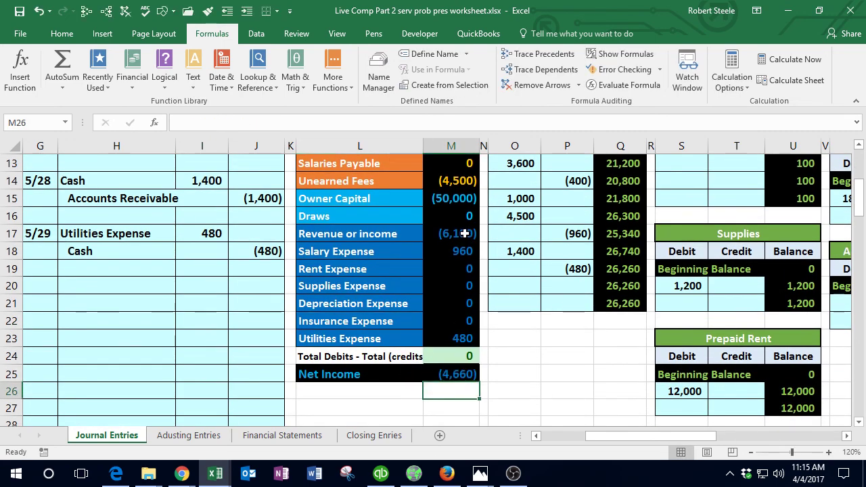
pyautogui.moveTo(464, 234); pyautogui.dragTo(463, 338)
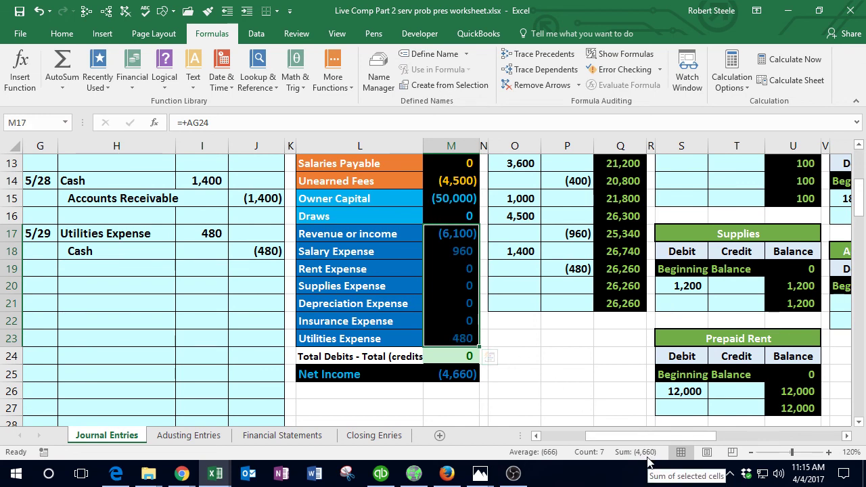
pyautogui.click(222, 350)
# Step: Refresh QuickBooks' May 2017 Profit & Loss, which shows net income of 4,660.00
pyautogui.click(379, 472)
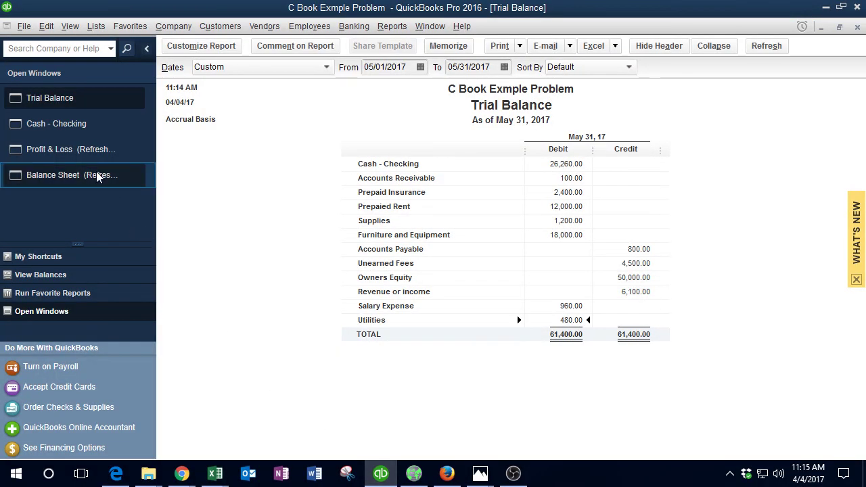
pyautogui.click(80, 155)
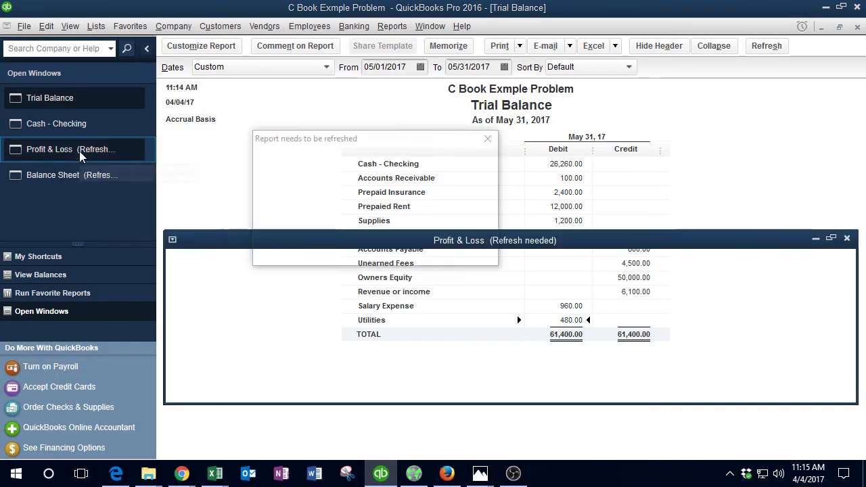
pyautogui.click(330, 248)
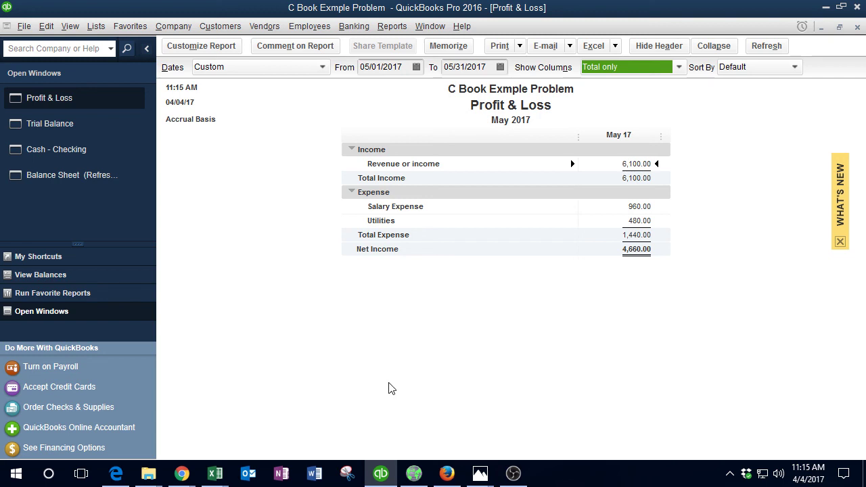
# Step: In Data.xlsx, fill the 5/29 electric service row green to mark it posted
pyautogui.moveTo(215, 475)
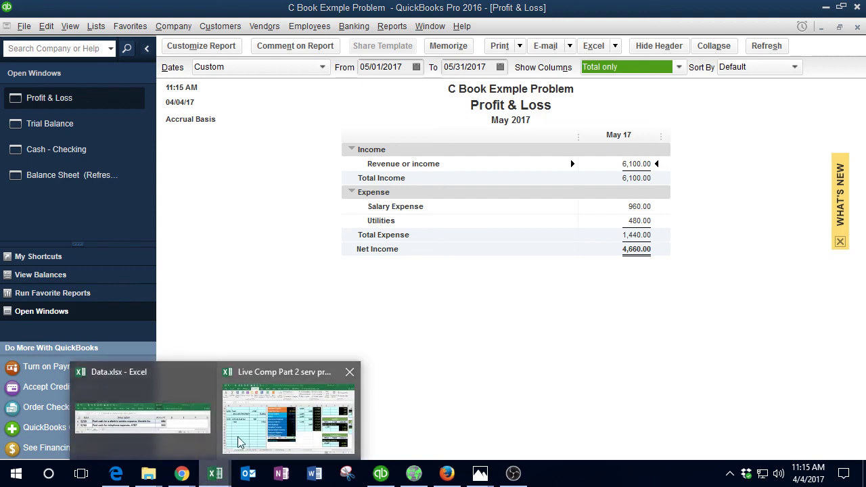
pyautogui.click(289, 416)
pyautogui.click(197, 429)
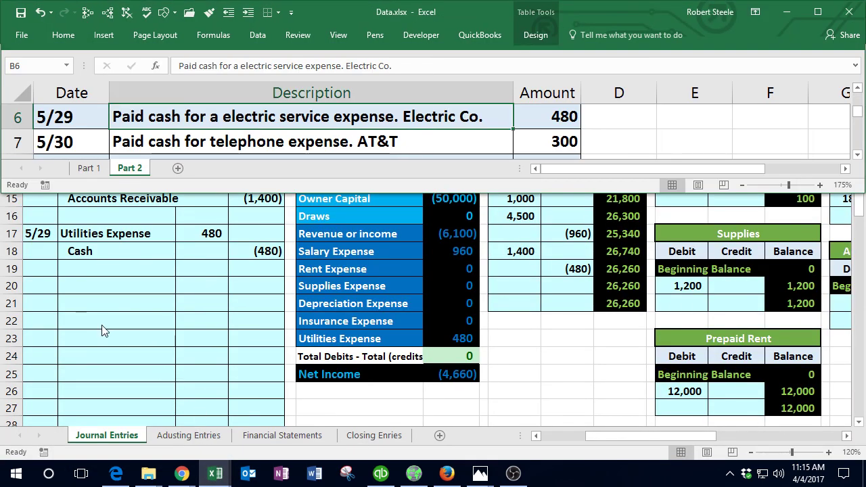
pyautogui.click(129, 143)
pyautogui.moveTo(92, 117); pyautogui.dragTo(556, 116)
pyautogui.rightClick(556, 116)
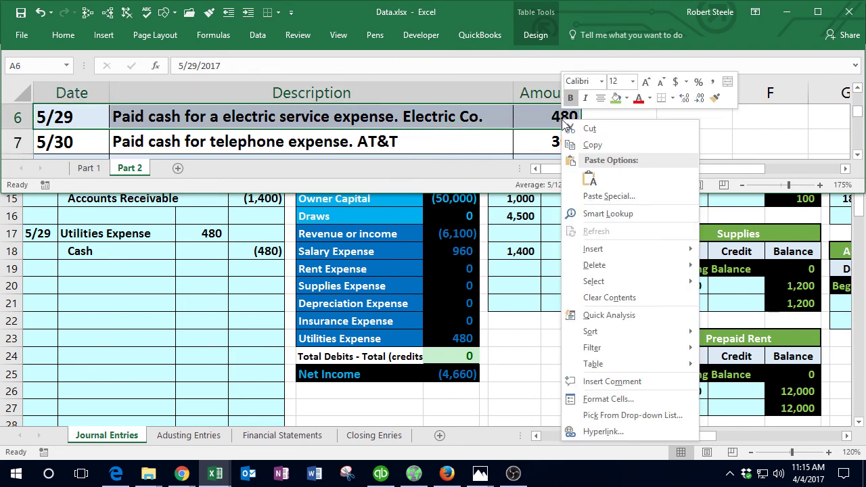
pyautogui.click(616, 98)
pyautogui.click(439, 116)
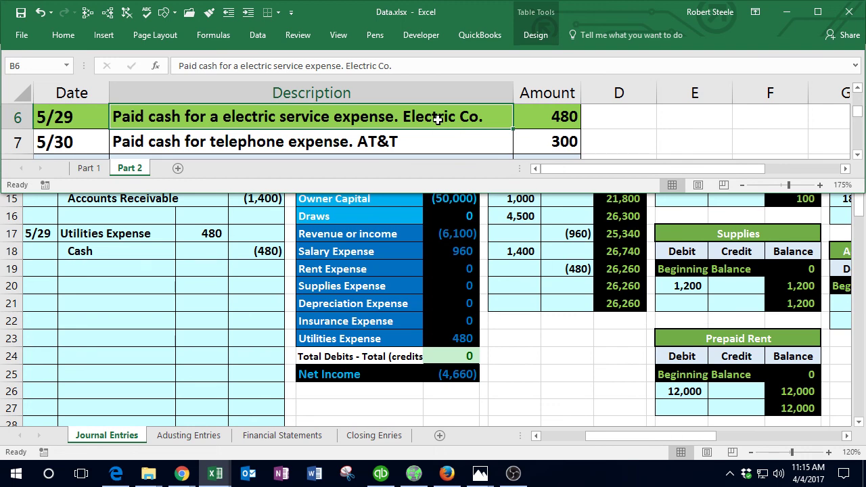
# Step: Move to the 5/30 transaction, then return to the Live Comp journal entries worksheet
pyautogui.press('Down')
pyautogui.scroll(-1, 438, 120)
pyautogui.press('Left')
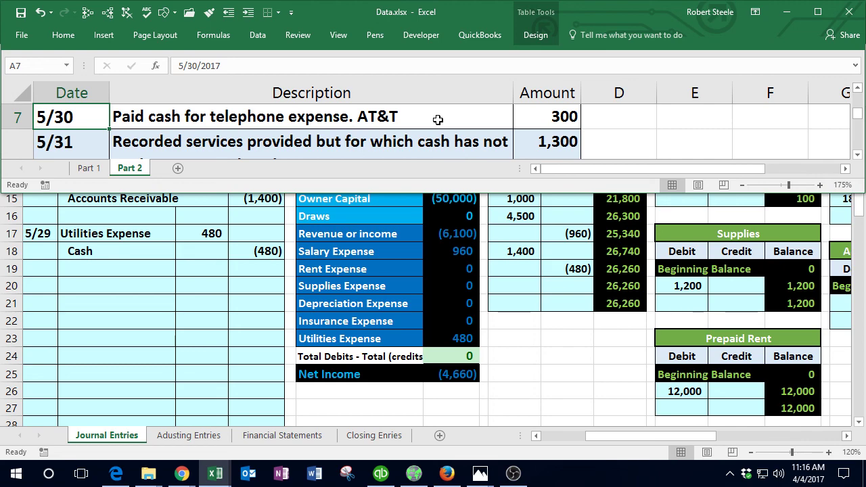
pyautogui.click(253, 304)
pyautogui.scroll(3, 253, 303)
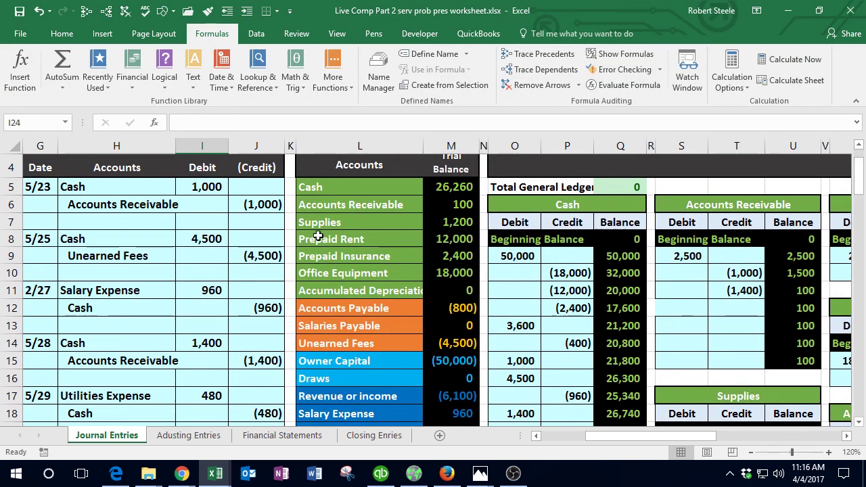
# Step: Paste Cash as the credited account on the new entry's credit line
pyautogui.moveTo(338, 188); pyautogui.dragTo(467, 186)
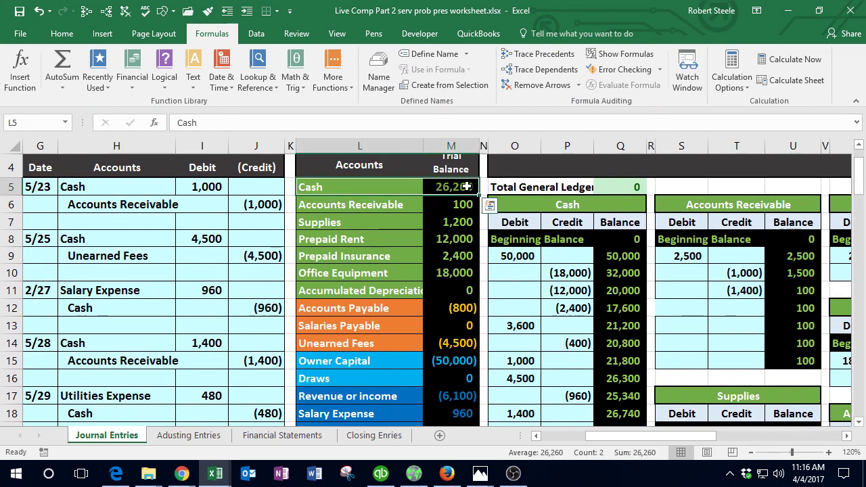
pyautogui.click(366, 187)
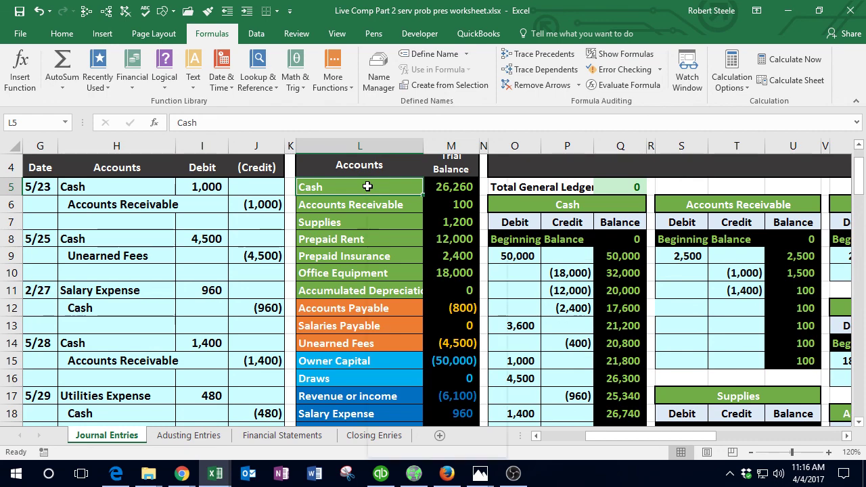
pyautogui.rightClick(366, 186)
pyautogui.click(392, 193)
pyautogui.scroll(-3, 246, 284)
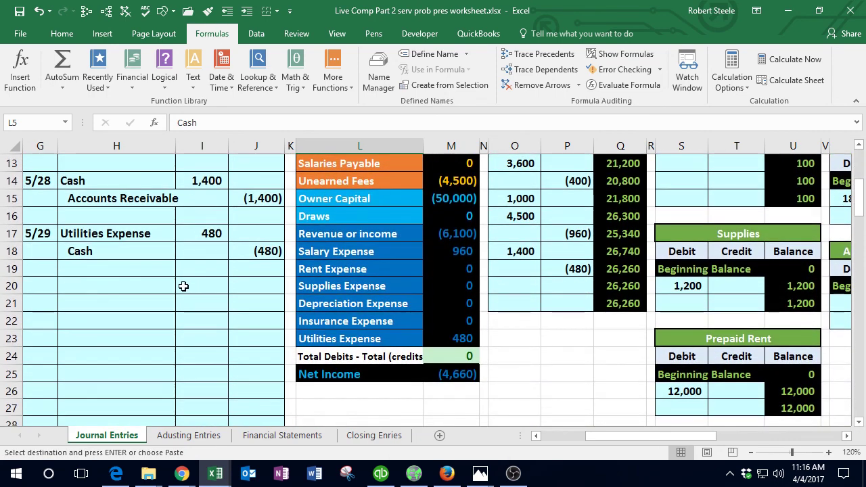
pyautogui.click(91, 285)
pyautogui.click(89, 297)
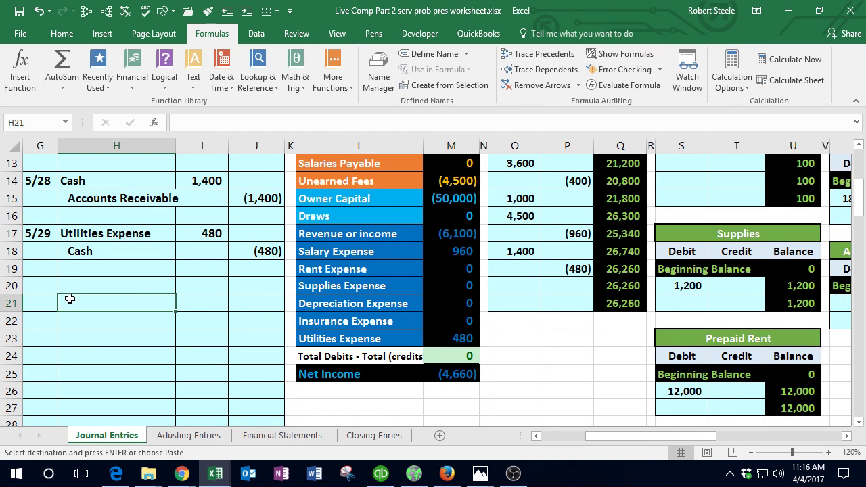
pyautogui.rightClick(70, 298)
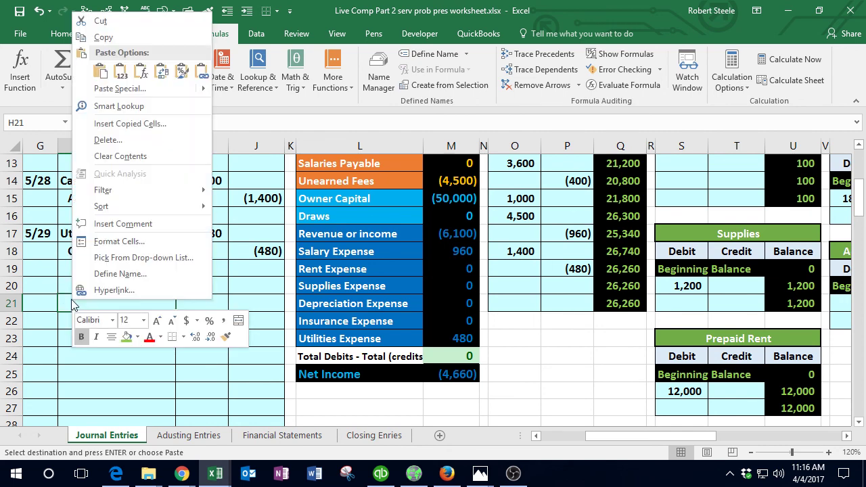
pyautogui.click(120, 74)
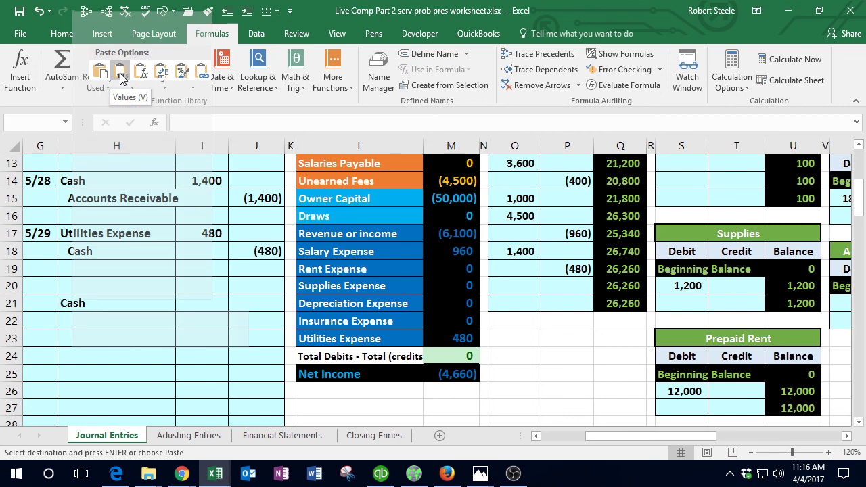
# Step: Date the entry 5/30 and credit Cash -300
pyautogui.click(46, 278)
pyautogui.write('5/30')
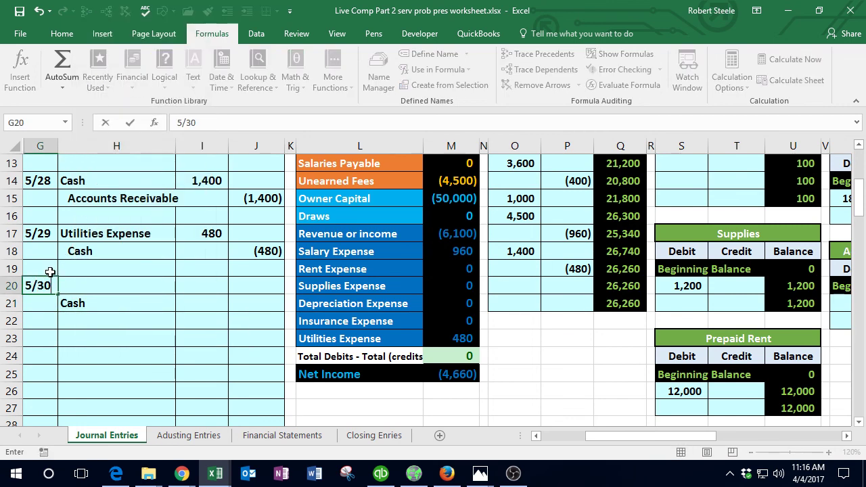
pyautogui.press('Return')
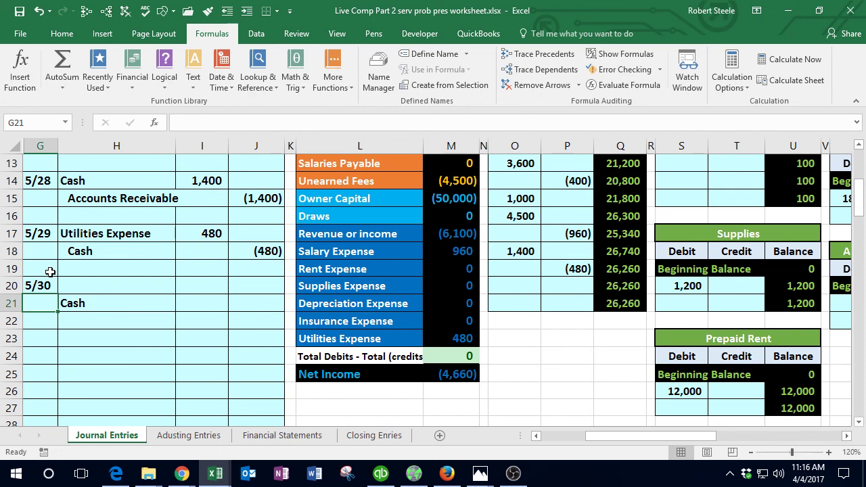
pyautogui.press('Right')
pyautogui.press('Right')
pyautogui.press('Right')
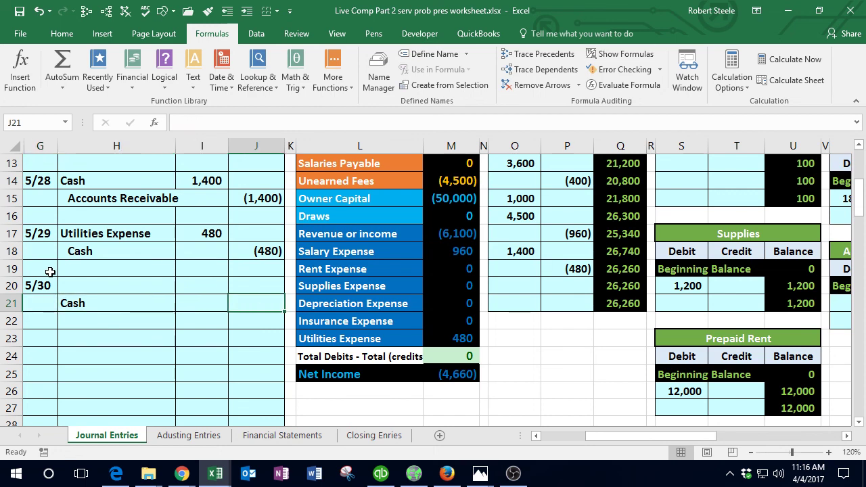
pyautogui.write('-300')
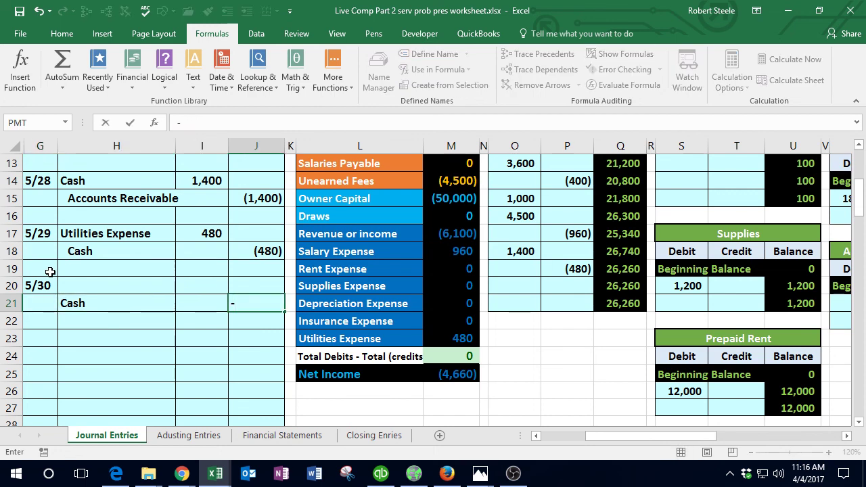
pyautogui.press('Return')
# Step: Enter the 300 debit amount and bring the Data.xlsx transaction list back up
pyautogui.press('Left')
pyautogui.press('Up')
pyautogui.press('Up')
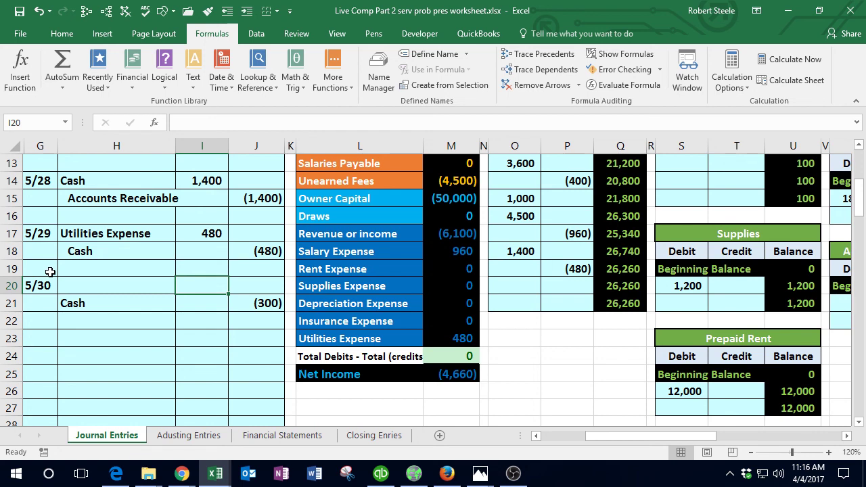
pyautogui.write('300')
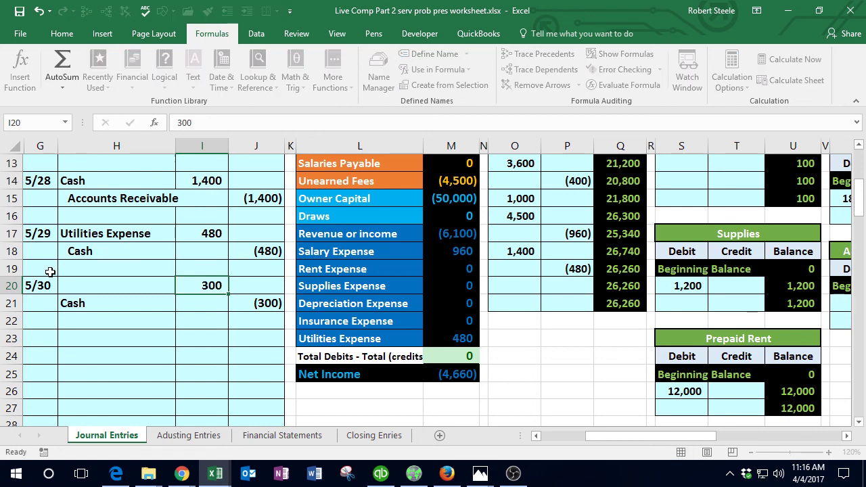
pyautogui.press('Return')
pyautogui.press('Up')
pyautogui.press('Left')
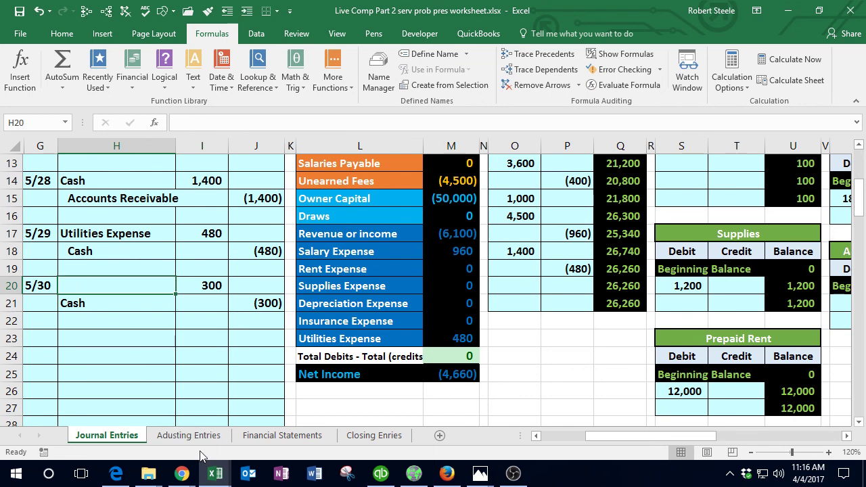
pyautogui.click(214, 479)
pyautogui.click(181, 421)
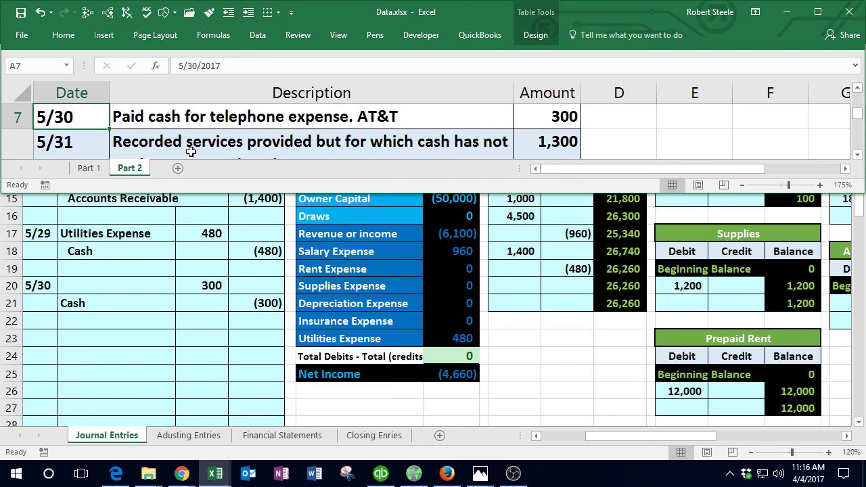
pyautogui.hotkey('alt', 'Tab')
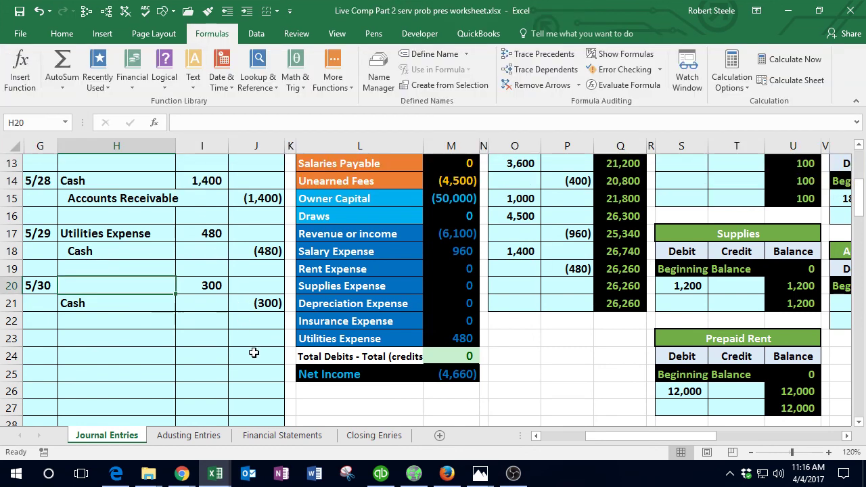
pyautogui.scroll(3, 254, 352)
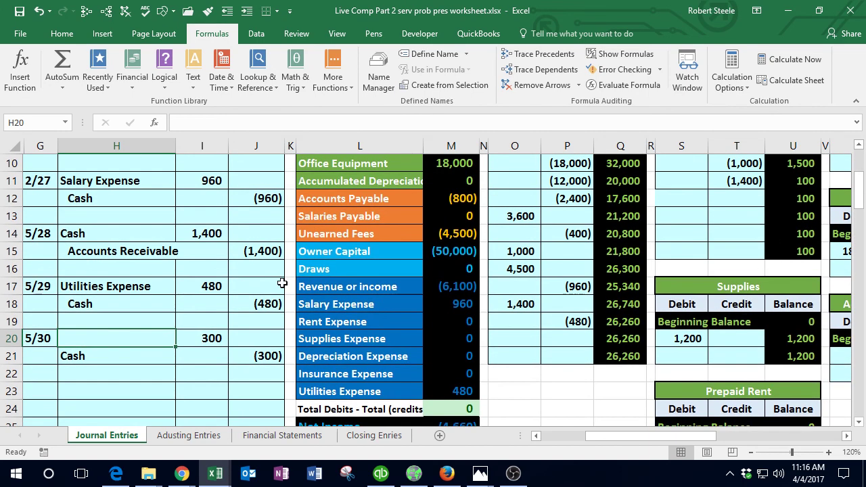
pyautogui.moveTo(339, 187); pyautogui.dragTo(337, 435)
pyautogui.moveTo(337, 361); pyautogui.dragTo(337, 356)
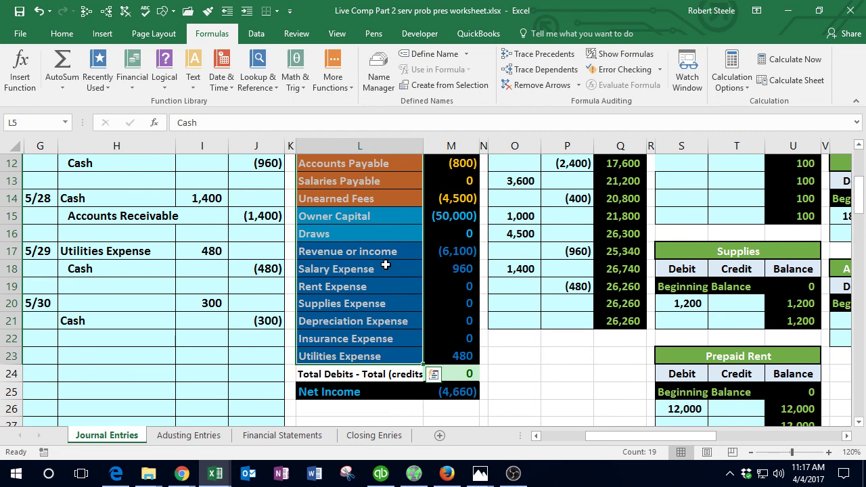
pyautogui.moveTo(379, 252); pyautogui.dragTo(377, 356)
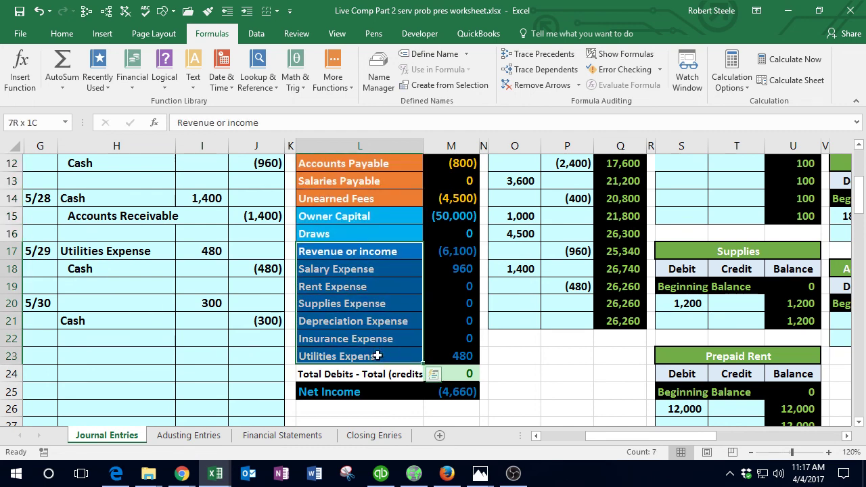
pyautogui.click(377, 356)
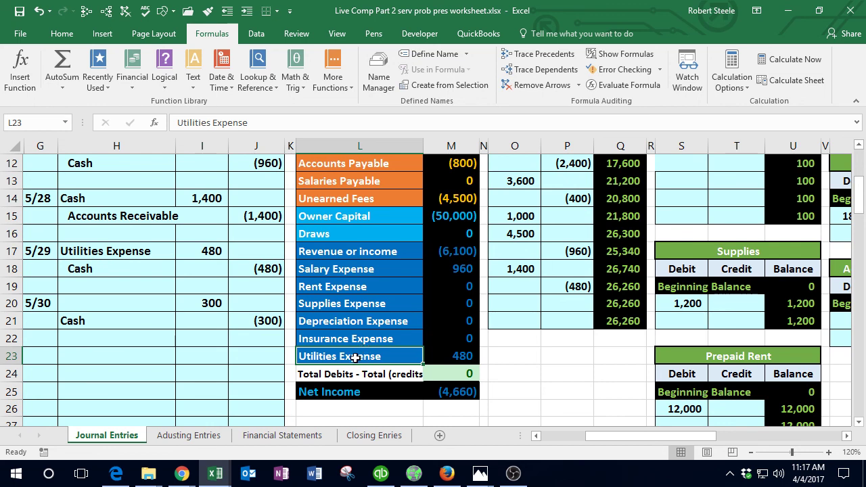
# Step: Copy Utilities Expense into H20 as the 5/30 debit account
pyautogui.rightClick(355, 358)
pyautogui.click(373, 94)
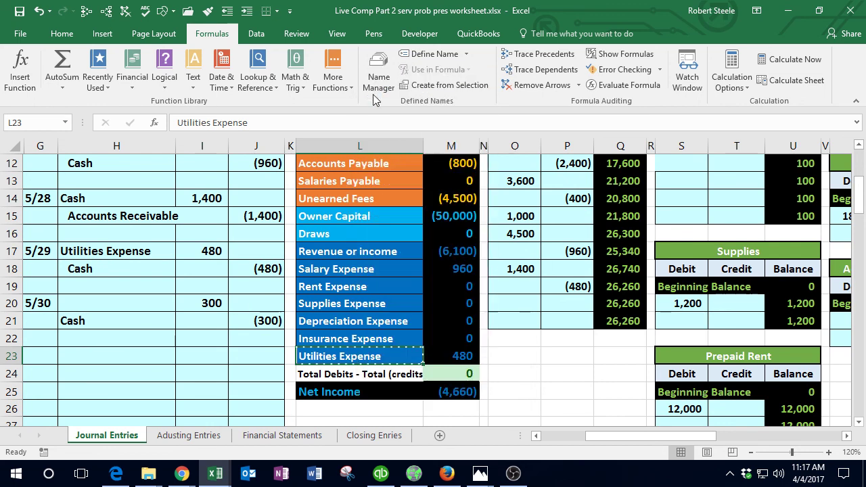
pyautogui.click(99, 307)
pyautogui.rightClick(101, 308)
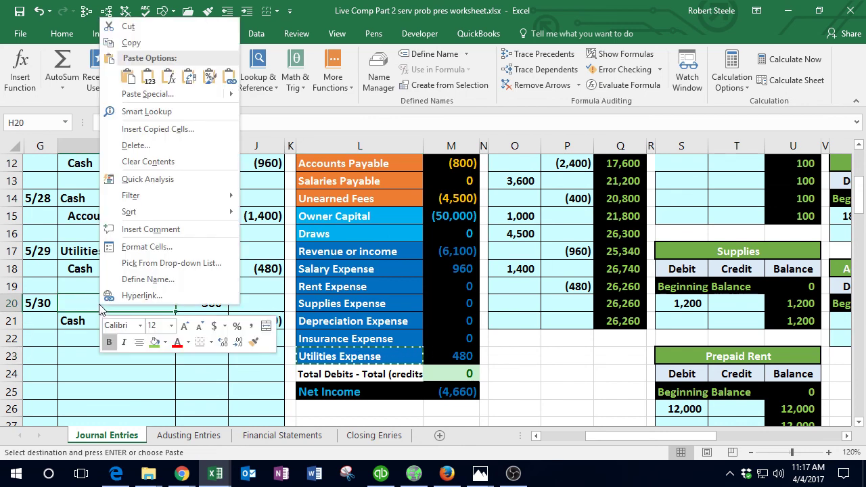
pyautogui.click(149, 76)
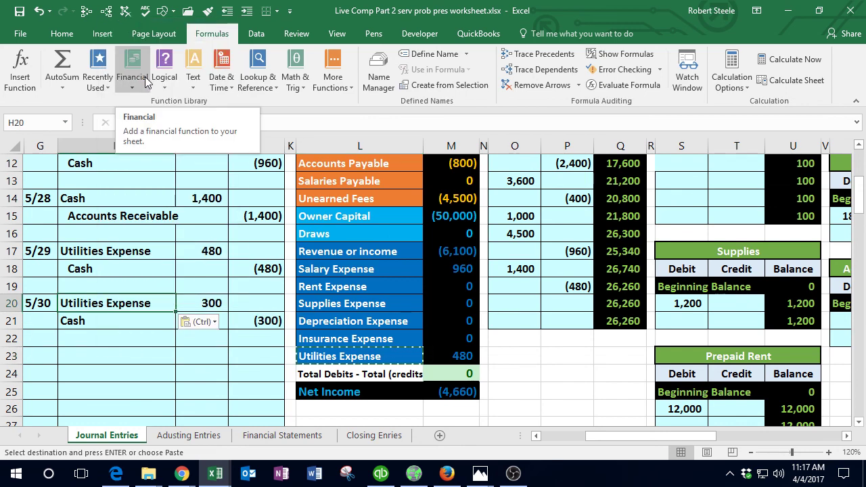
# Step: Indent the Cash credit account name in H21
pyautogui.click(115, 324)
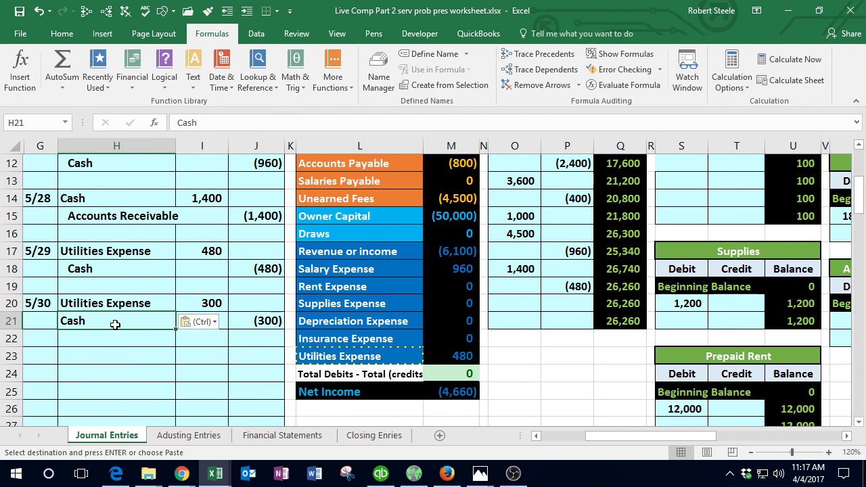
pyautogui.click(62, 34)
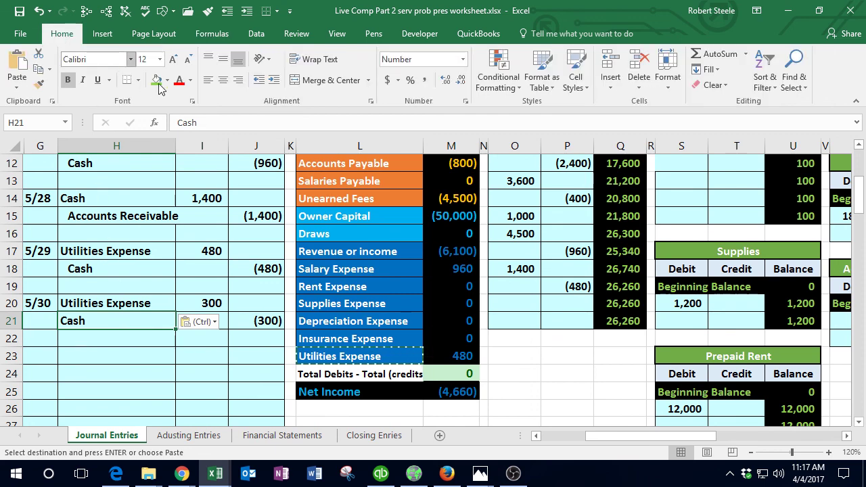
pyautogui.click(274, 80)
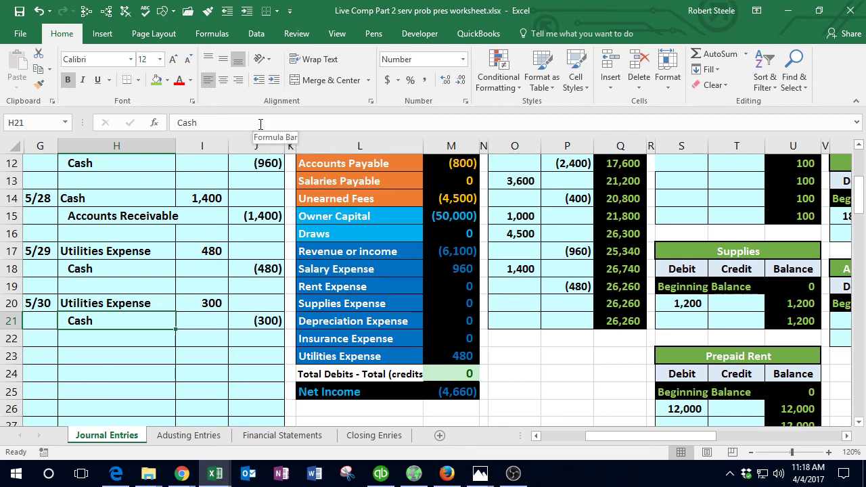
pyautogui.click(221, 332)
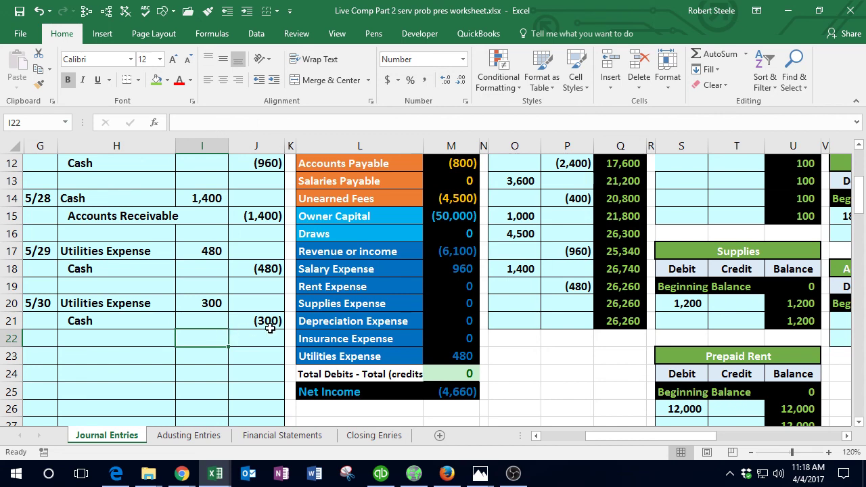
# Step: Check the 5/30 entry and Utilities Expense's 480 balance, then scroll to ledger columns X–AP
pyautogui.click(442, 289)
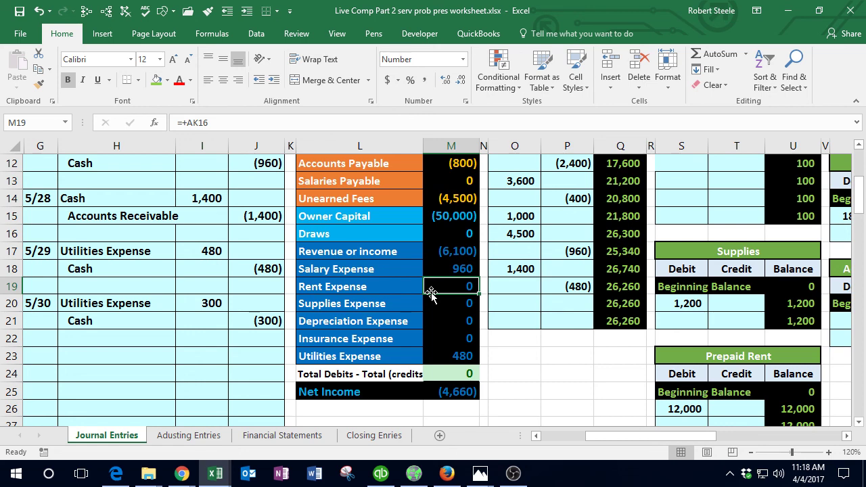
pyautogui.click(136, 303)
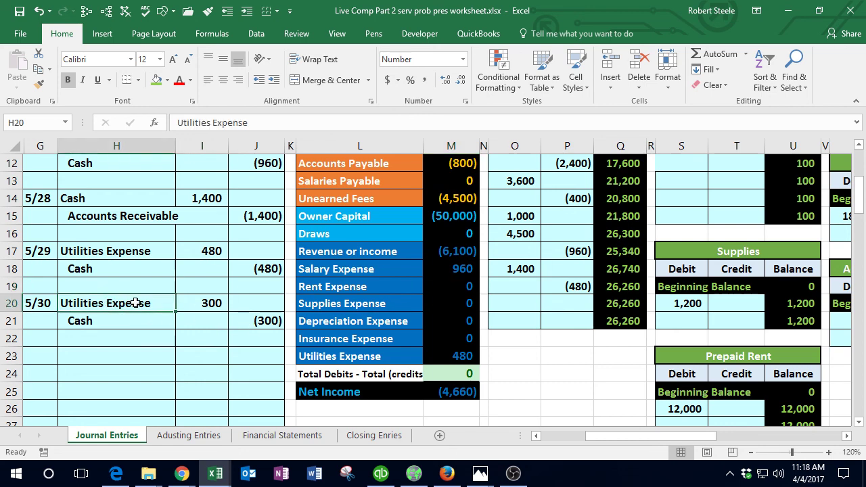
pyautogui.moveTo(136, 303); pyautogui.dragTo(208, 303)
pyautogui.moveTo(354, 356); pyautogui.dragTo(450, 359)
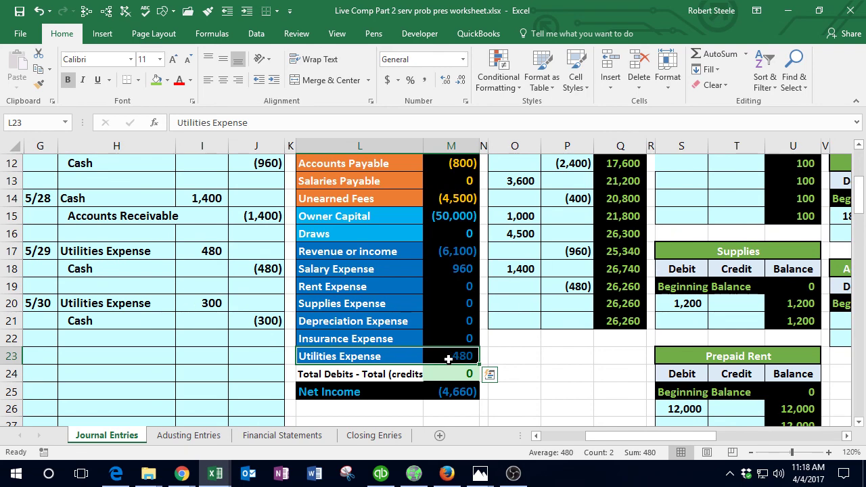
pyautogui.scroll(4, 463, 392)
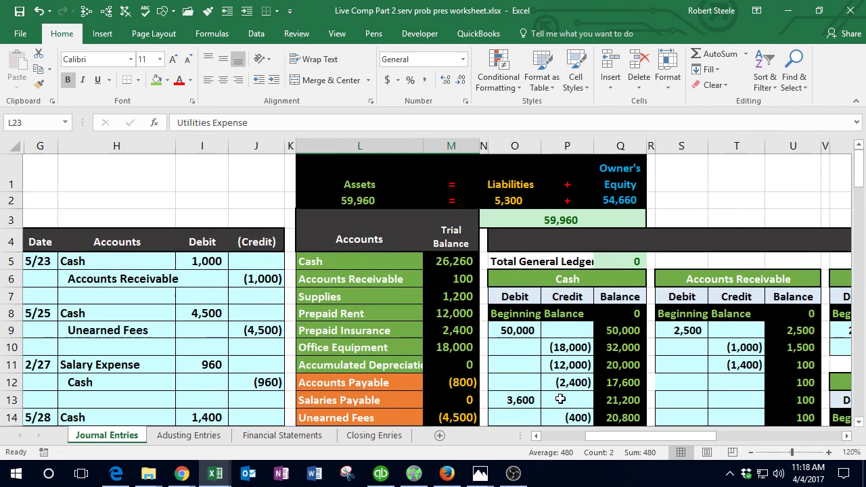
pyautogui.moveTo(610, 437); pyautogui.dragTo(747, 451)
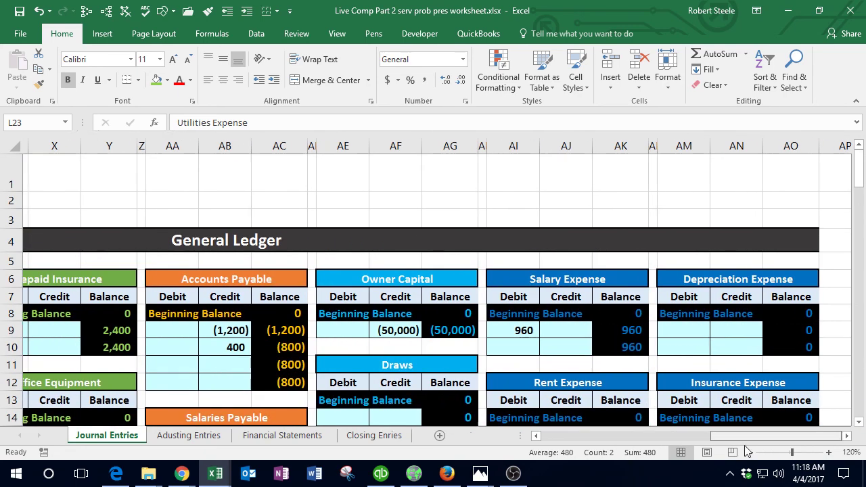
# Step: Link Utilities Expense ledger cell AM22 to the 300 journal debit in I20
pyautogui.scroll(-4, 773, 370)
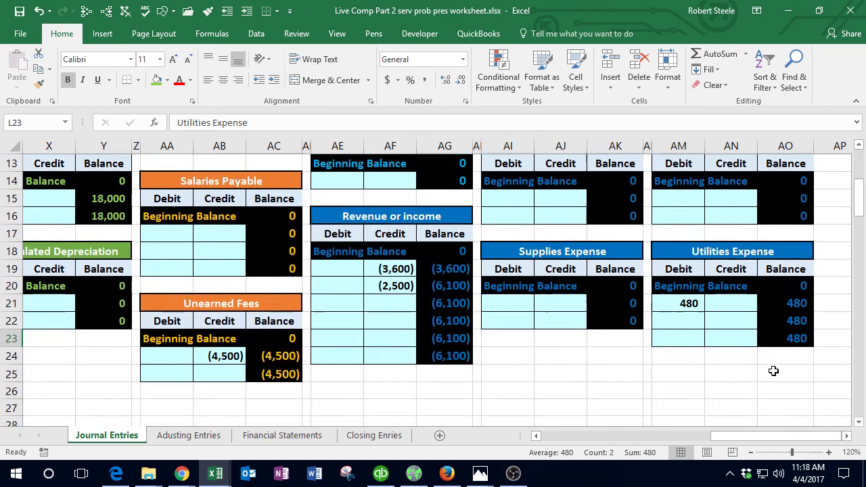
pyautogui.click(688, 322)
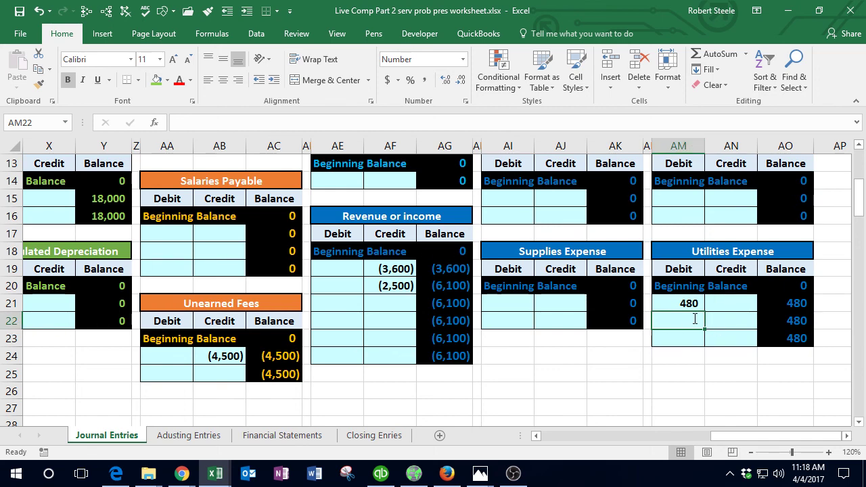
pyautogui.write('=')
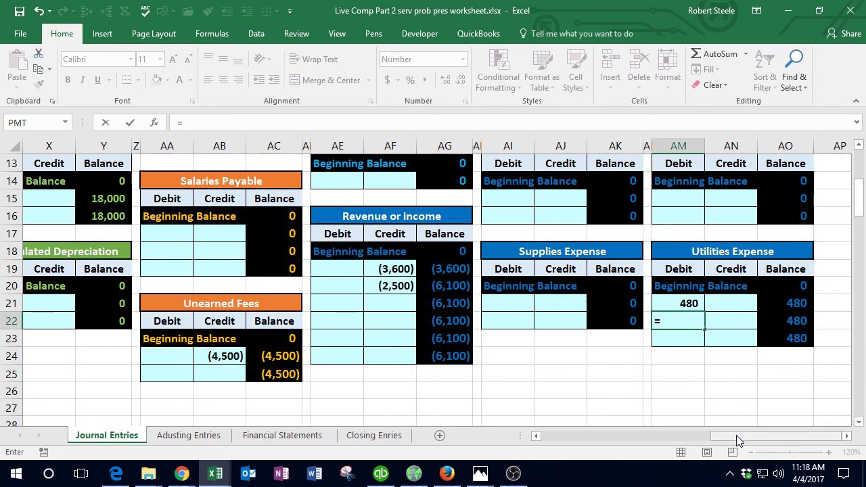
pyautogui.moveTo(736, 435); pyautogui.dragTo(573, 441)
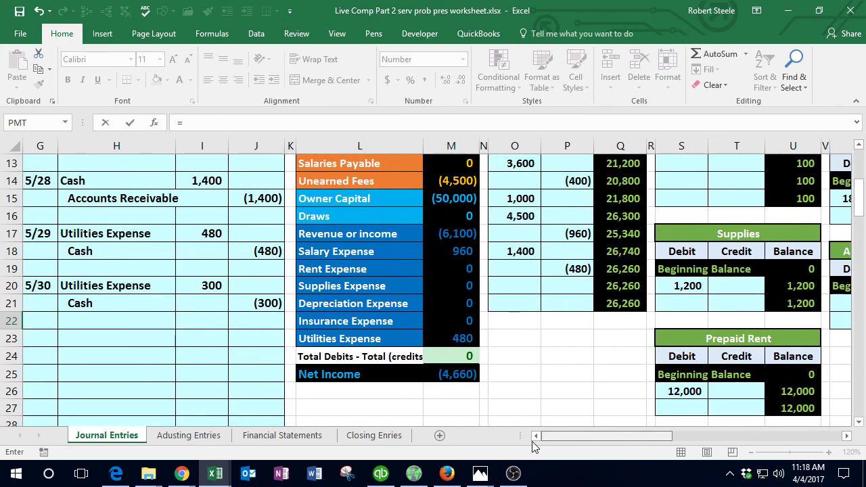
pyautogui.click(194, 286)
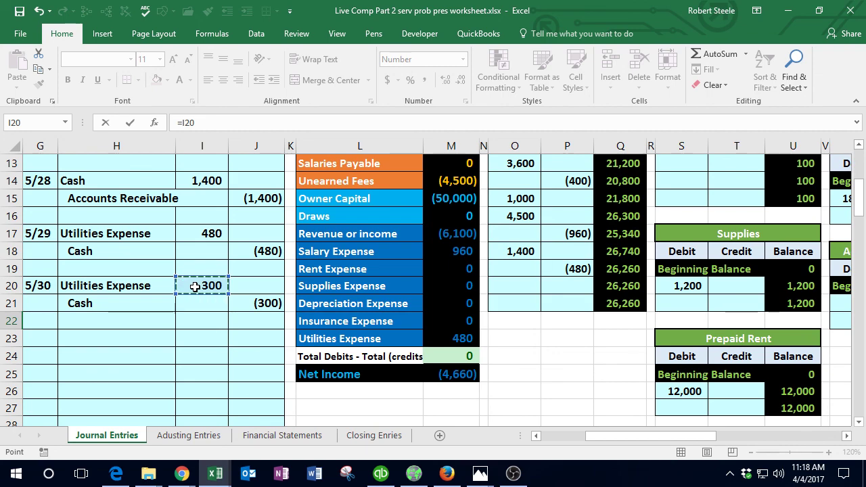
pyautogui.press('Return')
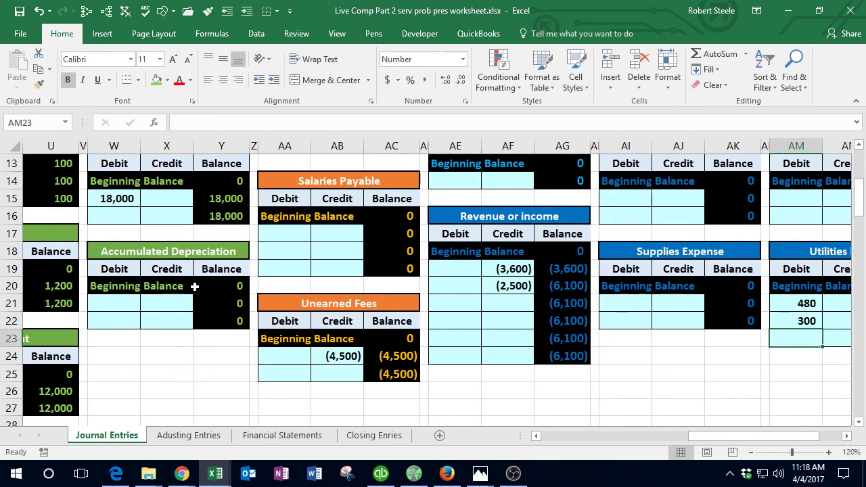
# Step: Verify the 780 ledger balance, 780 trial balance figure, and debits-minus-credits of 300
pyautogui.press('Right')
pyautogui.press('Right')
pyautogui.press('Up')
pyautogui.press('Right')
pyautogui.press('Left')
pyautogui.press('Left')
pyautogui.press('Left')
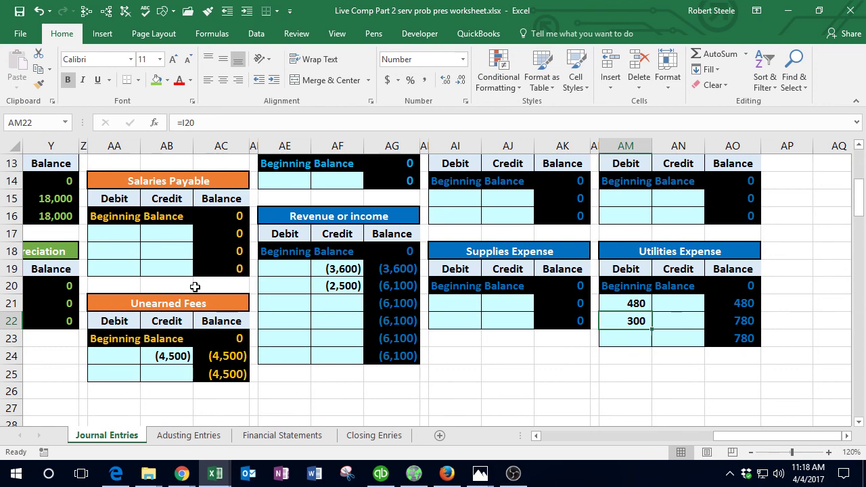
pyautogui.click(720, 331)
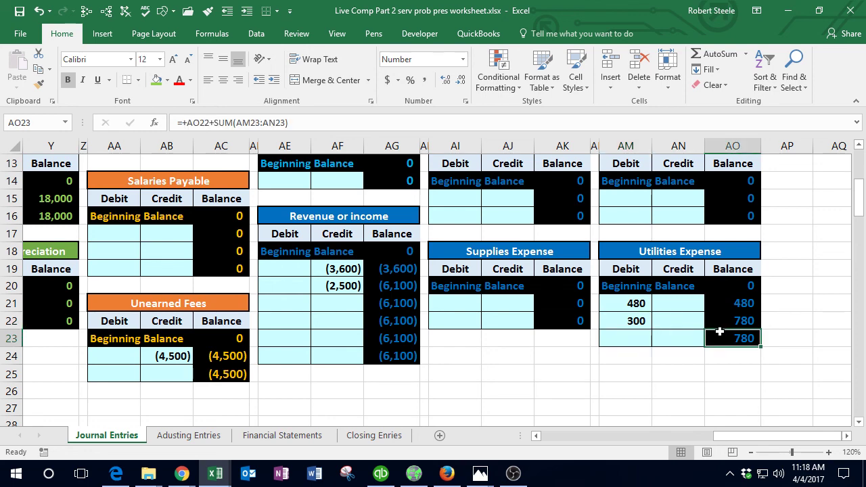
pyautogui.press('Left')
pyautogui.press('Left')
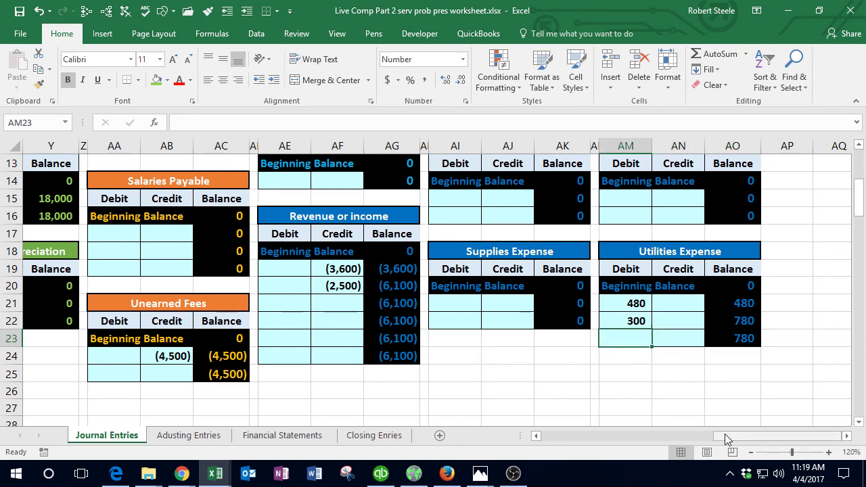
pyautogui.moveTo(725, 435); pyautogui.dragTo(583, 436)
pyautogui.click(469, 338)
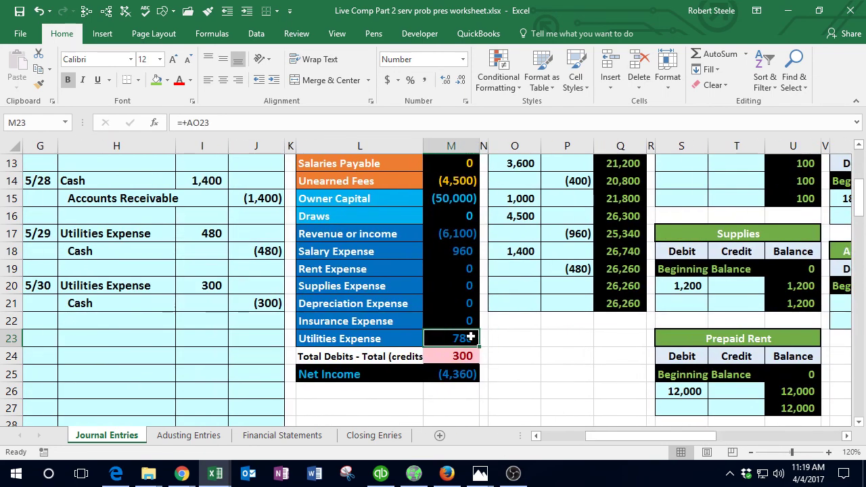
pyautogui.click(468, 355)
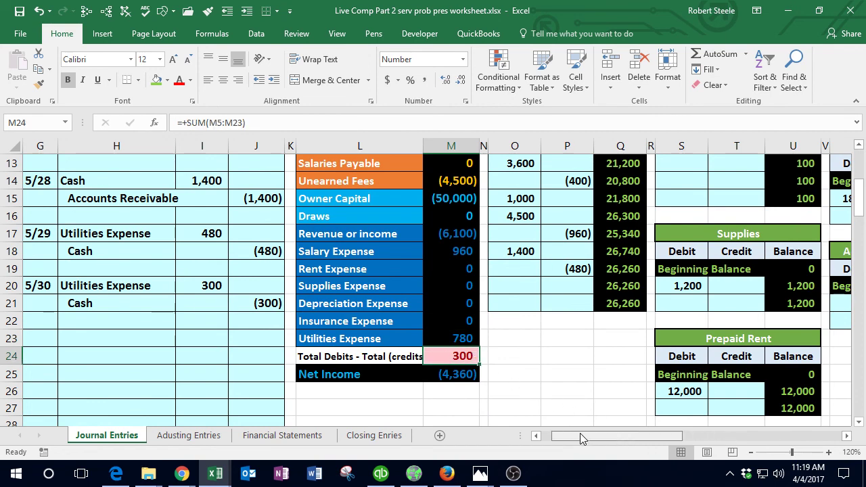
pyautogui.click(261, 304)
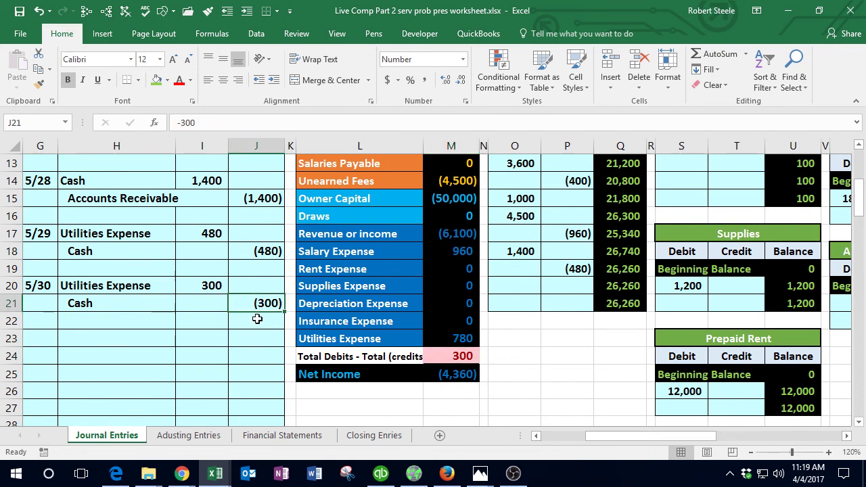
# Step: Link Cash ledger cell P20 to the J21 credit and check the 25,960 running balance
pyautogui.scroll(2, 259, 352)
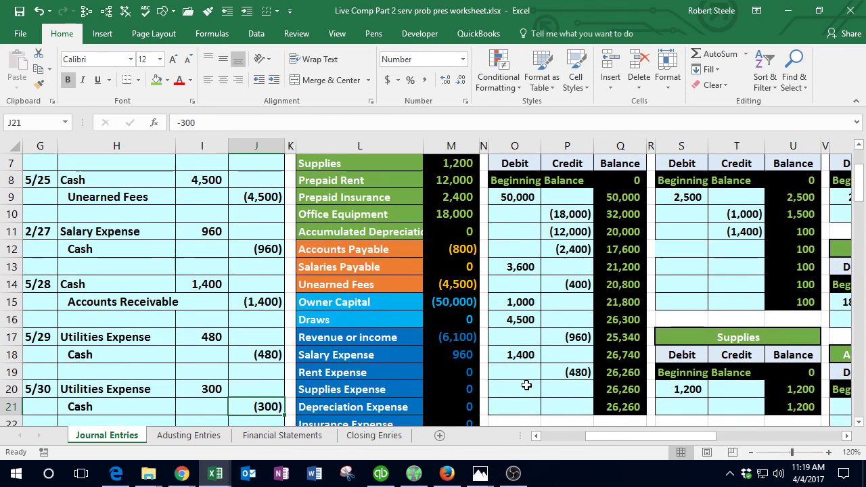
pyautogui.scroll(1, 527, 384)
pyautogui.scroll(1, 521, 304)
pyautogui.scroll(-3, 519, 257)
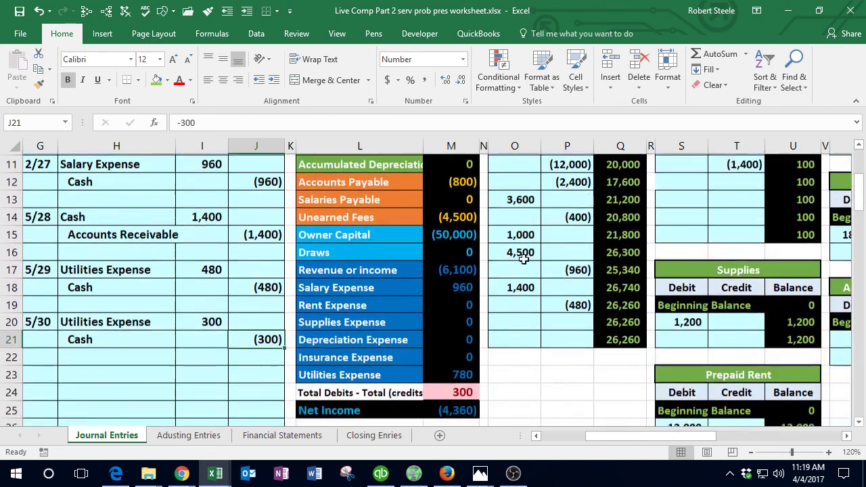
pyautogui.click(563, 284)
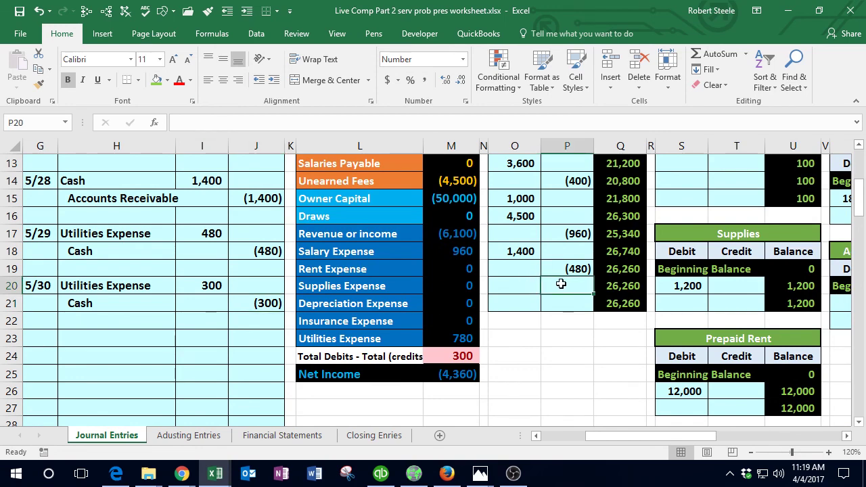
pyautogui.write('=')
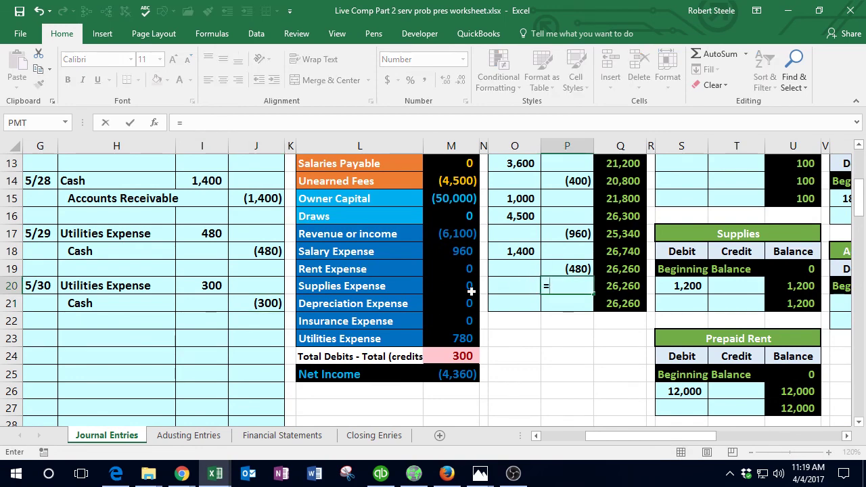
pyautogui.click(278, 303)
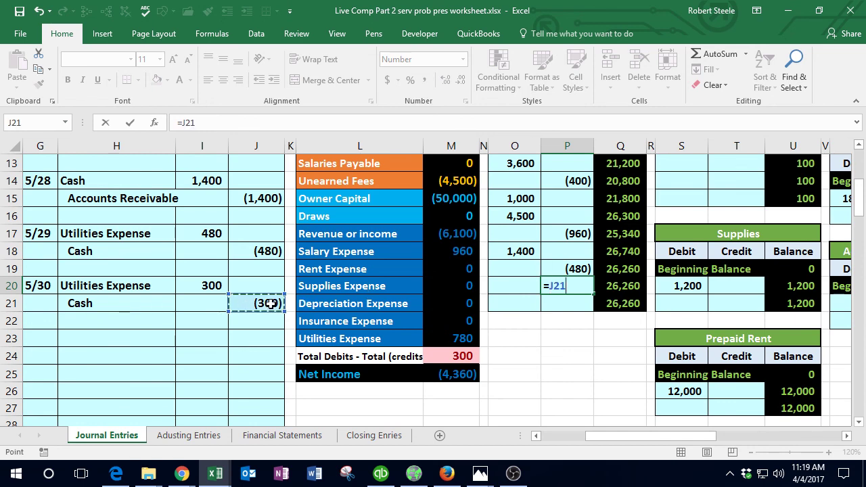
pyautogui.press('Return')
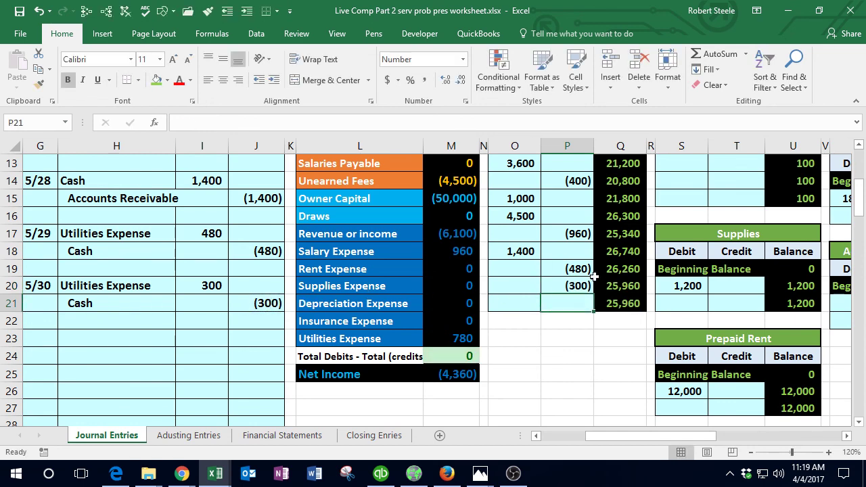
pyautogui.click(635, 267)
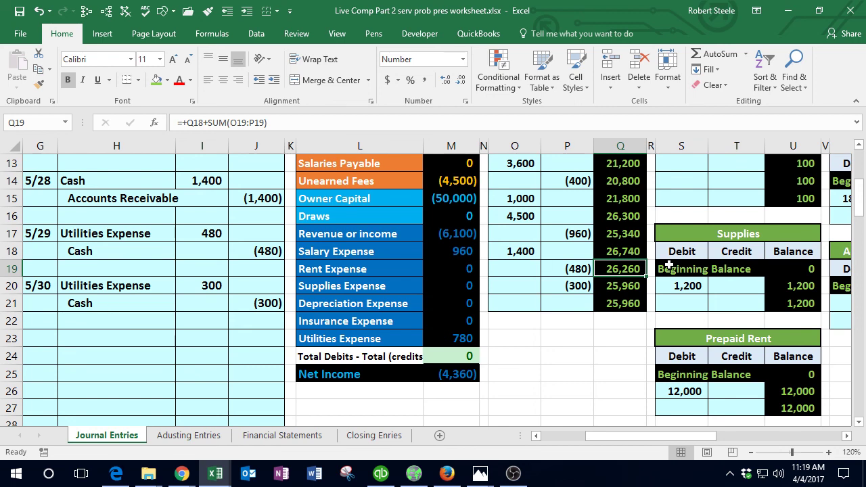
pyautogui.click(619, 288)
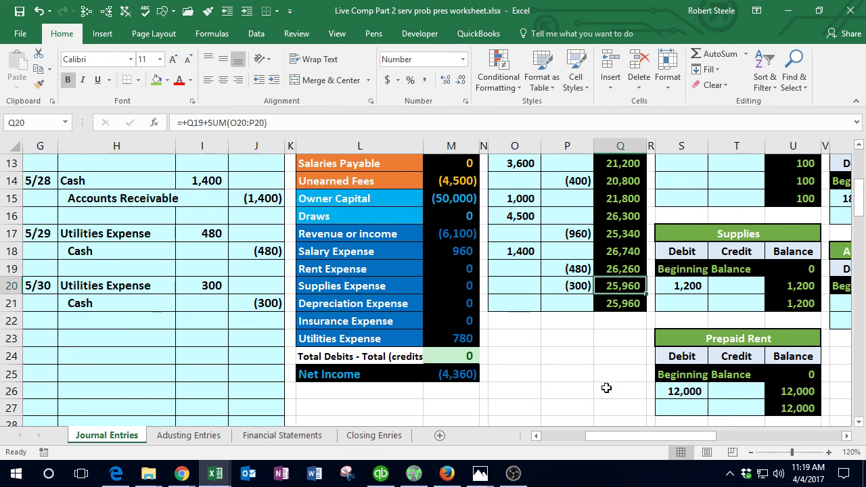
# Step: In the Cash - Checking register, start check 1006 dated 05/30/2017
pyautogui.click(380, 477)
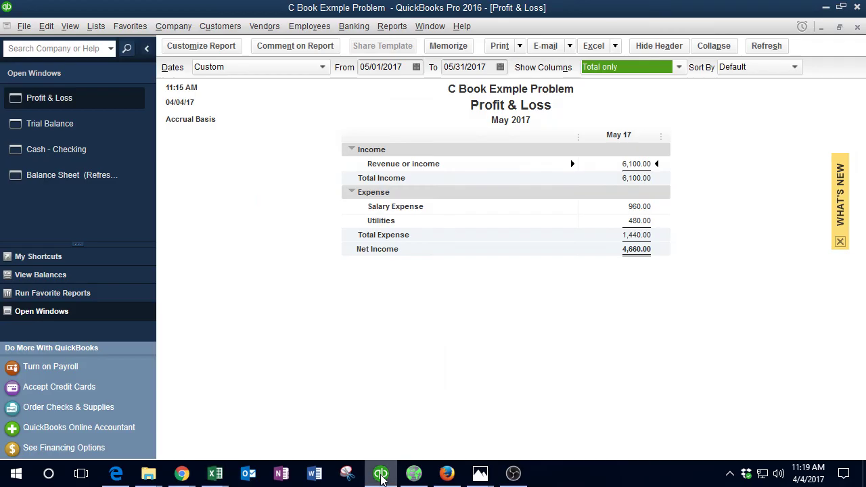
pyautogui.click(57, 149)
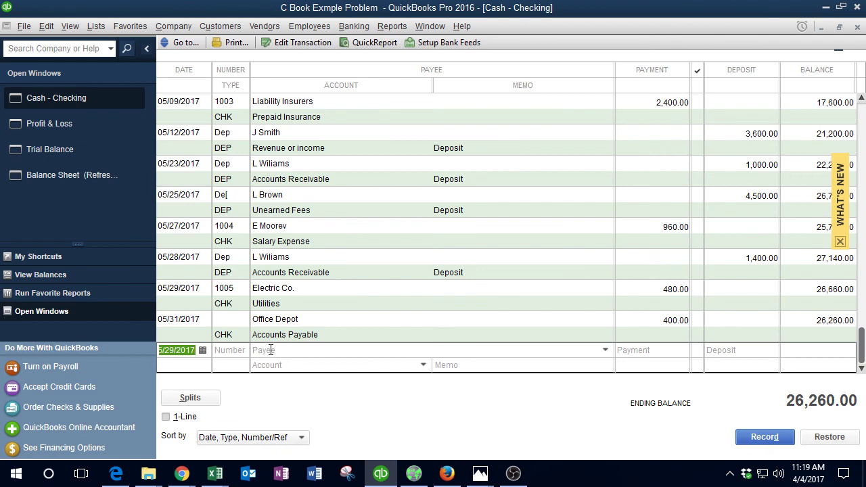
pyautogui.press('+')
pyautogui.press('Tab')
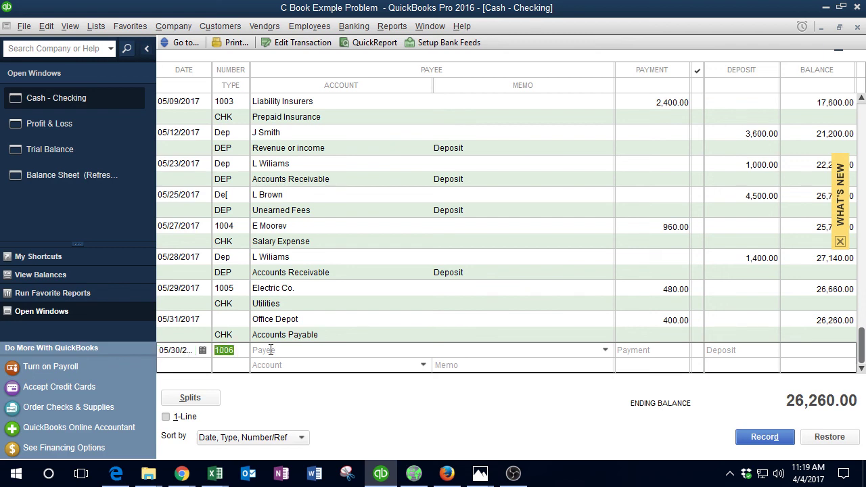
pyautogui.press('Tab')
# Step: Copy AT&T from Data.xlsx as the payee and quick-add it to the name list
pyautogui.moveTo(215, 474)
pyautogui.click(194, 411)
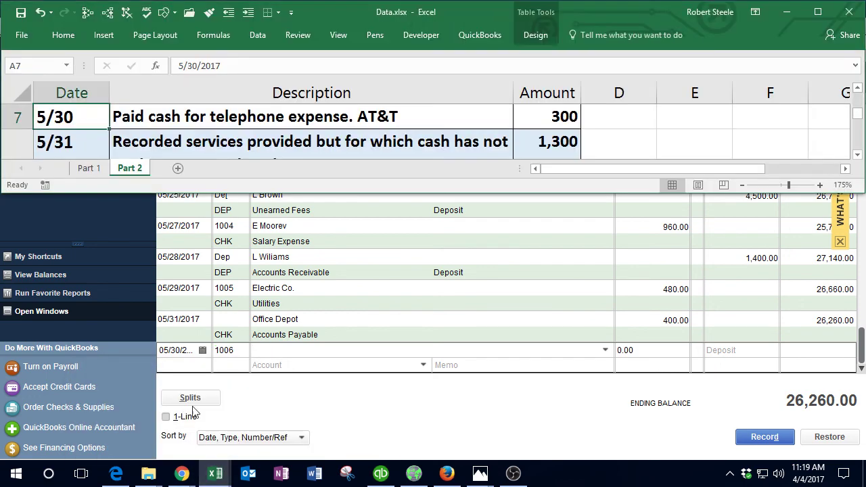
pyautogui.click(365, 120)
pyautogui.doubleClick(359, 115)
pyautogui.moveTo(359, 115); pyautogui.dragTo(413, 115)
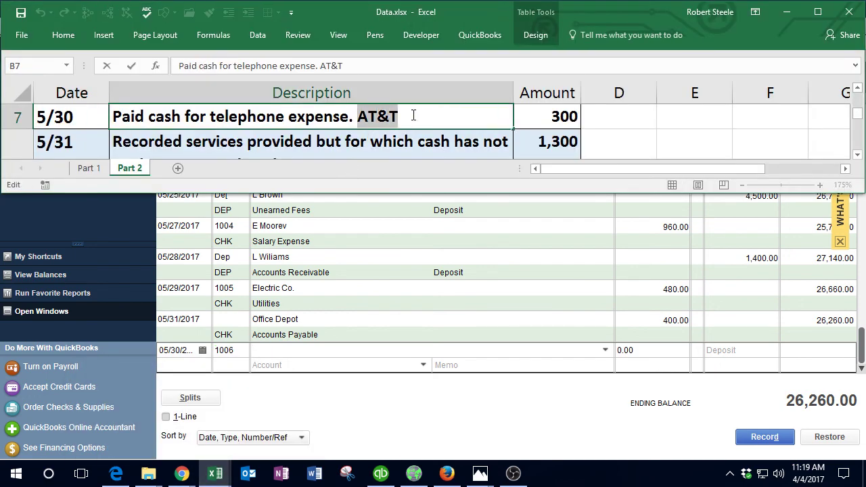
pyautogui.click(308, 349)
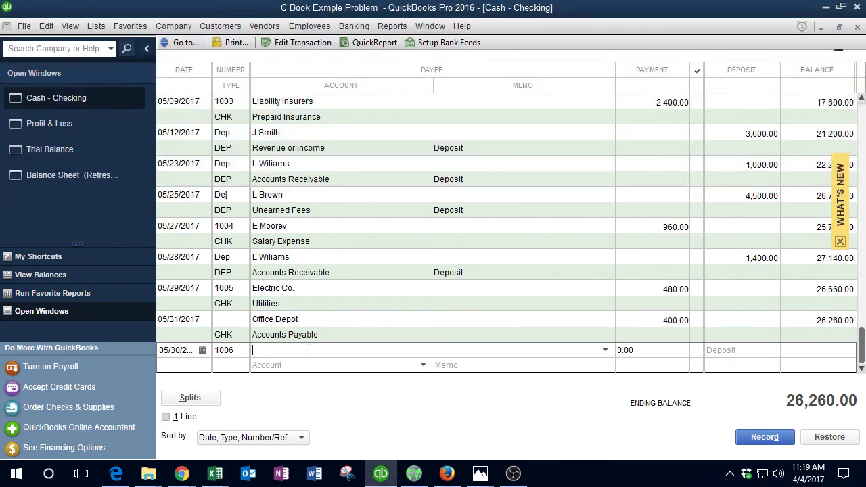
pyautogui.hotkey('ctrl', 'v')
pyautogui.press('Tab')
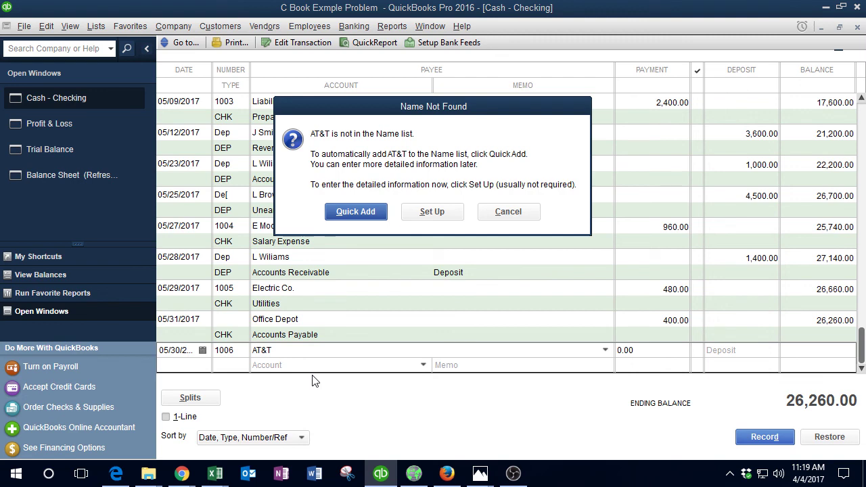
pyautogui.press('Return')
pyautogui.press('Return')
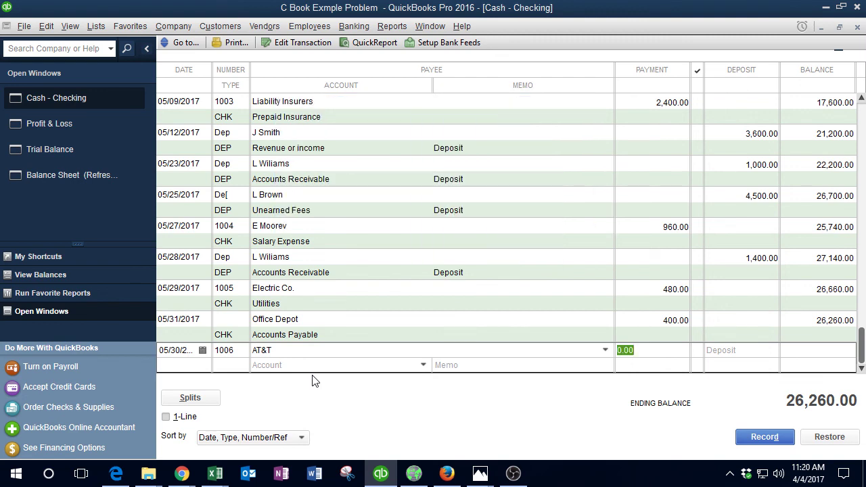
# Step: Enter a 300.00 payment to Utilities, record the check, and open the Trial Balance
pyautogui.write('3')
pyautogui.press('Tab')
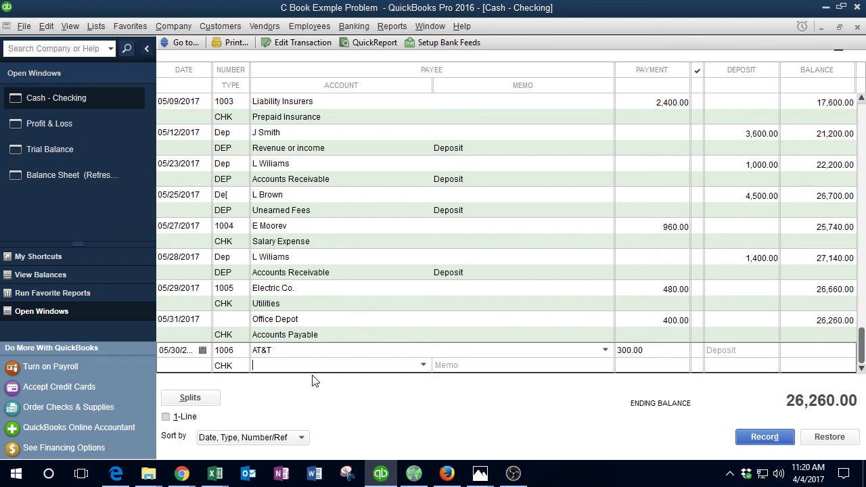
pyautogui.write('Utilities')
pyautogui.press('Tab')
pyautogui.press('Return')
pyautogui.press('Return')
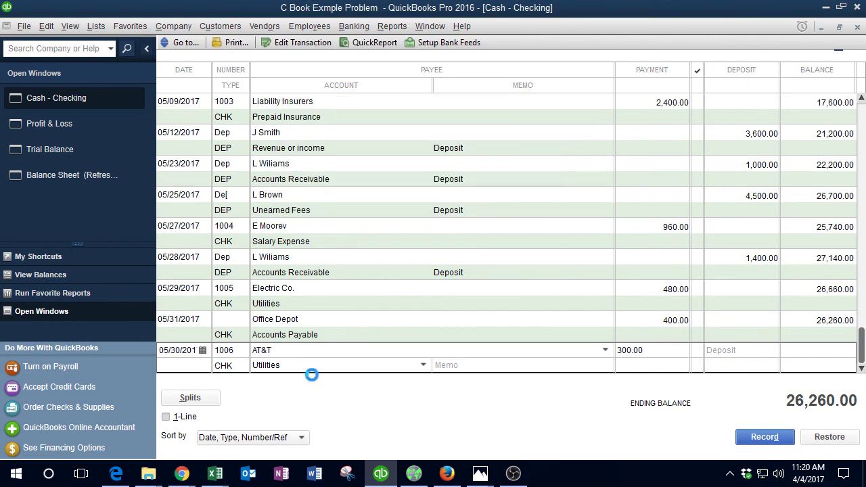
pyautogui.click(65, 150)
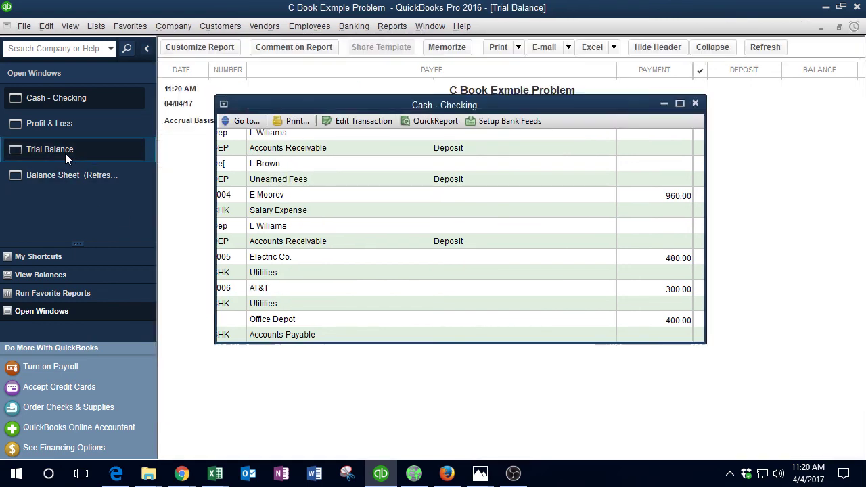
pyautogui.click(570, 169)
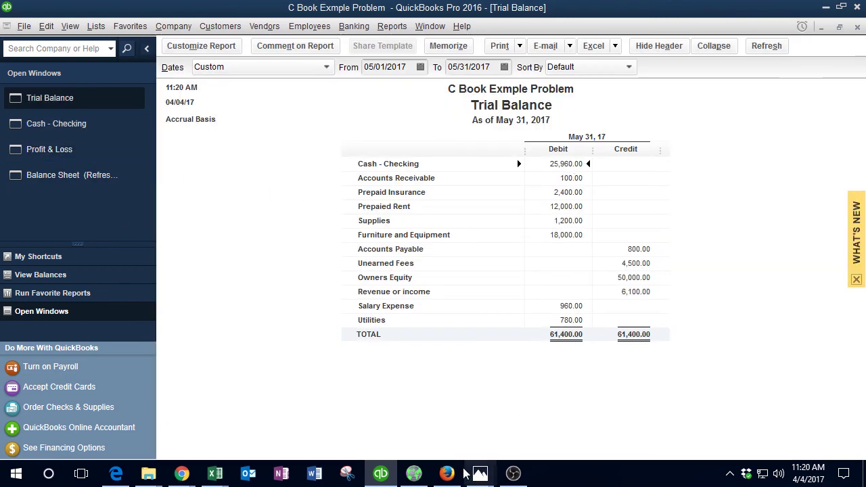
pyautogui.moveTo(215, 475)
pyautogui.click(276, 452)
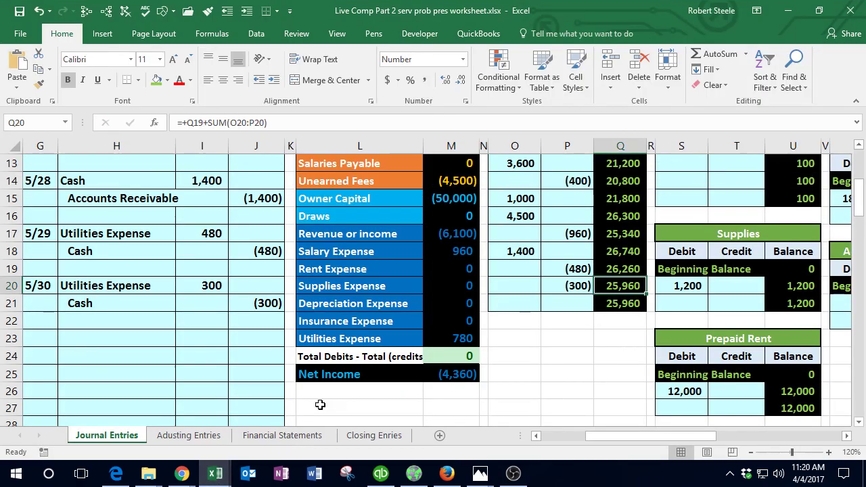
pyautogui.click(339, 373)
pyautogui.scroll(5, 365, 367)
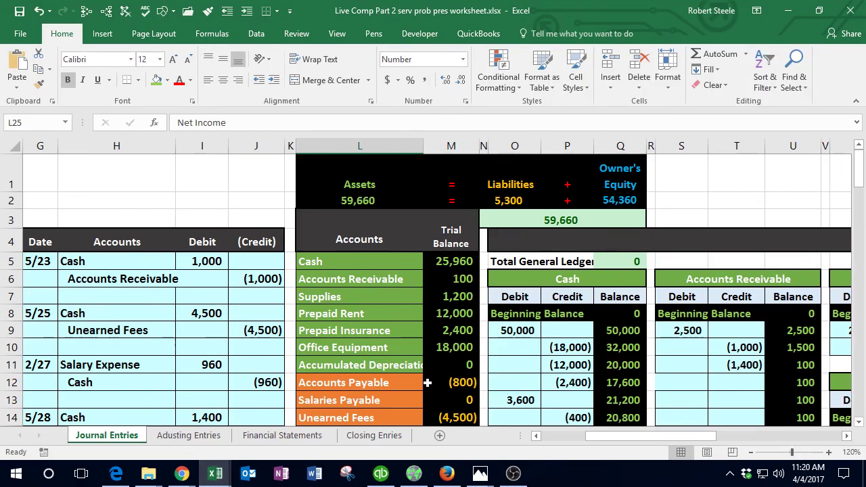
pyautogui.scroll(-3, 427, 277)
pyautogui.click(447, 391)
pyautogui.scroll(-1, 446, 391)
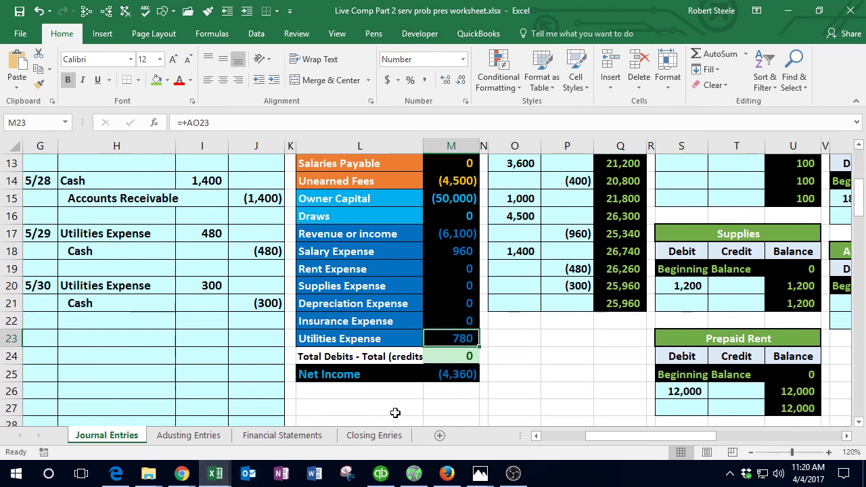
pyautogui.moveTo(225, 477)
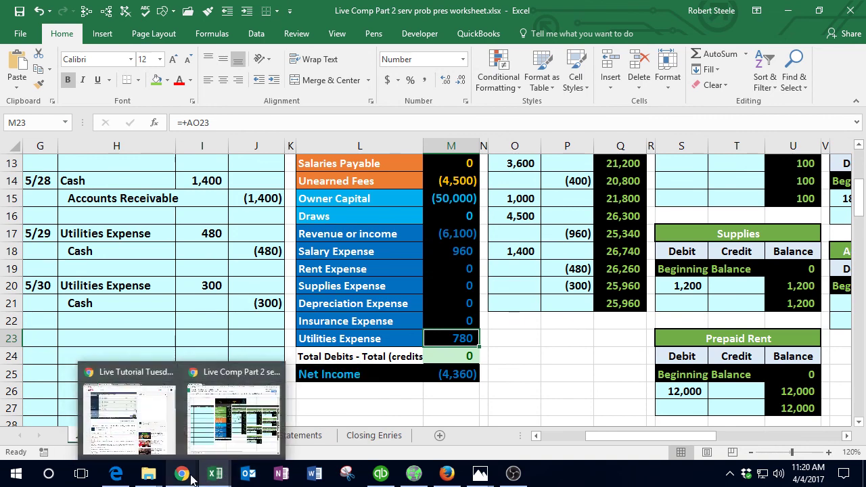
pyautogui.moveTo(377, 477)
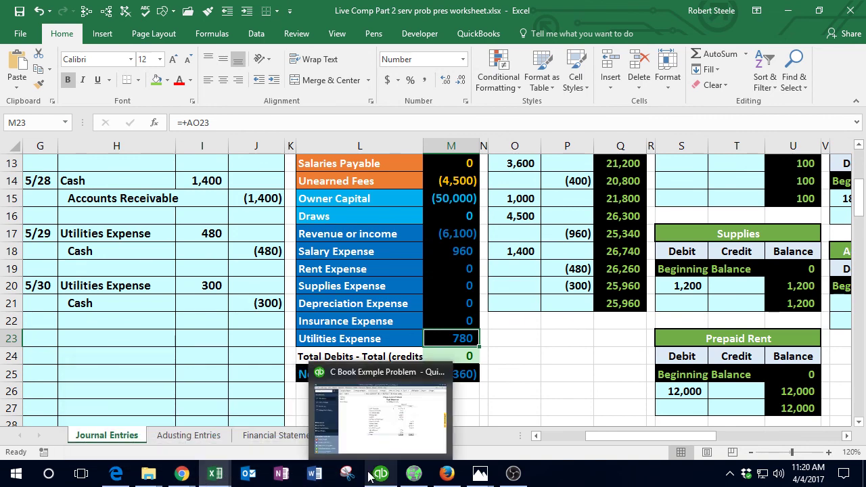
pyautogui.click(375, 476)
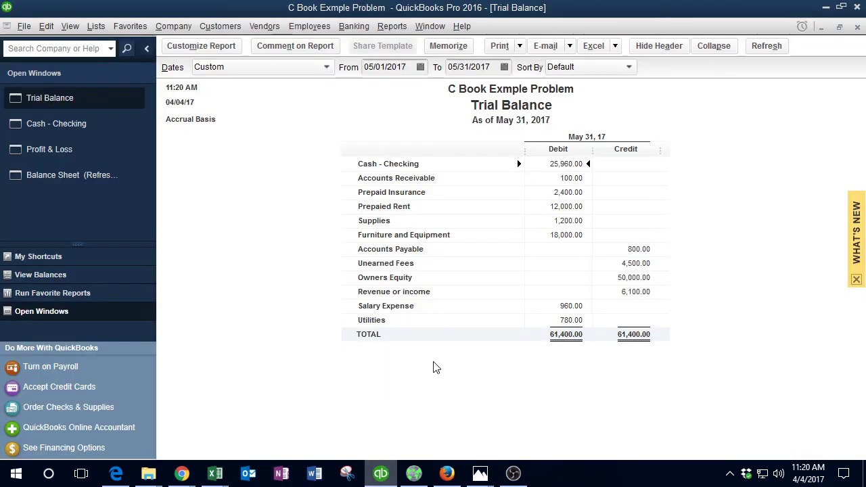
pyautogui.click(563, 322)
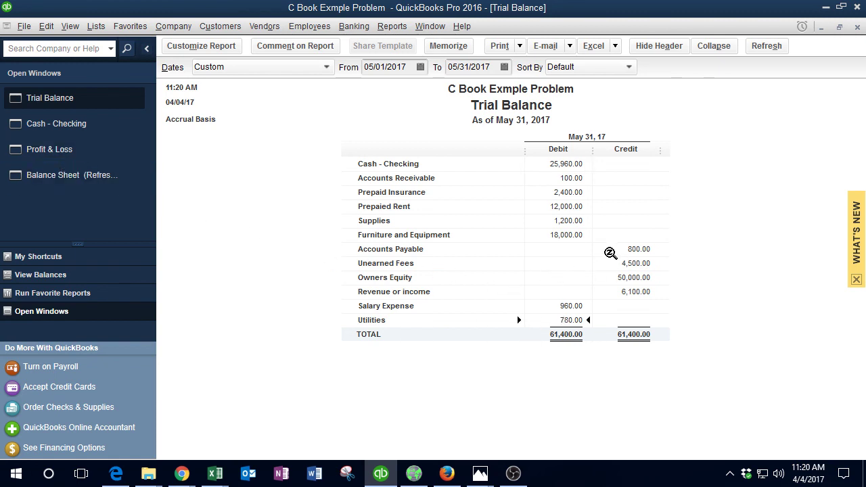
pyautogui.click(637, 292)
pyautogui.click(578, 317)
pyautogui.click(577, 307)
pyautogui.moveTo(212, 478)
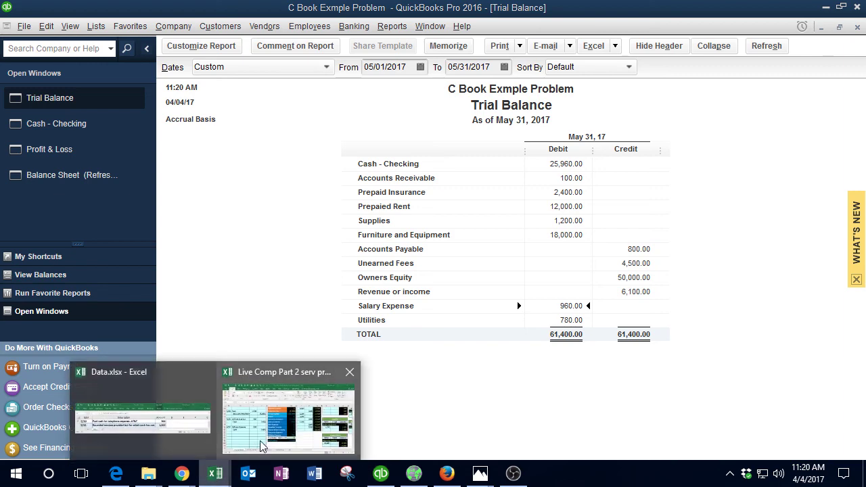
# Step: Compare Excel's Net Income of (4,360) with QuickBooks' Profit & Loss, then return to Live Comp
pyautogui.click(266, 443)
pyautogui.doubleClick(469, 372)
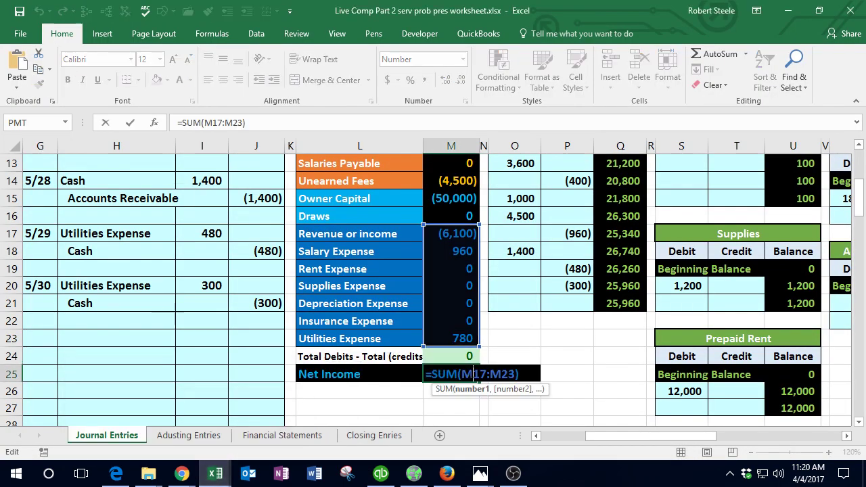
pyautogui.press('Return')
pyautogui.click(467, 374)
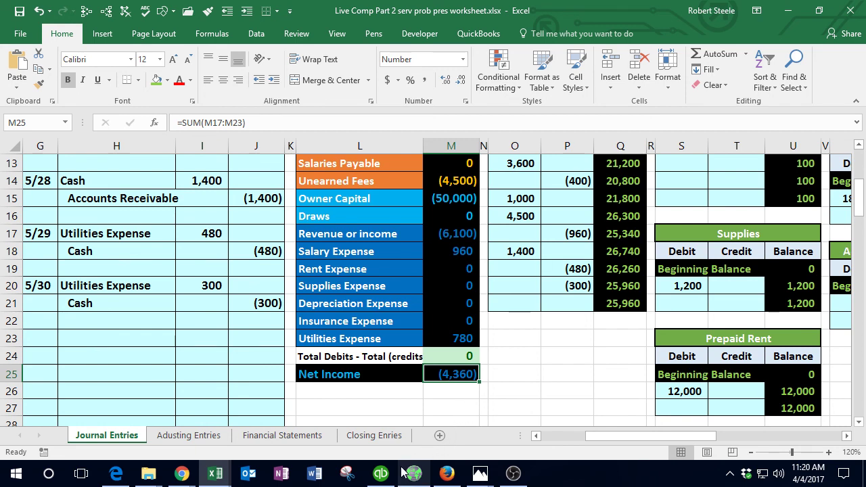
pyautogui.click(381, 473)
pyautogui.click(58, 150)
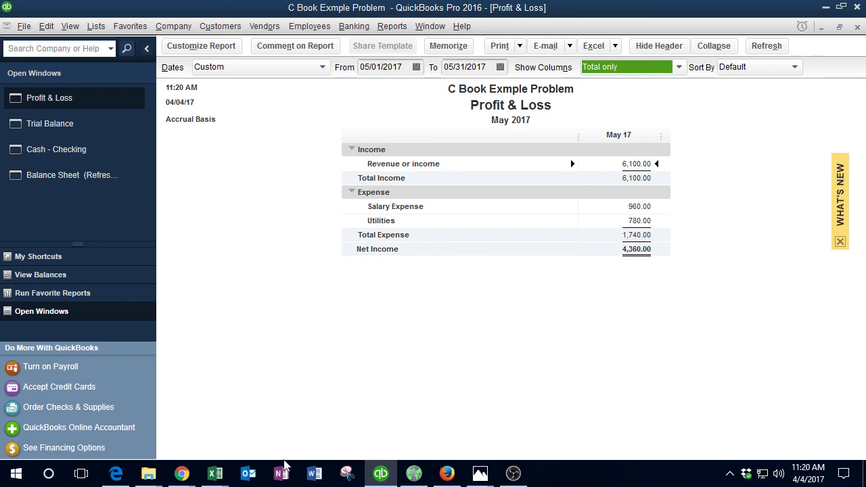
pyautogui.moveTo(215, 472)
pyautogui.click(291, 436)
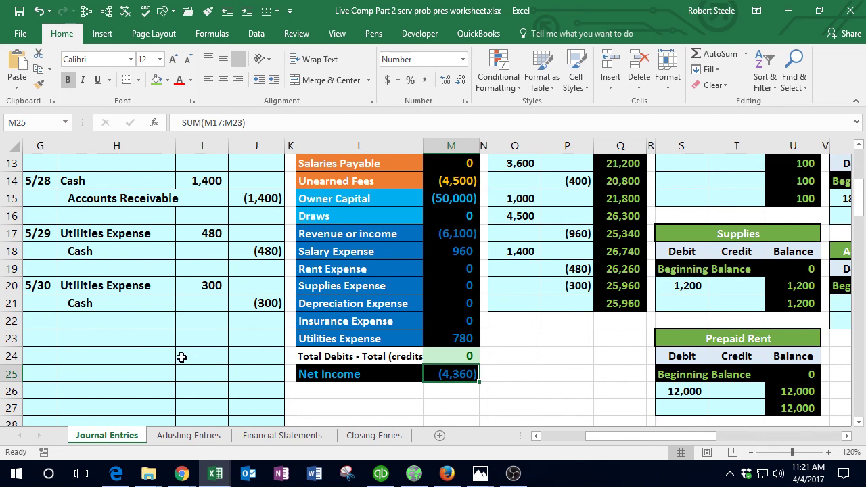
# Step: In Data.xlsx, fill the 5/30 telephone expense row green as done
pyautogui.click(214, 476)
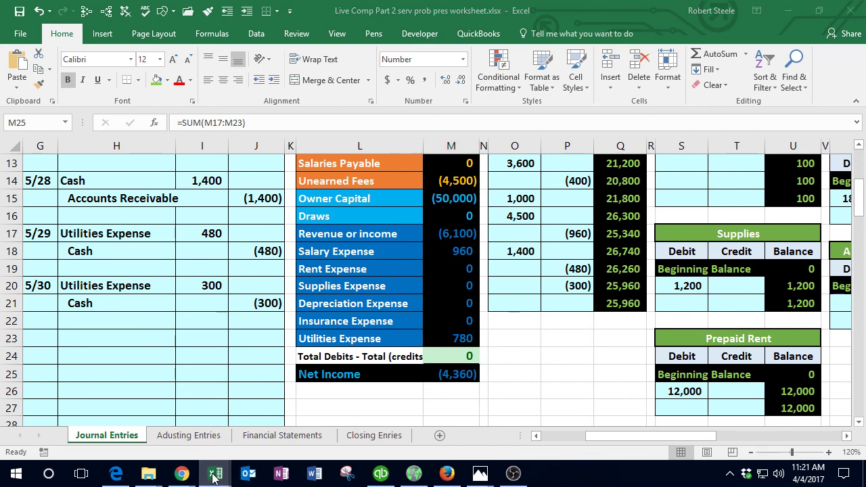
pyautogui.click(196, 430)
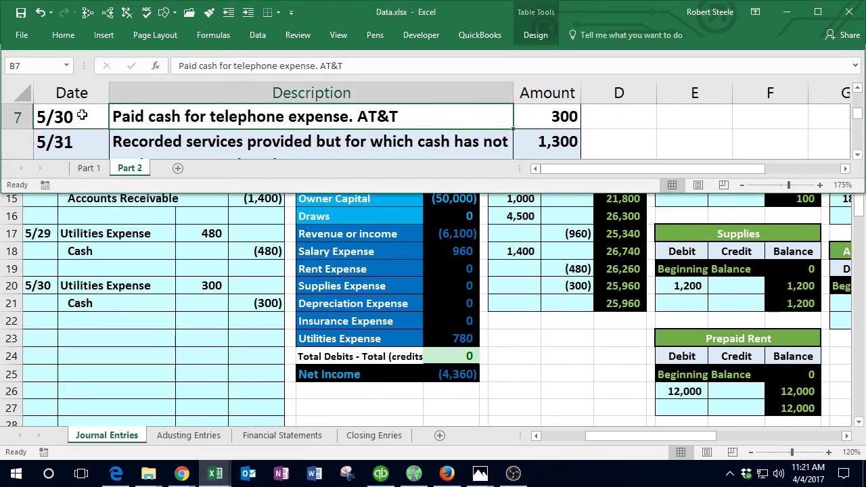
pyautogui.moveTo(81, 115); pyautogui.dragTo(530, 115)
pyautogui.rightClick(530, 115)
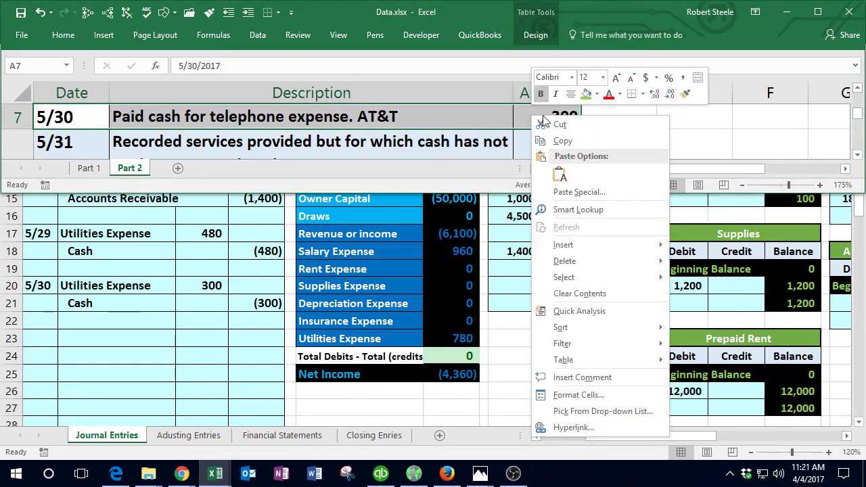
pyautogui.click(586, 94)
# Step: Review the 5/31 1,300 services-on-account item and return to the Live Comp ledger
pyautogui.click(457, 139)
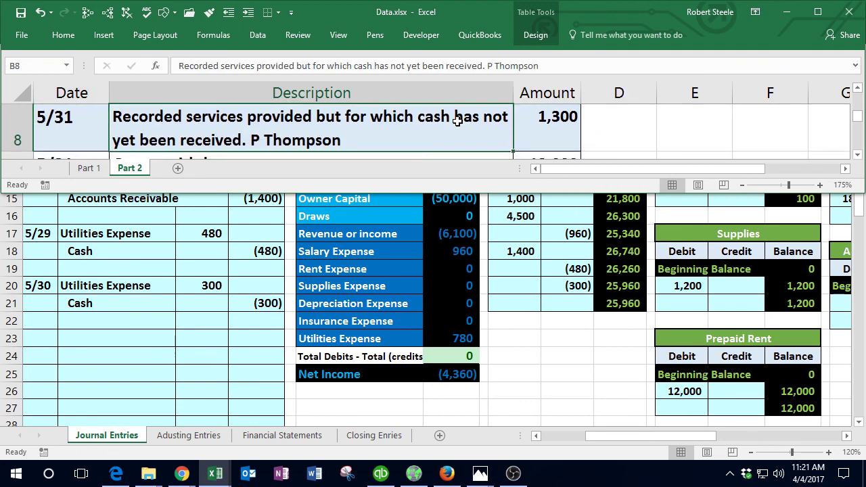
pyautogui.press('Left')
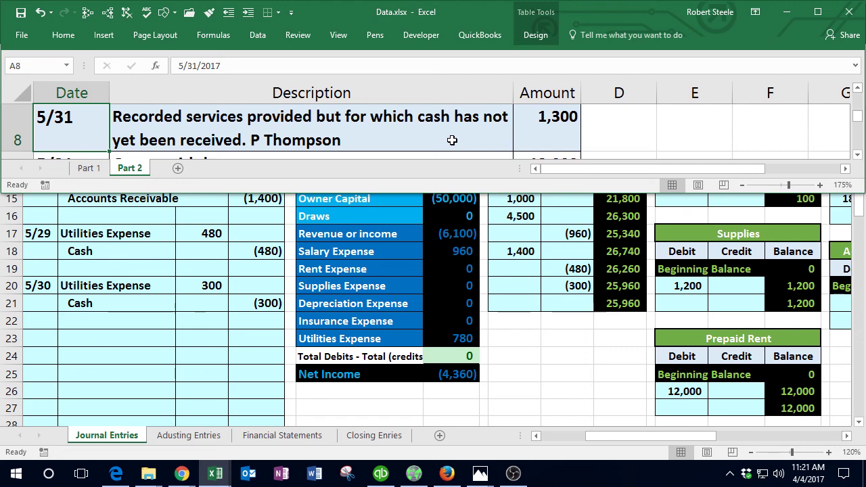
pyautogui.click(396, 262)
pyautogui.scroll(3, 393, 264)
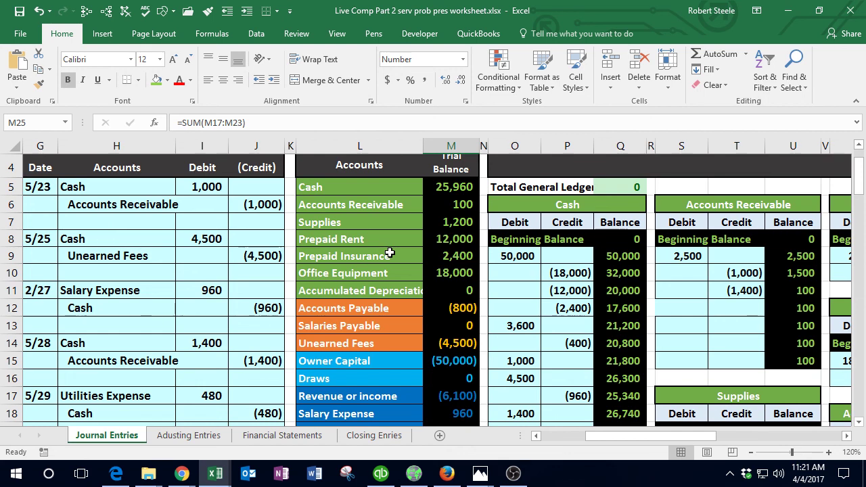
# Step: Copy 'Accounts Receivable' from the trial balance and paste it as a value into H23
pyautogui.moveTo(379, 204); pyautogui.dragTo(440, 202)
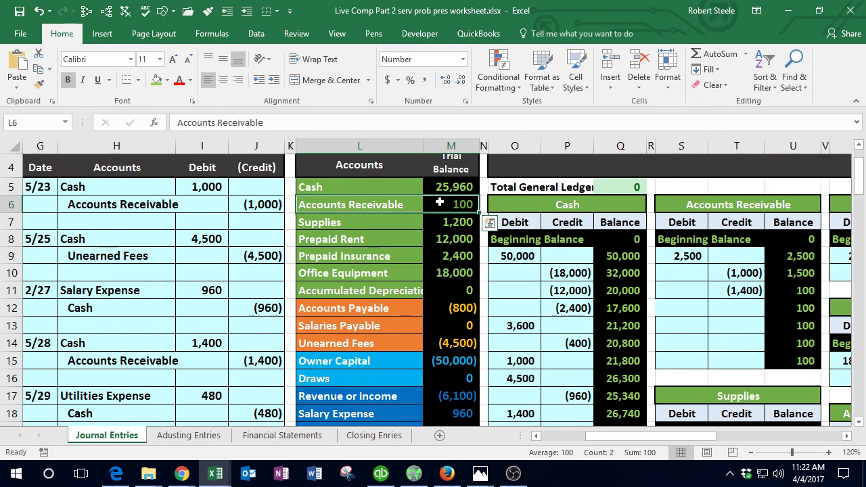
pyautogui.click(439, 202)
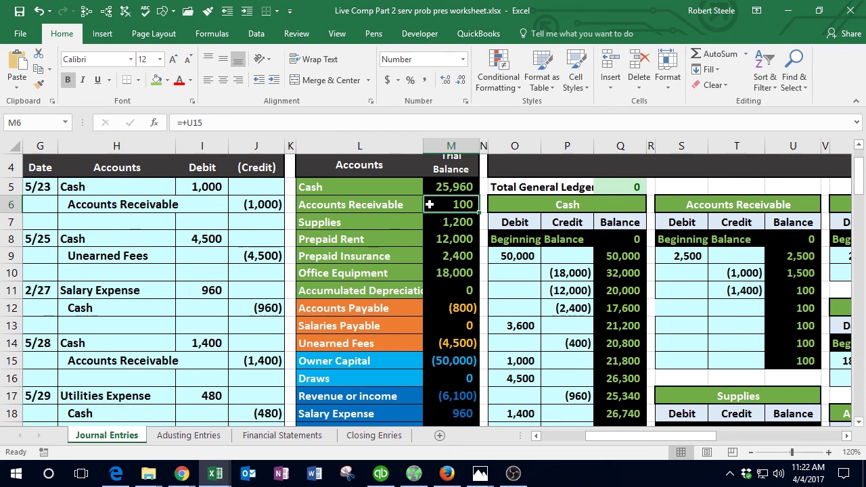
pyautogui.click(393, 204)
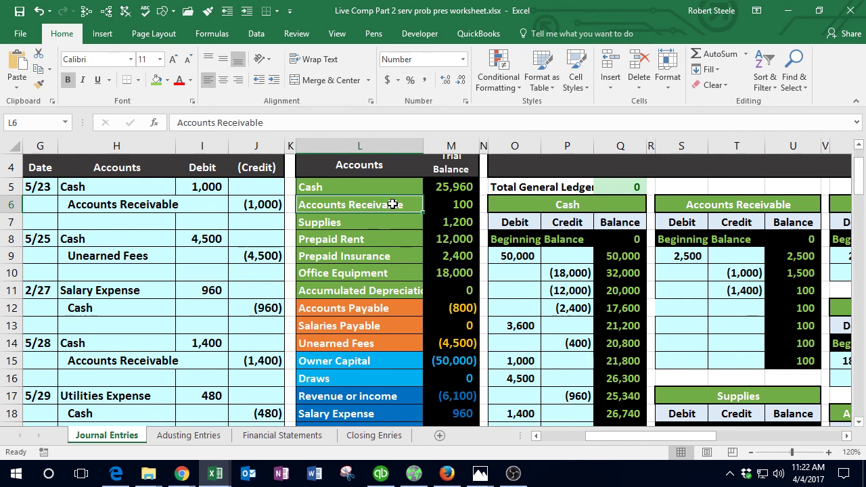
pyautogui.rightClick(391, 204)
pyautogui.click(423, 193)
pyautogui.scroll(-3, 278, 293)
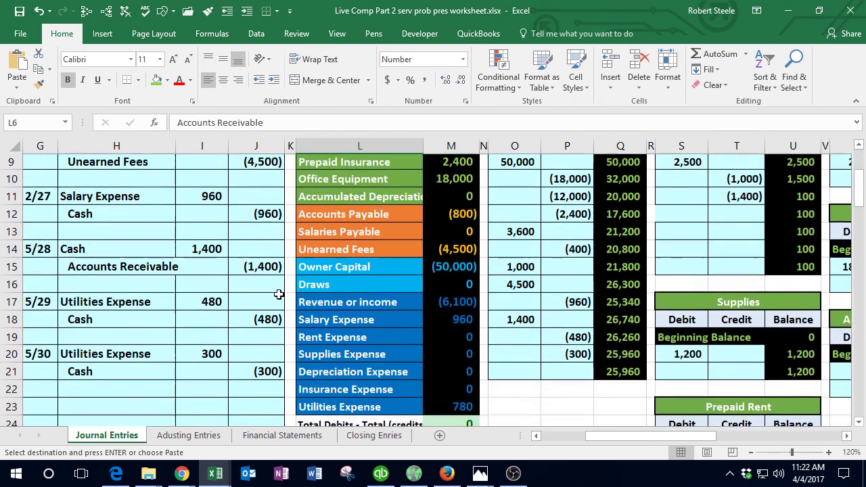
pyautogui.click(130, 339)
pyautogui.rightClick(131, 340)
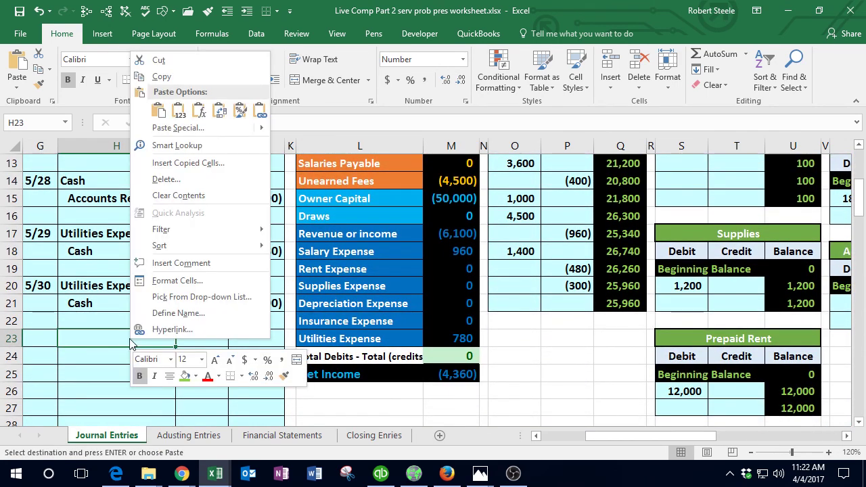
pyautogui.click(177, 109)
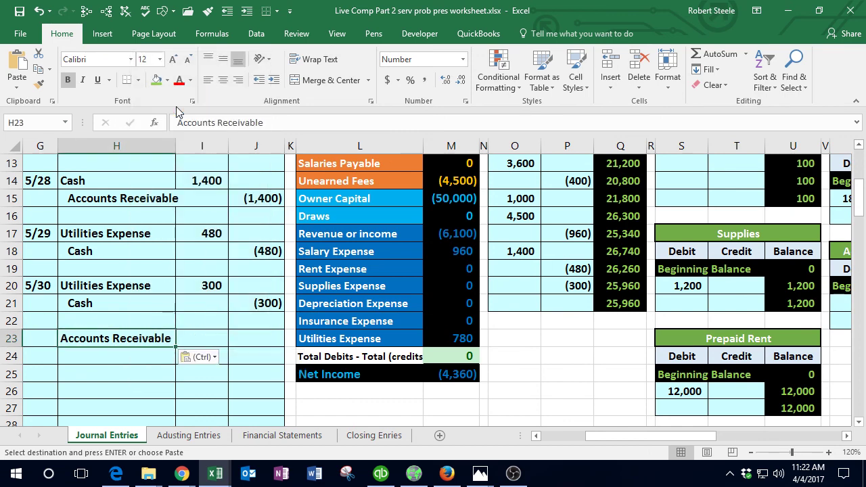
# Step: Enter date 5/30, a 1300 debit in I23 and a -1300 credit in J24
pyautogui.press('Left')
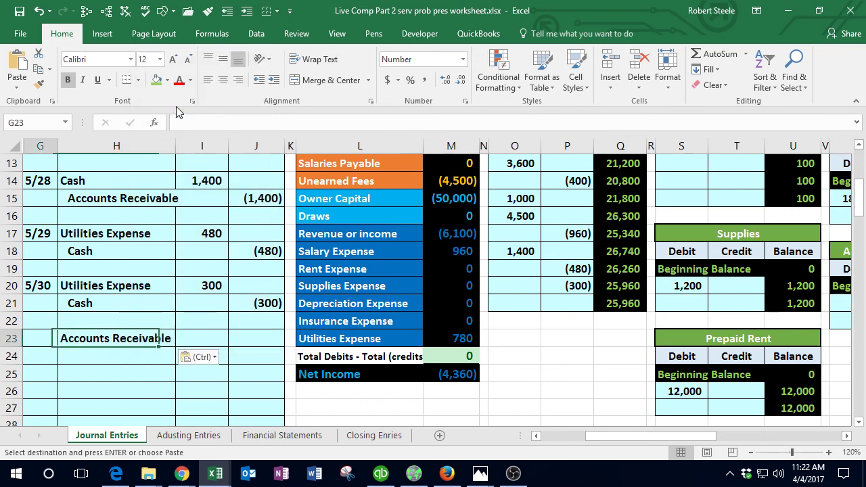
pyautogui.write('5/30')
pyautogui.press('Return')
pyautogui.press('Right')
pyautogui.press('Right')
pyautogui.press('Up')
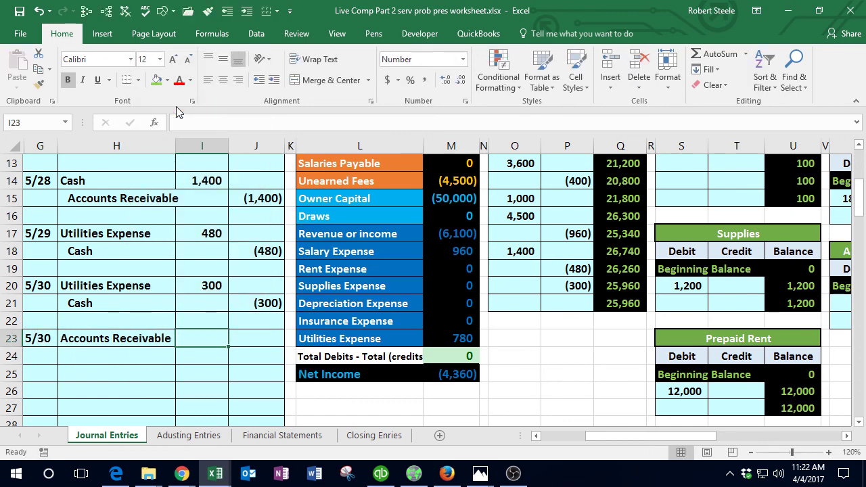
pyautogui.write('1300')
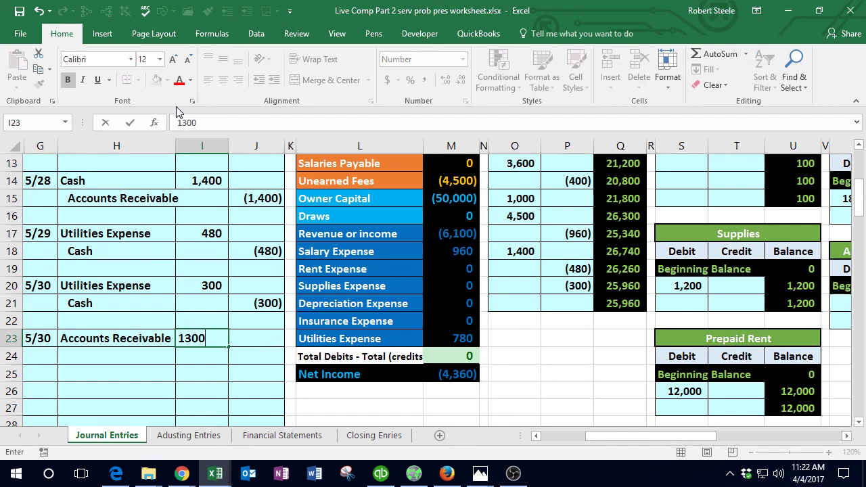
pyautogui.press('Return')
pyautogui.press('Right')
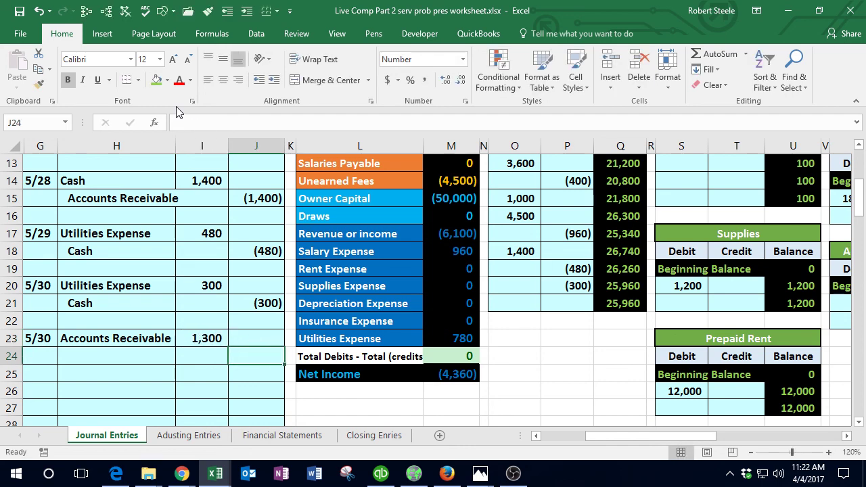
pyautogui.write('-')
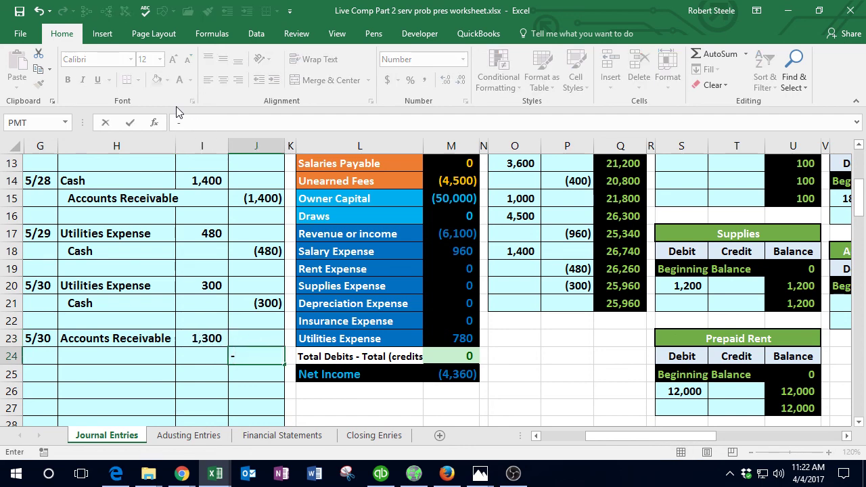
pyautogui.write('1300')
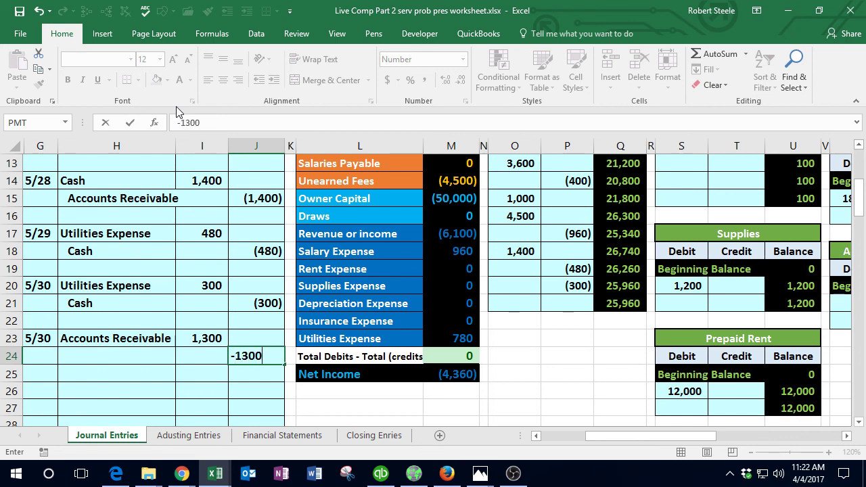
pyautogui.press('Return')
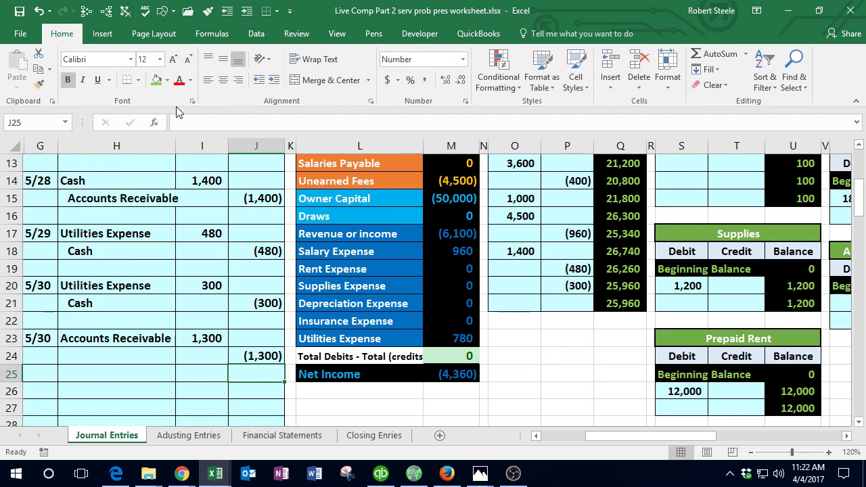
pyautogui.press('Left')
pyautogui.press('Left')
pyautogui.press('Up')
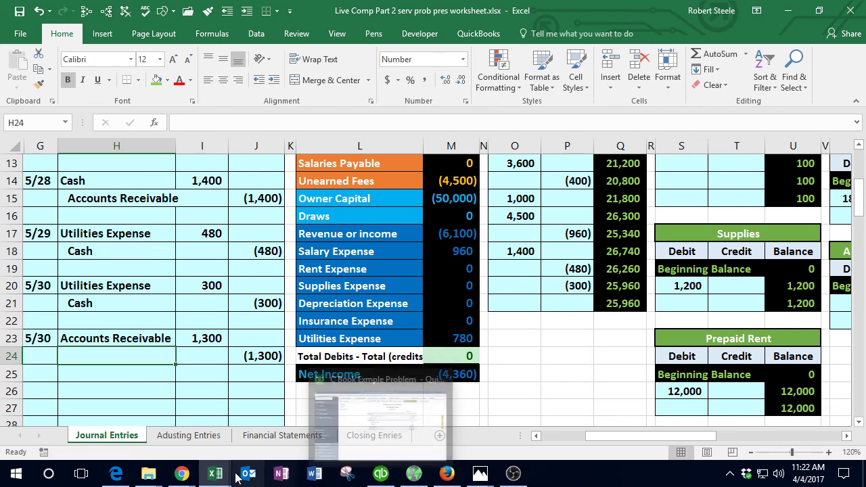
# Step: Check the Data.xlsx problem list and review the Revenue or income trial balance line
pyautogui.moveTo(215, 474)
pyautogui.click(162, 419)
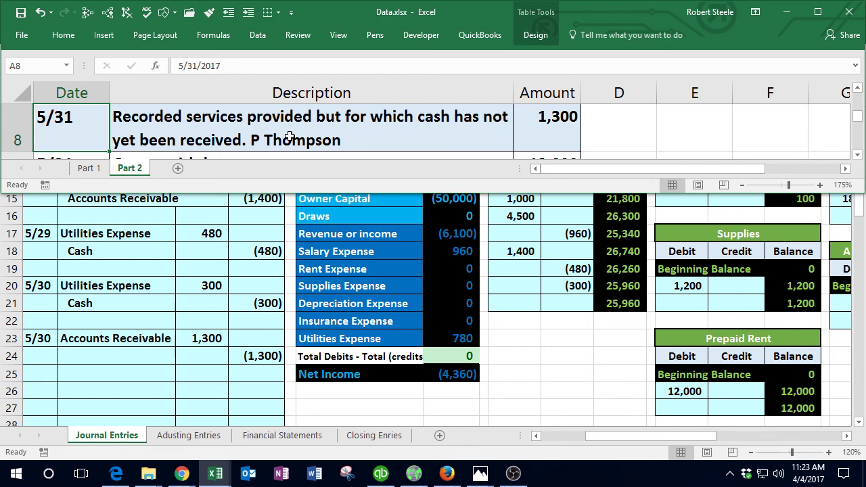
pyautogui.click(244, 340)
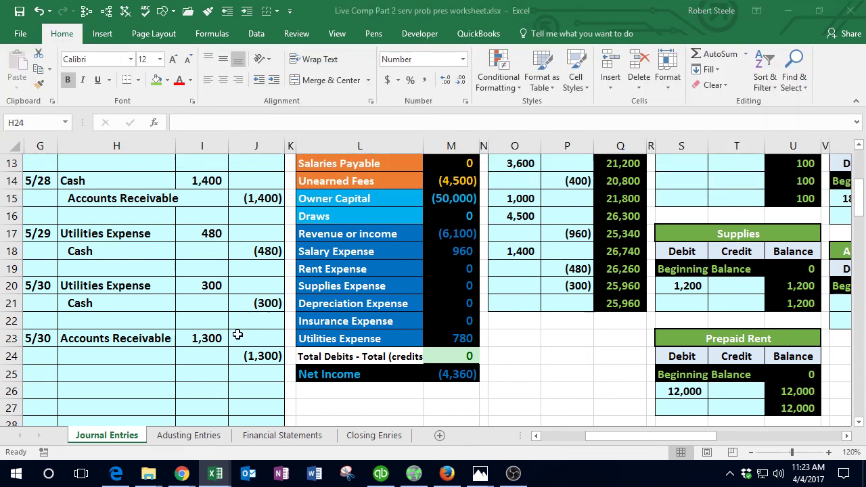
pyautogui.click(253, 357)
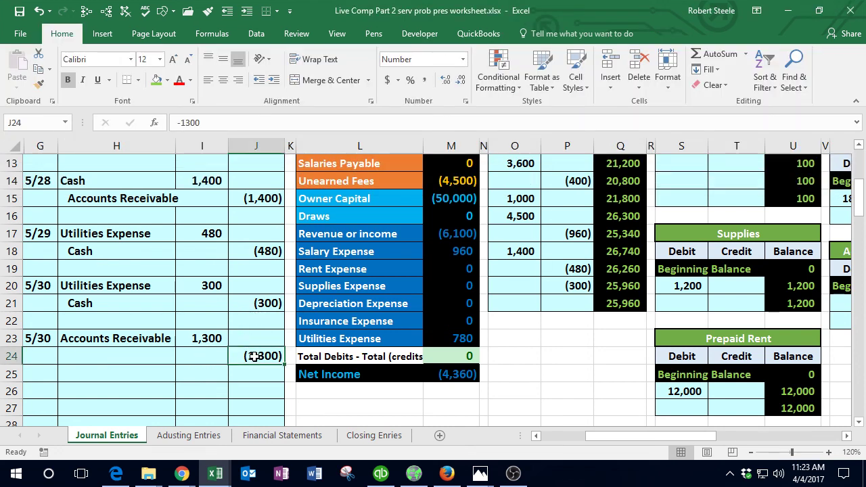
pyautogui.click(331, 236)
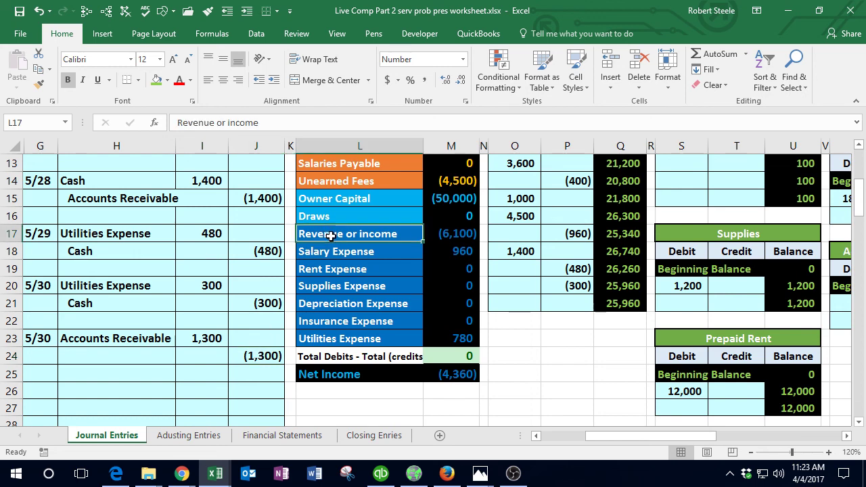
pyautogui.moveTo(331, 236); pyautogui.dragTo(464, 234)
pyautogui.click(466, 235)
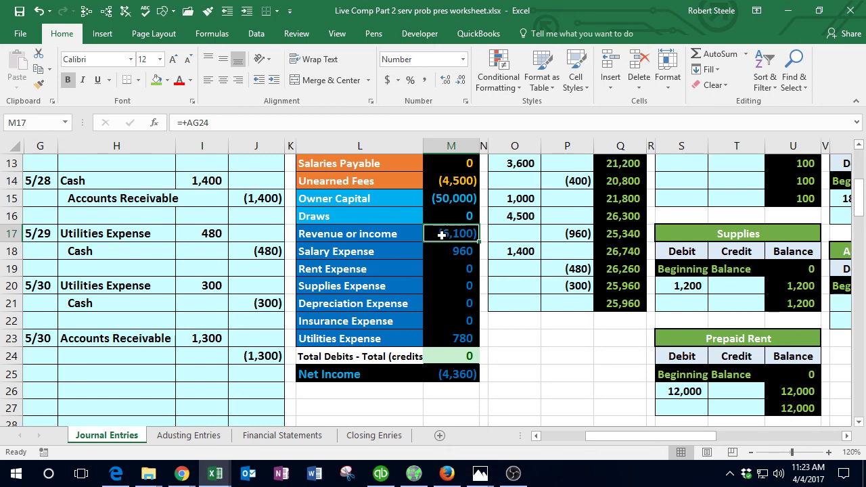
# Step: Paste 'Revenue or income' as a value into H24 and indent it
pyautogui.click(389, 231)
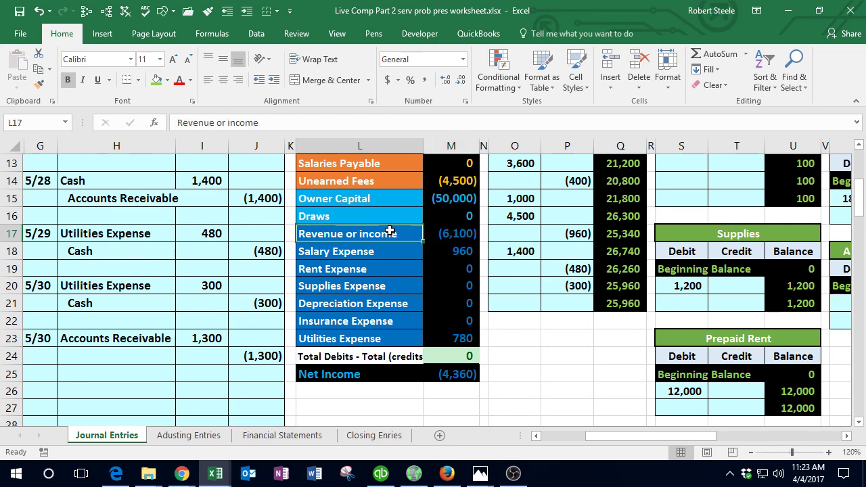
pyautogui.rightClick(390, 231)
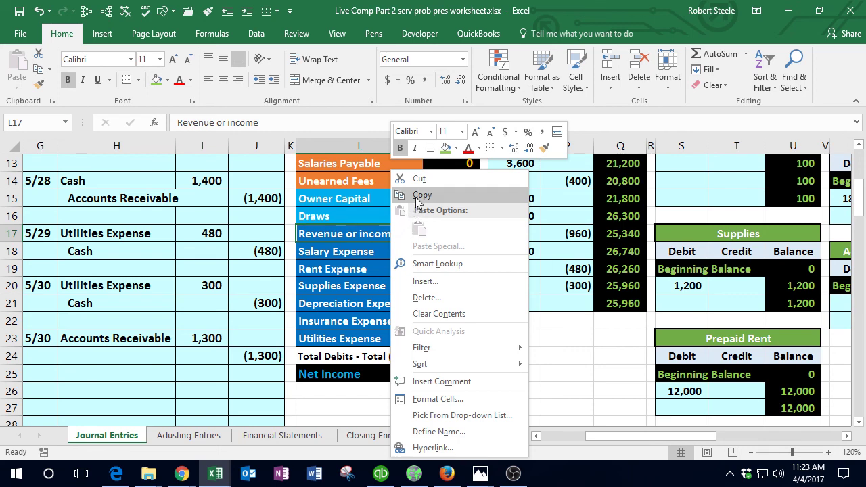
pyautogui.click(414, 195)
pyautogui.click(134, 352)
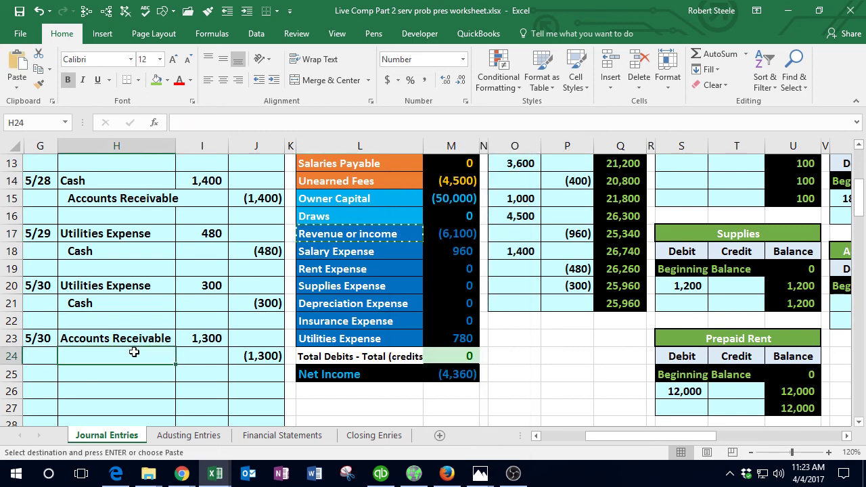
pyautogui.rightClick(134, 351)
pyautogui.click(182, 125)
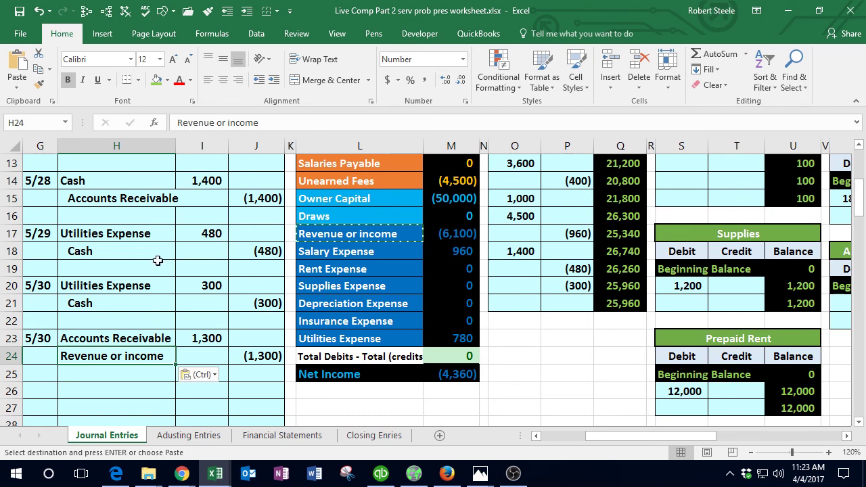
pyautogui.click(274, 80)
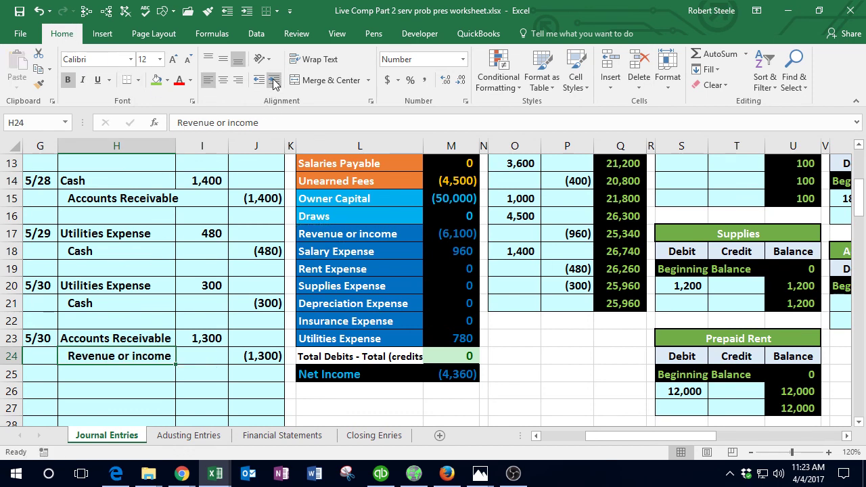
pyautogui.moveTo(122, 337); pyautogui.dragTo(246, 354)
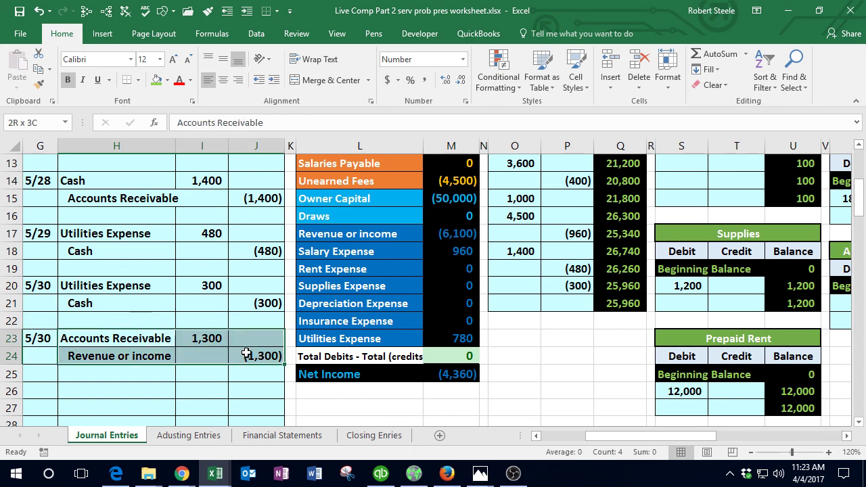
# Step: Post the 1,300 debit to the Accounts Receivable ledger as a link to the journal amount
pyautogui.click(208, 336)
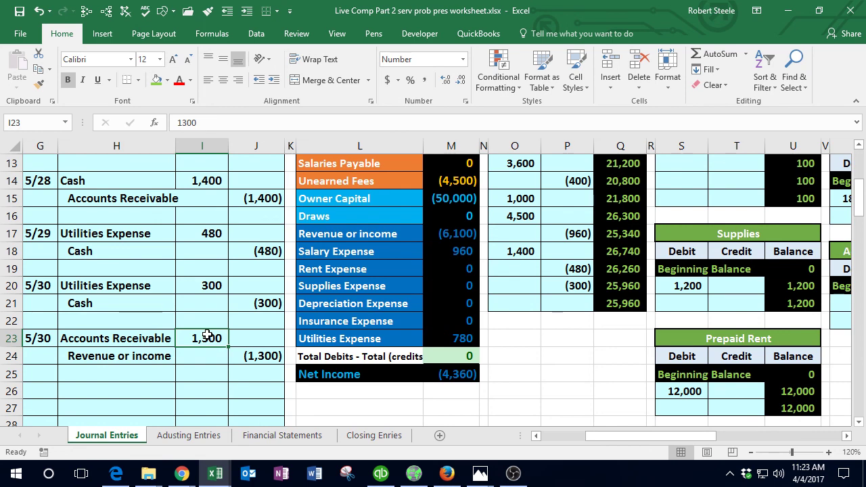
pyautogui.scroll(3, 207, 336)
pyautogui.moveTo(344, 204); pyautogui.dragTo(430, 204)
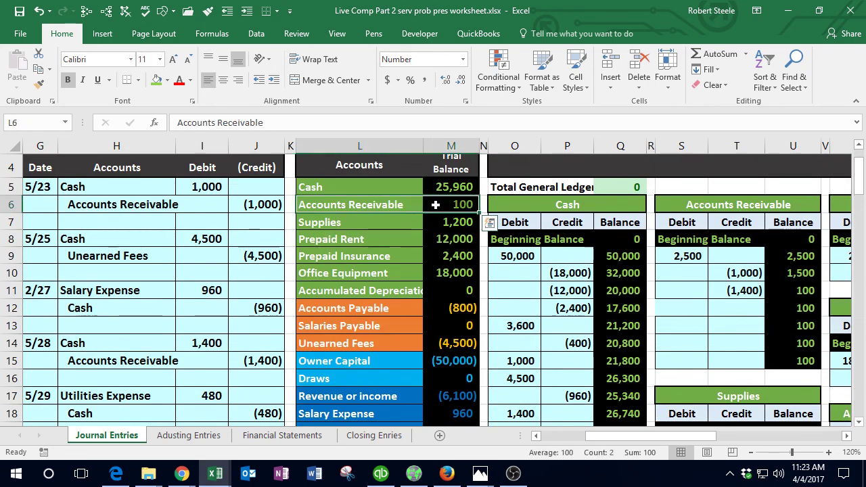
pyautogui.click(733, 326)
pyautogui.click(693, 308)
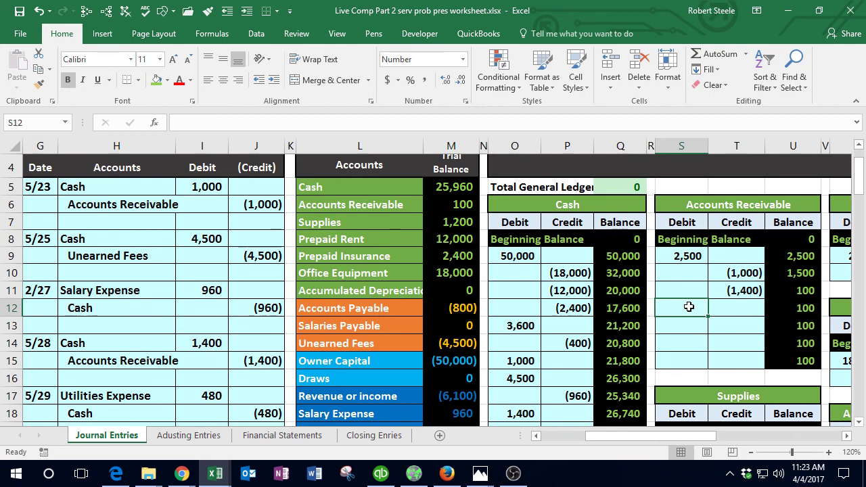
pyautogui.write('=')
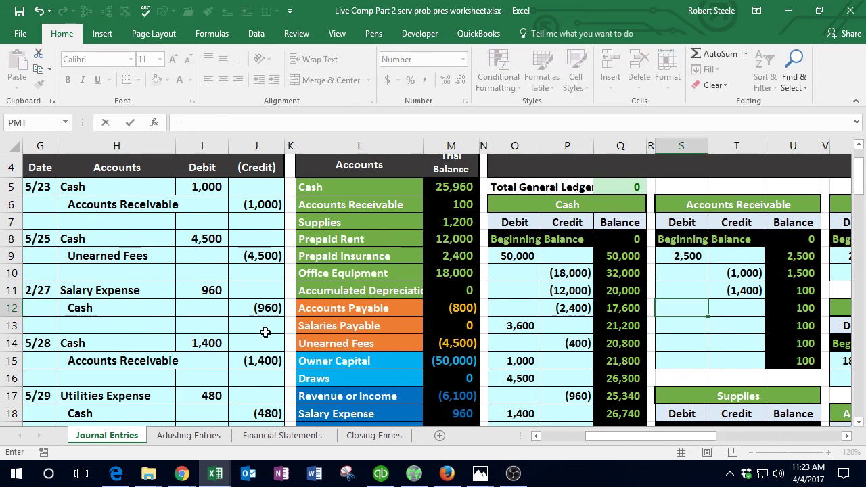
pyautogui.scroll(-3, 267, 331)
pyautogui.click(207, 337)
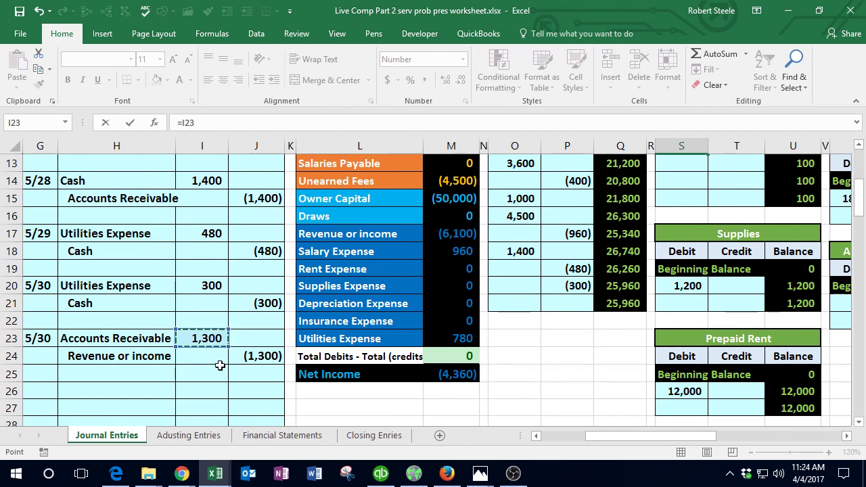
pyautogui.press('Return')
# Step: Verify the Accounts Receivable balance of 1,400 and the trial balance totals
pyautogui.scroll(3, 219, 365)
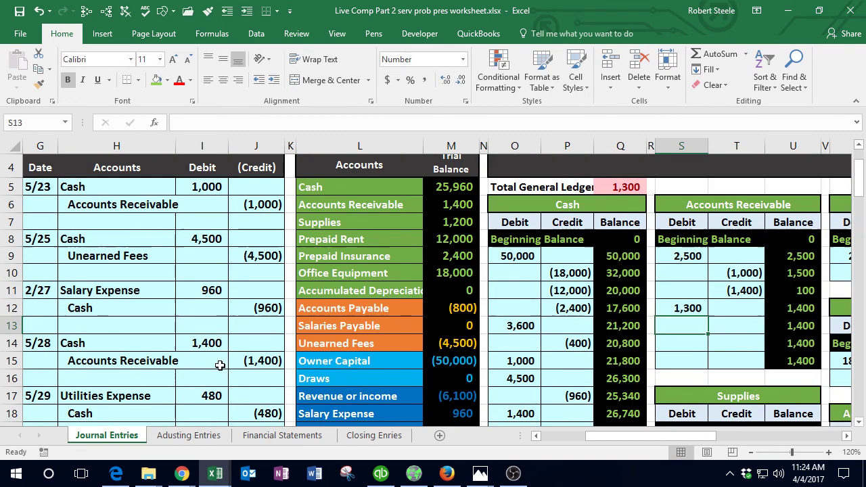
pyautogui.click(803, 308)
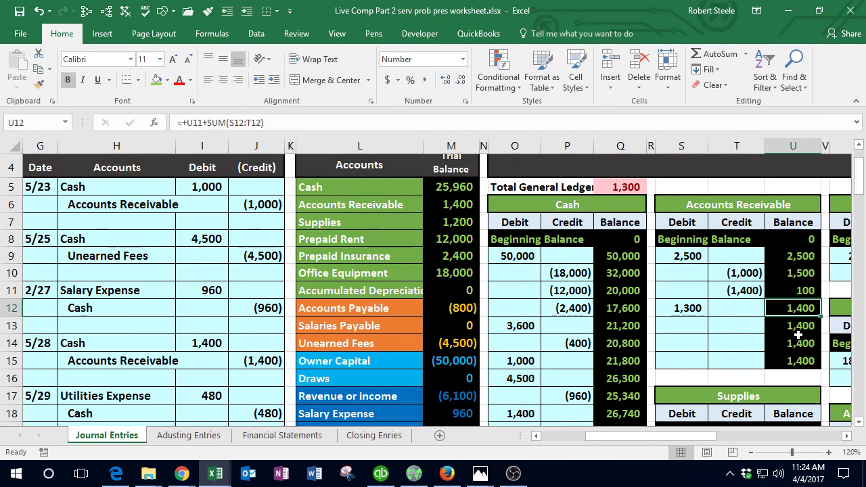
pyautogui.click(802, 290)
pyautogui.click(687, 310)
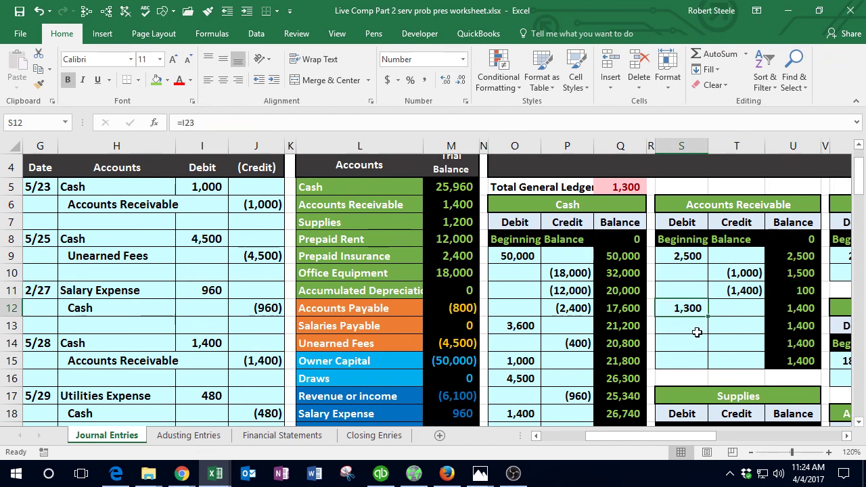
pyautogui.click(782, 314)
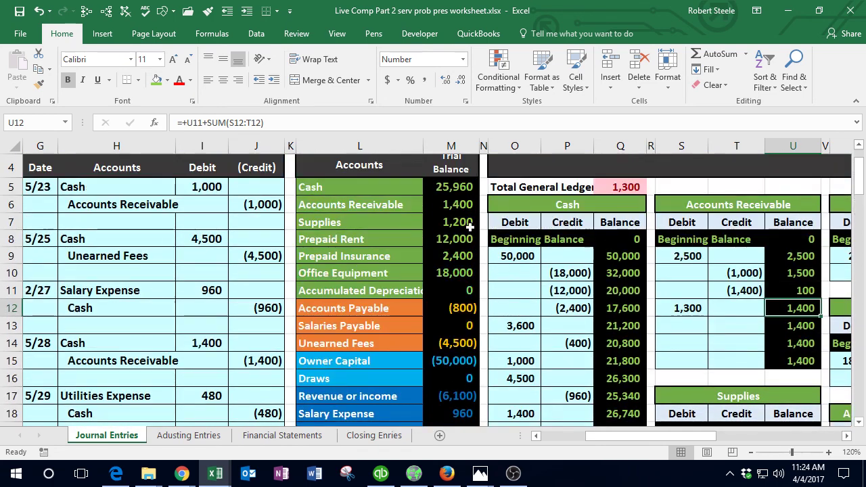
pyautogui.click(458, 204)
pyautogui.scroll(-3, 460, 206)
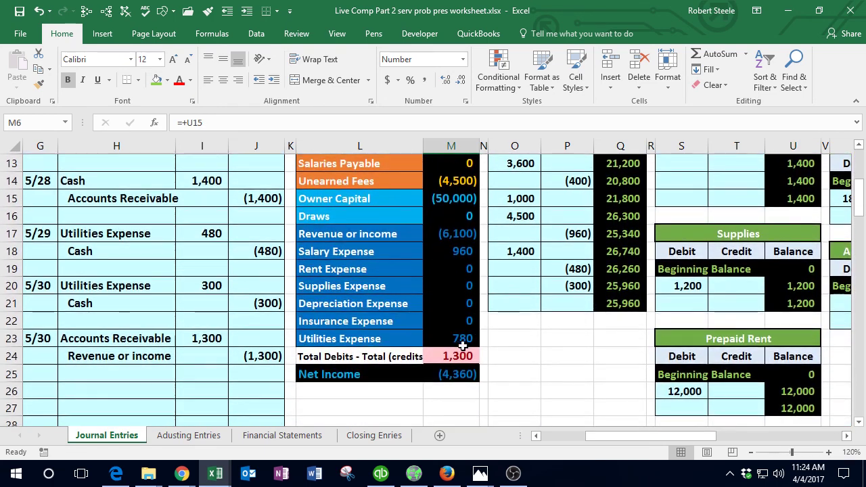
pyautogui.click(454, 353)
pyautogui.click(271, 356)
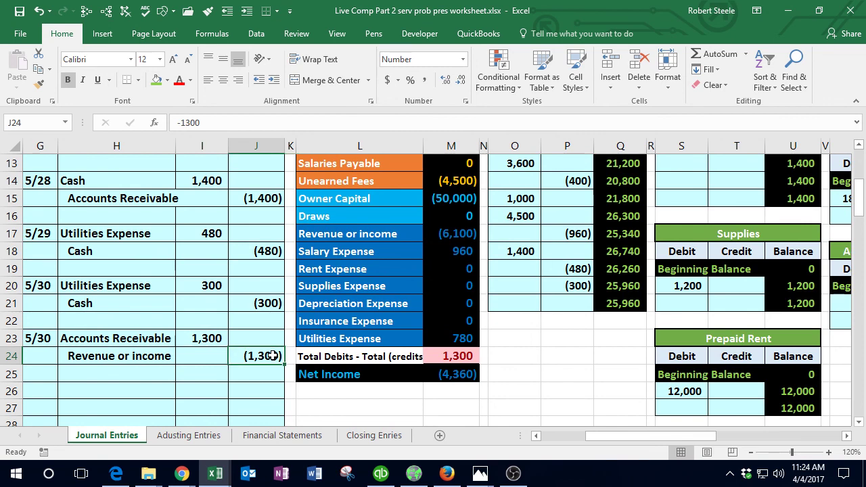
pyautogui.click(393, 236)
pyautogui.moveTo(393, 236); pyautogui.dragTo(452, 238)
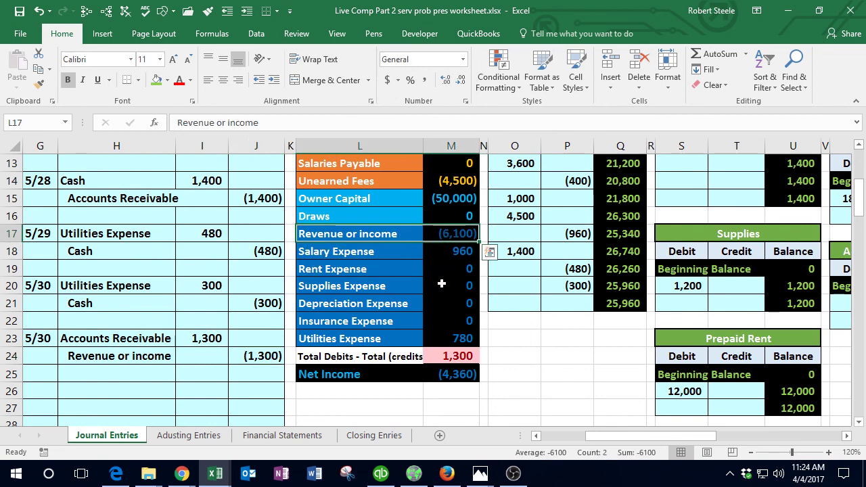
# Step: Post the 1,300 credit to the Revenue or income ledger as a link to the journal credit
pyautogui.press('Up')
pyautogui.press('Up')
pyautogui.press('Up')
pyautogui.press('Up')
pyautogui.press('Up')
pyautogui.press('Up')
pyautogui.press('Up')
pyautogui.press('Up')
pyautogui.press('Up')
pyautogui.press('Up')
pyautogui.press('Up')
pyautogui.press('Up')
pyautogui.press('Up')
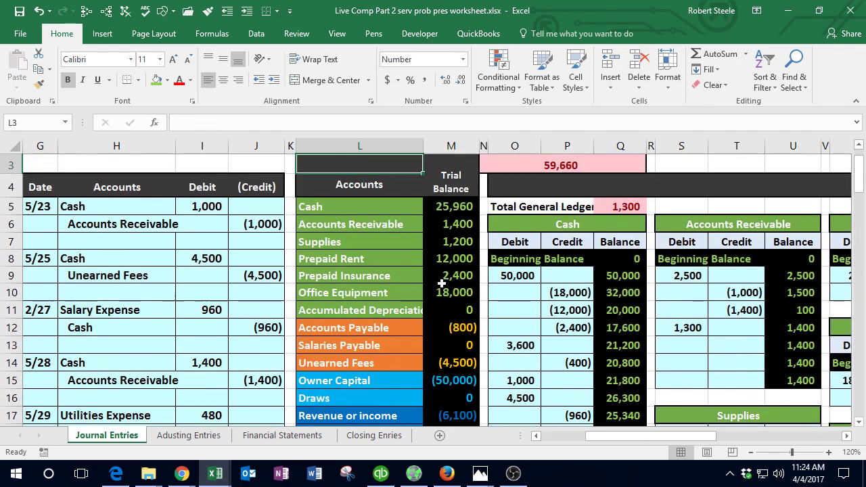
pyautogui.press('Right')
pyautogui.press('Right')
pyautogui.press('Right')
pyautogui.press('Right')
pyautogui.press('Right')
pyautogui.press('Right')
pyautogui.press('Right')
pyautogui.press('Right')
pyautogui.press('Right')
pyautogui.press('Right')
pyautogui.press('Right')
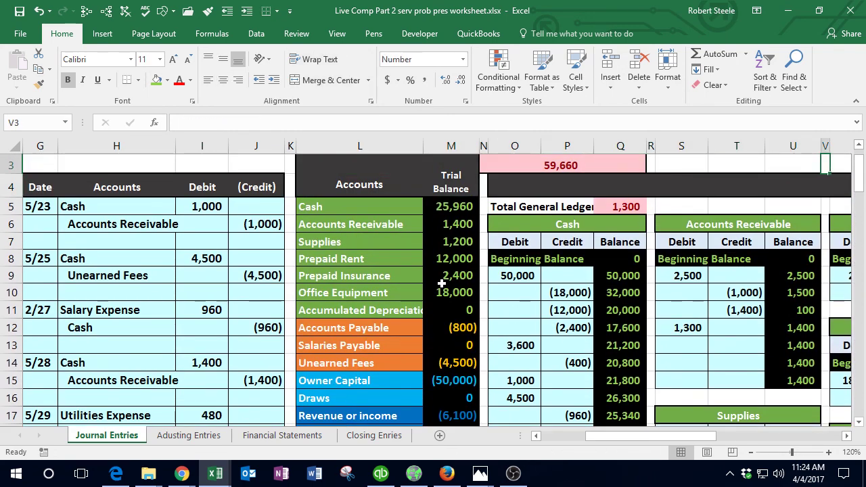
pyautogui.press('Right')
pyautogui.press('Right')
pyautogui.press('Right')
pyautogui.press('Right')
pyautogui.press('Right')
pyautogui.press('Right')
pyautogui.press('Right')
pyautogui.press('Right')
pyautogui.press('Right')
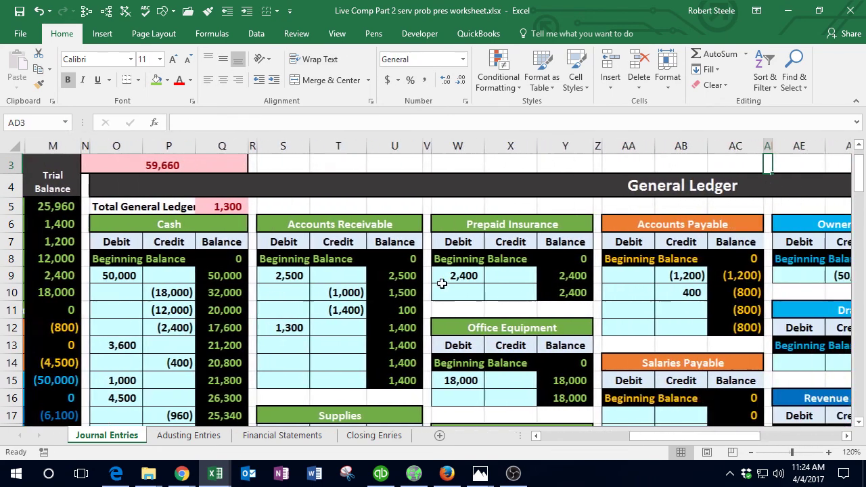
pyautogui.press('Right')
pyautogui.press('Right')
pyautogui.press('Right')
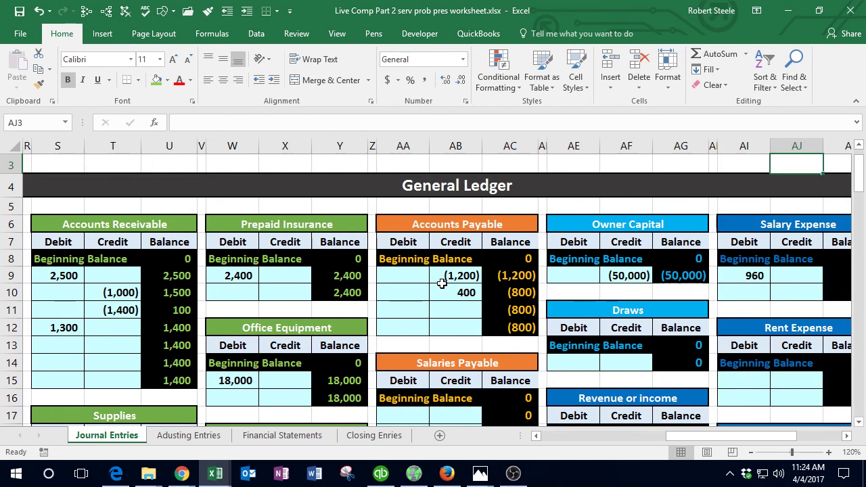
pyautogui.press('Right')
pyautogui.press('Right')
pyautogui.press('Right')
pyautogui.press('Right')
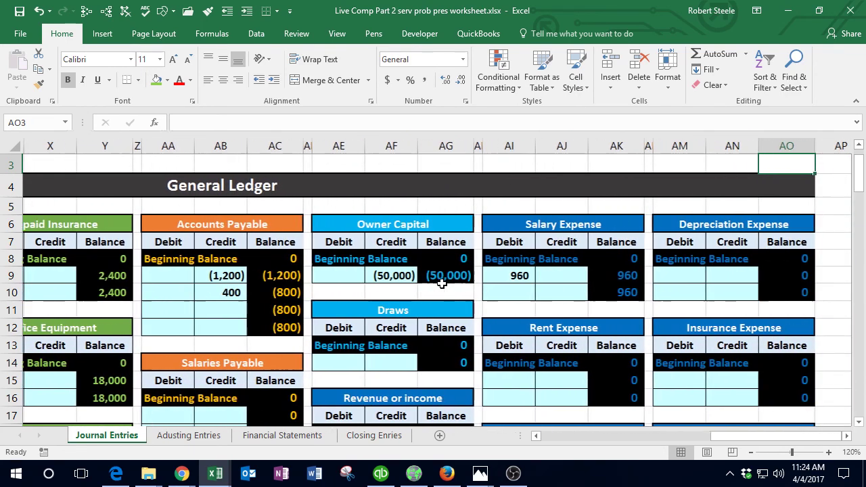
pyautogui.scroll(-2, 441, 284)
pyautogui.click(402, 381)
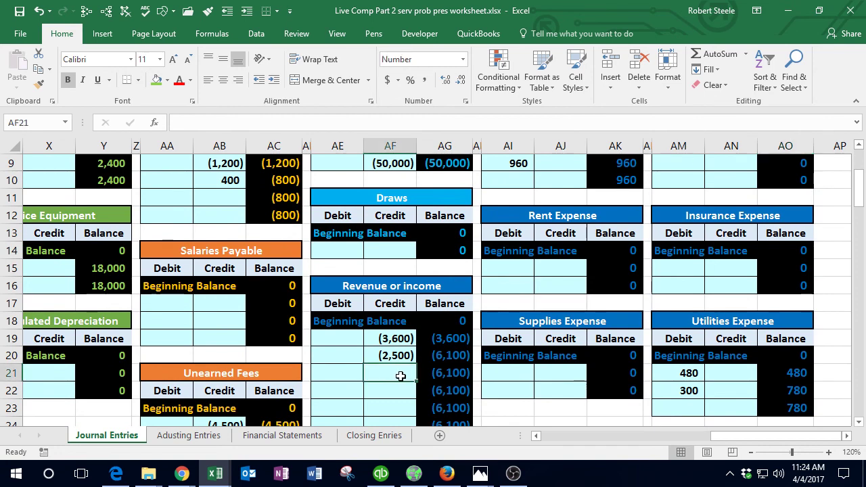
pyautogui.scroll(-1, 402, 381)
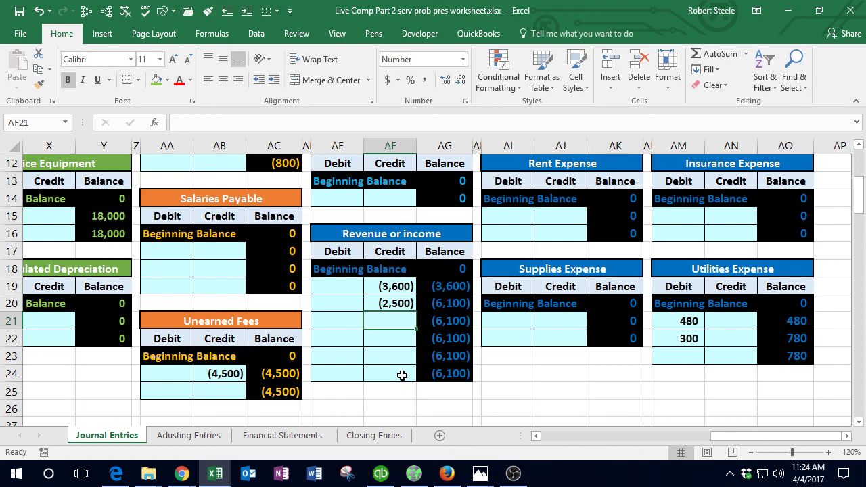
pyautogui.write('=')
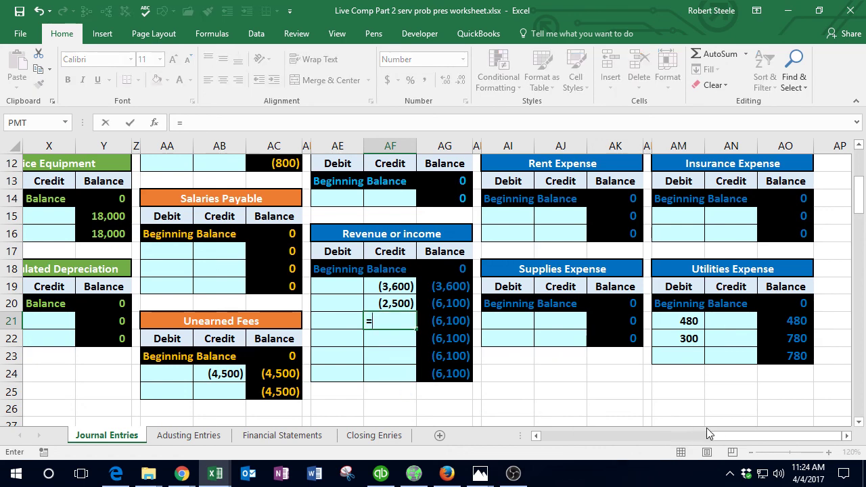
pyautogui.moveTo(728, 438); pyautogui.dragTo(604, 439)
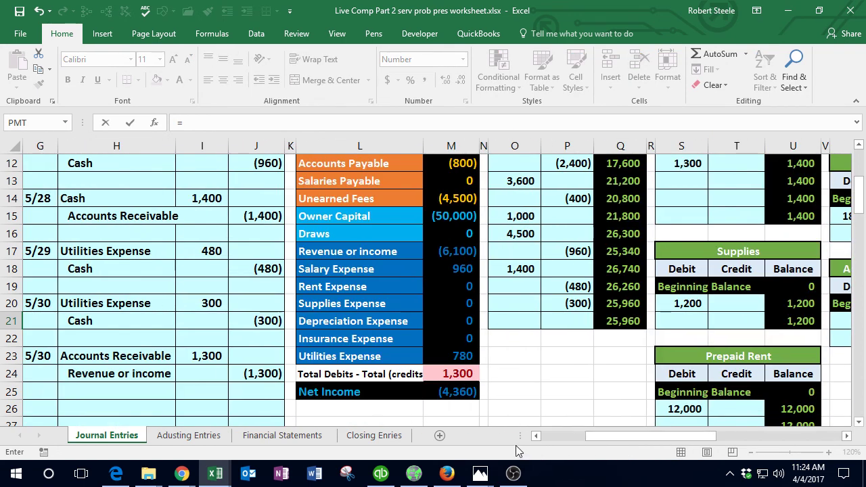
pyautogui.click(257, 372)
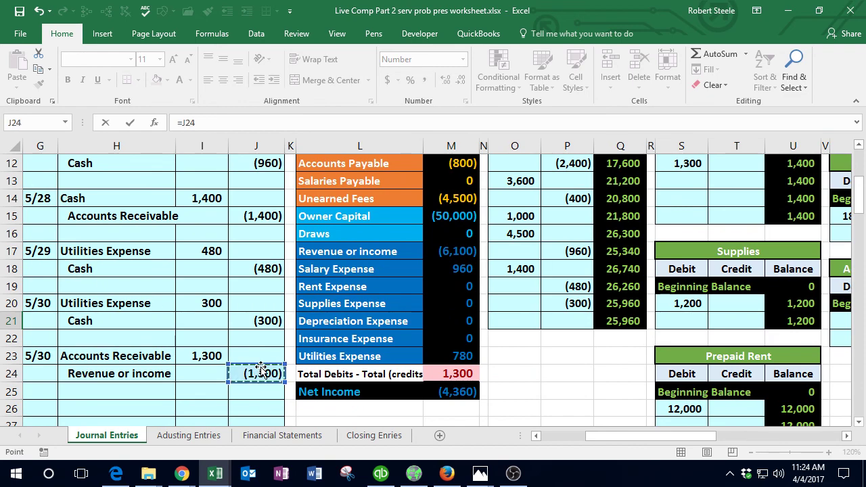
pyautogui.press('Return')
# Step: Confirm the Revenue or income balance of (7,400) and its trial balance amount in M17
pyautogui.press('Right')
pyautogui.press('Right')
pyautogui.press('Right')
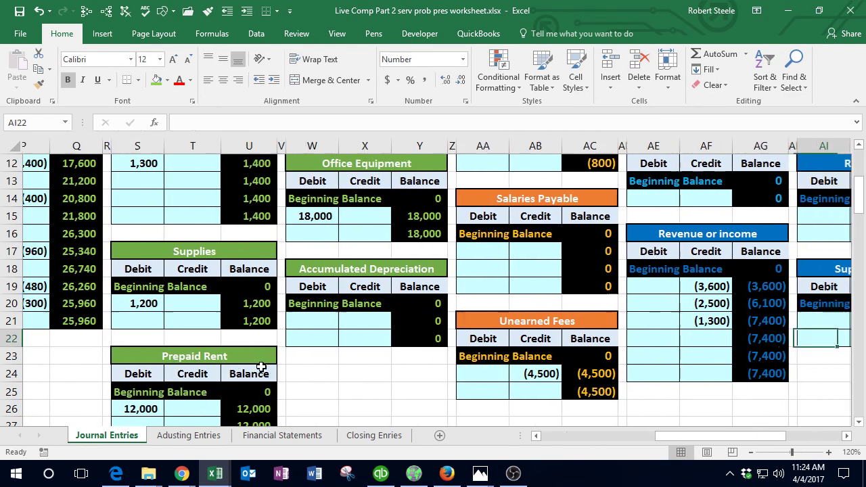
pyautogui.click(727, 286)
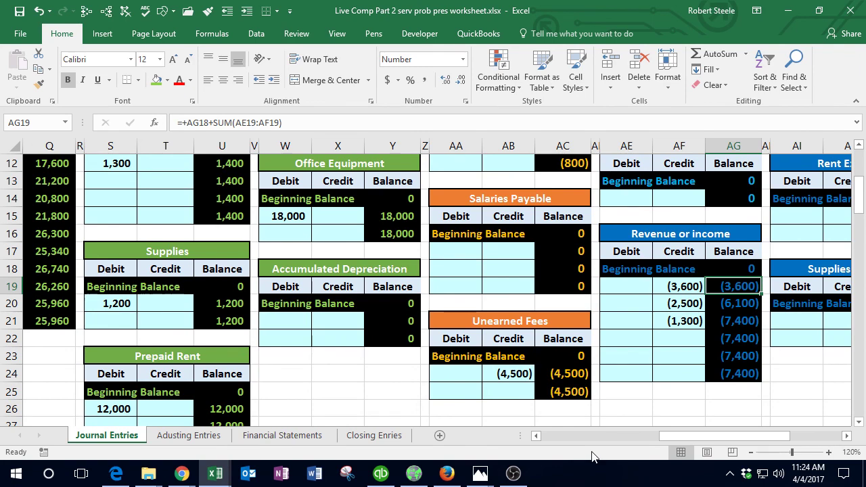
pyautogui.press('Left')
pyautogui.press('Down')
pyautogui.press('Down')
pyautogui.press('Down')
pyautogui.press('Right')
pyautogui.press('Up')
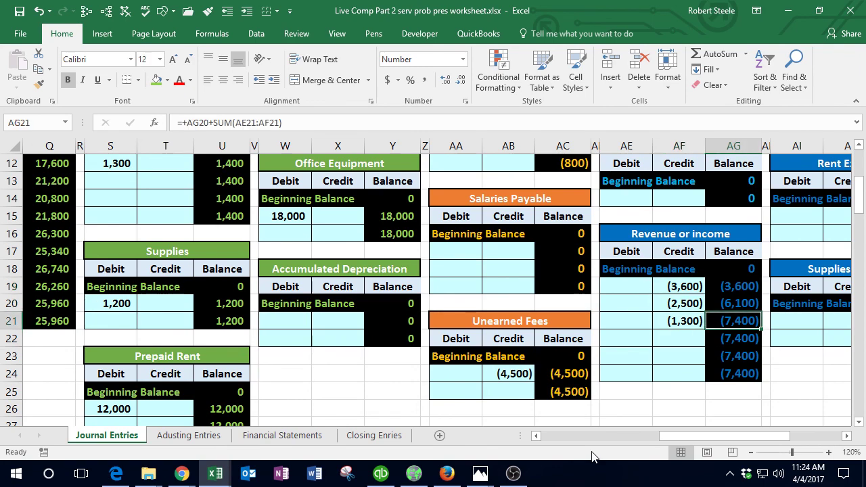
pyautogui.moveTo(781, 436); pyautogui.dragTo(709, 437)
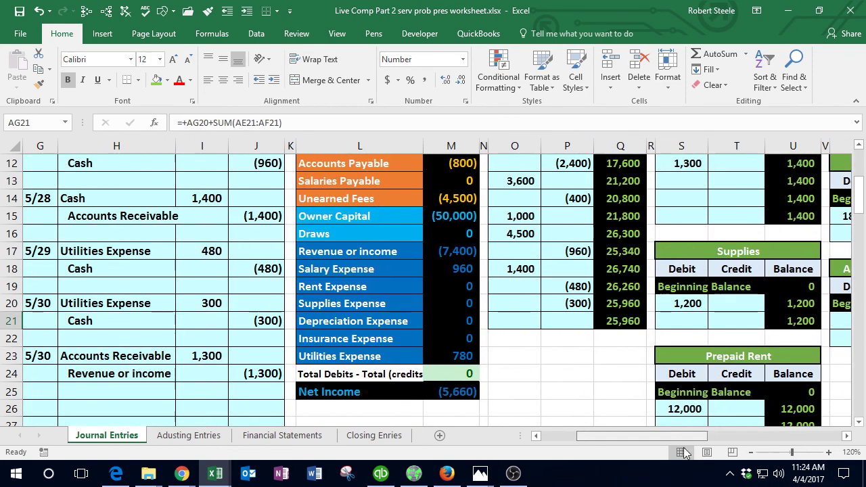
pyautogui.click(448, 253)
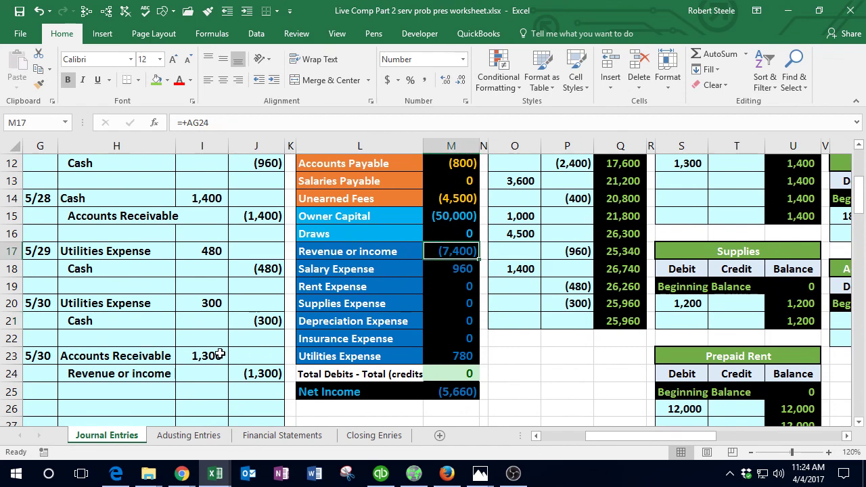
pyautogui.click(158, 358)
pyautogui.press('Left')
pyautogui.press('Down')
pyautogui.press('Down')
pyautogui.press('Down')
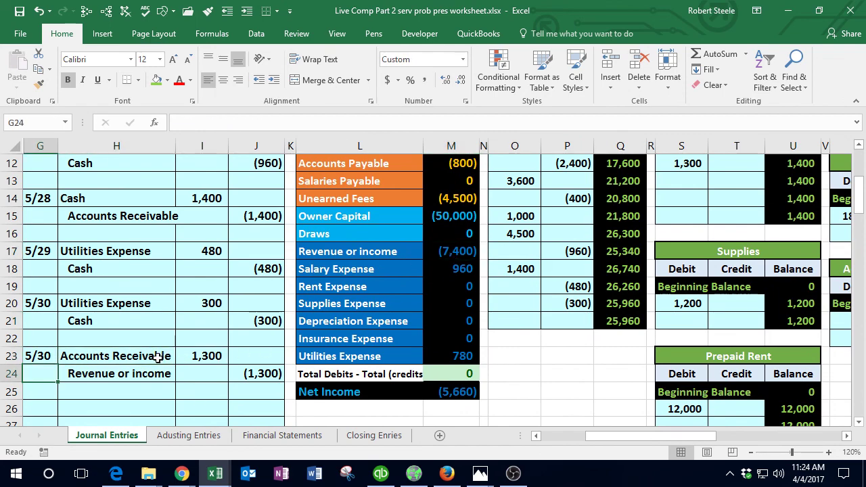
pyautogui.press('Down')
pyautogui.press('Down')
pyautogui.press('Down')
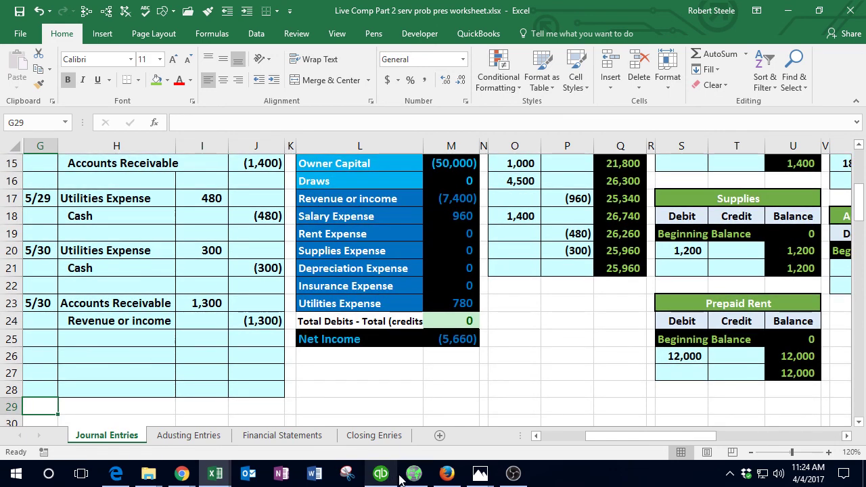
pyautogui.moveTo(404, 478)
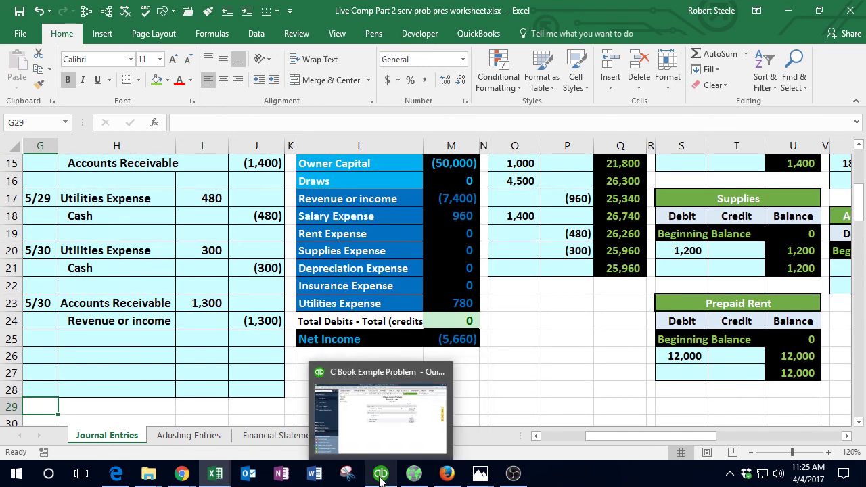
# Step: Start a new blank invoice from the QuickBooks Customers menu
pyautogui.click(380, 478)
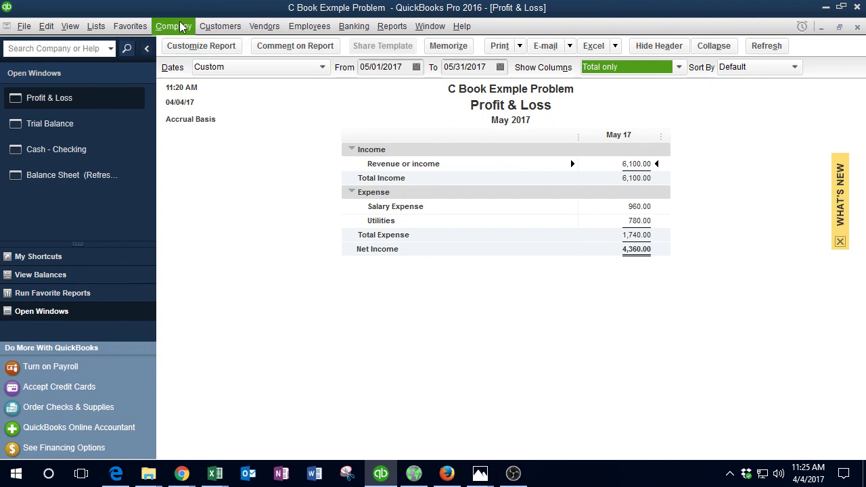
pyautogui.click(217, 27)
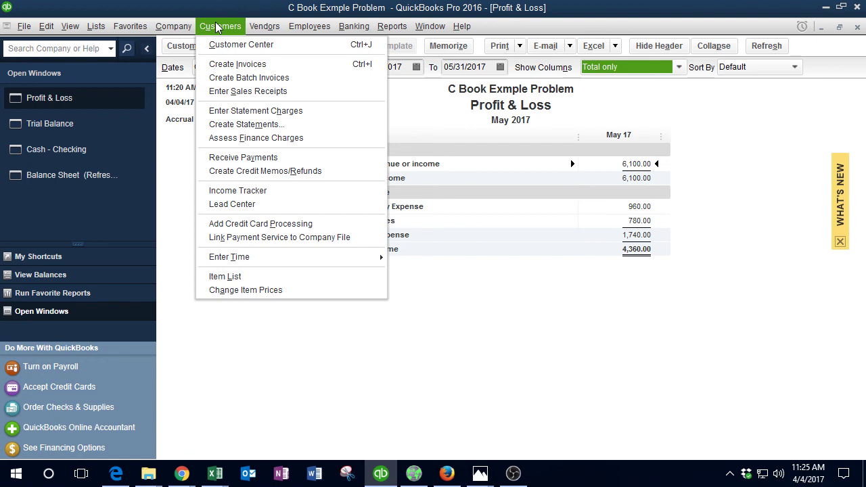
pyautogui.click(230, 63)
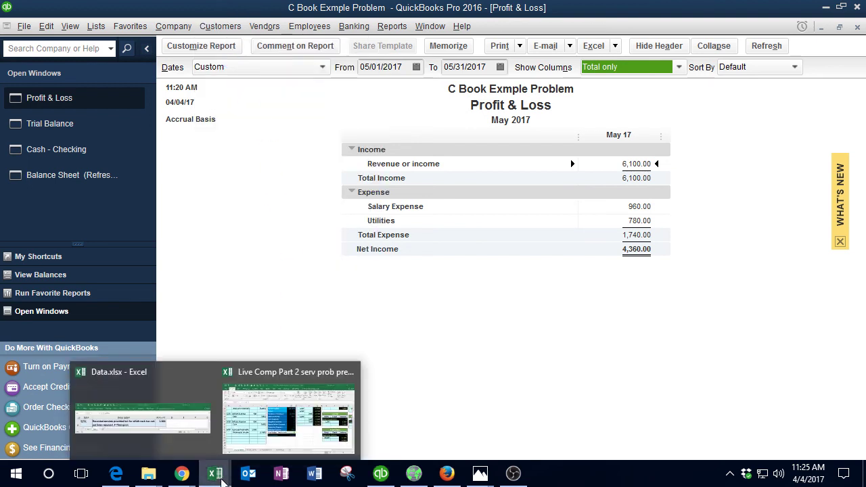
# Step: Copy the customer's name from the 5/31 description in Data.xlsx
pyautogui.click(184, 428)
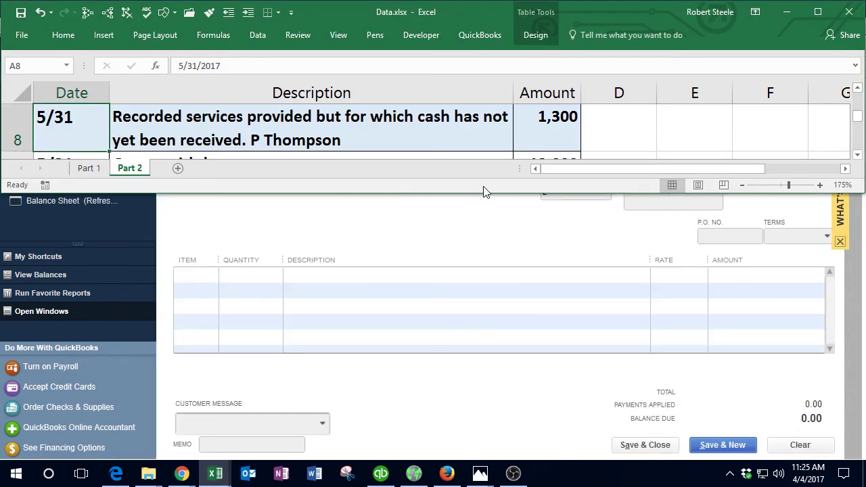
pyautogui.click(377, 140)
pyautogui.doubleClick(254, 140)
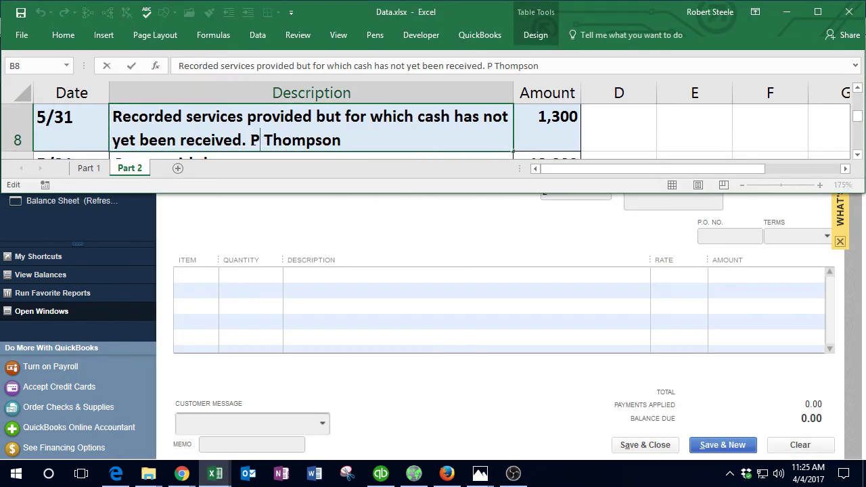
pyautogui.moveTo(250, 140); pyautogui.dragTo(354, 144)
pyautogui.hotkey('ctrl', 'c')
pyautogui.click(787, 12)
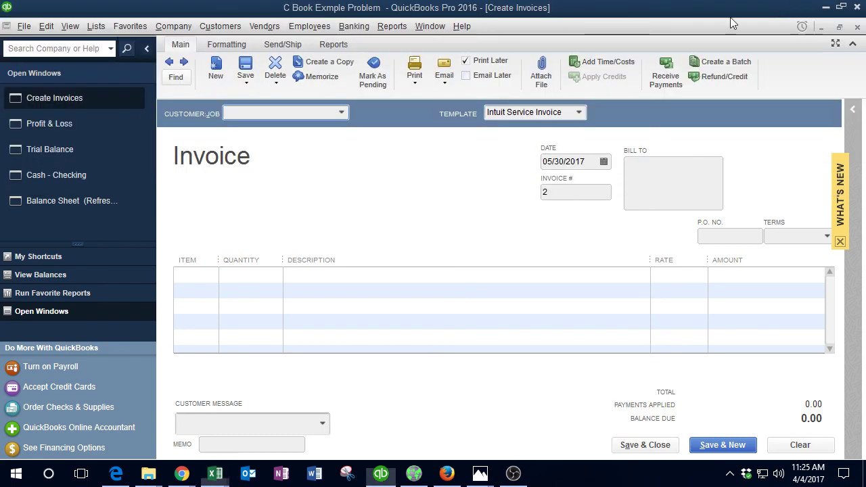
# Step: Paste the customer's name into Customer:Job and Quick Add the new customer
pyautogui.hotkey('ctrl', 'v')
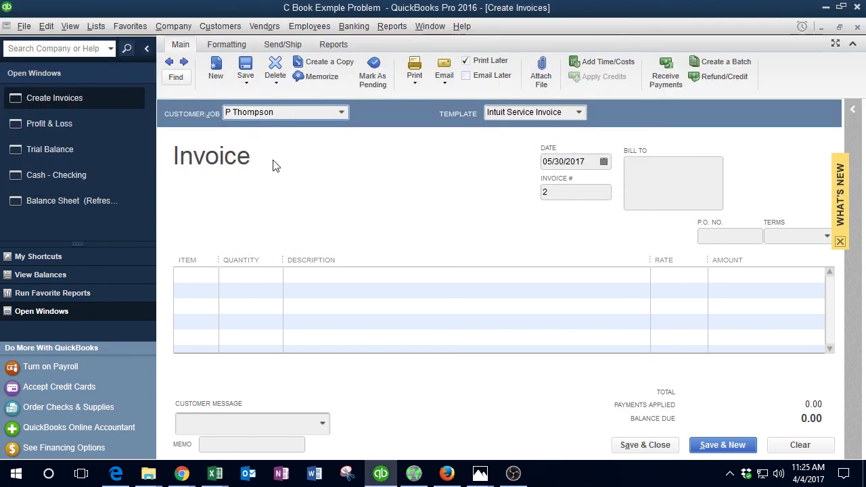
pyautogui.press('Tab')
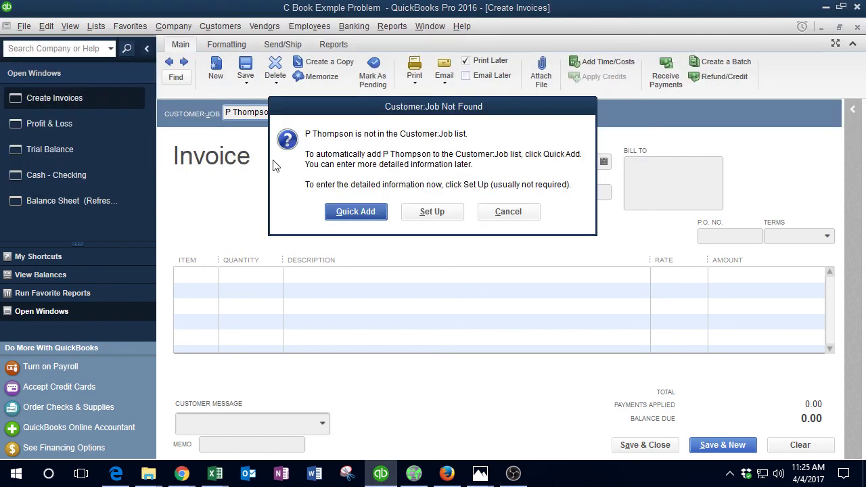
pyautogui.click(350, 211)
# Step: Bill the item Books at a rate of 1,300 and save the invoice
pyautogui.press('Tab')
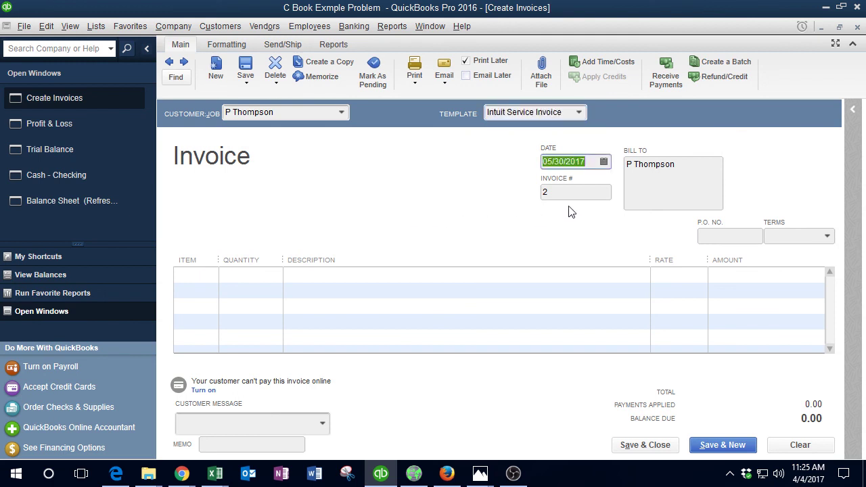
pyautogui.press('Tab')
pyautogui.press('Tab')
pyautogui.press('Tab')
pyautogui.press('Tab')
pyautogui.press('Tab')
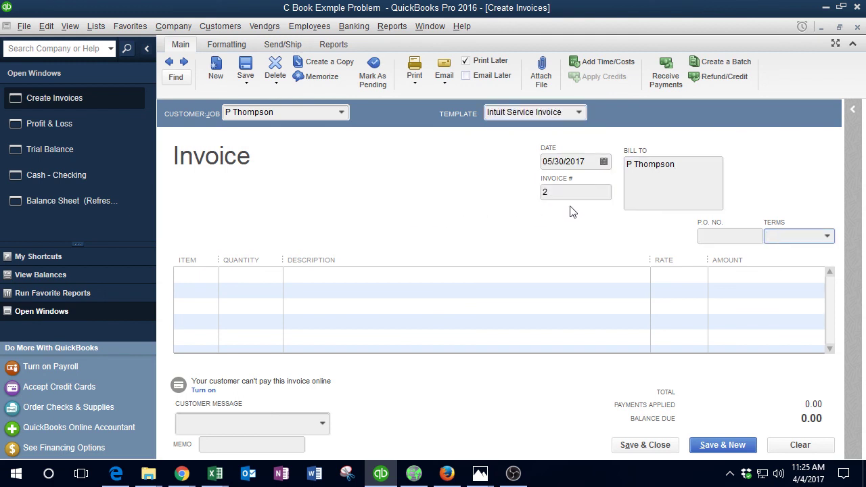
pyautogui.write('Books')
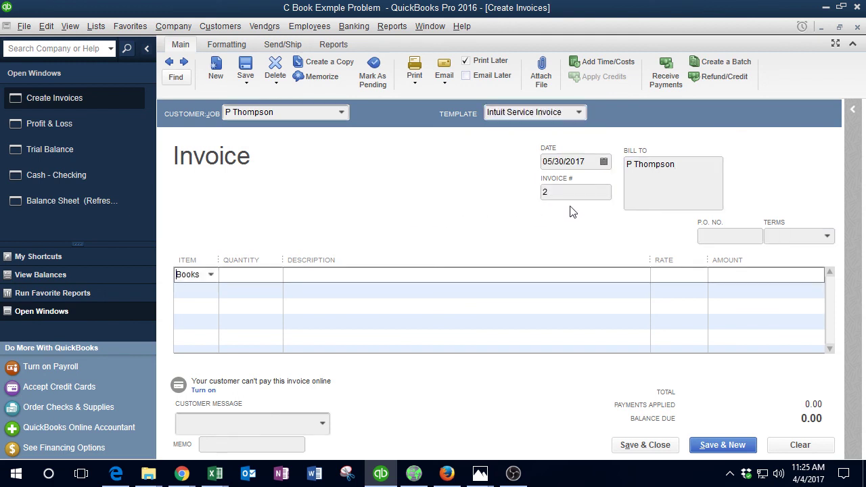
pyautogui.press('Tab')
pyautogui.press('Tab')
pyautogui.press('Tab')
pyautogui.write('1300')
pyautogui.press('Tab')
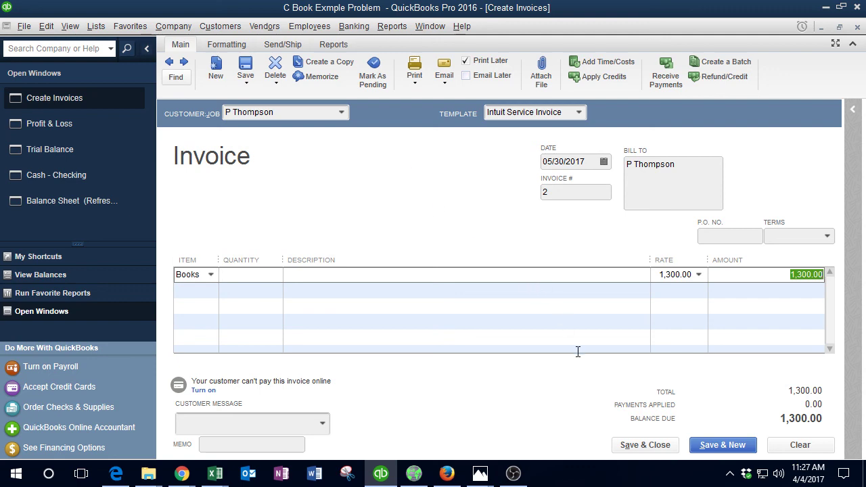
pyautogui.click(643, 446)
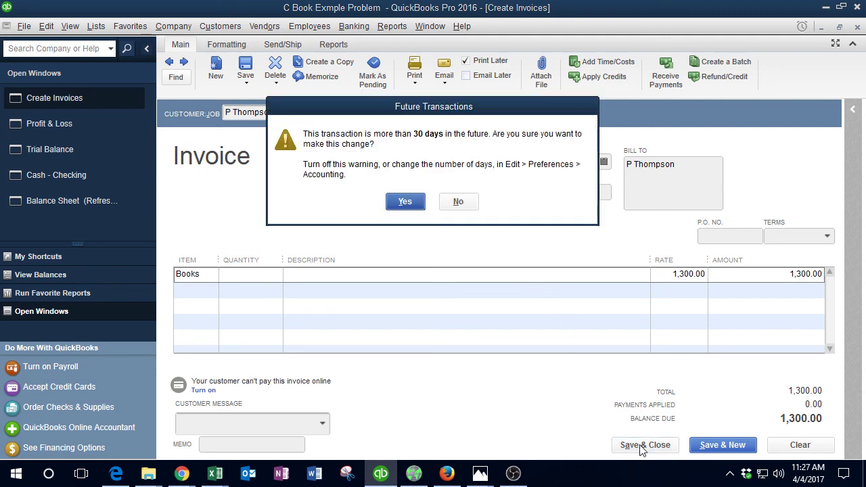
# Step: Accept the future-dated invoice and compare the QuickBooks Cash - Checking balance with Excel's M5
pyautogui.click(404, 201)
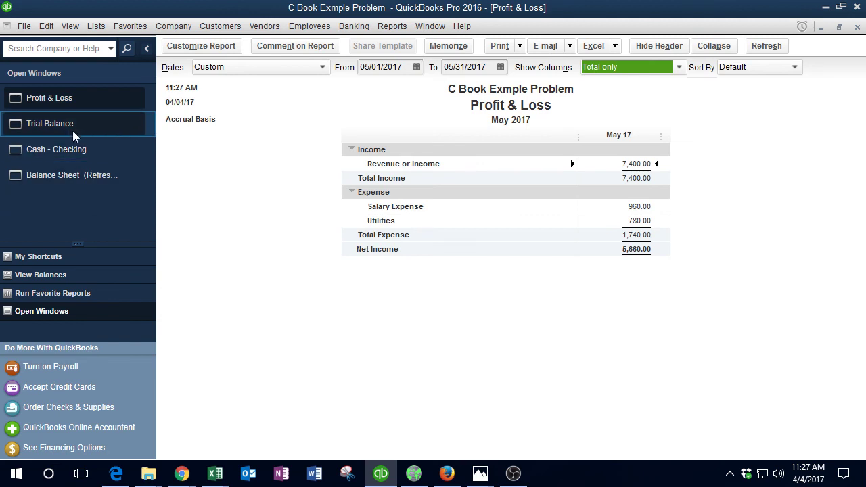
pyautogui.click(20, 131)
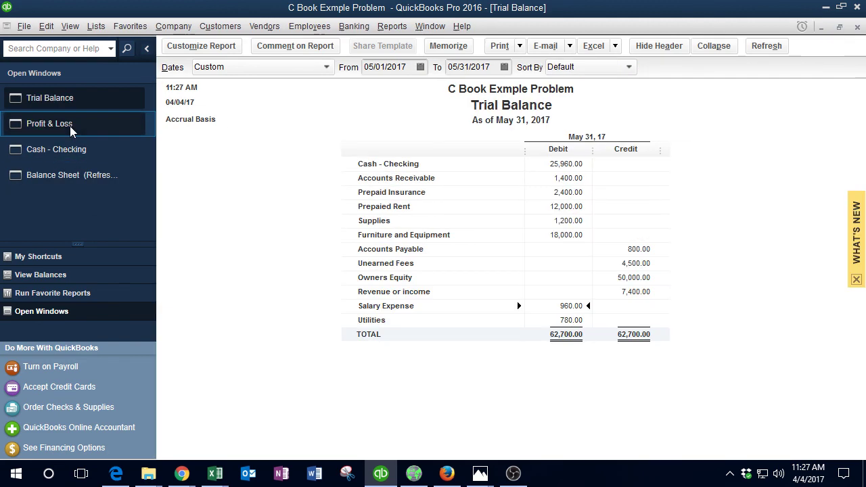
pyautogui.click(550, 165)
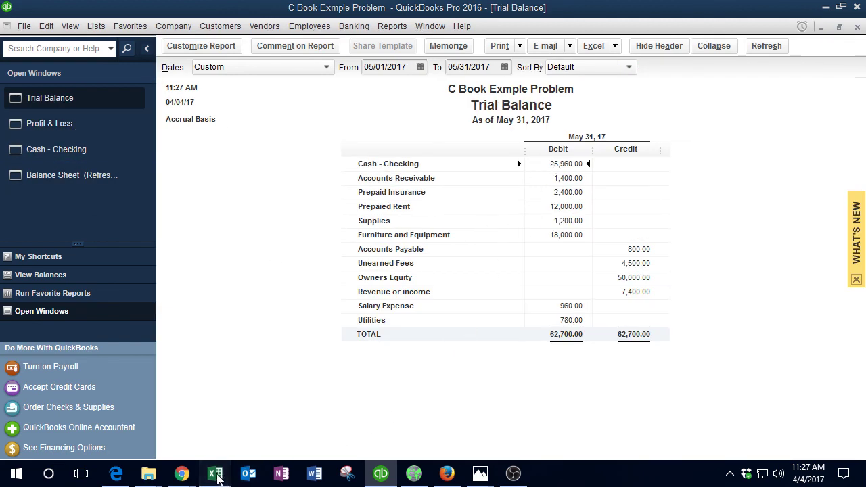
pyautogui.moveTo(227, 469)
pyautogui.click(257, 435)
pyautogui.scroll(4, 379, 271)
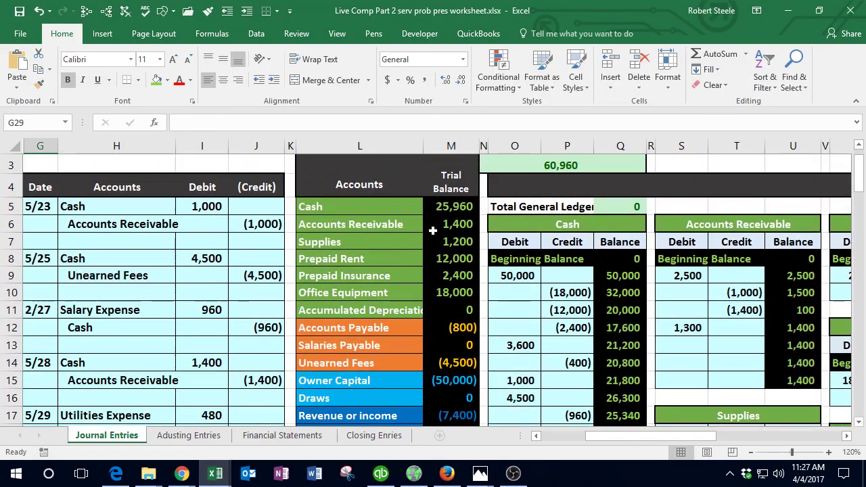
pyautogui.click(446, 207)
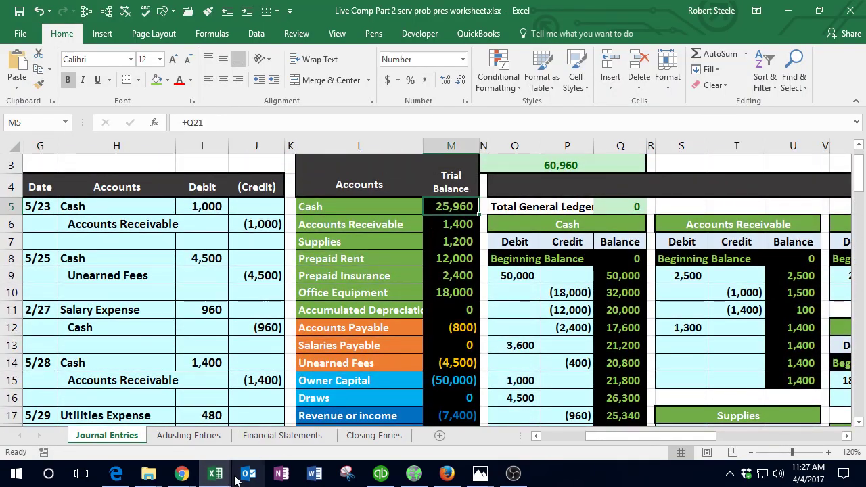
# Step: Compare Revenue or income 7,400.00 with M17 and recheck the net income sum in M25
pyautogui.click(383, 475)
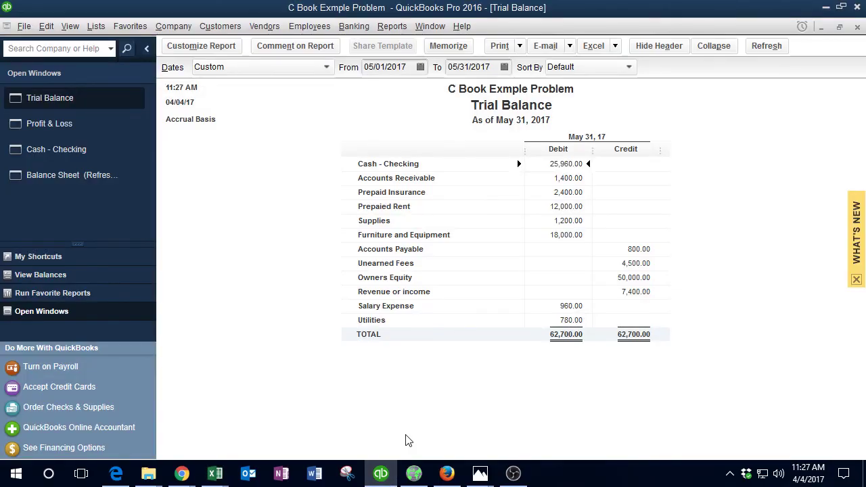
pyautogui.click(631, 293)
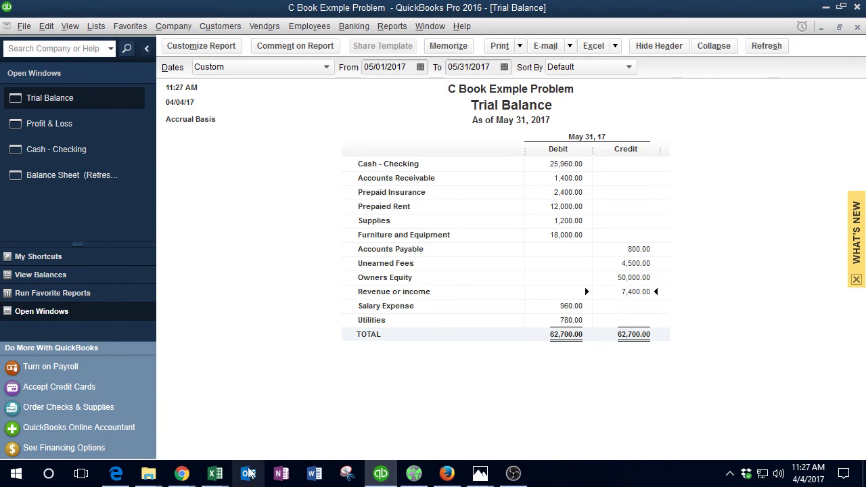
pyautogui.moveTo(215, 474)
pyautogui.click(294, 416)
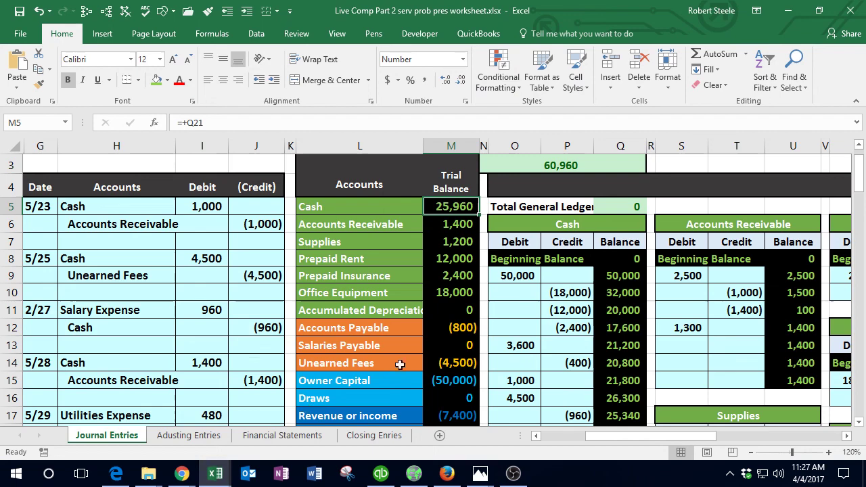
pyautogui.scroll(-1, 434, 356)
pyautogui.click(434, 355)
pyautogui.scroll(-2, 433, 355)
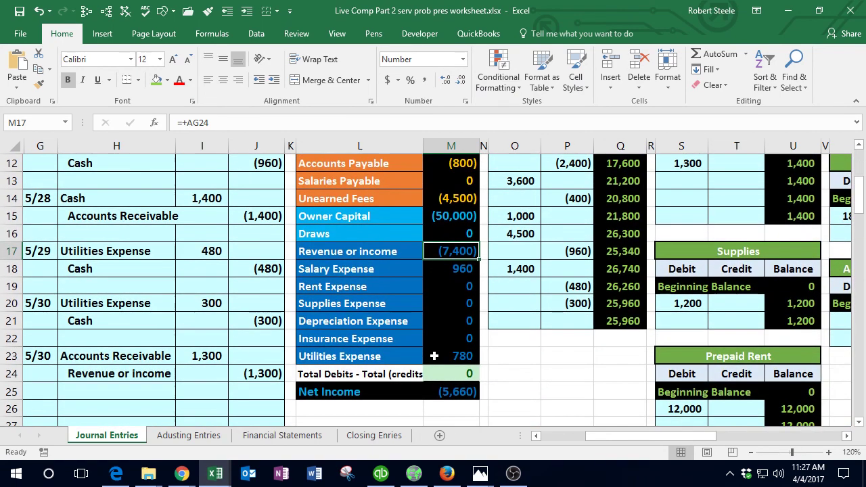
pyautogui.click(434, 392)
pyautogui.hotkey('alt', '=')
pyautogui.press('Return')
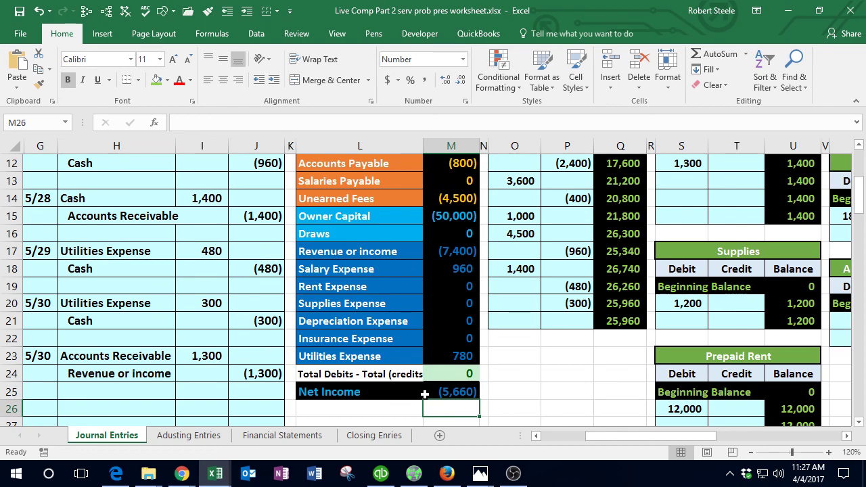
# Step: Compare the QuickBooks Profit & Loss with Excel's Net Income of (5,660)
pyautogui.click(380, 473)
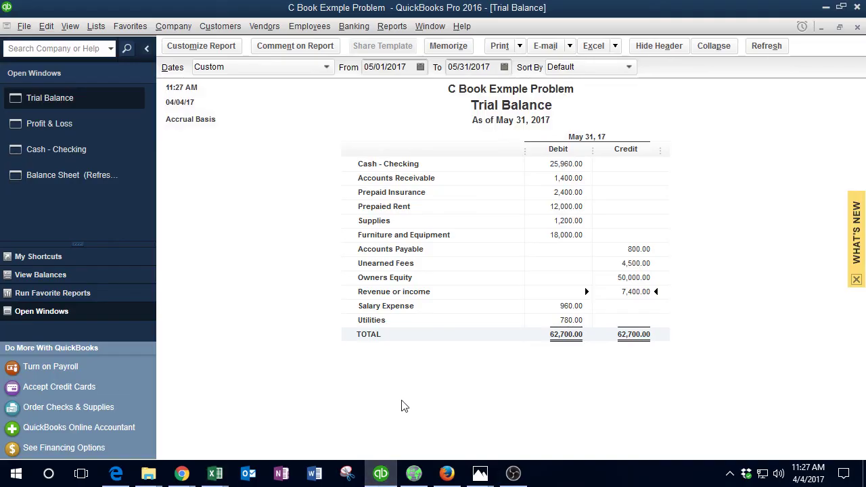
pyautogui.click(61, 125)
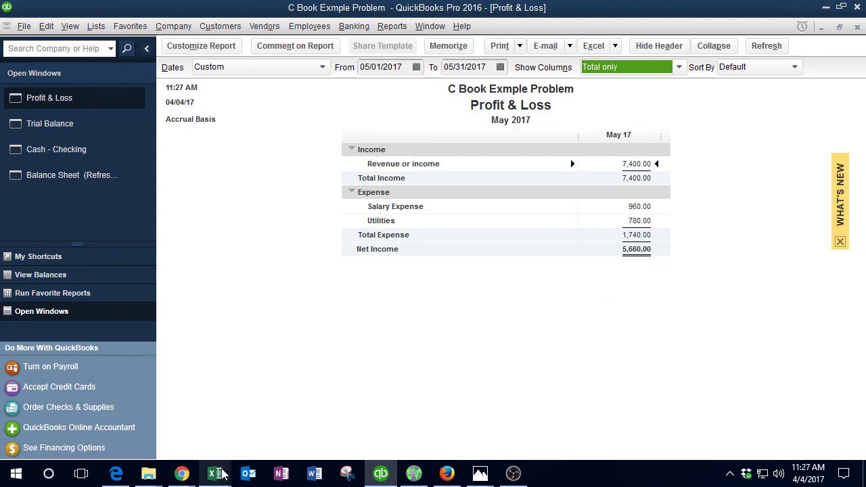
pyautogui.moveTo(228, 470)
pyautogui.click(276, 397)
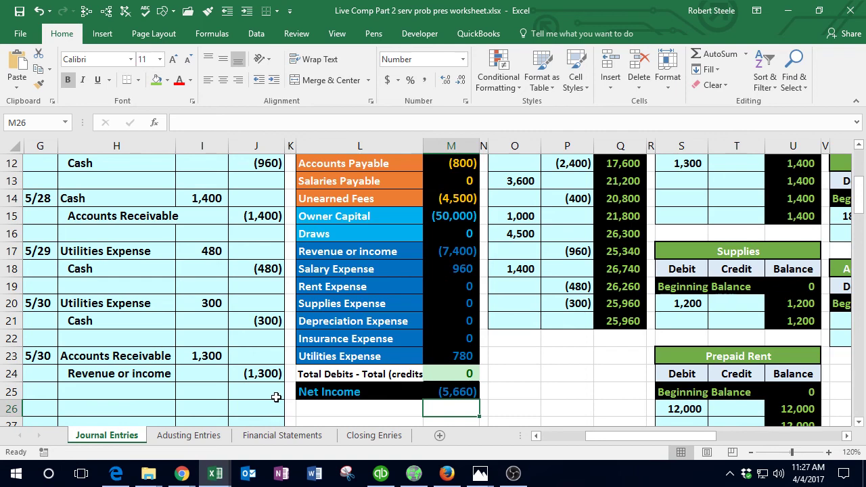
pyautogui.scroll(-1, 284, 367)
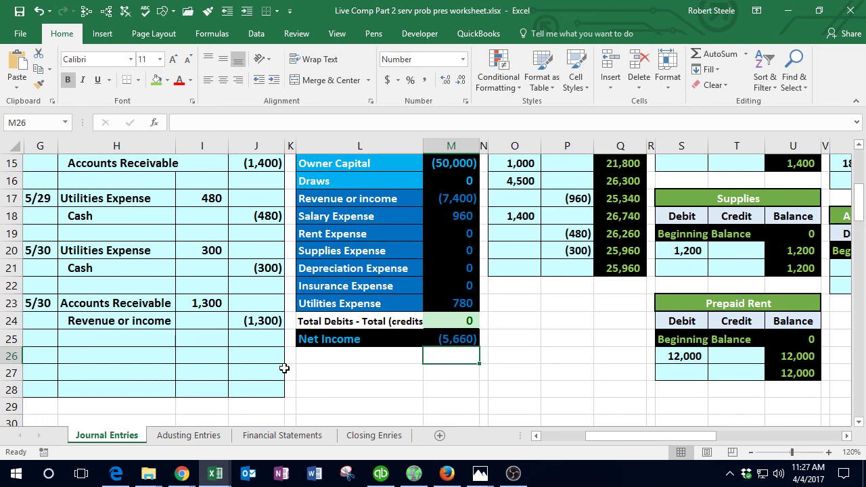
# Step: Fill Data.xlsx row 8 (5/31 services) green and move down to the 12,000 owner withdrawal
pyautogui.moveTo(225, 472)
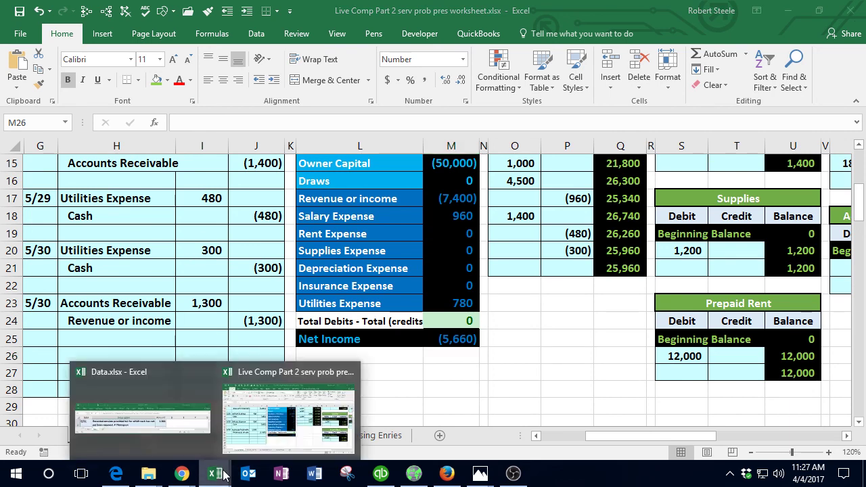
pyautogui.click(184, 423)
pyautogui.moveTo(84, 118); pyautogui.dragTo(533, 138)
pyautogui.rightClick(533, 138)
pyautogui.click(588, 116)
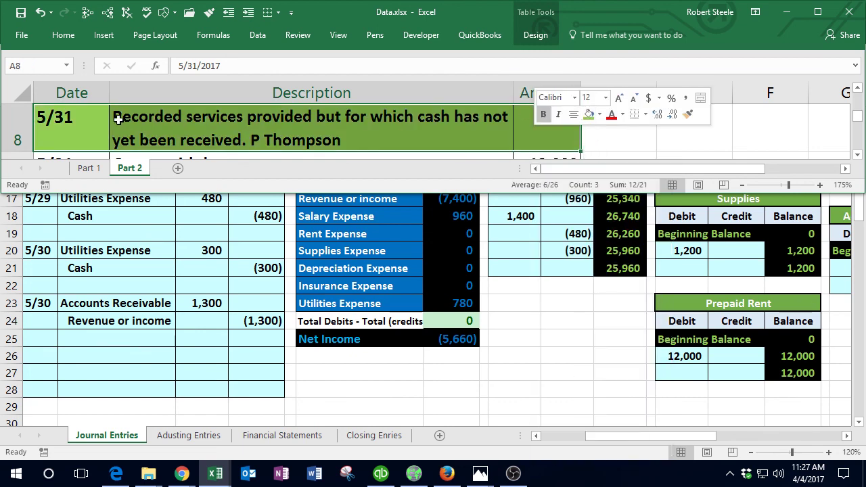
pyautogui.click(80, 120)
pyautogui.press('Down')
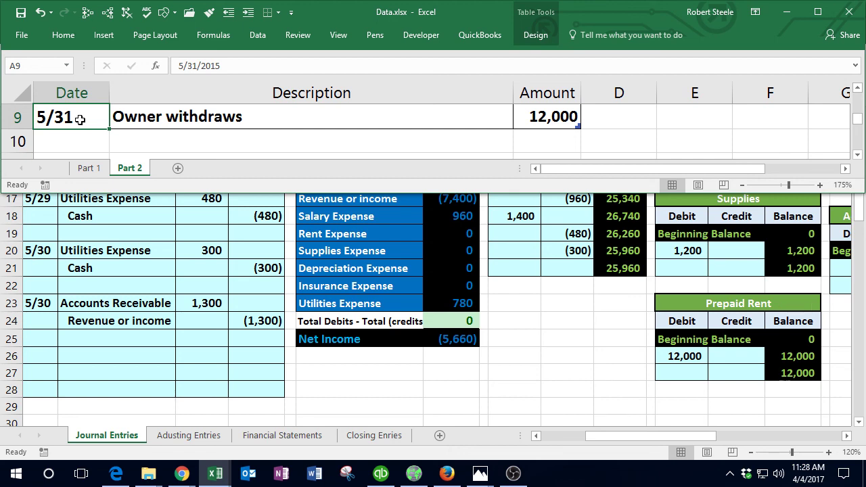
pyautogui.click(48, 353)
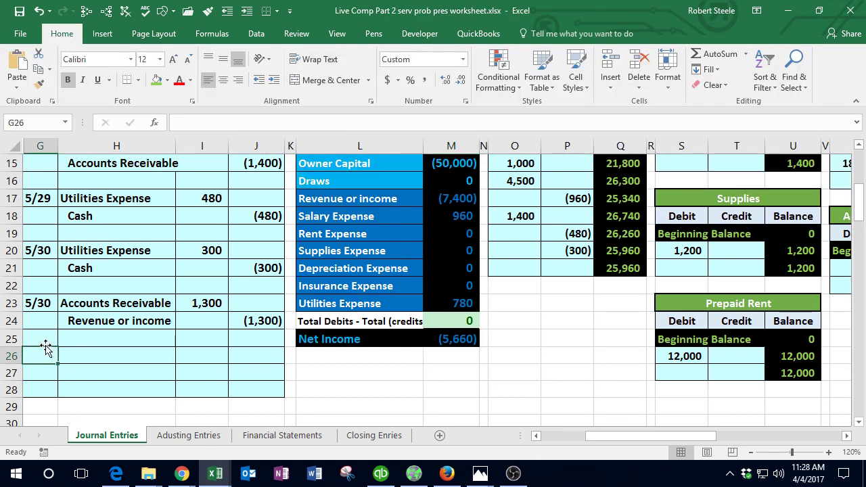
# Step: Enter the date 5/31 in G26 for the new journal entry
pyautogui.write('5/31')
pyautogui.press('Return')
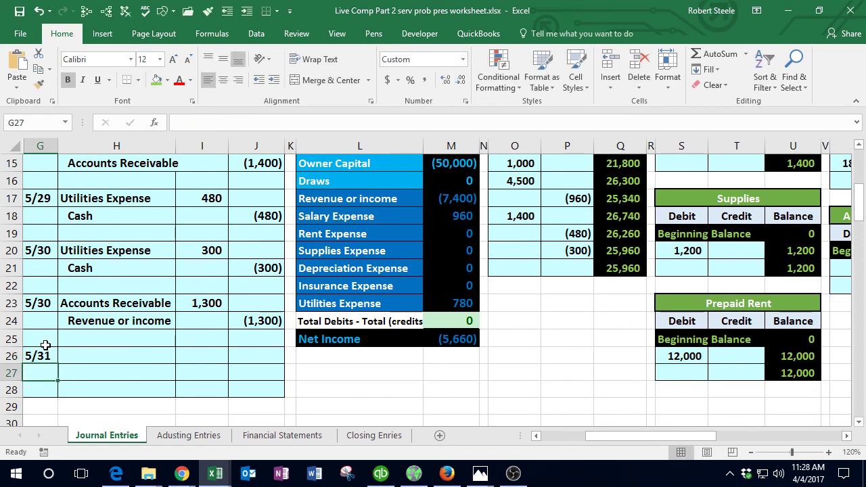
pyautogui.press('Up')
pyautogui.press('Right')
# Step: Copy the Cash account name from L5 into H27 as the credited account
pyautogui.scroll(4, 136, 339)
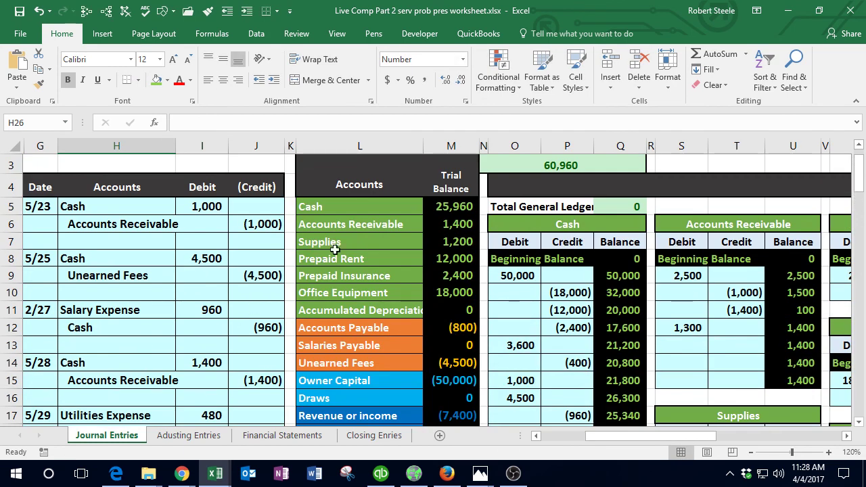
pyautogui.click(441, 207)
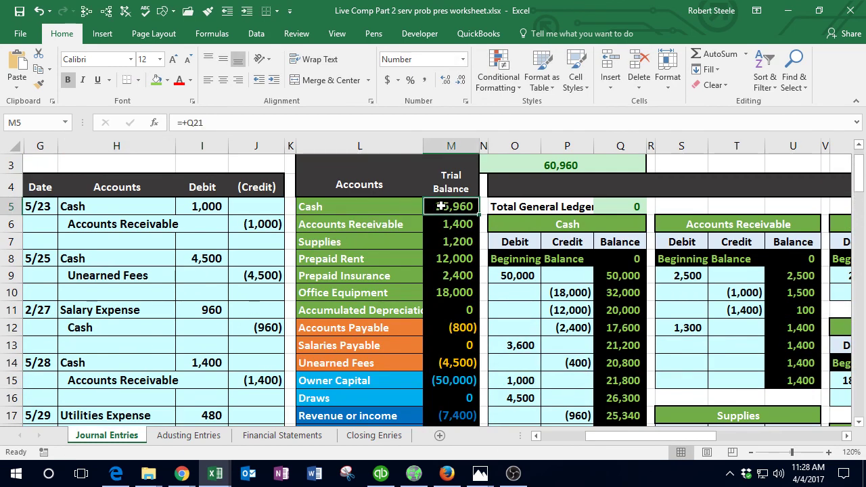
pyautogui.click(368, 199)
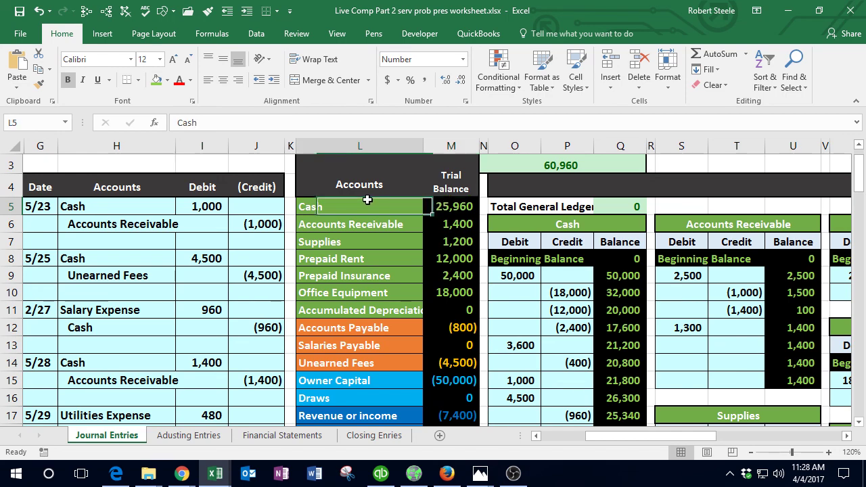
pyautogui.rightClick(369, 202)
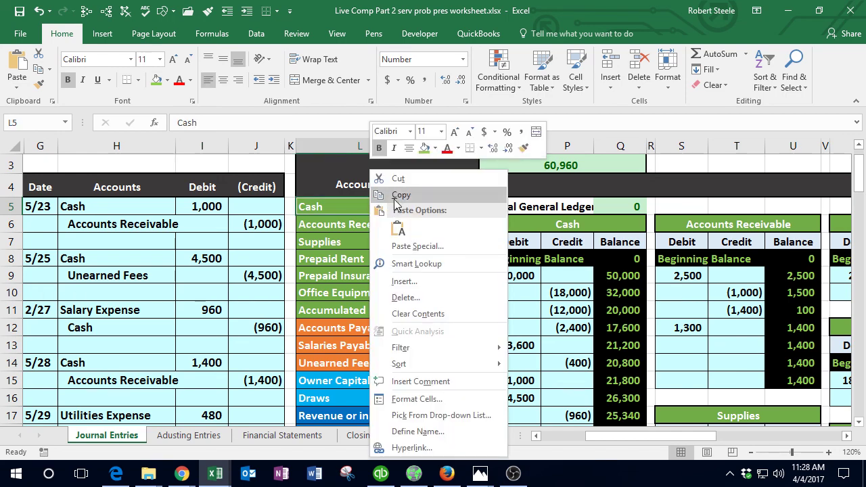
pyautogui.click(400, 195)
pyautogui.scroll(-2, 338, 242)
pyautogui.scroll(-2, 338, 242)
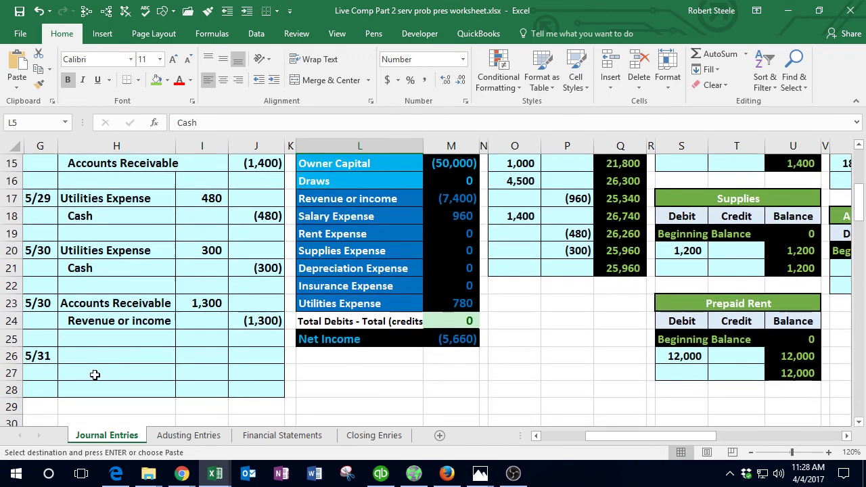
pyautogui.click(94, 373)
pyautogui.rightClick(95, 372)
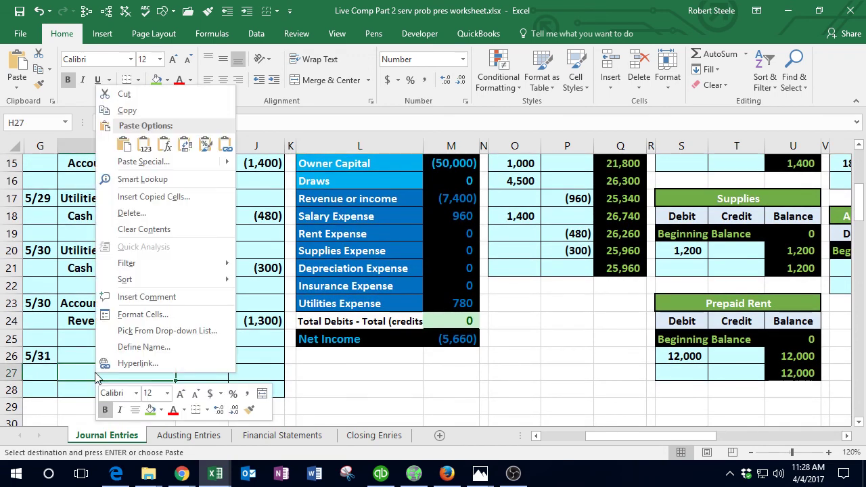
pyautogui.click(138, 90)
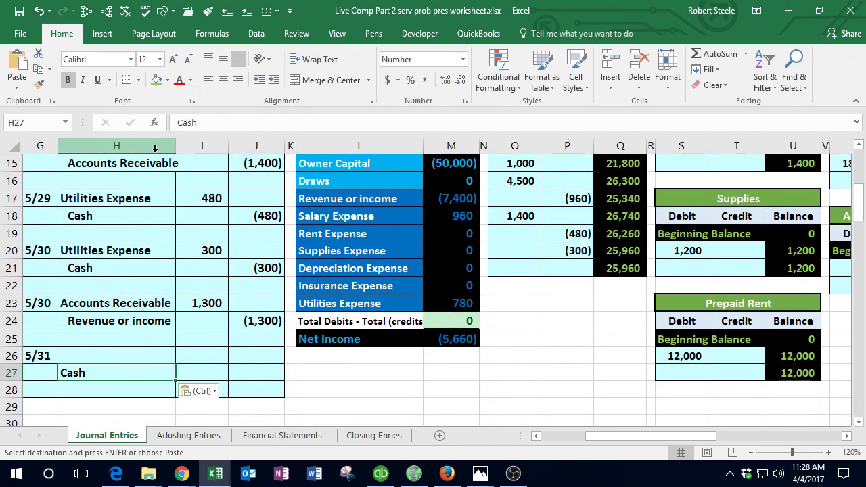
# Step: Enter the (12,000) Cash credit in J27 and the 12,000 debit in I26
pyautogui.press('Tab')
pyautogui.press('Tab')
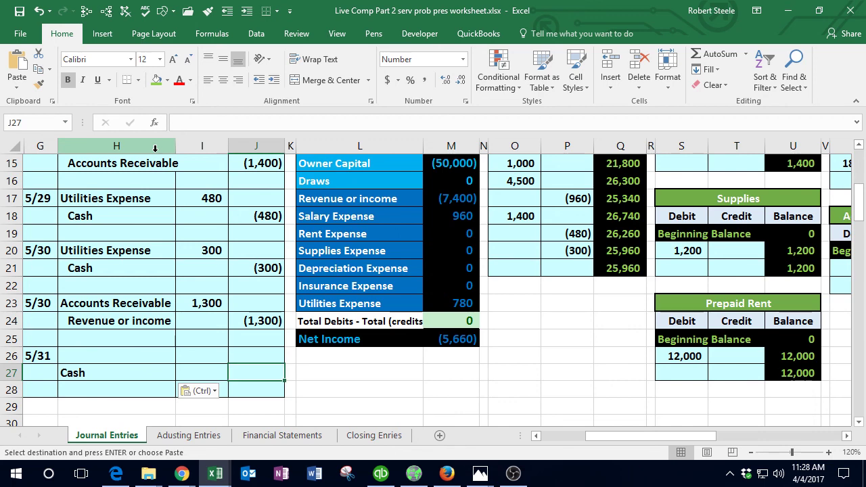
pyautogui.write('-12000')
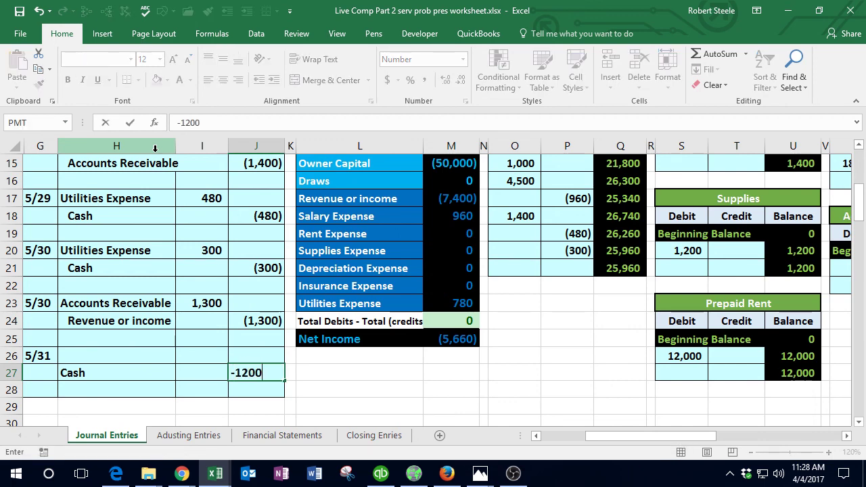
pyautogui.press('Return')
pyautogui.press('Left')
pyautogui.press('Up')
pyautogui.press('Up')
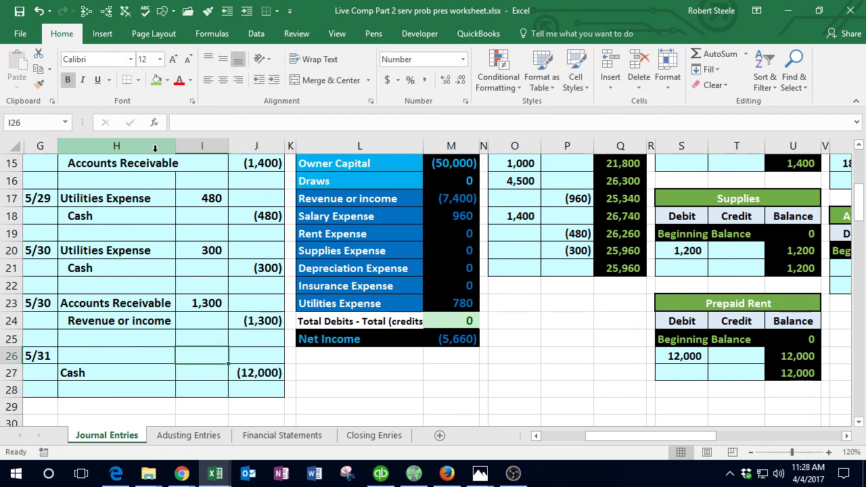
pyautogui.write('12,000')
pyautogui.press('Return')
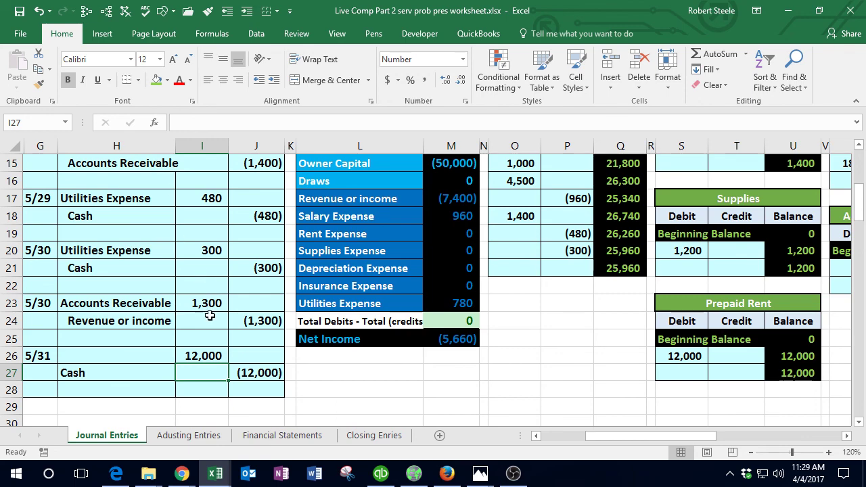
# Step: Check the owner withdrawal in Data.xlsx and return to the ledger
pyautogui.click(218, 476)
pyautogui.click(179, 439)
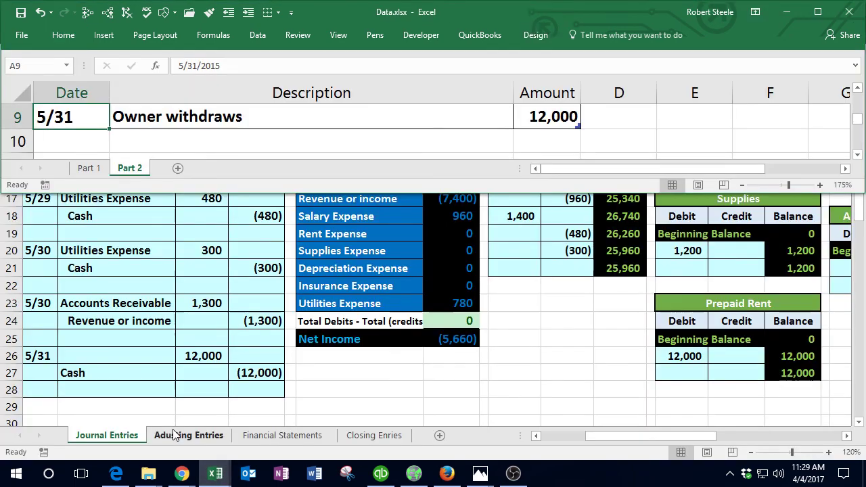
pyautogui.click(194, 261)
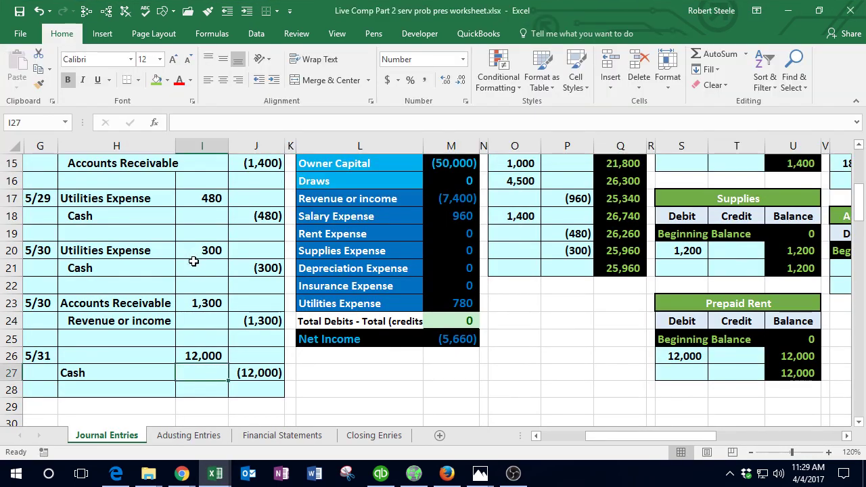
# Step: Copy the Draws account name from the trial balance into H26 as the debited account
pyautogui.scroll(2, 207, 309)
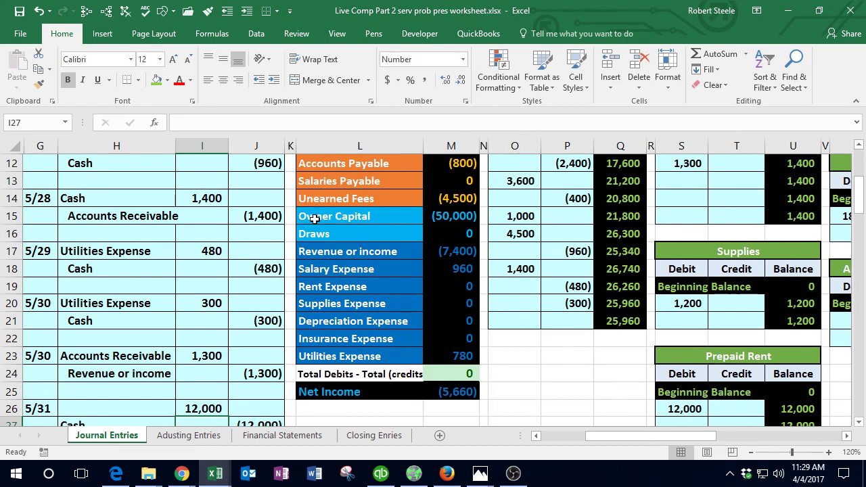
pyautogui.moveTo(314, 216); pyautogui.dragTo(458, 233)
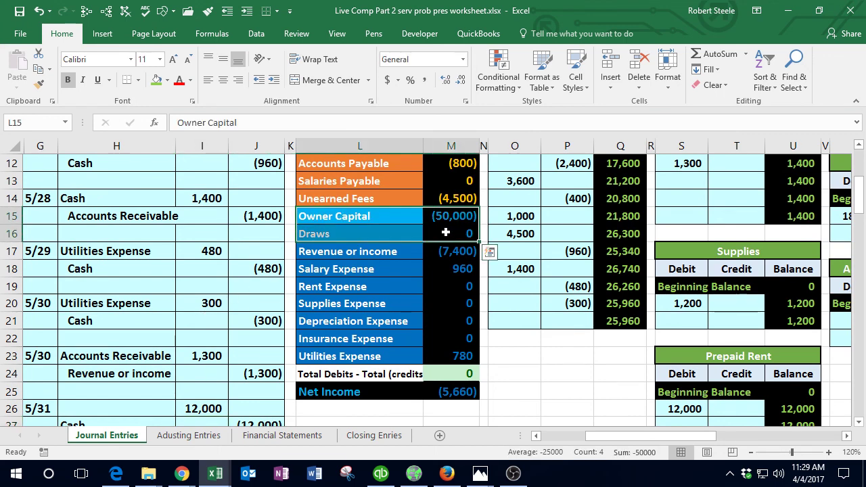
pyautogui.click(387, 217)
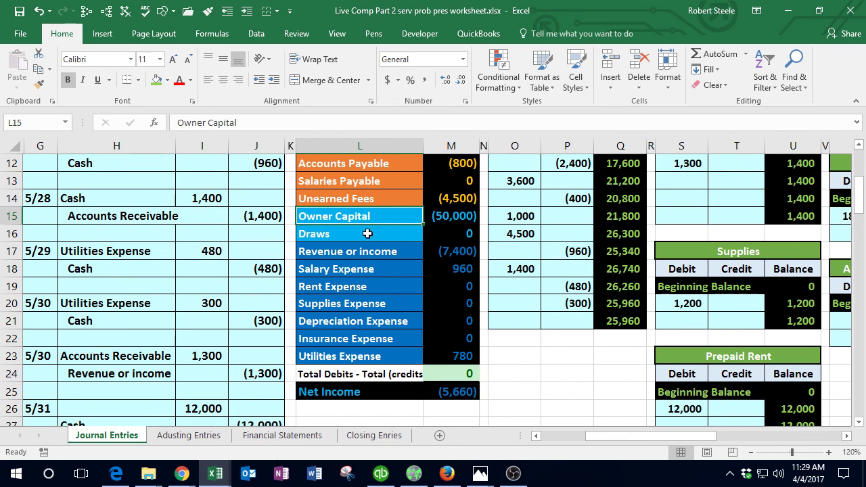
pyautogui.click(367, 234)
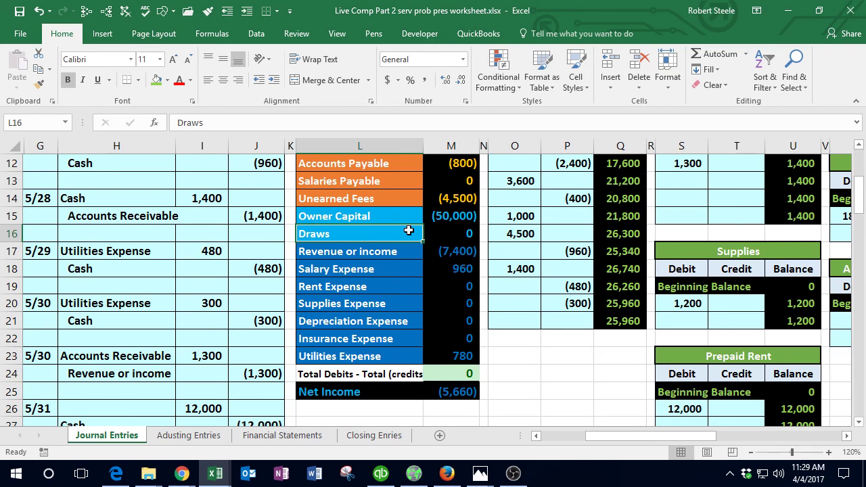
pyautogui.rightClick(408, 231)
pyautogui.click(433, 196)
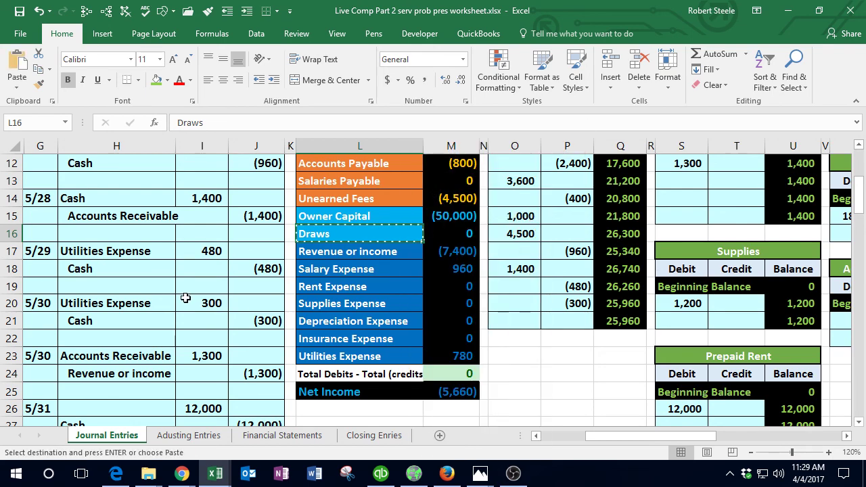
pyautogui.scroll(-2, 186, 298)
pyautogui.rightClick(96, 304)
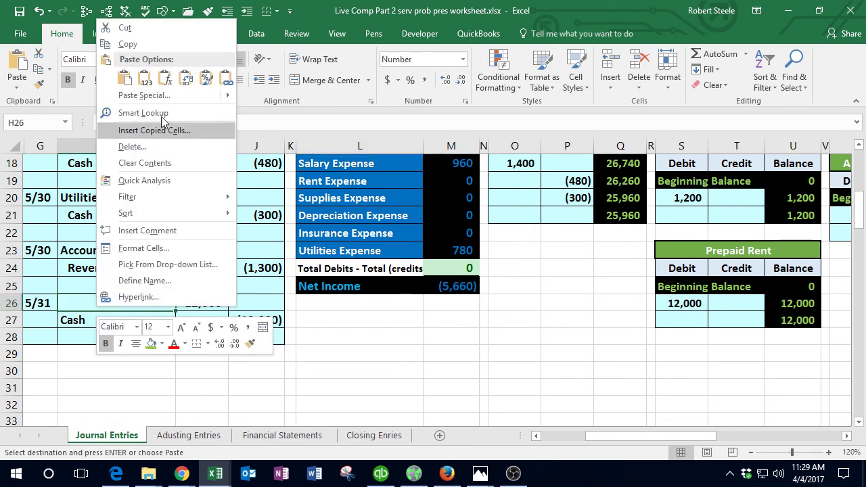
pyautogui.click(145, 79)
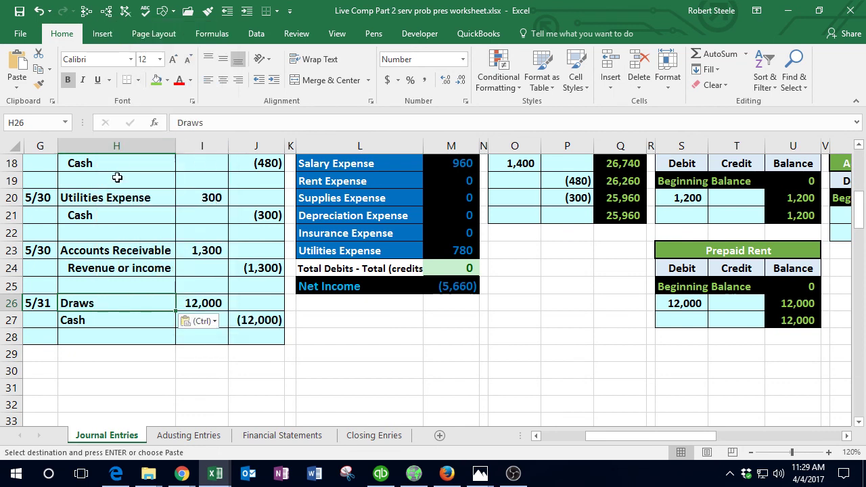
# Step: Indent the Cash credit line in H27
pyautogui.click(98, 321)
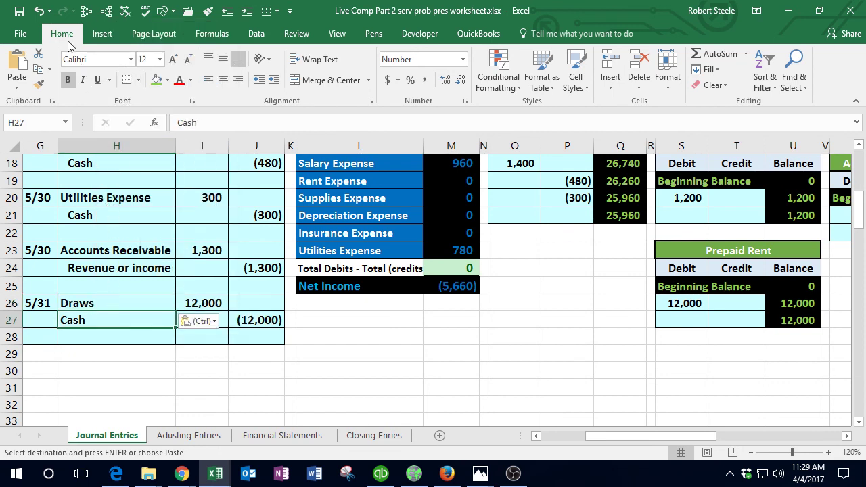
pyautogui.click(274, 81)
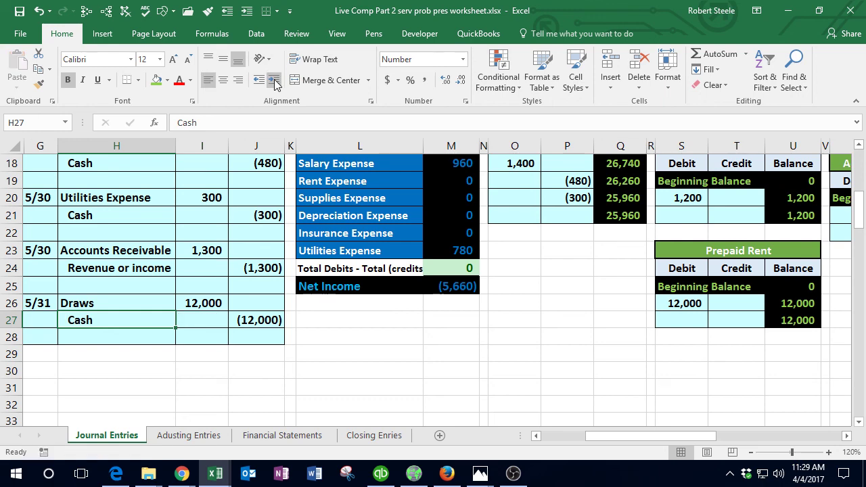
pyautogui.click(477, 366)
pyautogui.scroll(2, 477, 366)
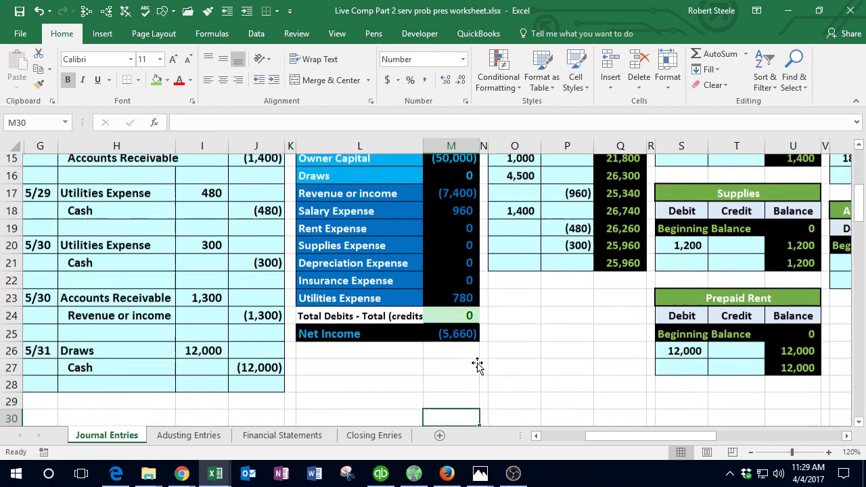
# Step: Post the 12,000 draw debit into the Draws T-account with =I26 in AE14
pyautogui.moveTo(333, 234); pyautogui.dragTo(449, 230)
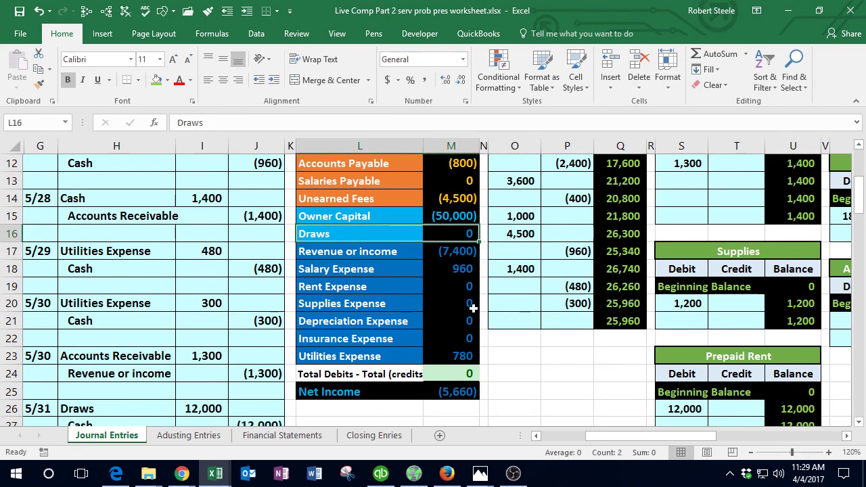
pyautogui.scroll(2, 396, 227)
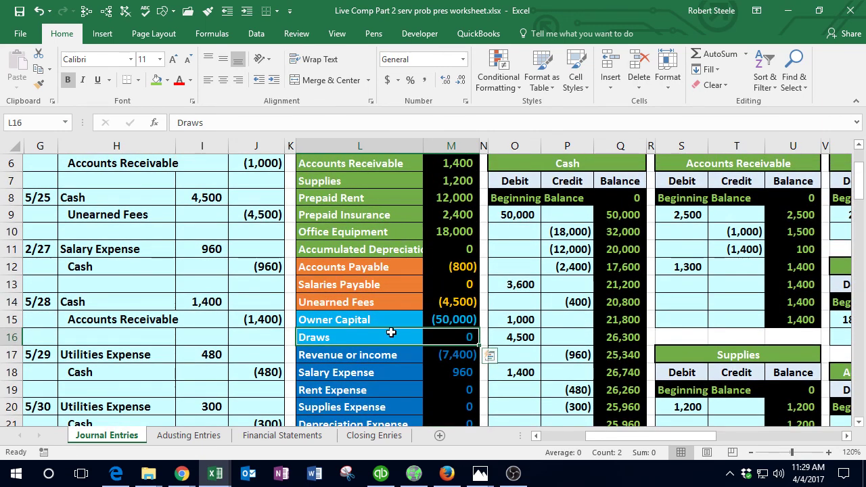
pyautogui.click(556, 323)
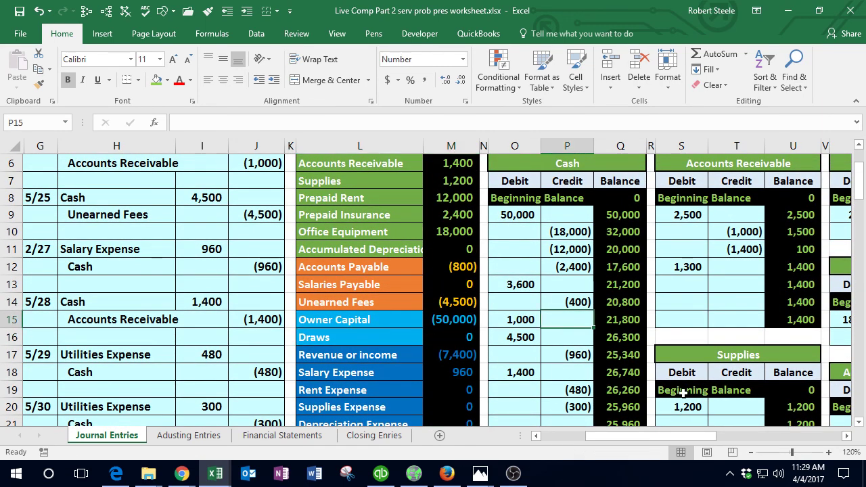
pyautogui.moveTo(674, 436); pyautogui.dragTo(751, 442)
pyautogui.click(642, 296)
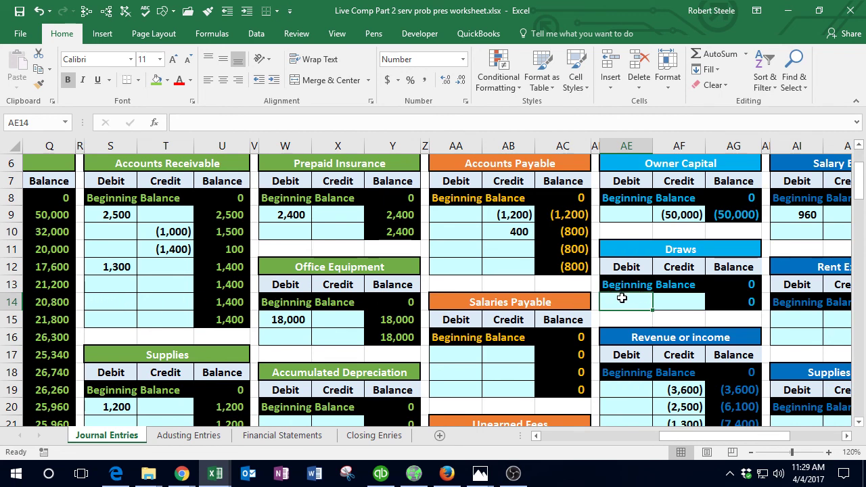
pyautogui.write('=')
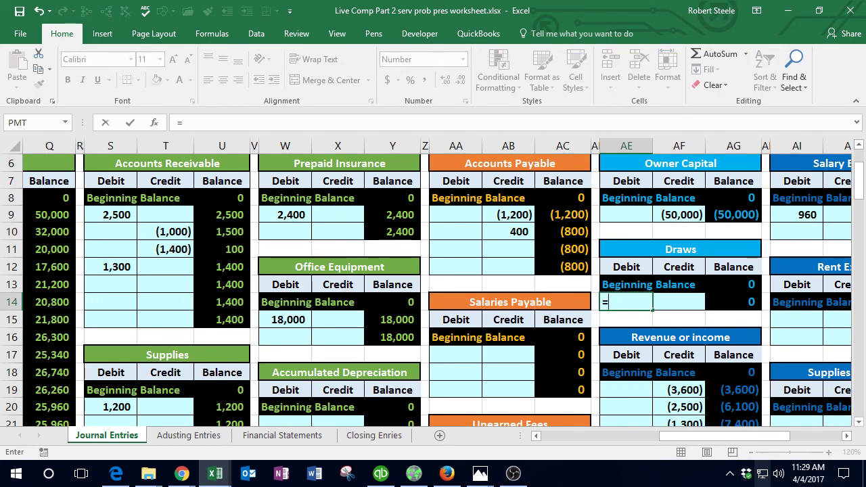
pyautogui.moveTo(751, 436); pyautogui.dragTo(670, 436)
pyautogui.scroll(-3, 291, 353)
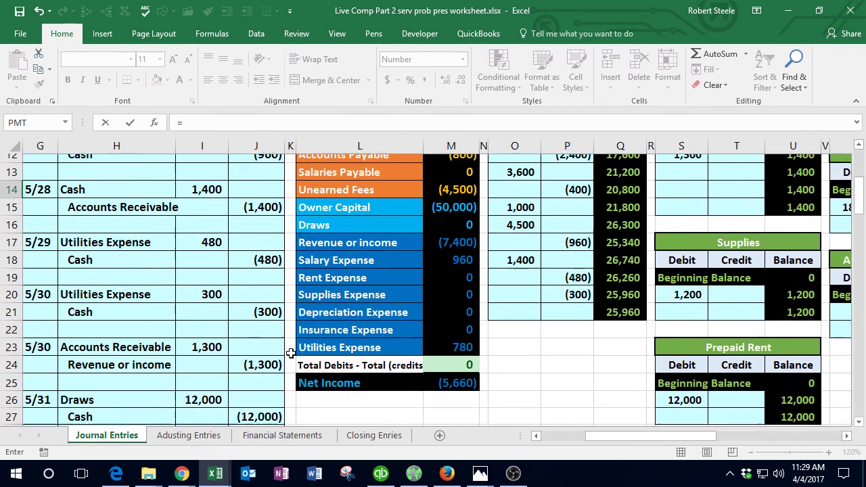
pyautogui.click(216, 356)
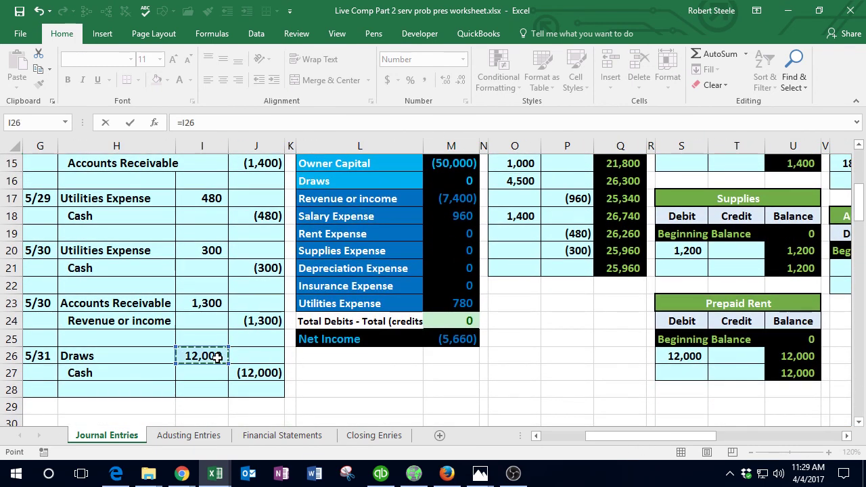
pyautogui.press('Return')
pyautogui.press('Up')
pyautogui.press('Up')
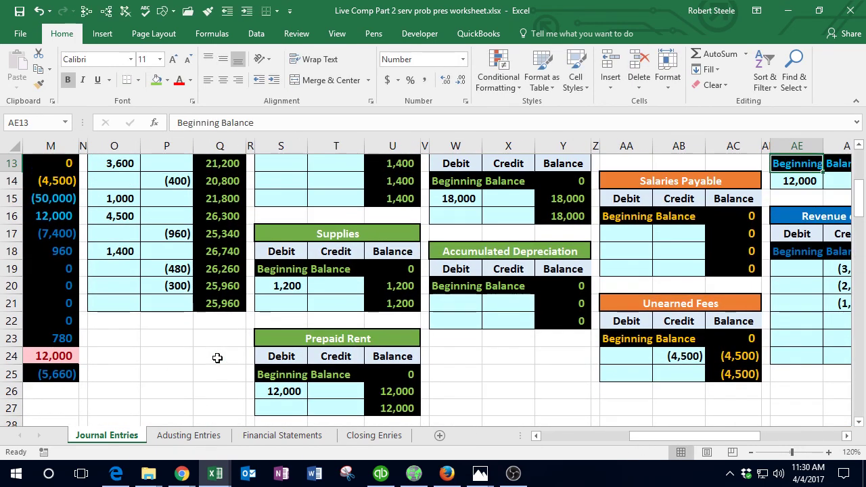
pyautogui.press('Down')
pyautogui.press('Right')
pyautogui.press('Right')
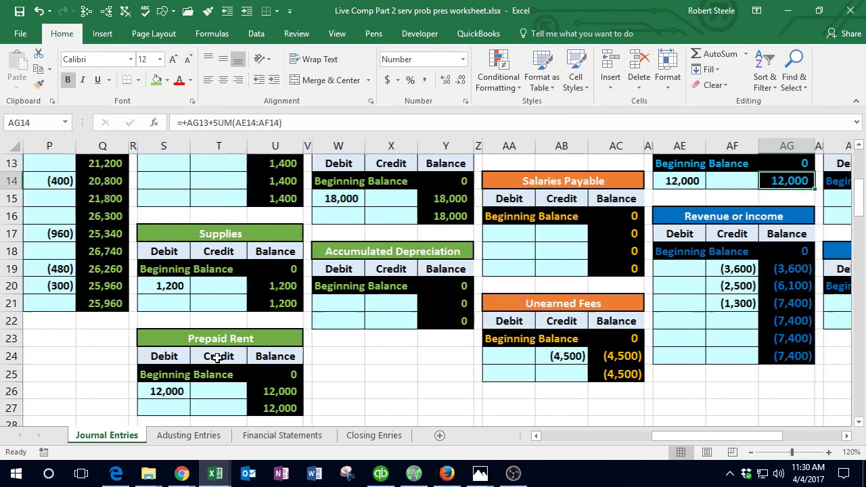
# Step: Verify trial balance Draws shows 12,000 and inspect the out-of-balance debits-minus-credits total
pyautogui.moveTo(655, 451); pyautogui.dragTo(588, 449)
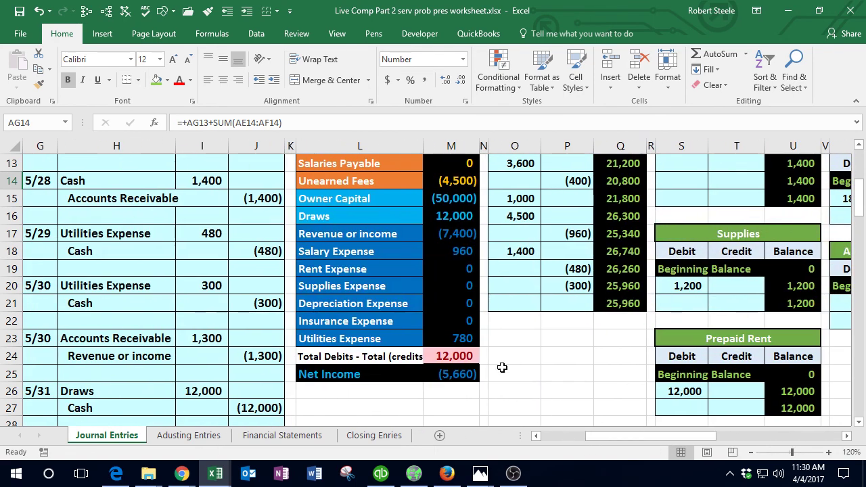
pyautogui.click(452, 217)
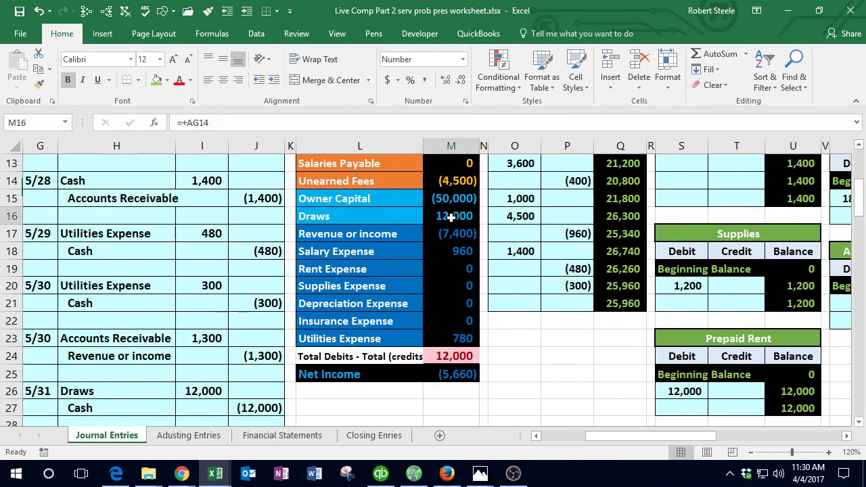
pyautogui.click(452, 356)
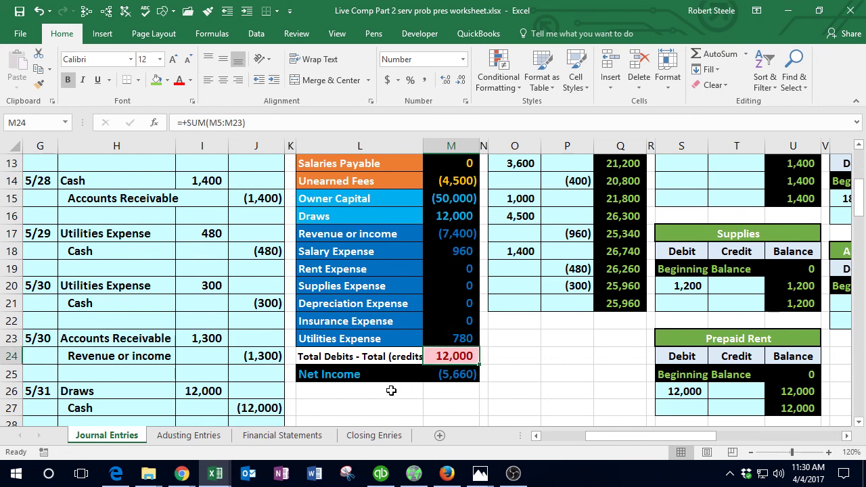
pyautogui.scroll(-1, 382, 391)
pyautogui.click(255, 354)
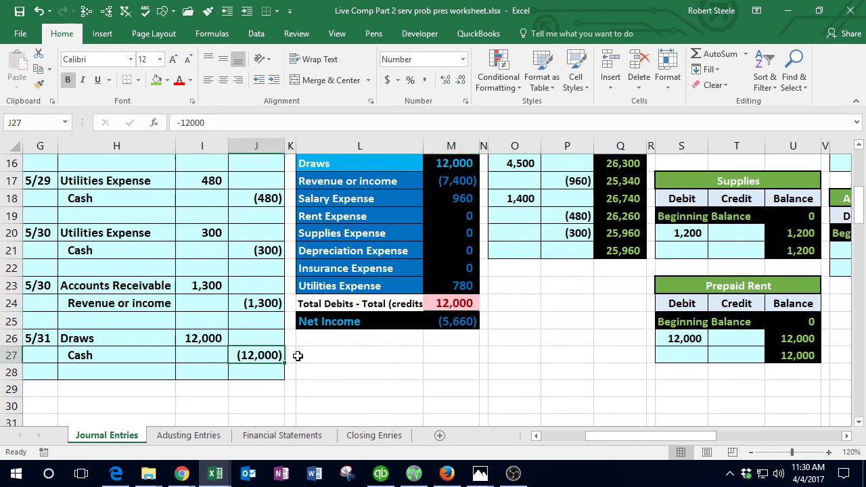
pyautogui.scroll(3, 402, 362)
pyautogui.scroll(-1, 401, 362)
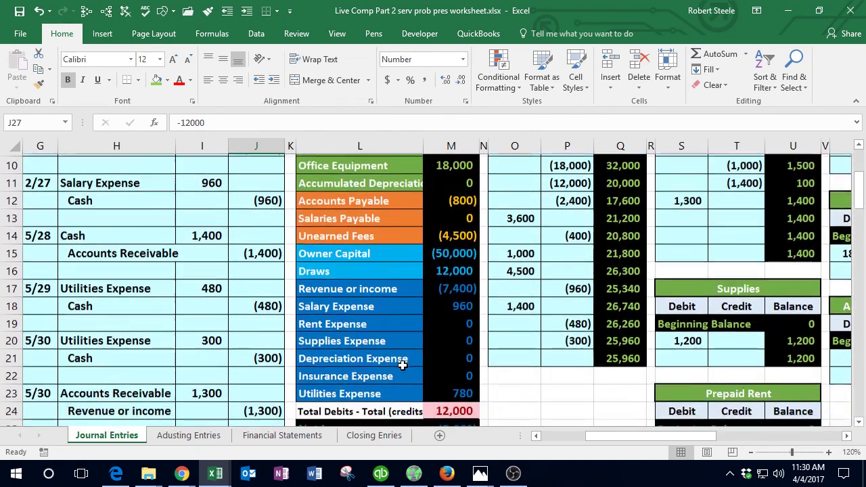
pyautogui.scroll(2, 403, 365)
pyautogui.scroll(1, 402, 365)
pyautogui.scroll(-3, 575, 272)
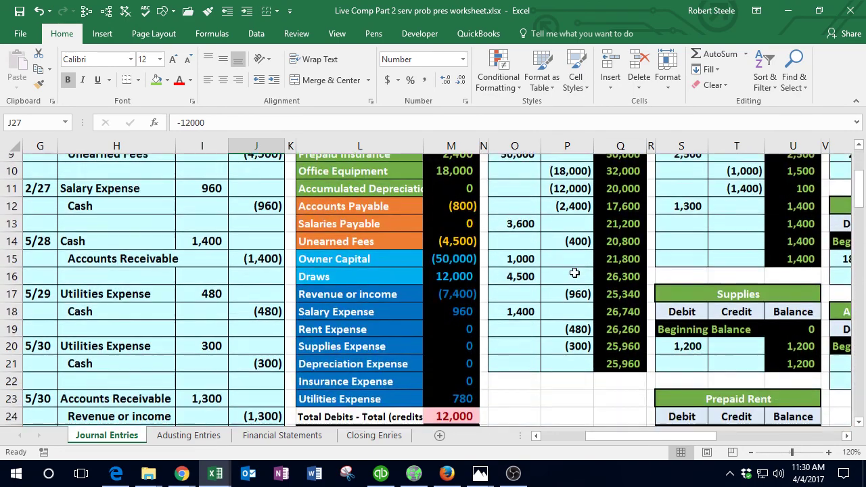
# Step: Post the 12,000 Cash credit with =J27 in P21 and confirm Cash is 13,960
pyautogui.click(578, 354)
pyautogui.scroll(-2, 578, 355)
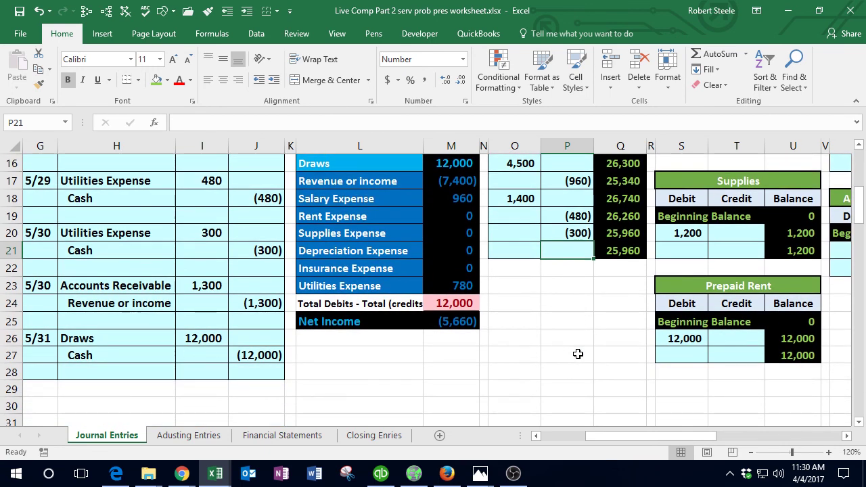
pyautogui.write('=')
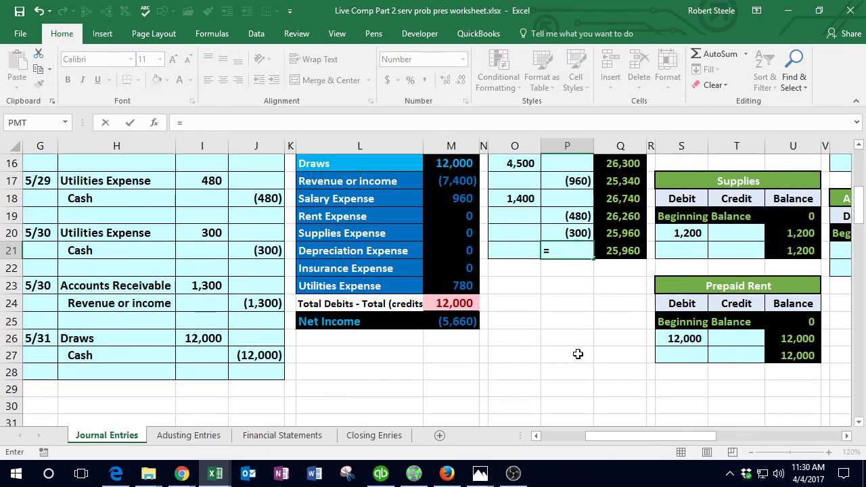
pyautogui.click(260, 355)
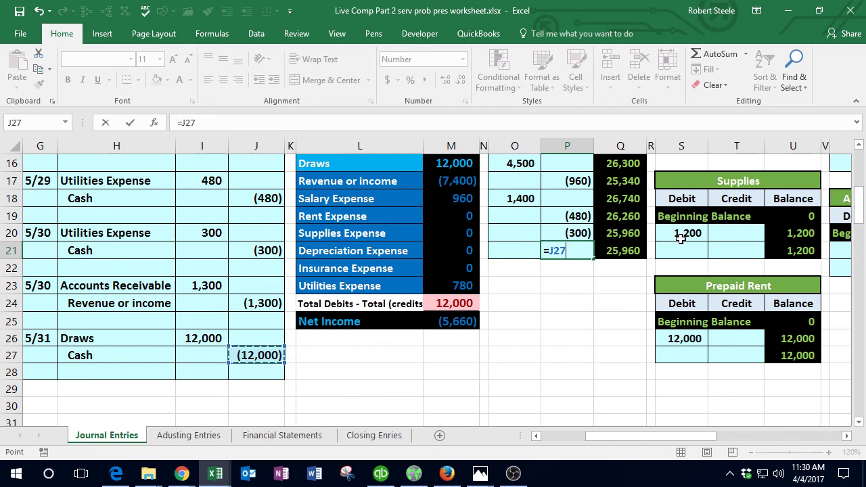
pyautogui.press('Return')
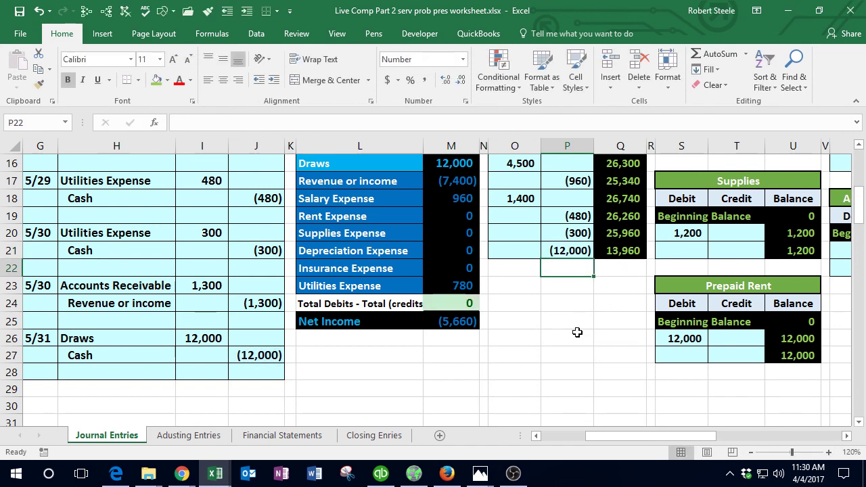
pyautogui.scroll(2, 570, 336)
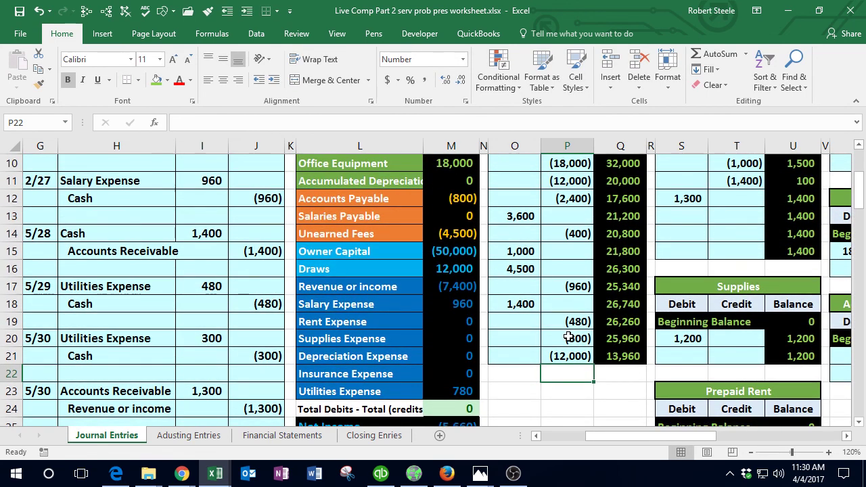
pyautogui.scroll(3, 570, 336)
pyautogui.click(441, 260)
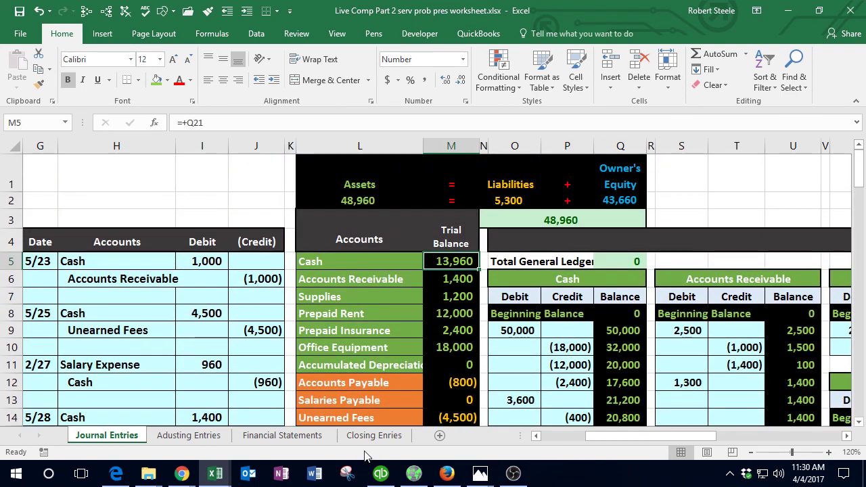
pyautogui.click(381, 473)
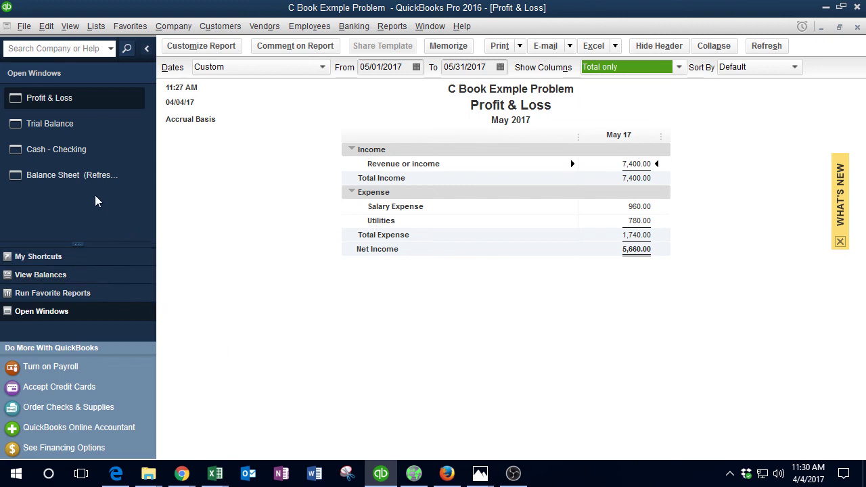
# Step: Record check 1007 to Owner for 12,000 to Owners Draw, then confirm Trial Balance Cash 13,960
pyautogui.click(73, 154)
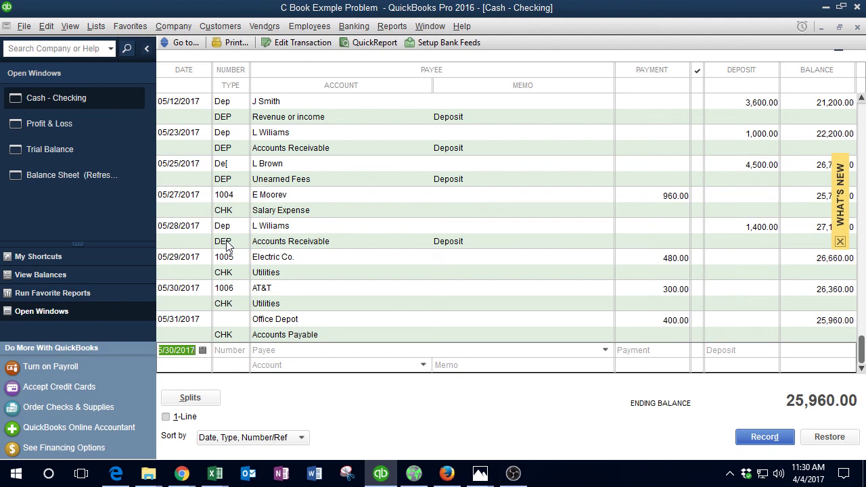
pyautogui.press('Tab')
pyautogui.press('Tab')
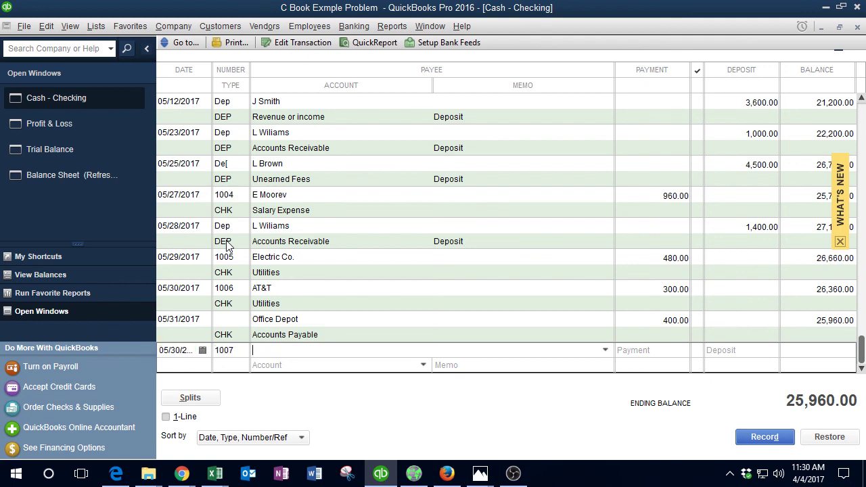
pyautogui.write('O')
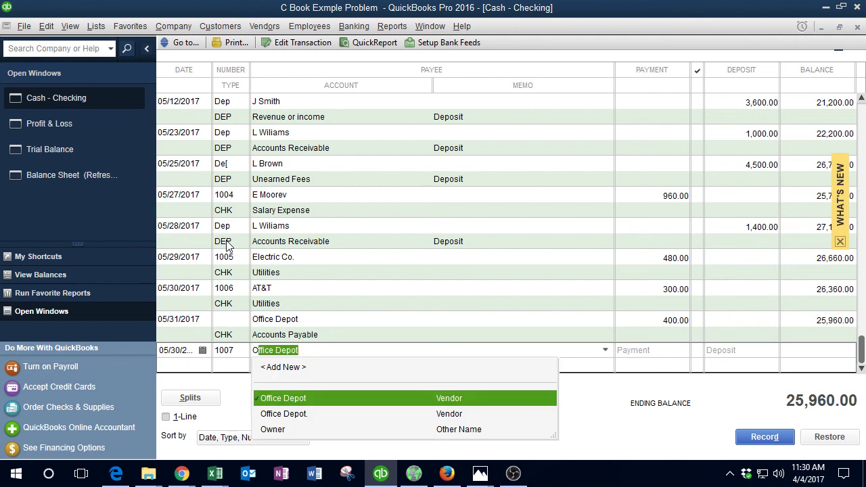
pyautogui.write('wner')
pyautogui.press('Tab')
pyautogui.write('12000')
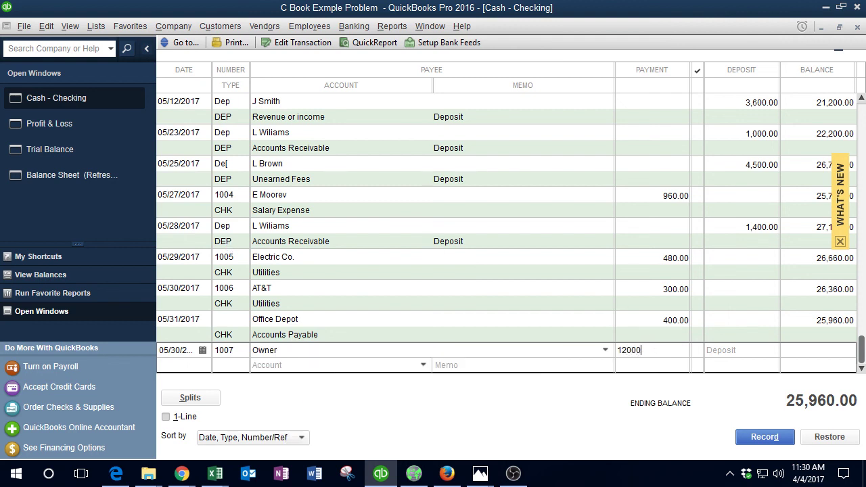
pyautogui.press('Tab')
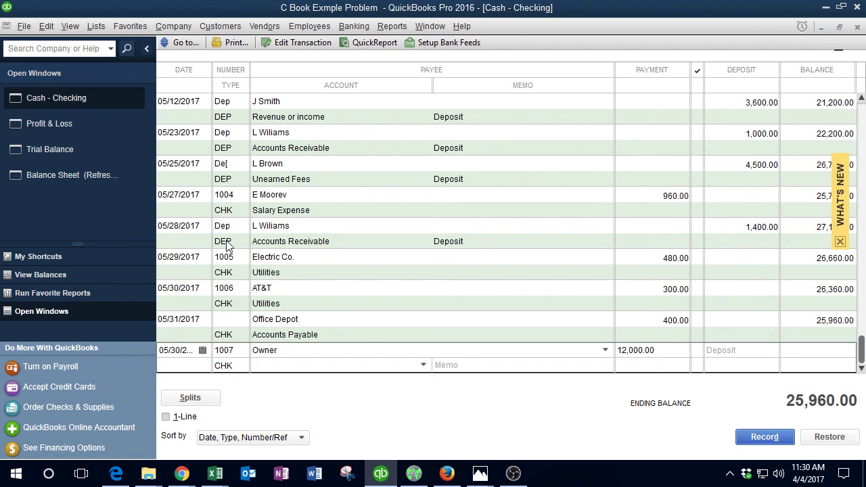
pyautogui.click(422, 366)
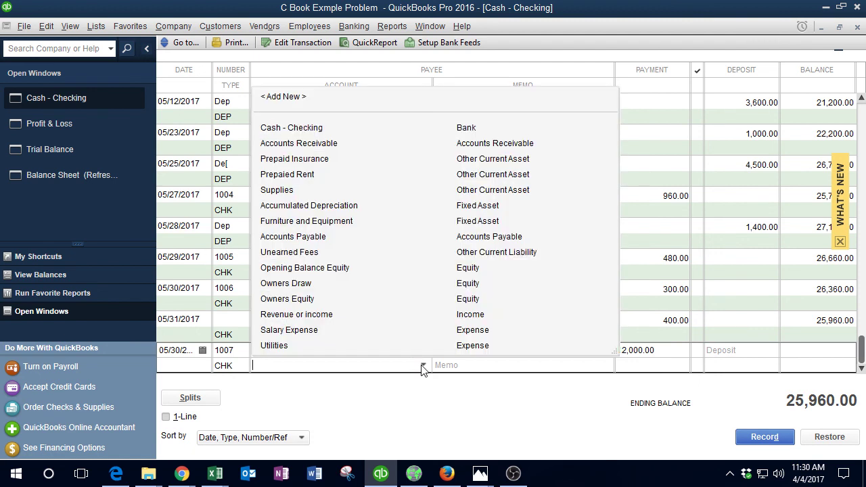
pyautogui.click(312, 284)
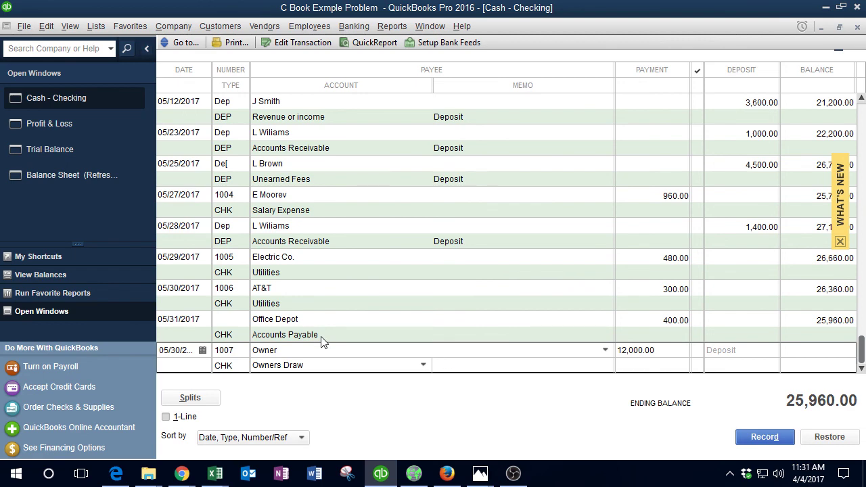
pyautogui.press('Return')
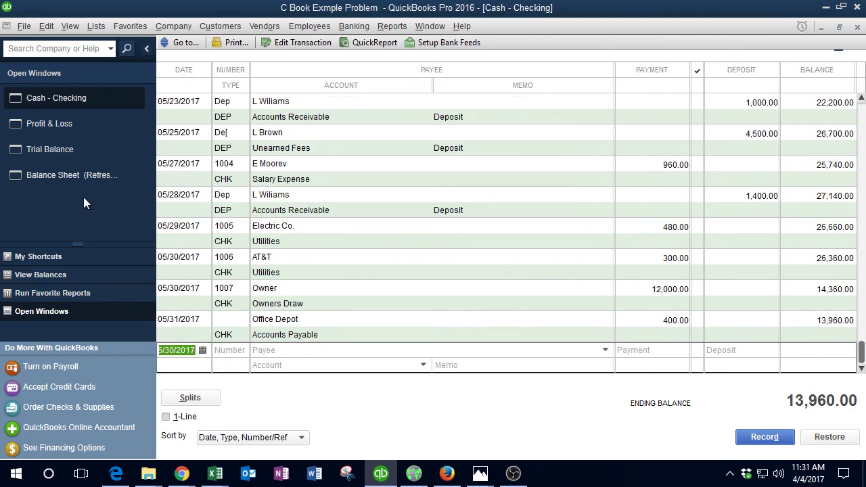
pyautogui.click(55, 148)
pyautogui.click(574, 164)
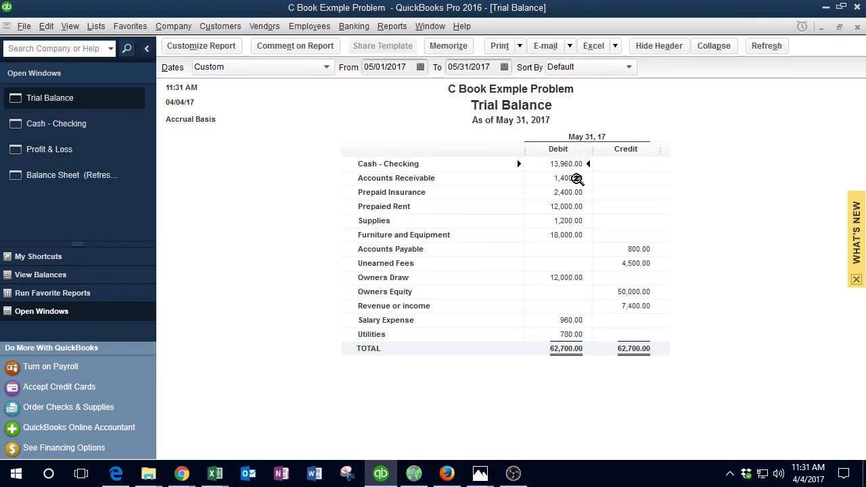
# Step: Compare the ledger with the QuickBooks Trial Balance's Owners Draw balance of 12,000
pyautogui.moveTo(217, 474)
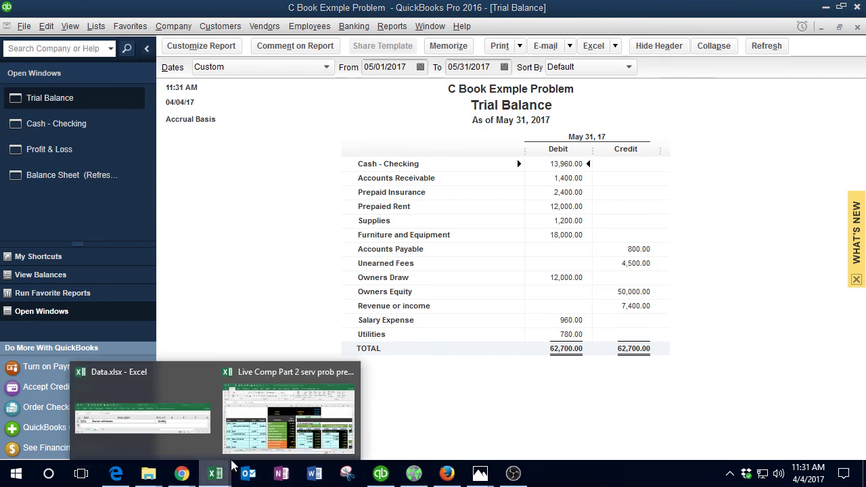
pyautogui.click(284, 409)
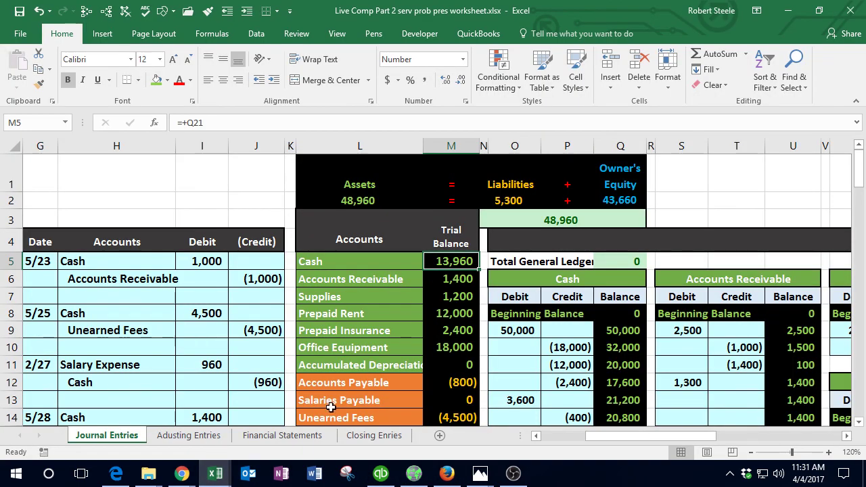
pyautogui.click(381, 474)
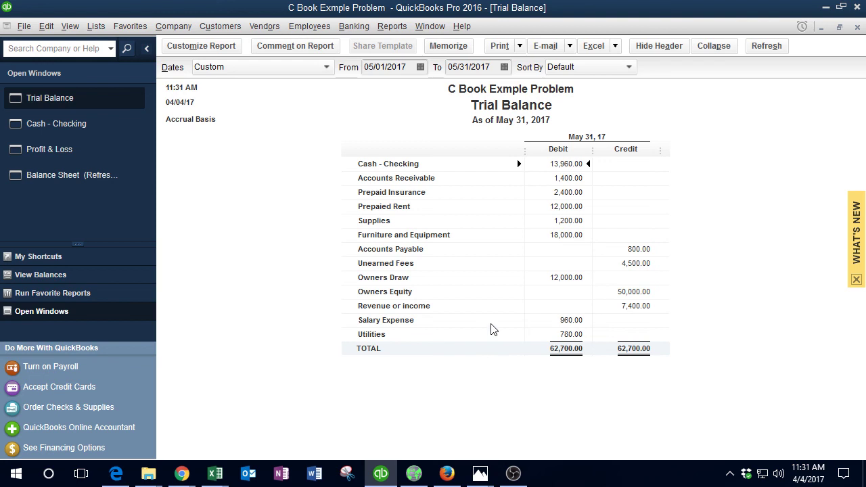
pyautogui.click(559, 277)
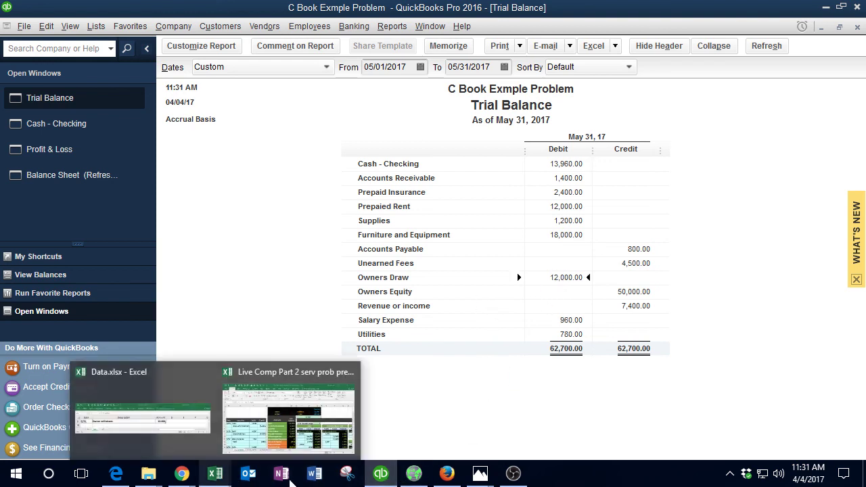
# Step: Check the Excel ledger's Net Income total in cell M25
pyautogui.moveTo(216, 475)
pyautogui.click(302, 383)
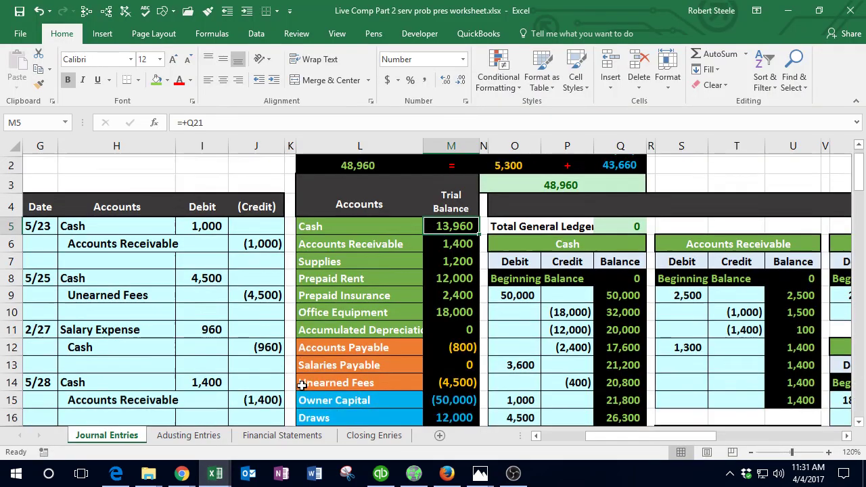
pyautogui.scroll(-1, 420, 326)
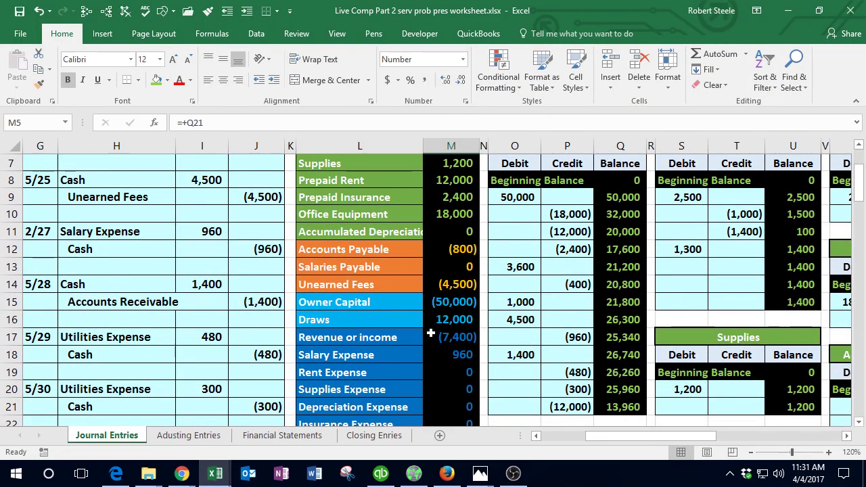
pyautogui.scroll(-1, 428, 359)
pyautogui.scroll(-1, 431, 399)
pyautogui.click(441, 377)
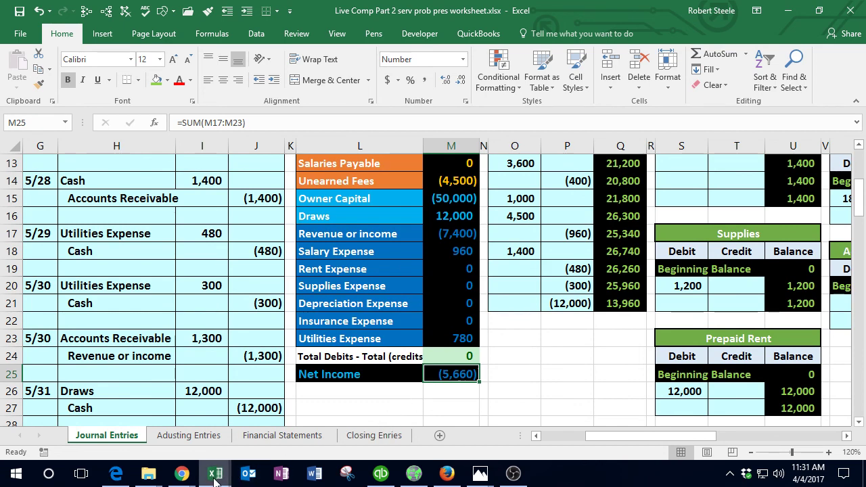
# Step: Bring up the QuickBooks Profit & Loss report, then return to the Excel ledger
pyautogui.click(381, 474)
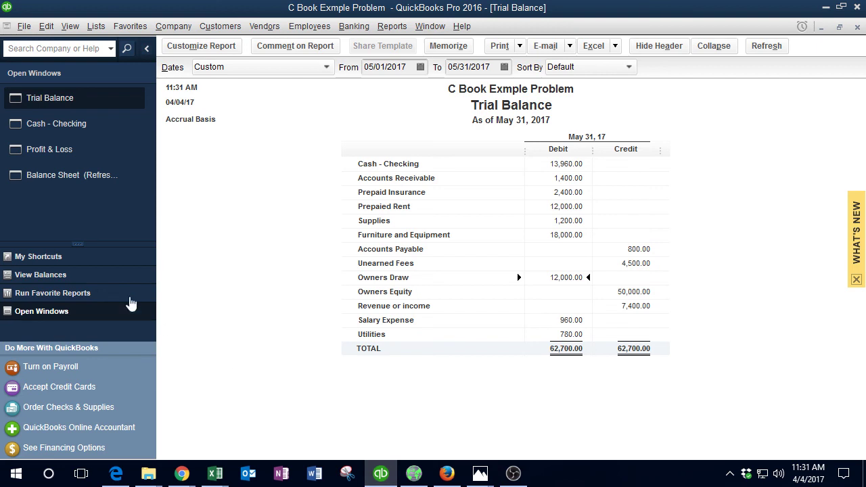
pyautogui.click(68, 149)
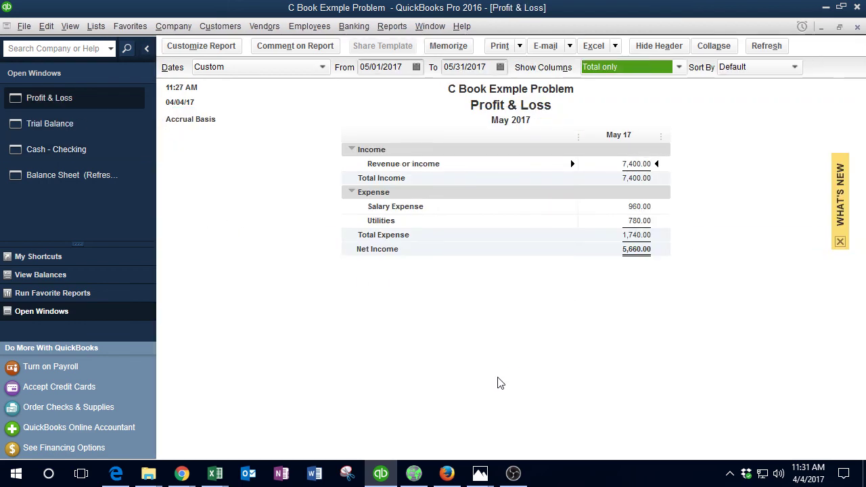
pyautogui.moveTo(217, 473)
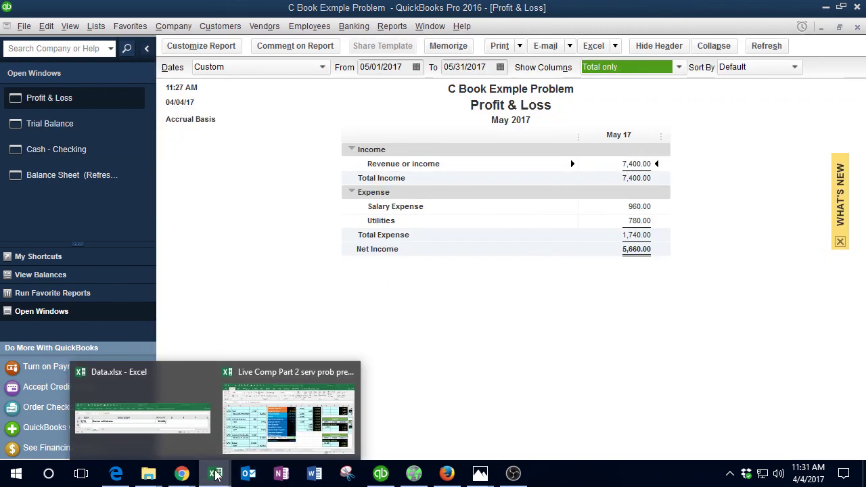
pyautogui.click(298, 416)
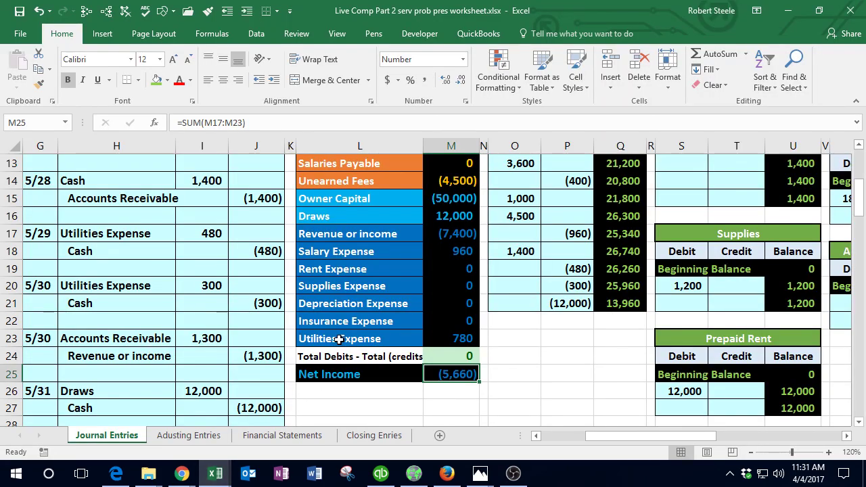
# Step: Browse Journal Entries, then view the Adusting Entries, Financial Statements and Closing Enries sheets
pyautogui.scroll(4, 339, 340)
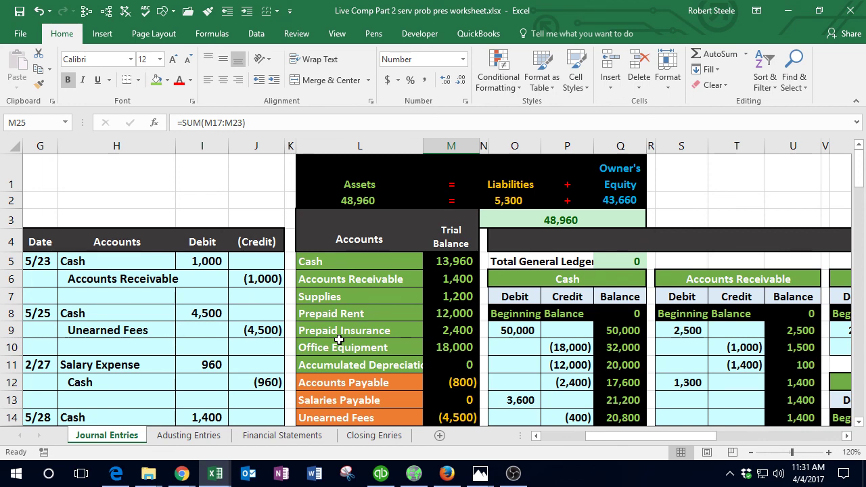
pyautogui.scroll(-2, 338, 340)
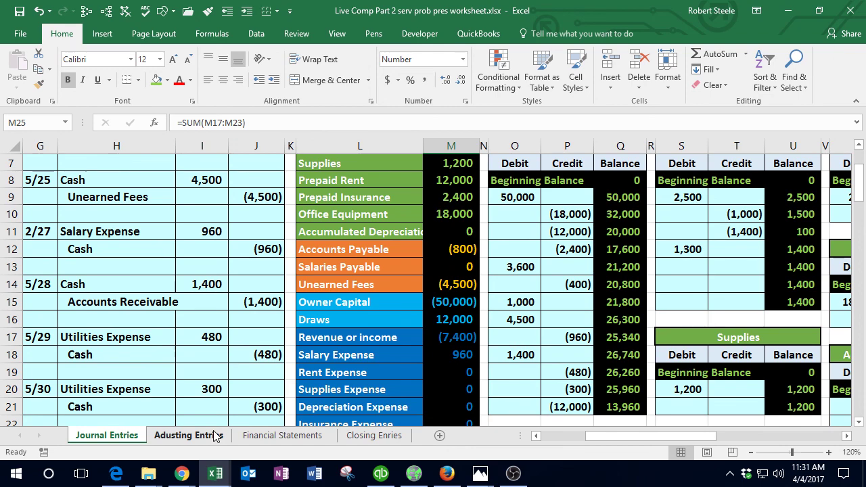
pyautogui.click(215, 435)
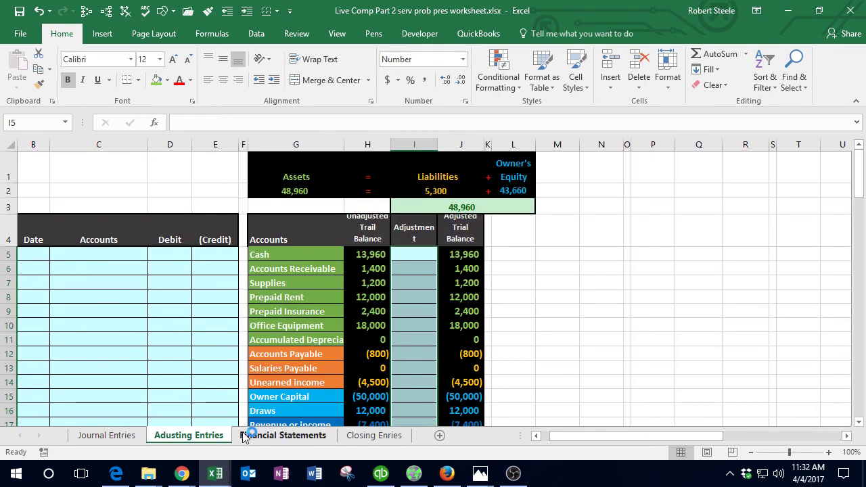
pyautogui.click(243, 437)
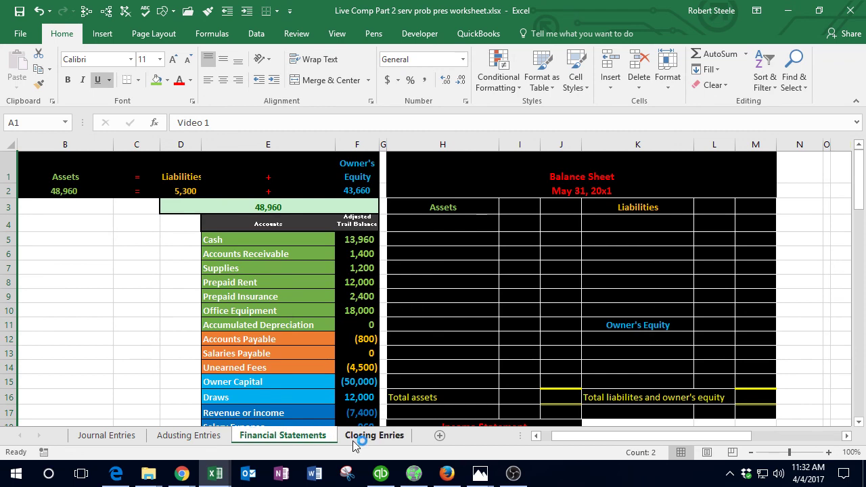
pyautogui.click(353, 436)
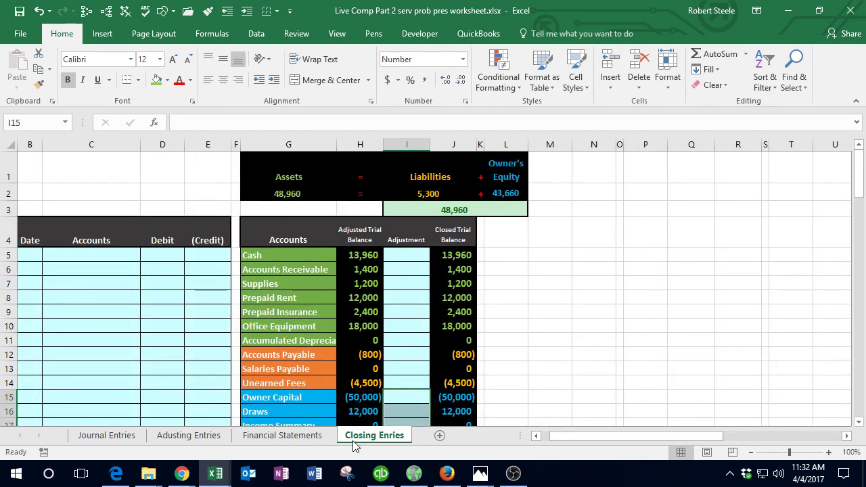
# Step: Review QuickBooks' May net income of 5,660, then show Excel's Financial Statements sheet
pyautogui.click(381, 473)
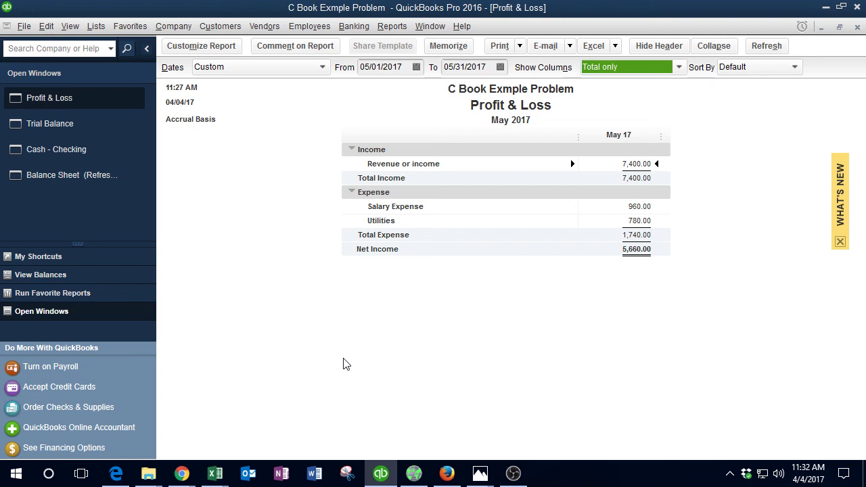
pyautogui.moveTo(223, 472)
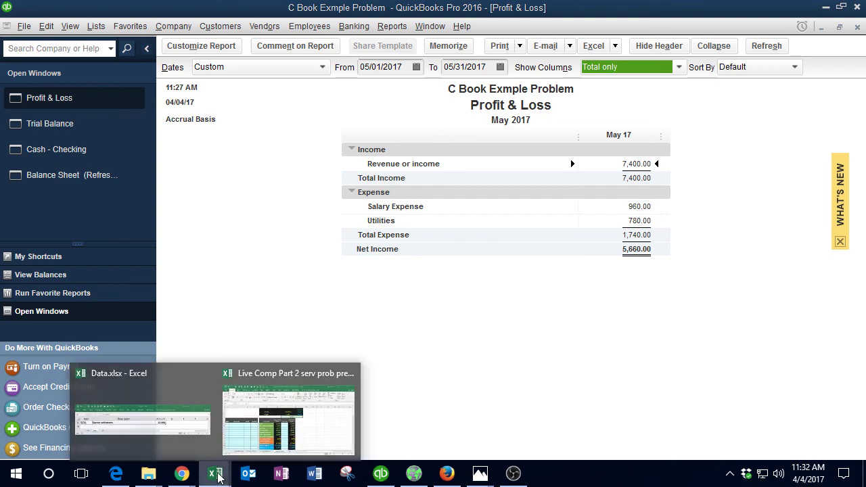
pyautogui.click(245, 457)
pyautogui.click(265, 435)
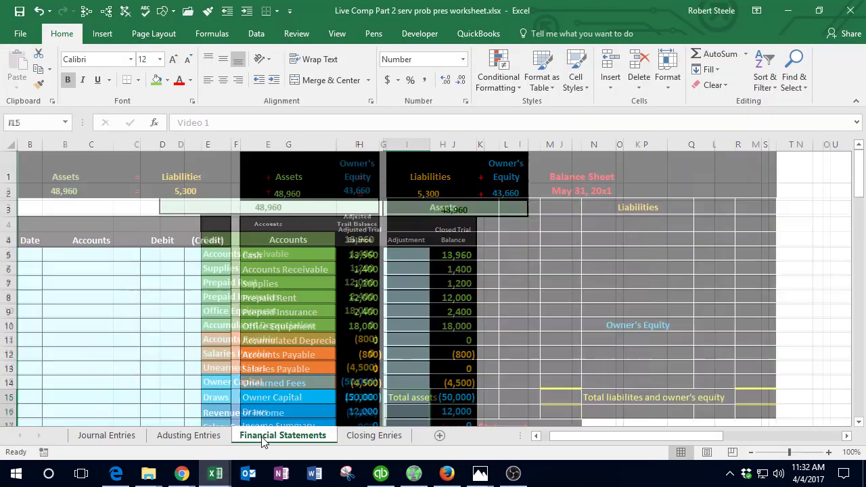
# Step: Open the Adusting Entries sheet, compare against QuickBooks Profit & Loss, and select cell E13
pyautogui.click(188, 435)
pyautogui.click(404, 284)
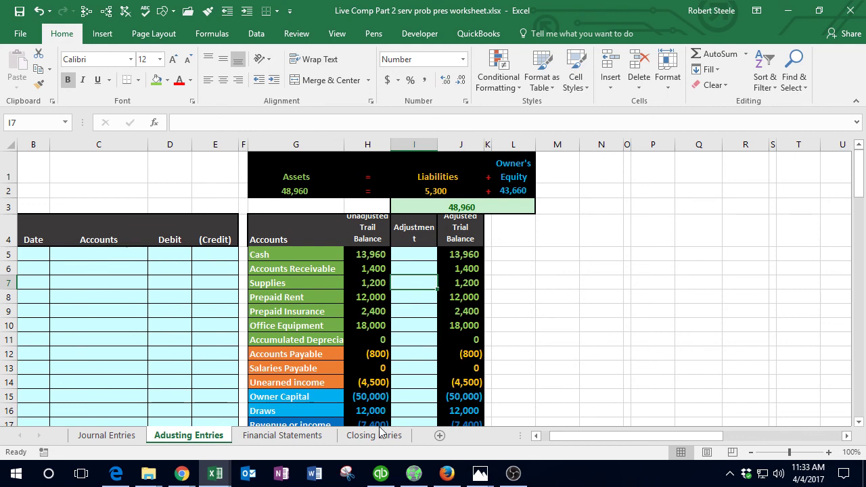
pyautogui.click(381, 475)
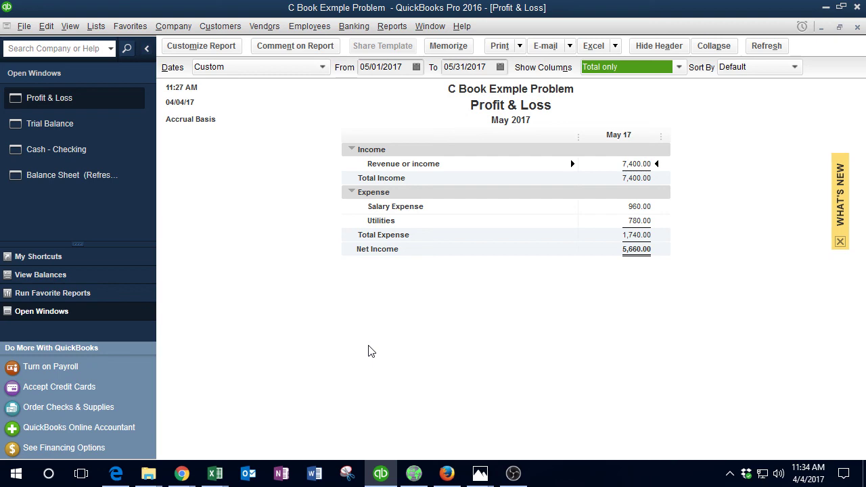
pyautogui.moveTo(216, 474)
pyautogui.click(251, 431)
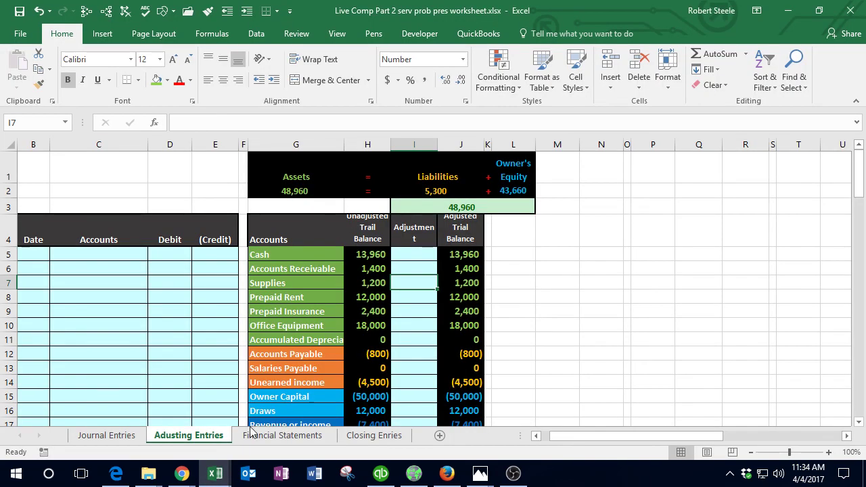
pyautogui.click(193, 365)
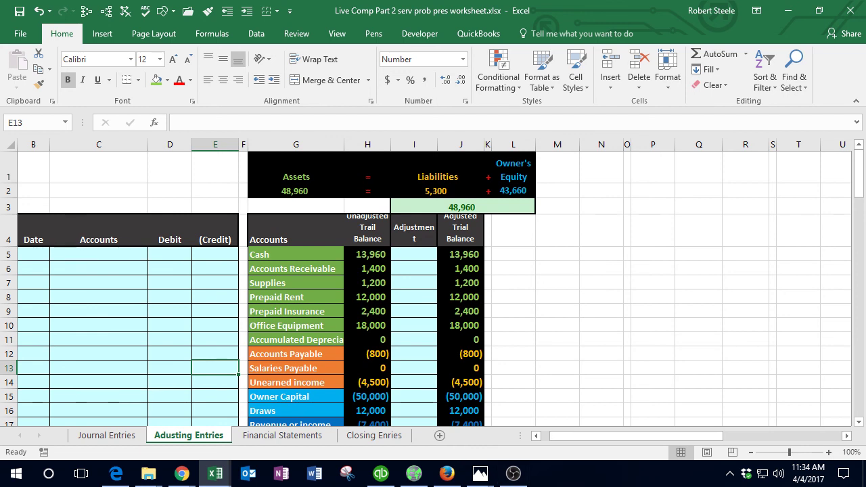
pyautogui.hotkey('alt', 'Tab')
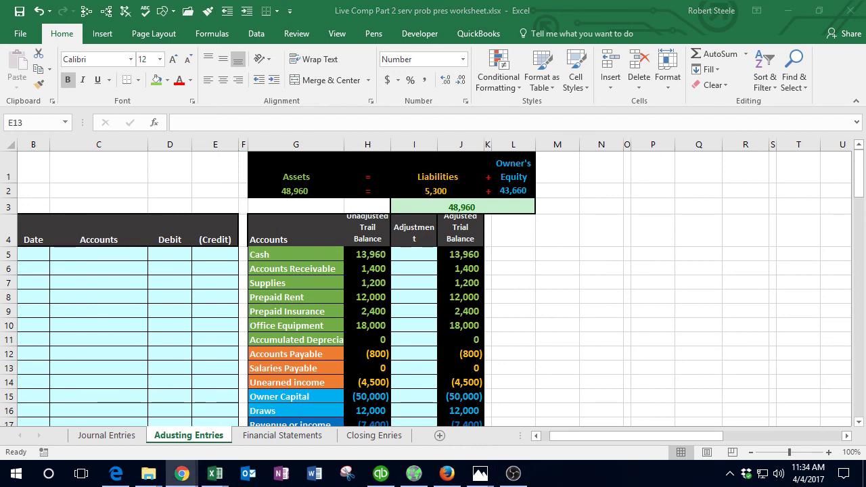